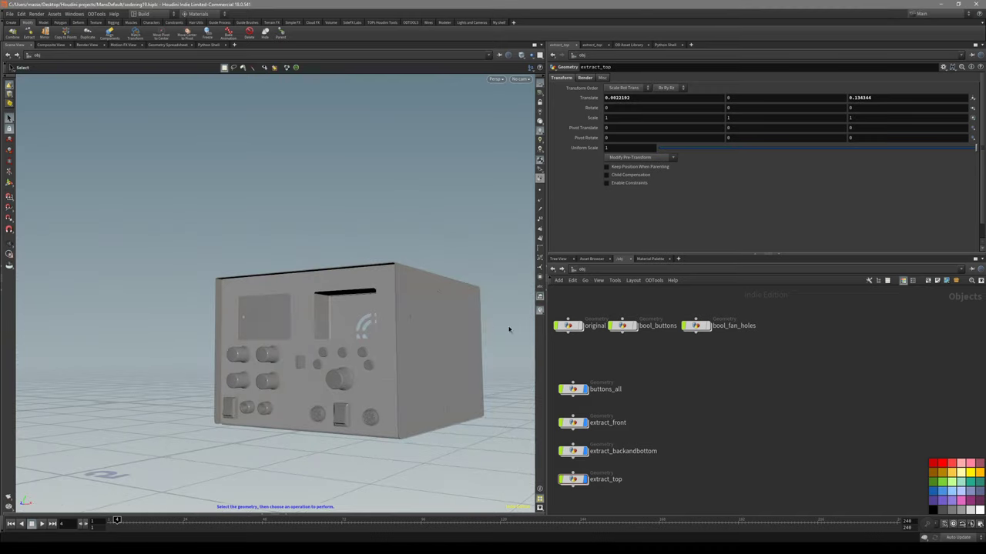
Add a new geometry object, name it screws, and enter its network
middle_click_drag(714, 400, 748, 398)
key("Tab")
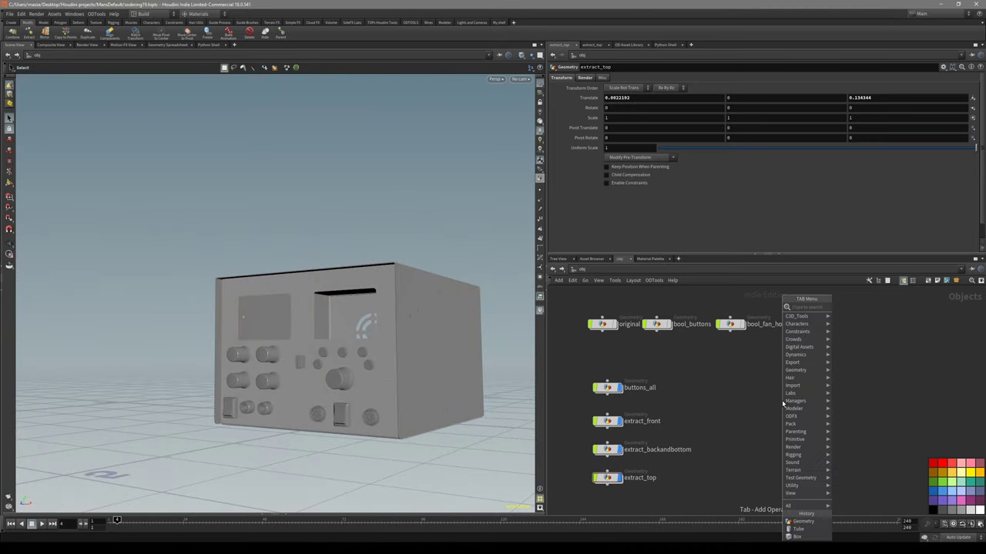
type("geo")
key("Return")
left_click(782, 400)
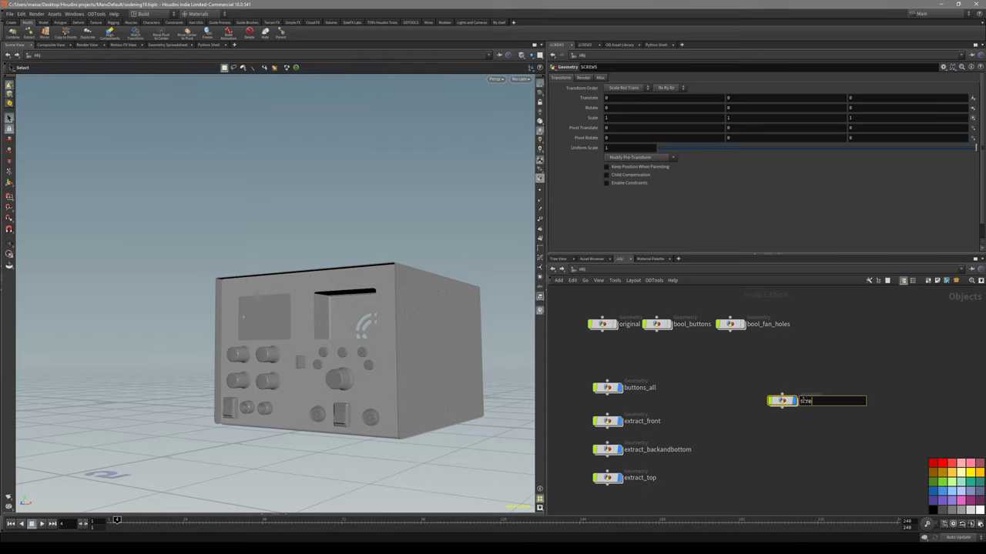
double_click(782, 401)
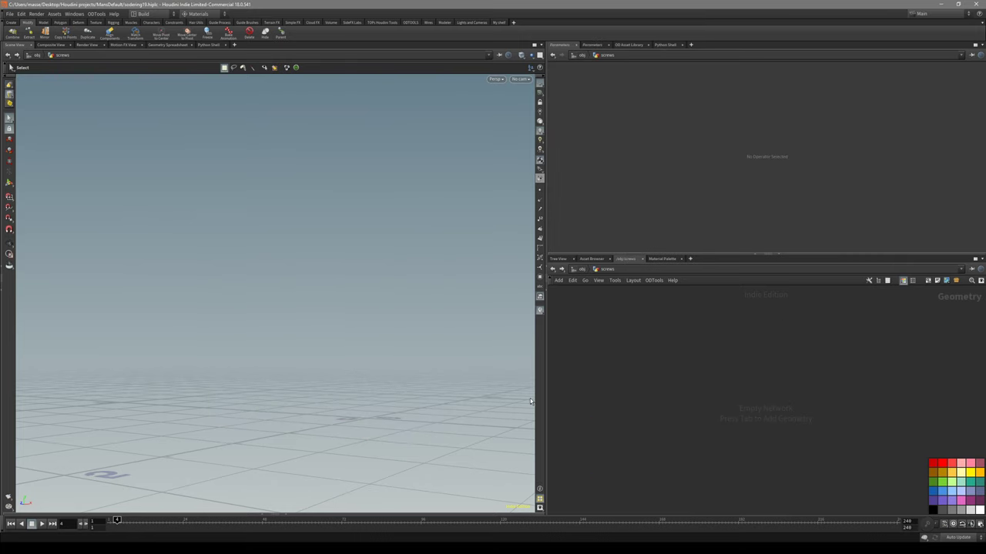
Examine the corner screws on the fan reference image in the top view
key("space+2")
scroll(427, 397, "down", 5)
middle_click_drag(389, 326, 356, 372, "alt")
scroll(385, 361, "up", 3)
middle_click_drag(445, 305, 401, 343, "alt")
scroll(401, 344, "up", 2)
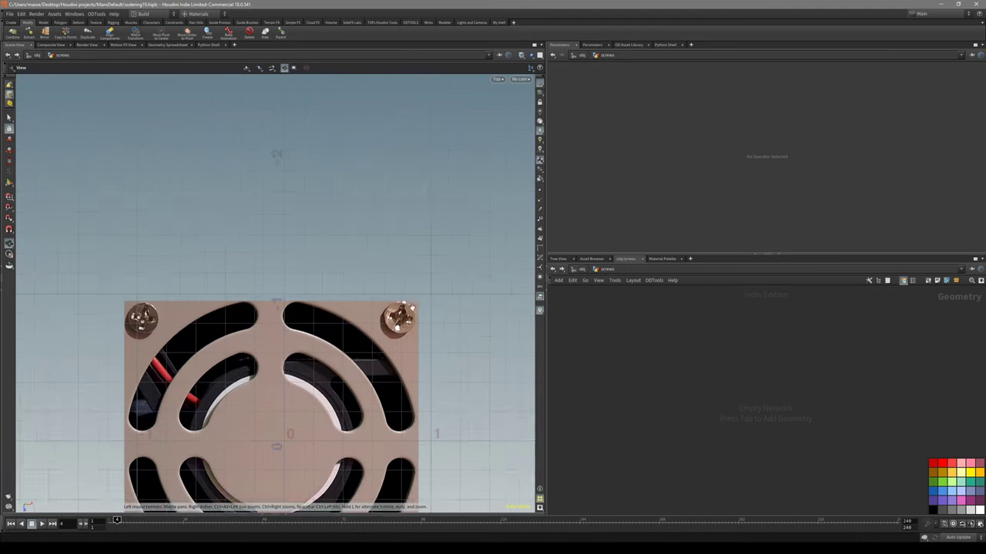
scroll(401, 345, "down", 1)
scroll(416, 369, "down", 2)
scroll(436, 395, "up", 2)
scroll(436, 396, "up", 3)
middle_click_drag(436, 395, 463, 392, "alt")
middle_click_drag(323, 305, 378, 344, "alt")
scroll(416, 300, "up", 3)
middle_click_drag(326, 231, 396, 344, "alt")
Add a tube to the screws network and set its orientation to Y Axis
key("Tab")
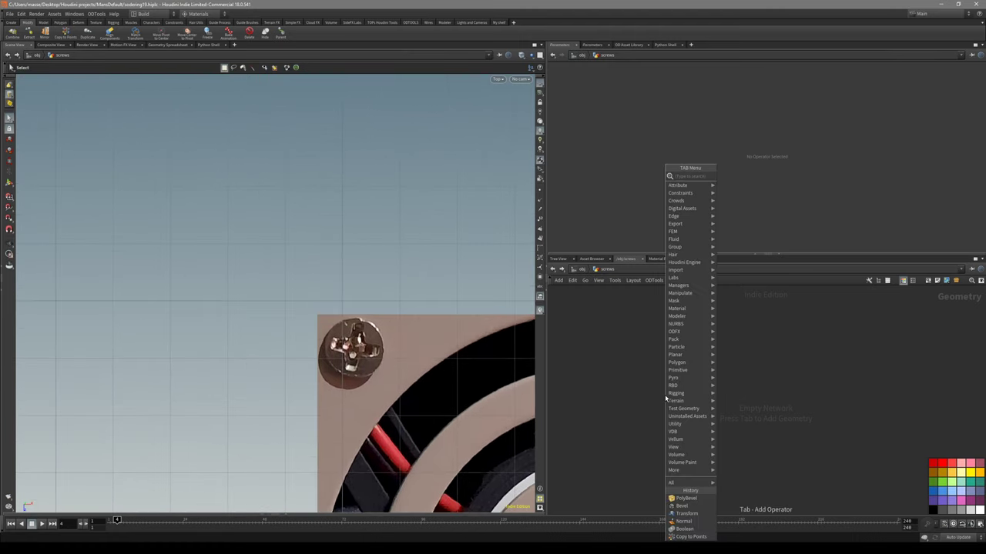
key("Escape")
left_click(665, 396)
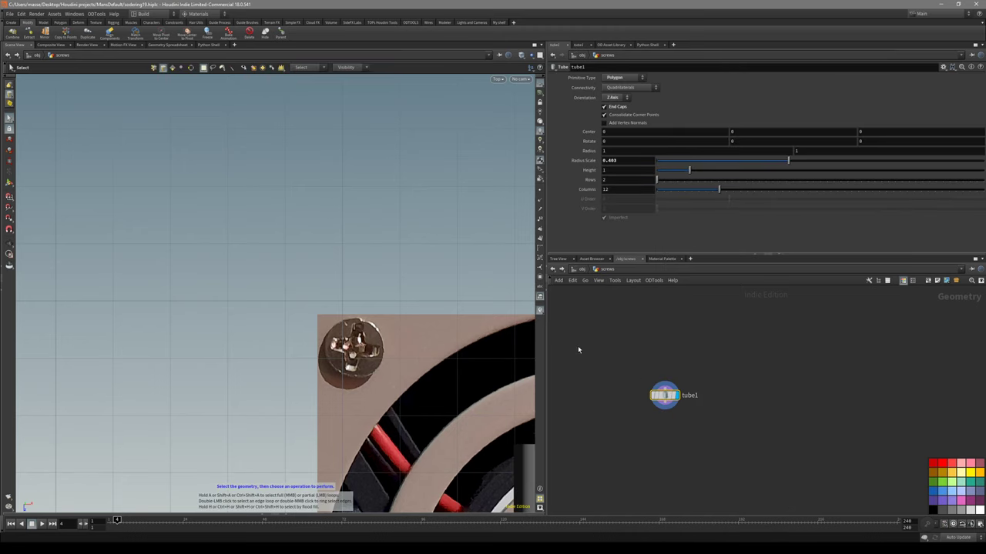
scroll(443, 357, "down", 5)
middle_click_drag(282, 407, 238, 368, "alt")
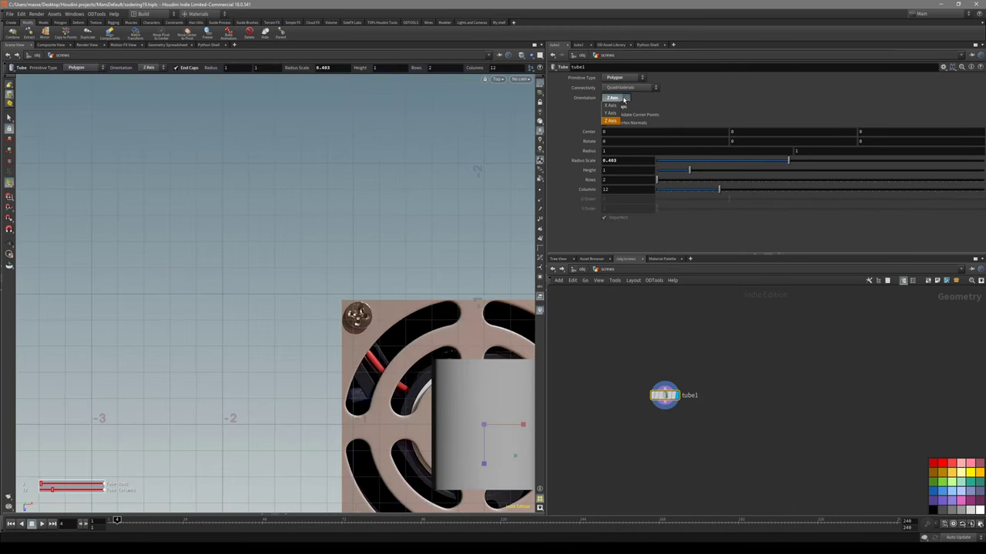
left_click(612, 113)
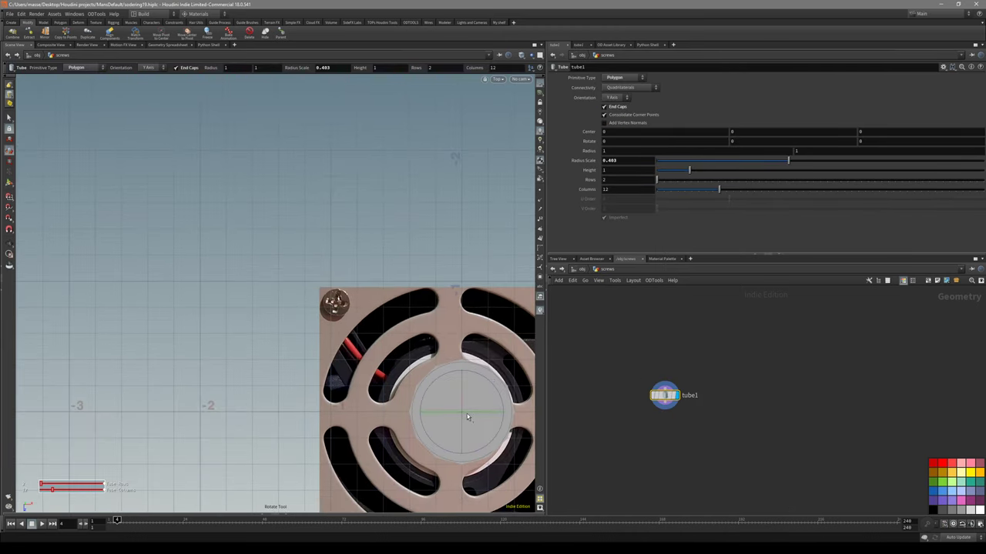
Move the tube over the upper-left screw in the reference image and scale its radius to about 0.303
left_click_drag(462, 413, 335, 306)
key("e")
left_click_drag(368, 274, 362, 318)
scroll(348, 305, "up", 3)
key("e")
key("w")
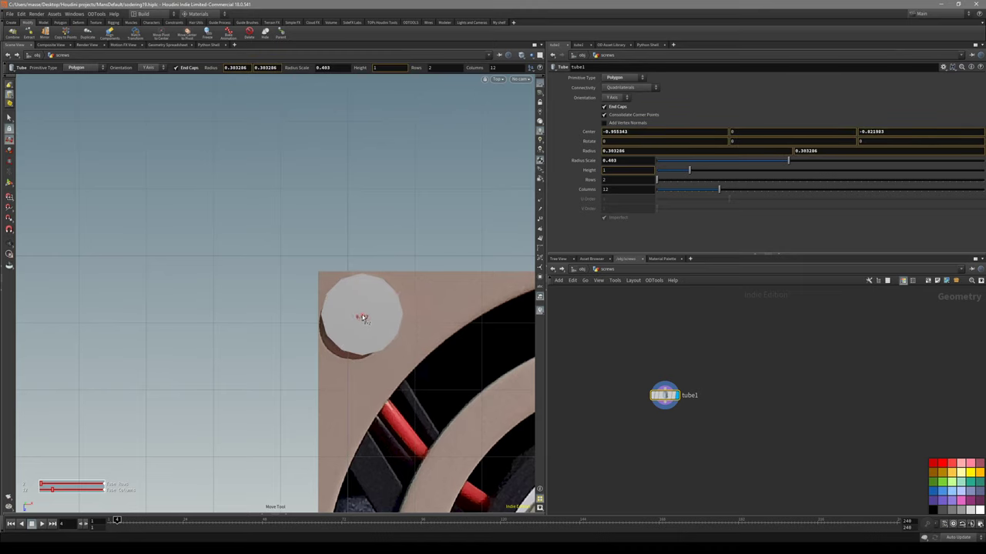
Reset the tube's center to the origin and scale its height to about 0.2
scroll(295, 392, "down", 8)
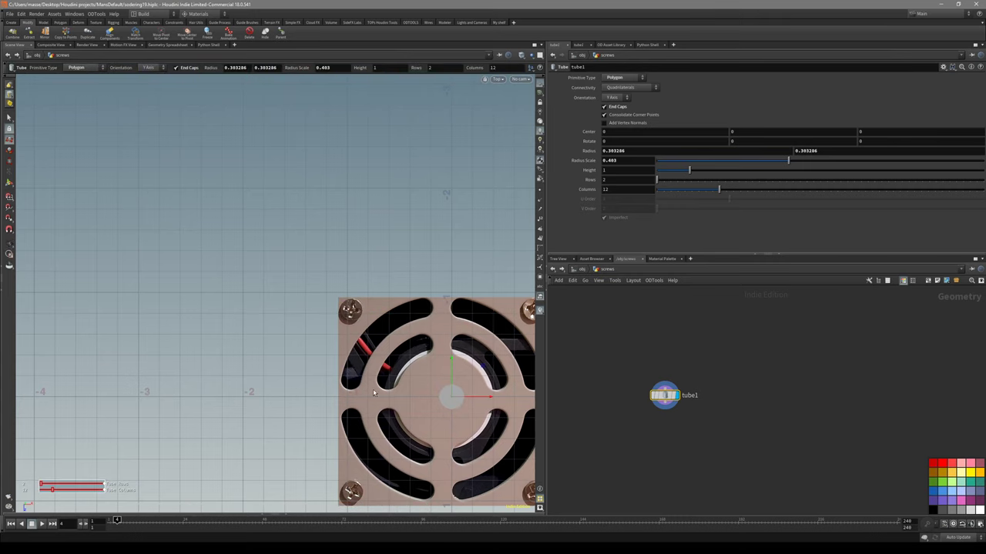
middle_click_drag(465, 423, 396, 385, "alt")
right_click_drag(396, 385, 482, 357, "alt")
middle_click_drag(417, 371, 371, 381, "alt")
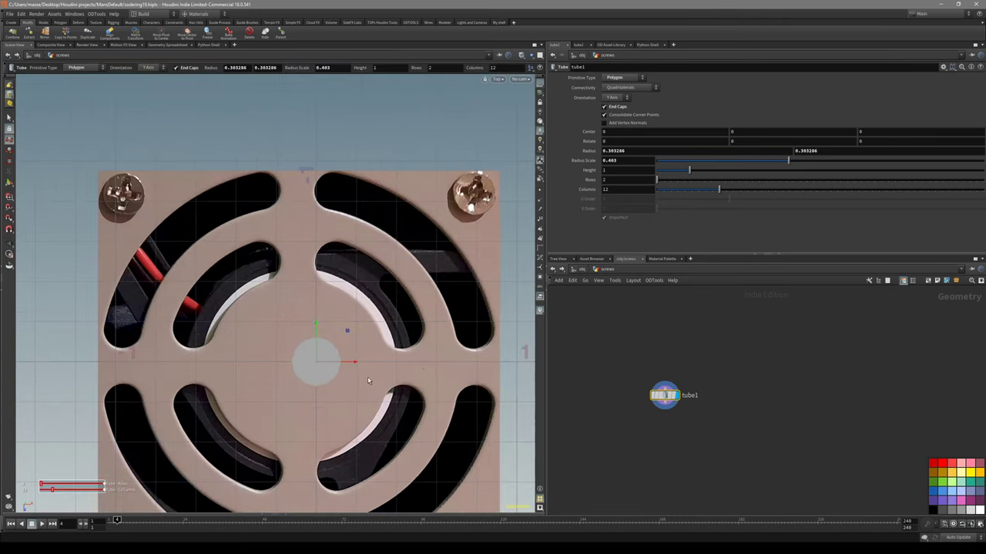
key("space+1")
scroll(368, 375, "up", 3)
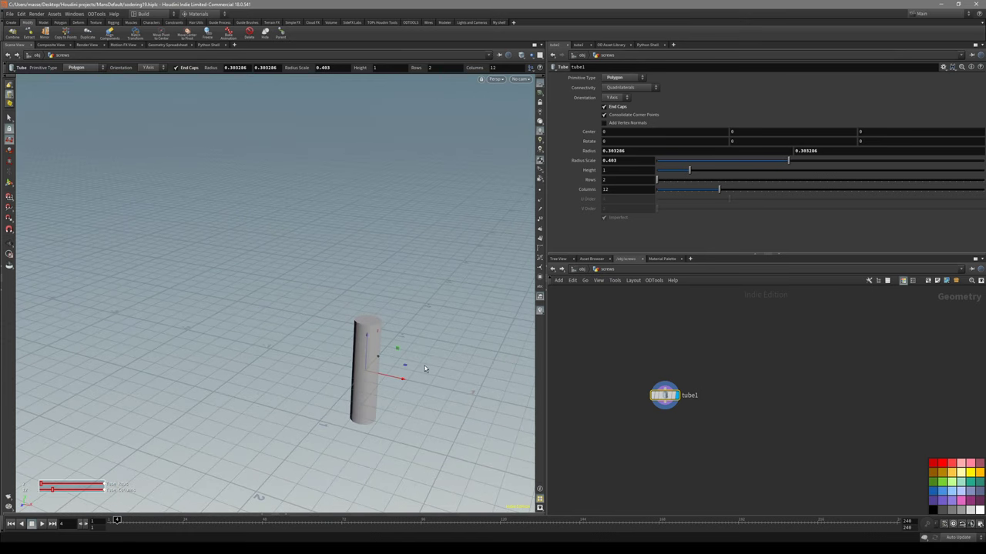
key("s")
key("Return")
left_click_drag(367, 336, 368, 347)
right_click_drag(527, 351, 409, 358, "alt")
key("space+2")
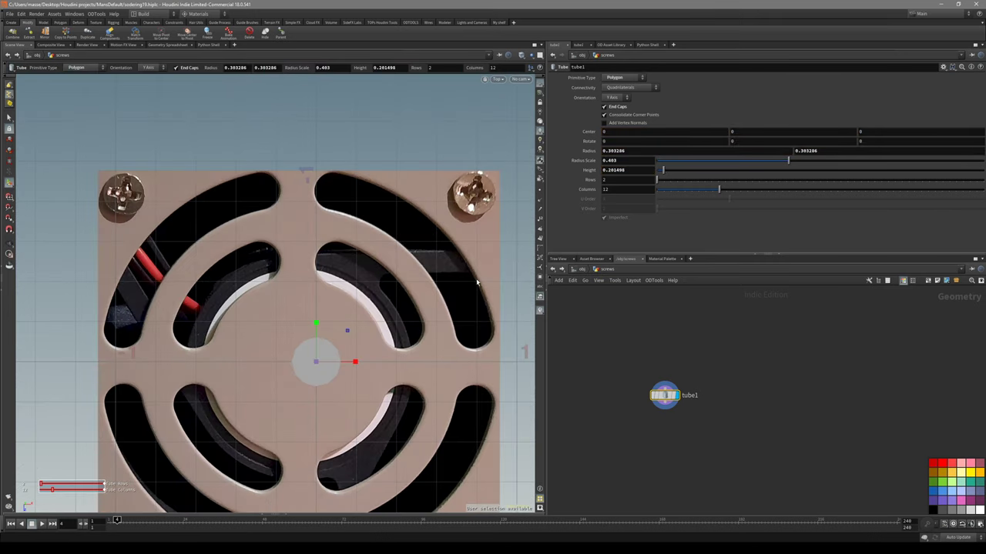
key("space+1")
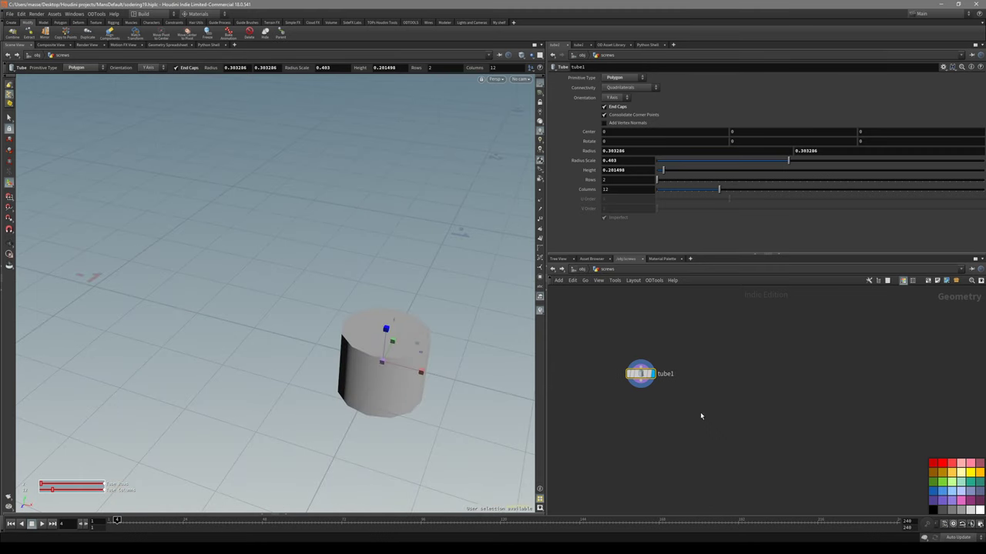
Add a box at the origin and resize it into a thin blade about 0.06 × 1 × 0.33
key("Tab")
type("line")
key("Return")
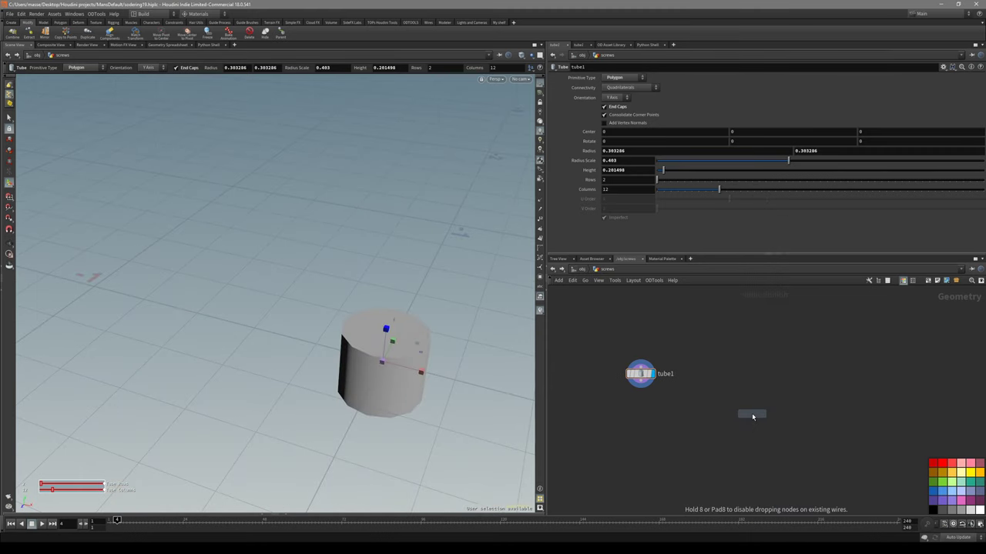
left_click(752, 416)
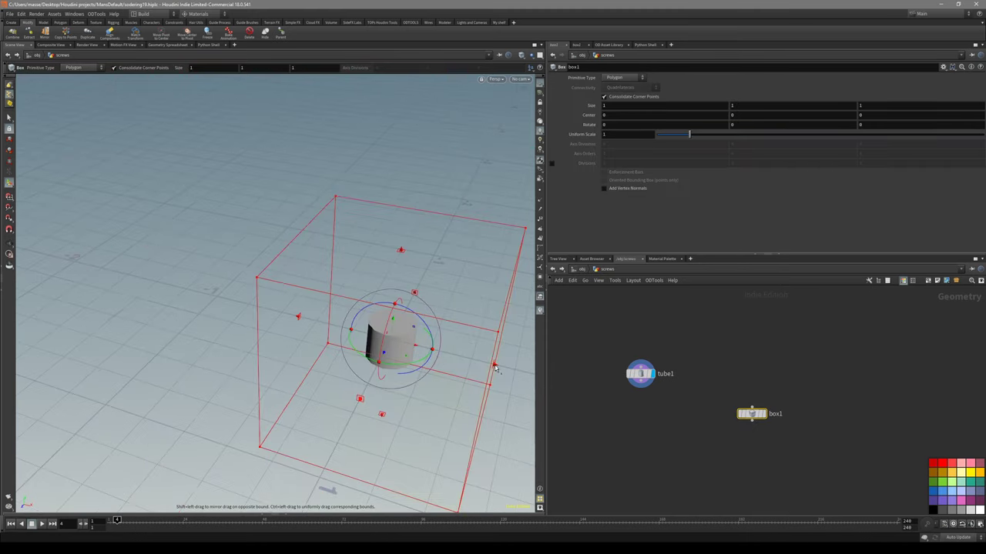
left_click_drag(403, 352, 412, 356)
left_click_drag(414, 293, 401, 317)
left_click_drag(421, 343, 359, 380, "alt")
right_click_drag(359, 380, 439, 357, "alt")
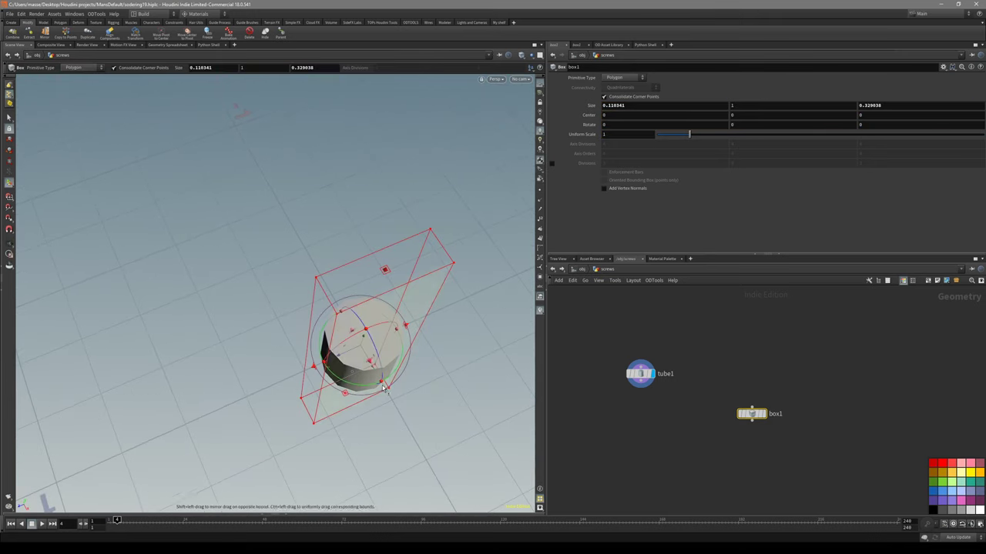
key("space+2")
left_click_drag(331, 366, 324, 367)
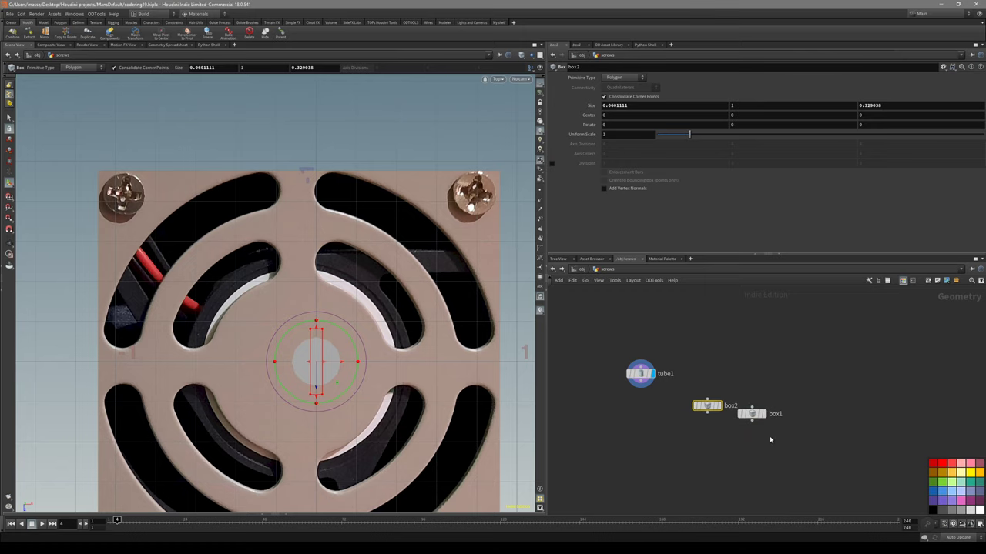
Rotate a copy of the box 90° about Y and merge both boxes into a cross
left_click_drag(344, 398, 375, 343)
left_click_drag(785, 444, 695, 394)
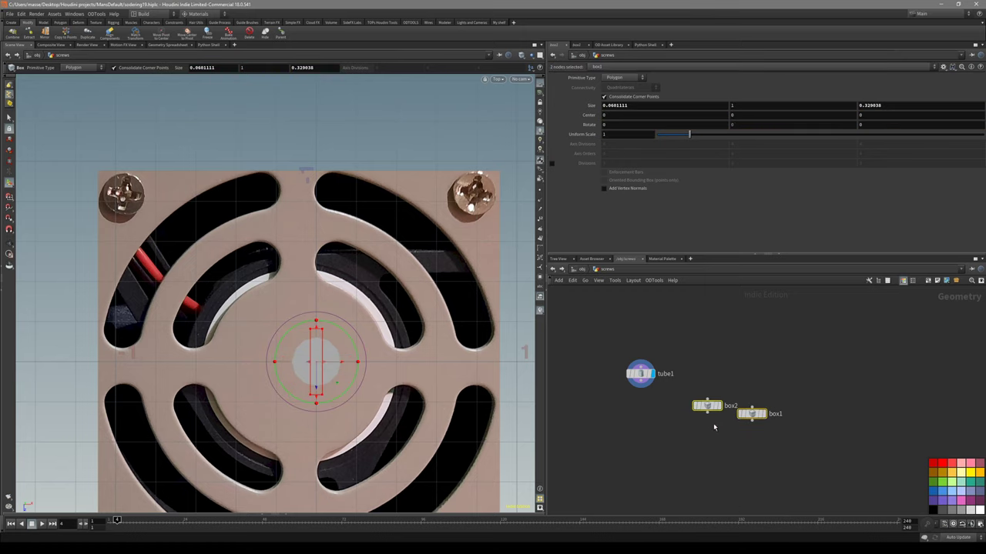
left_click(740, 462, "alt")
left_click_drag(773, 481, 720, 455)
key("r")
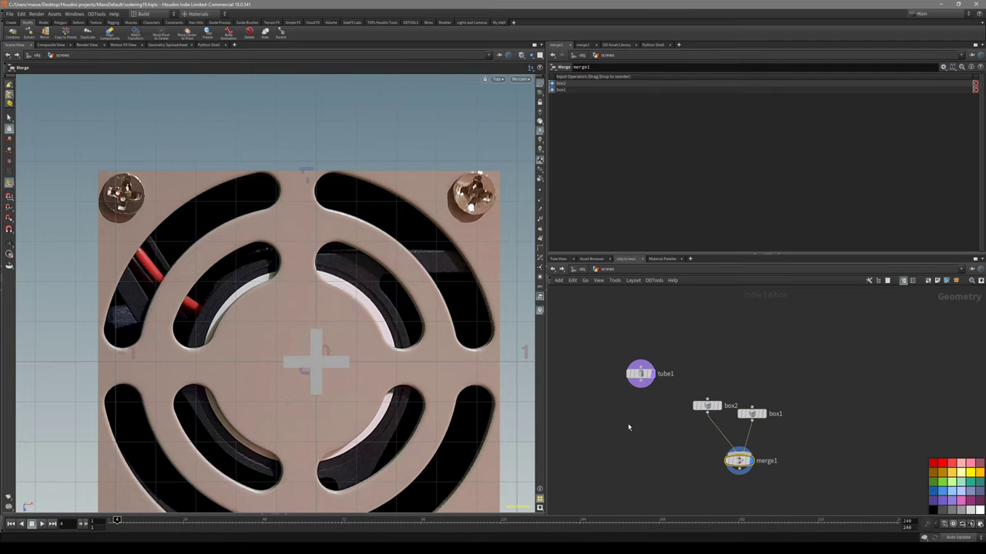
key("space+1")
left_click_drag(312, 354, 330, 310)
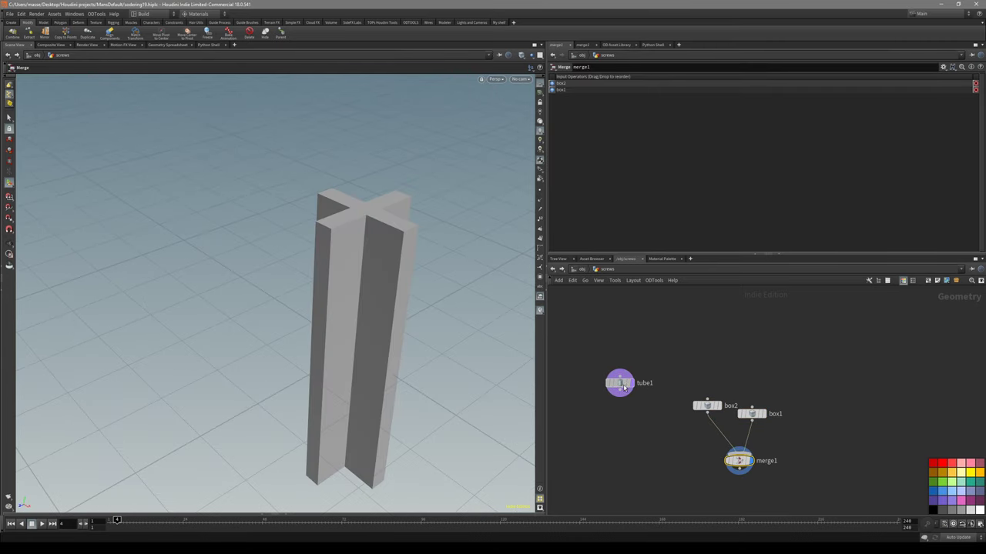
Subtract the merged cross from the tube with a Boolean node and display the result
left_click_drag(627, 385, 621, 388)
key("Tab")
type("boo")
key("Return")
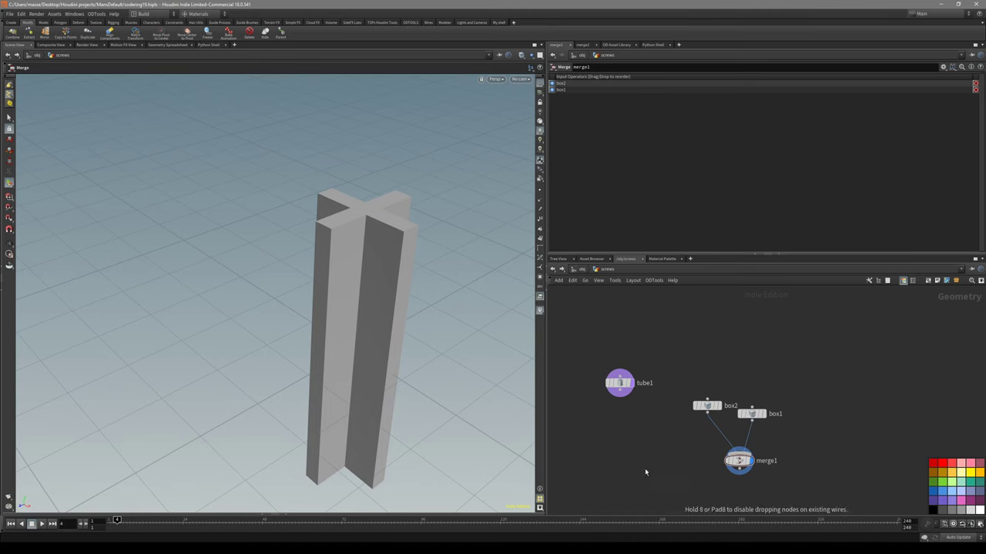
left_click(647, 471)
left_click_drag(620, 391, 639, 462)
left_click(652, 462)
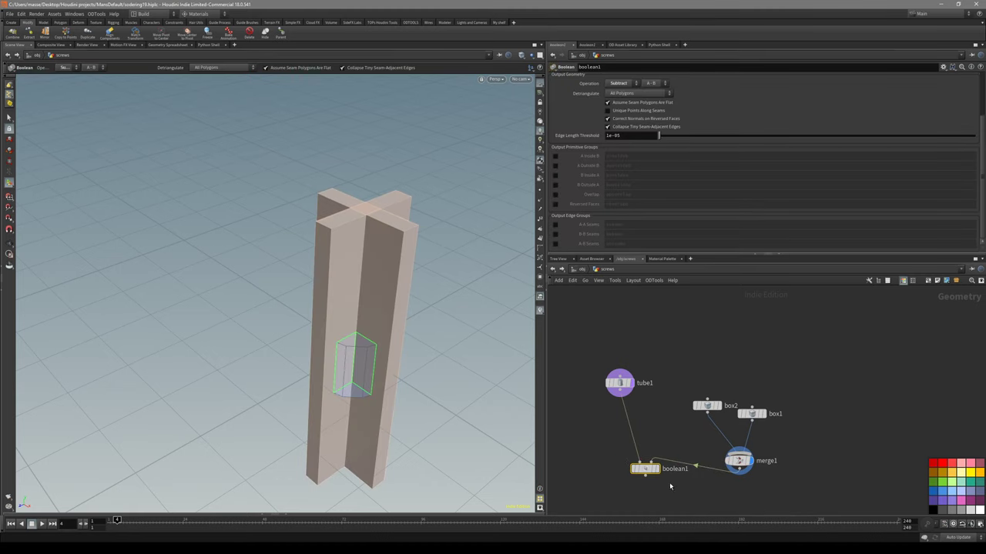
left_click(657, 469)
middle_click_drag(778, 486, 779, 450)
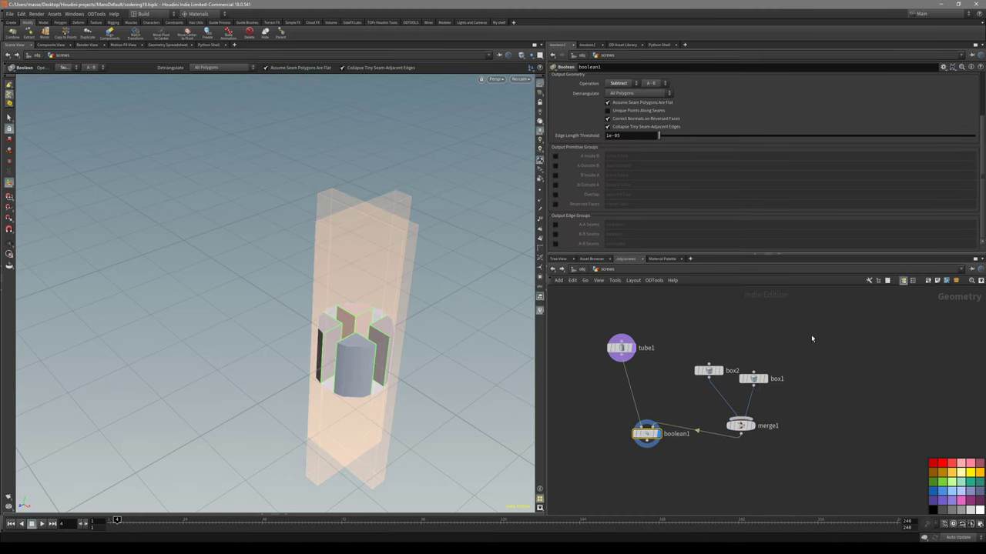
Raise the bottom points of the merged cross so that it cuts only a shallow slot in the tube
left_click_drag(754, 380, 772, 345)
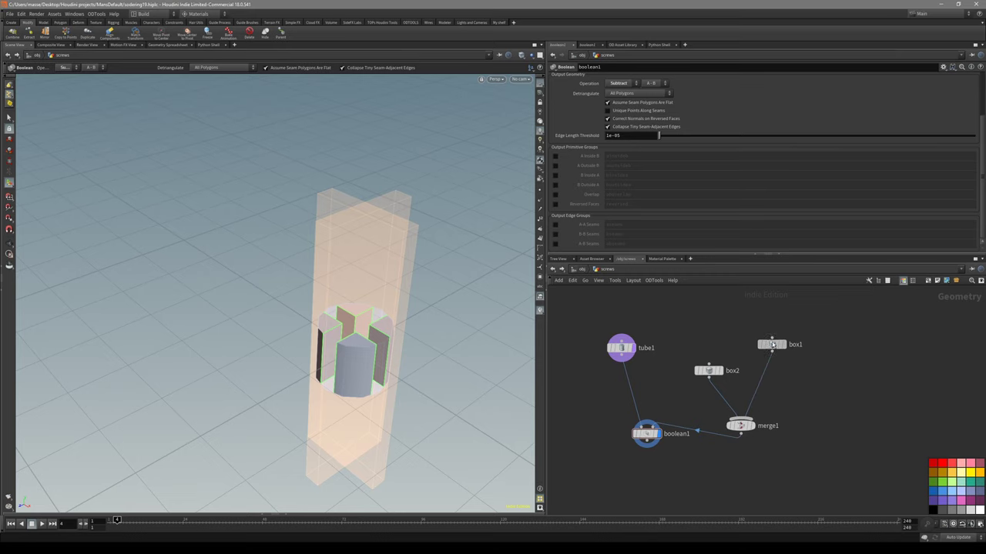
left_click_drag(745, 436, 743, 433)
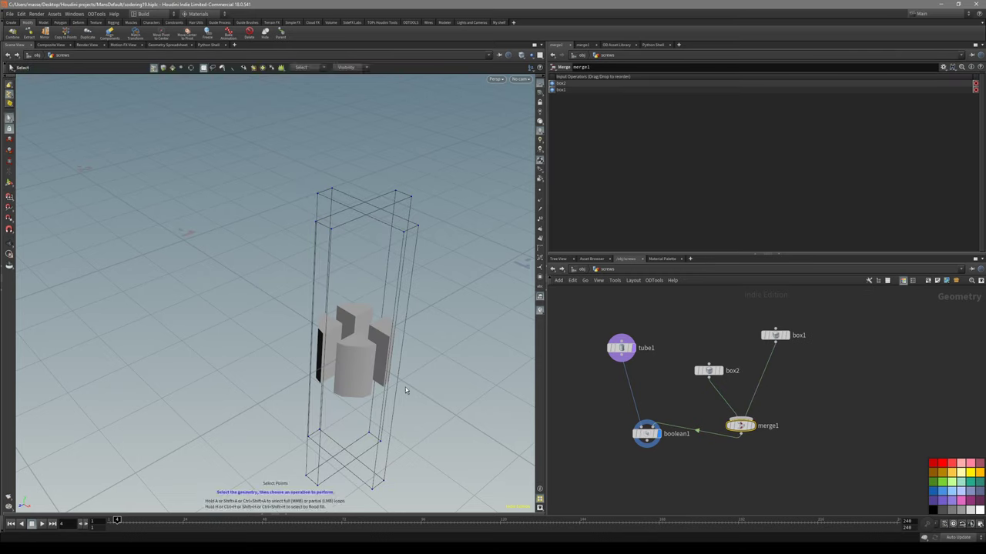
left_click_drag(404, 425, 260, 499)
key("t")
left_click_drag(348, 431, 349, 371)
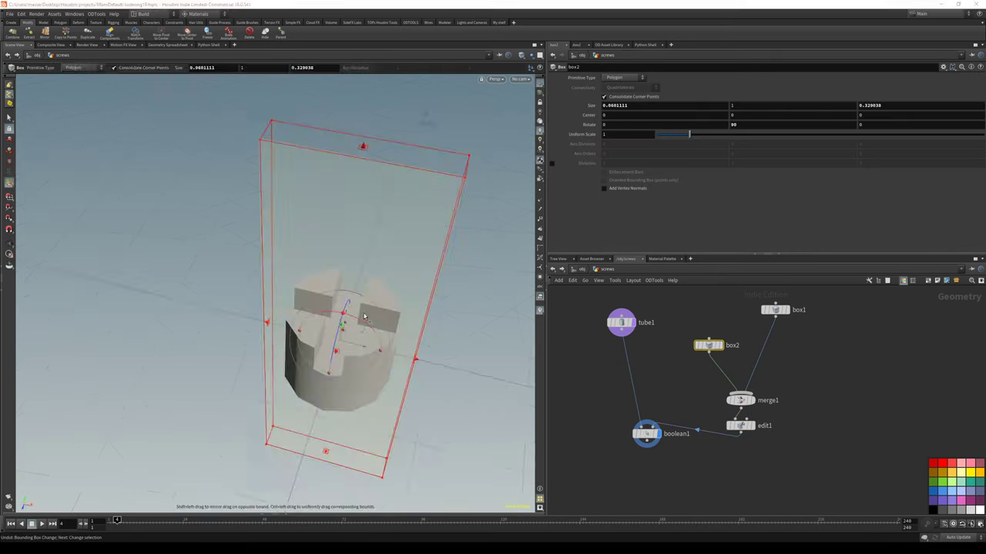
left_click_drag(364, 317, 400, 312, "alt")
middle_click_drag(687, 375, 682, 405)
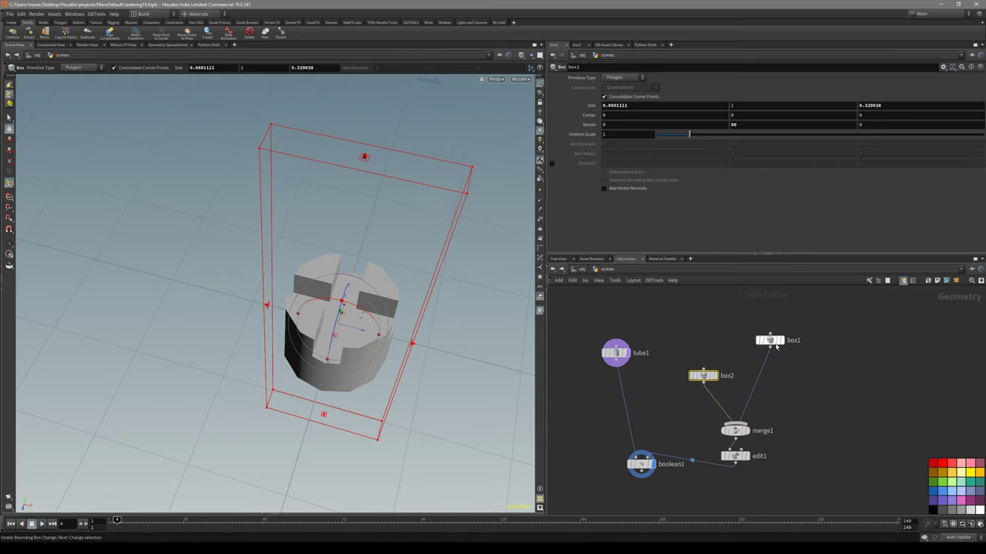
Link box1's X and Z sizes to box2's with channel references, and shorten box2 so the cross fits inside the tube's rim
left_click_drag(773, 344, 793, 379)
left_click(788, 375)
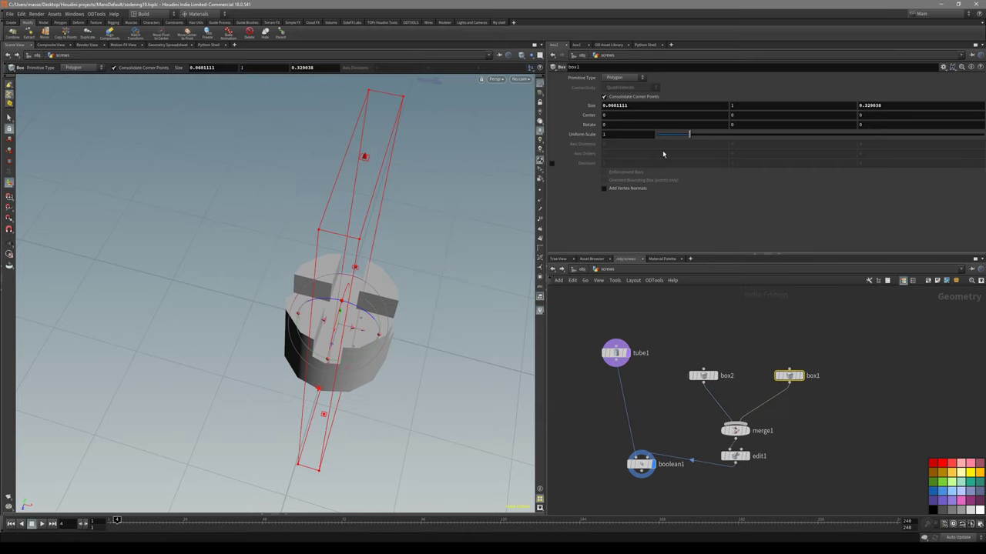
left_click(702, 375)
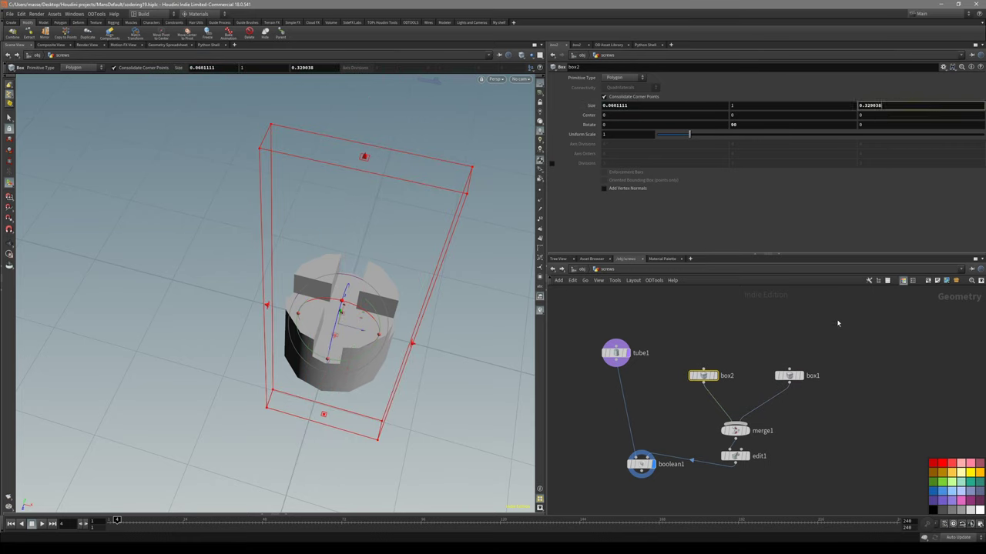
left_click_drag(829, 343, 791, 390)
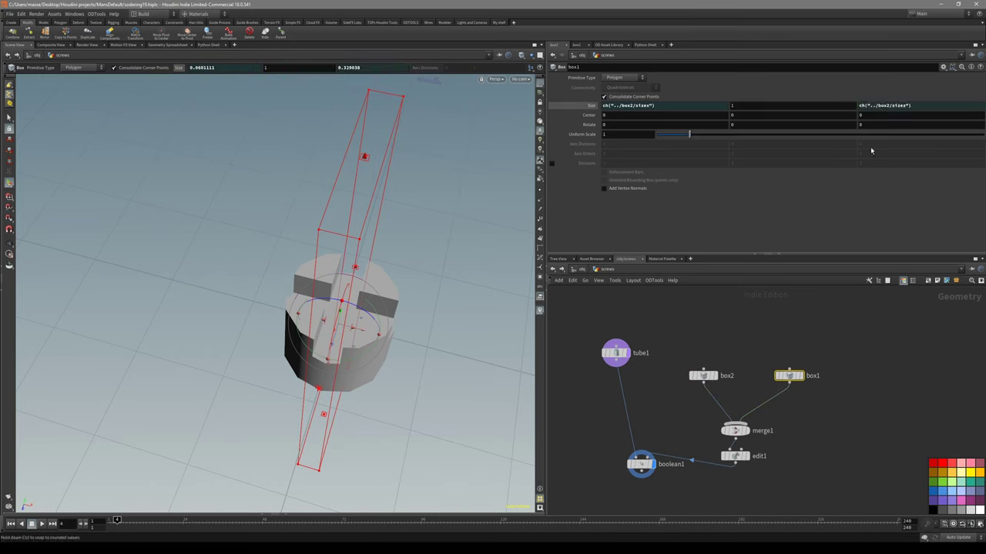
left_click_drag(753, 354, 700, 380)
left_click_drag(411, 343, 388, 331)
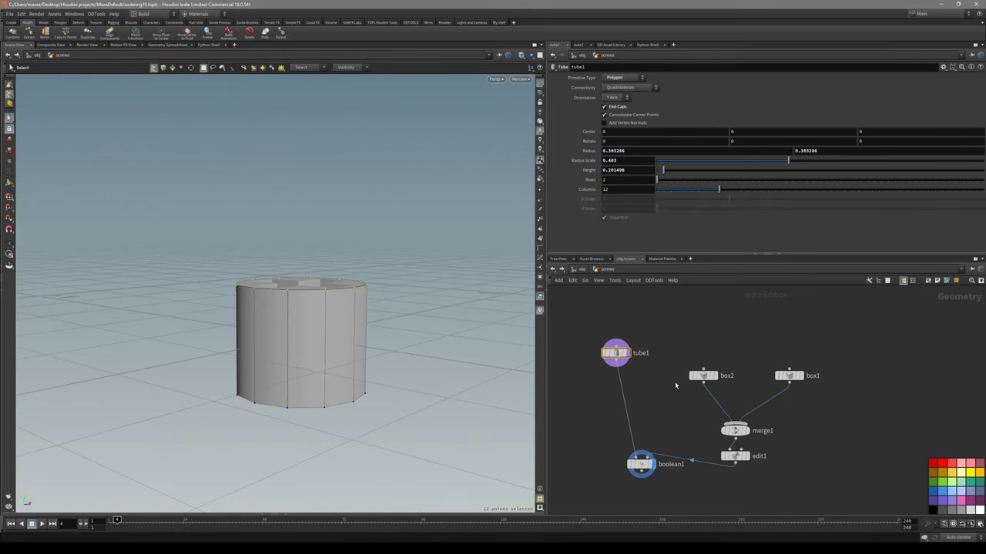
Raise the tube's bottom ring of points by about 0.142 in Y to flatten the screw head
left_click(625, 353)
left_click_drag(412, 345, 221, 422)
left_click_drag(290, 424, 299, 310, "alt")
key("t")
key("4")
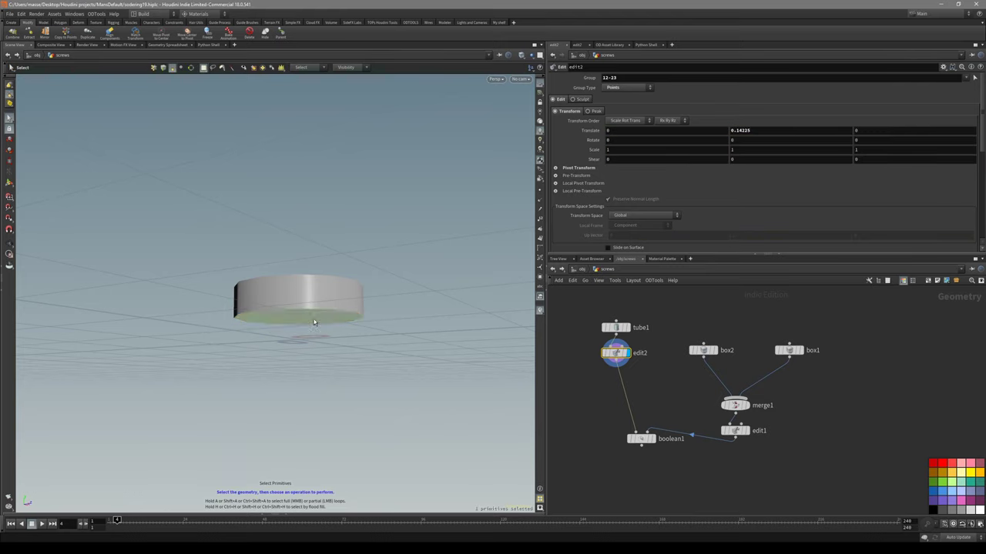
left_click(314, 319)
key("q")
left_click_drag(301, 329, 299, 388)
key("Delete")
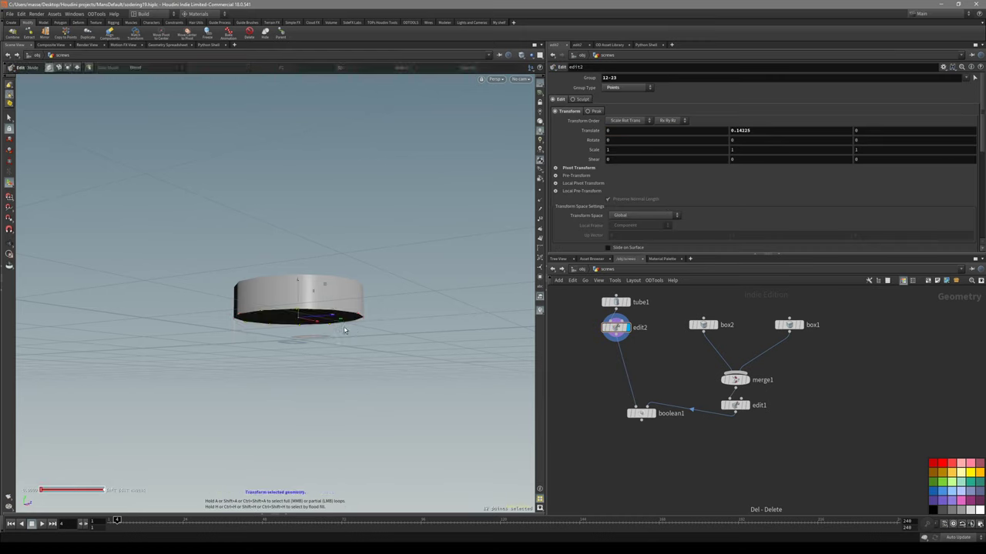
Lower the bottom ring of points and scale it inward to taper the underside of the screw head
left_click_drag(300, 312, 332, 451)
key("e")
left_click_drag(337, 378, 282, 378)
key("w")
Bevel the top rim edge loop of the screw head with a rounded PolyBevel of about 0.017 distance
key("s")
key("3")
double_click(303, 382)
key("b")
middle_click_drag(282, 378, 217, 371)
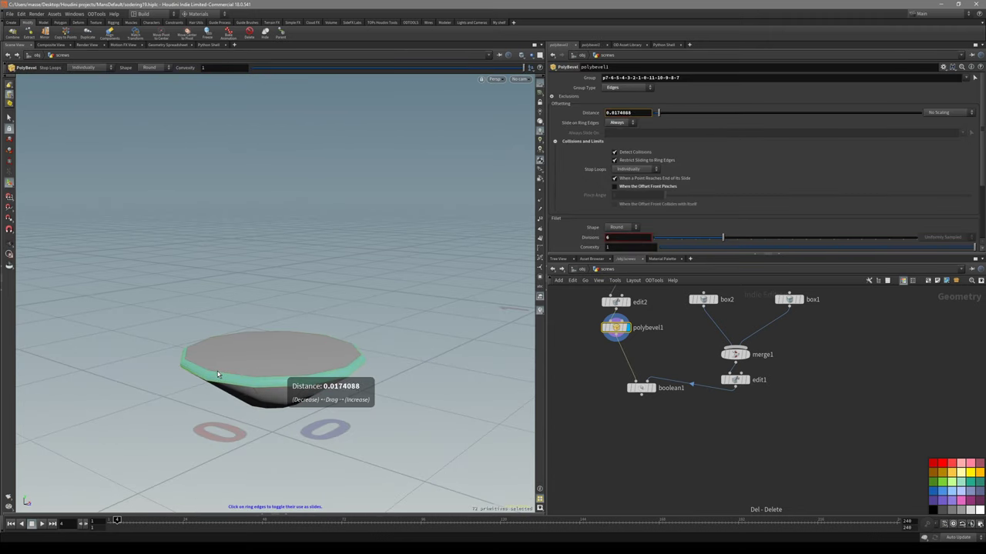
Switch the viewport to wire-shaded display and show the boolean1 result of the beveled screw head
mouse_move(217, 372)
left_mouse_down("alt")
mouse_move(377, 425)
mouse_move(331, 402)
left_mouse_up("alt")
key("shift+w")
left_click(641, 389)
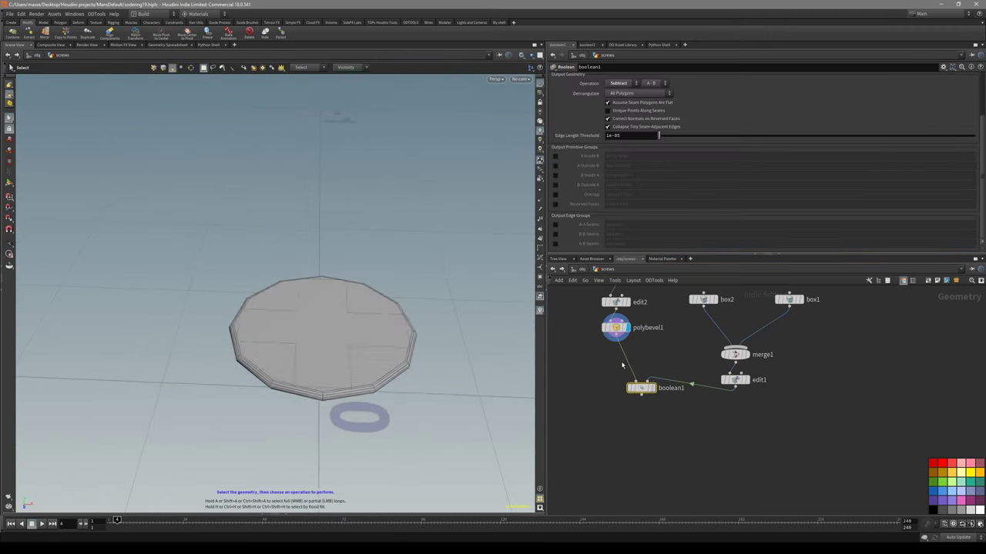
left_click(653, 388)
left_click_drag(430, 360, 413, 385, "alt")
Shorten box2's Z size to about 0.155 so the cross slot stays inside the beveled rim
middle_click_drag(774, 378, 775, 405)
left_click(726, 327)
key("Return")
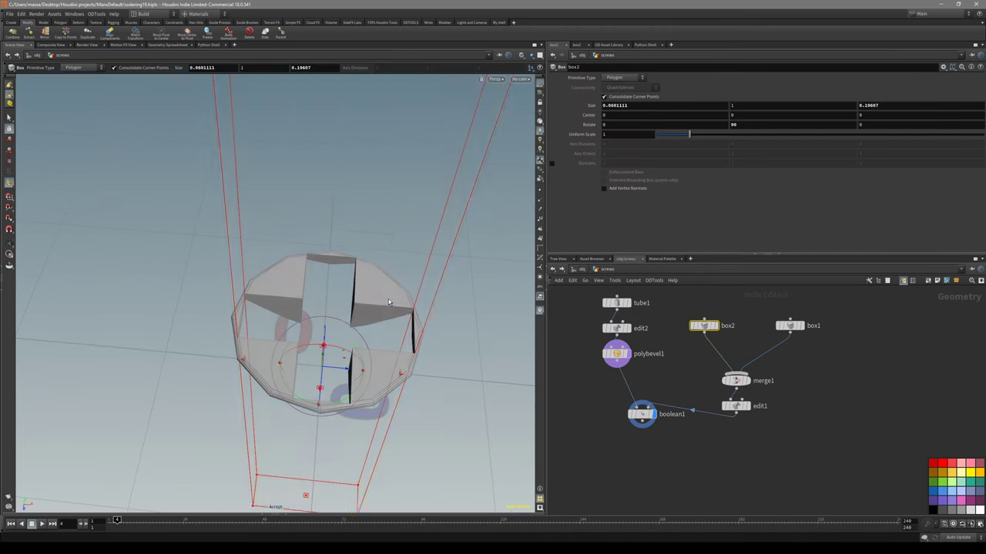
left_click_drag(385, 373, 386, 373, "shift")
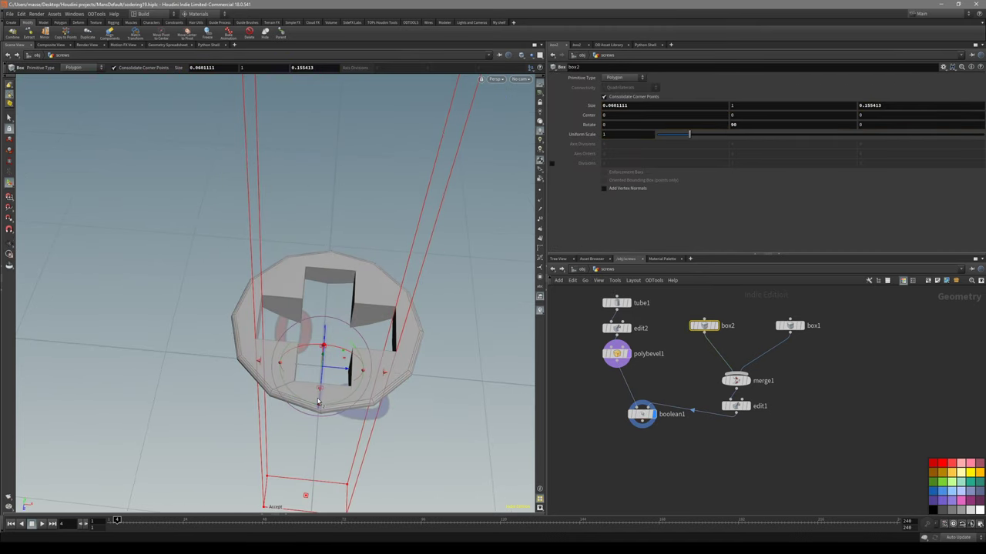
Bevel the vertical outer corner edges of the cross after edit1 with a rounded PolyBevel of about 0.0065, and display boolean1
left_click_drag(320, 396, 400, 396, "alt")
left_click(735, 406)
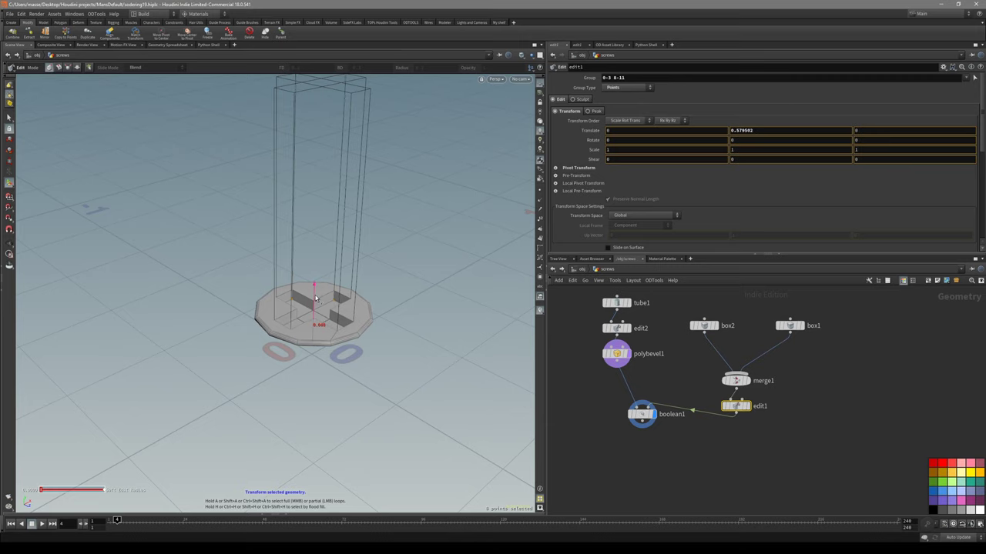
key("s")
left_click_drag(316, 292, 419, 322, "alt")
key("3")
scroll(292, 268, "up", 5)
key("b")
key("s")
left_click(642, 414)
key("space+2")
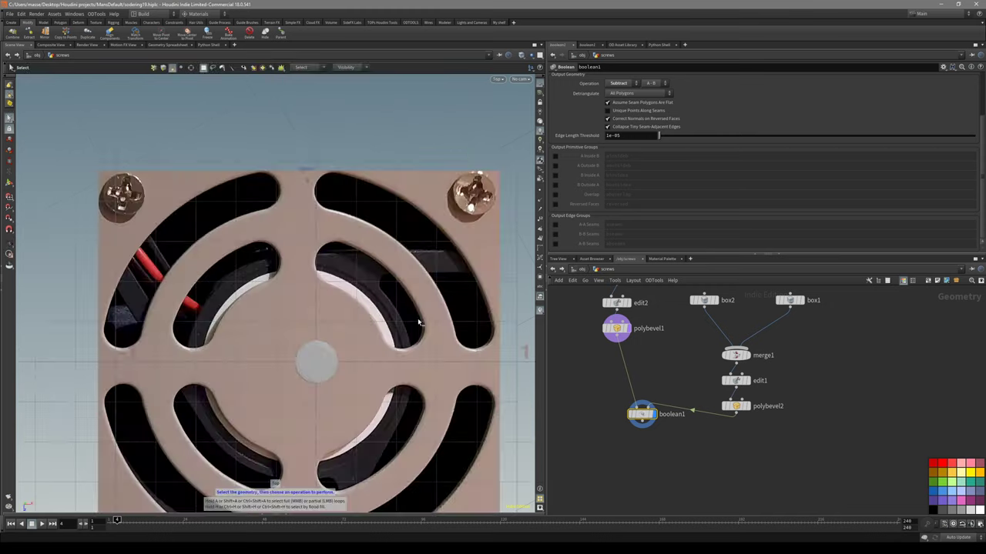
key("space+1")
left_click_drag(360, 363, 448, 380, "alt")
Add a Normal node after boolean1 and display its result
key("Tab")
key("Escape")
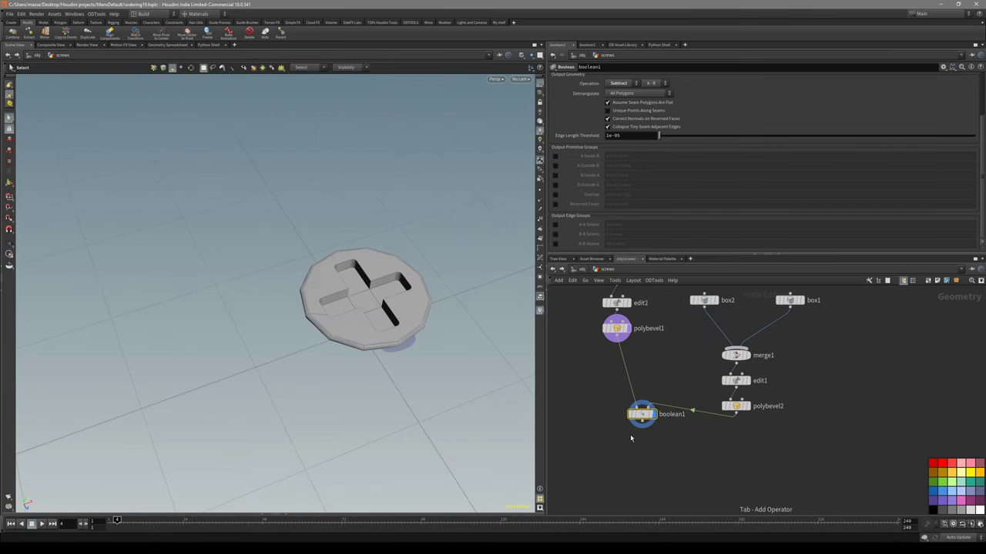
left_click(642, 424)
key("Tab")
type("no")
key("Return")
left_click(637, 466)
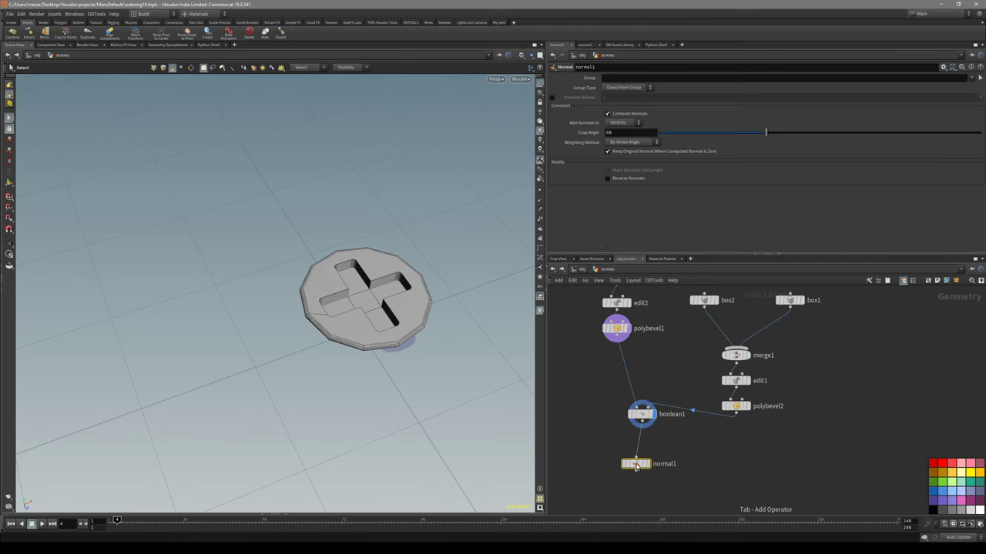
left_click(649, 464)
Set the Normal node's weighting method to By Face Area
left_click_drag(391, 336, 401, 385, "alt")
left_click(634, 143)
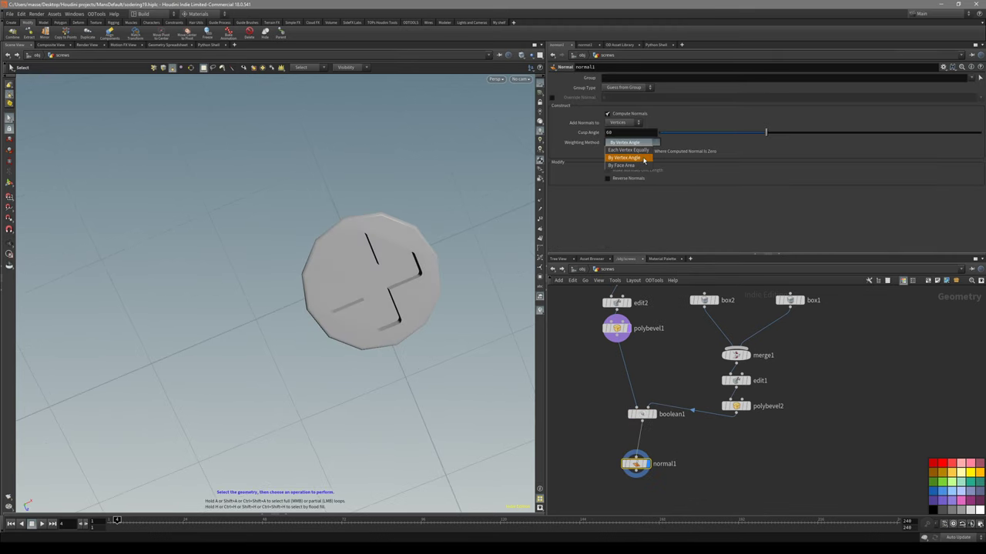
left_click(641, 165)
Compare the screw head with the fan reference image from above, and inspect the beveled cross cutter in perspective
left_click_drag(358, 329, 469, 336, "alt")
key("s")
key("Escape")
left_click_drag(436, 275, 334, 378)
key("space+2")
right_click_drag(377, 352, 290, 390)
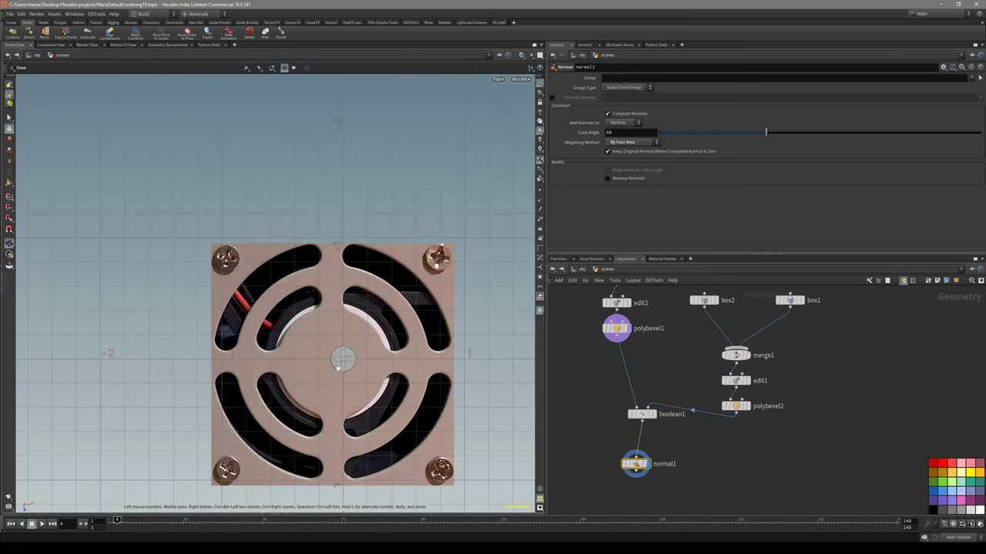
scroll(337, 370, "up", 8)
key("space+1")
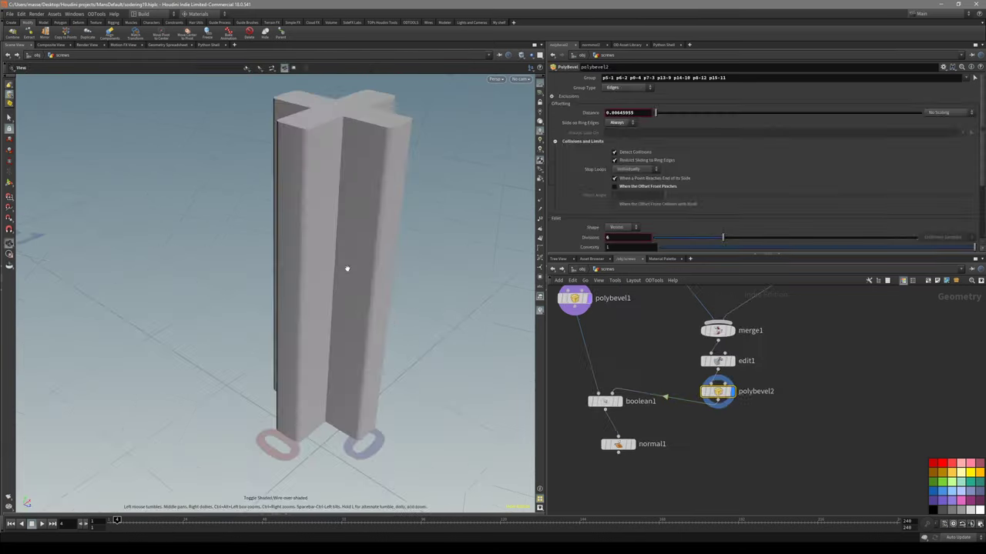
mouse_move(345, 269)
left_mouse_down()
mouse_move(346, 299)
mouse_move(315, 323)
mouse_move(336, 284)
mouse_move(343, 288)
left_mouse_up()
scroll(344, 288, "up", 2)
scroll(690, 403, "down", 4)
Rearrange the cross cutter's nodes and add a new Boolean node beside them
middle_click_drag(702, 419, 699, 445)
left_click_drag(791, 314, 701, 428)
left_click_drag(704, 425, 750, 378)
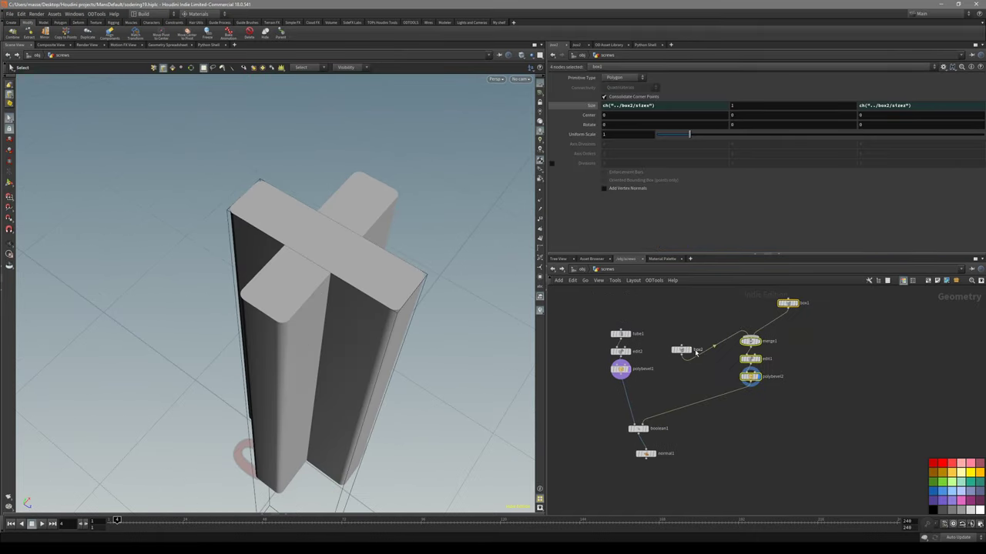
left_click(699, 365)
scroll(756, 395, "up", 3)
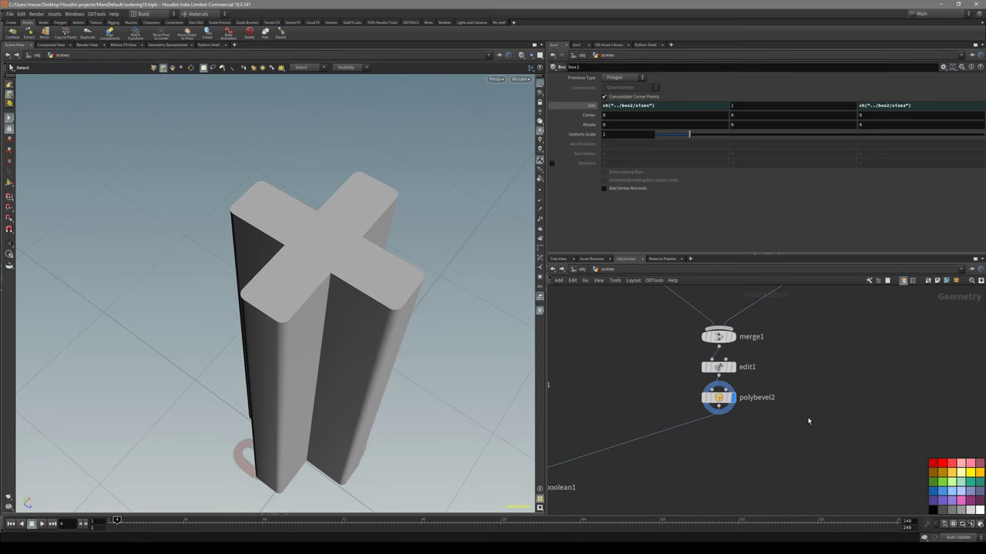
key("Tab")
type("boolean")
key("Return")
left_click(853, 376)
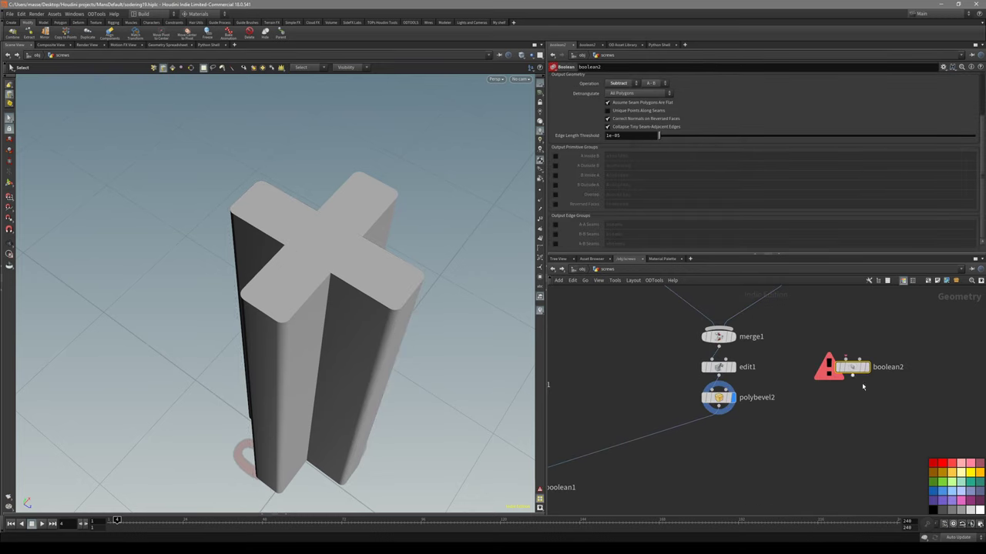
middle_click_drag(862, 387, 830, 419)
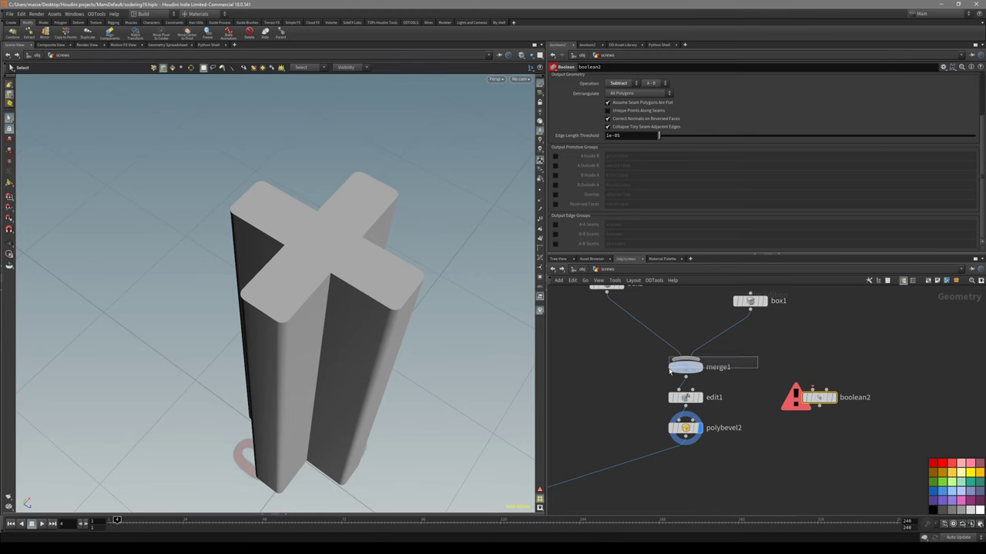
Delete merge1, wire box2 and box1 into the new Boolean node, and display it
left_click_drag(669, 369, 668, 371)
key("Delete")
middle_click_drag(760, 364, 753, 377)
left_click(601, 307)
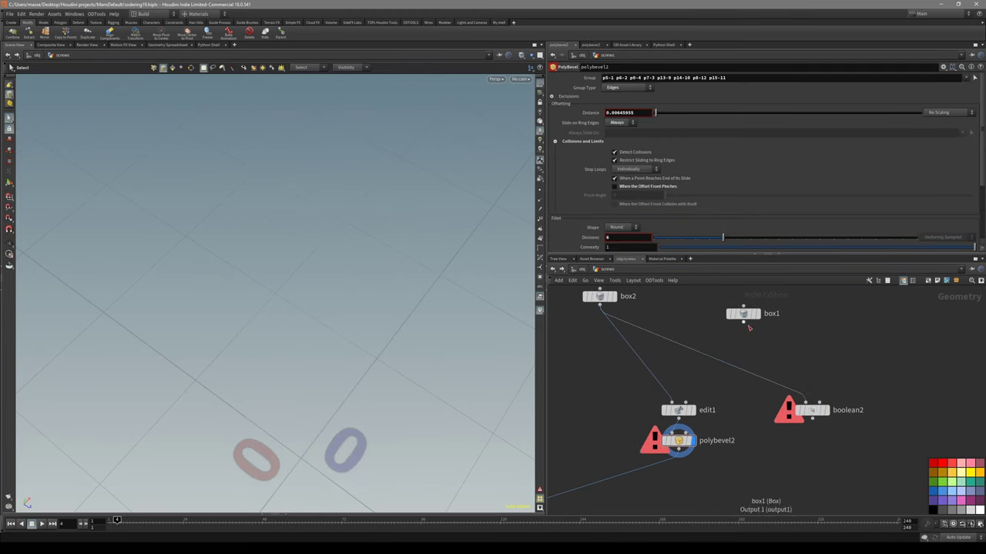
left_click(821, 409)
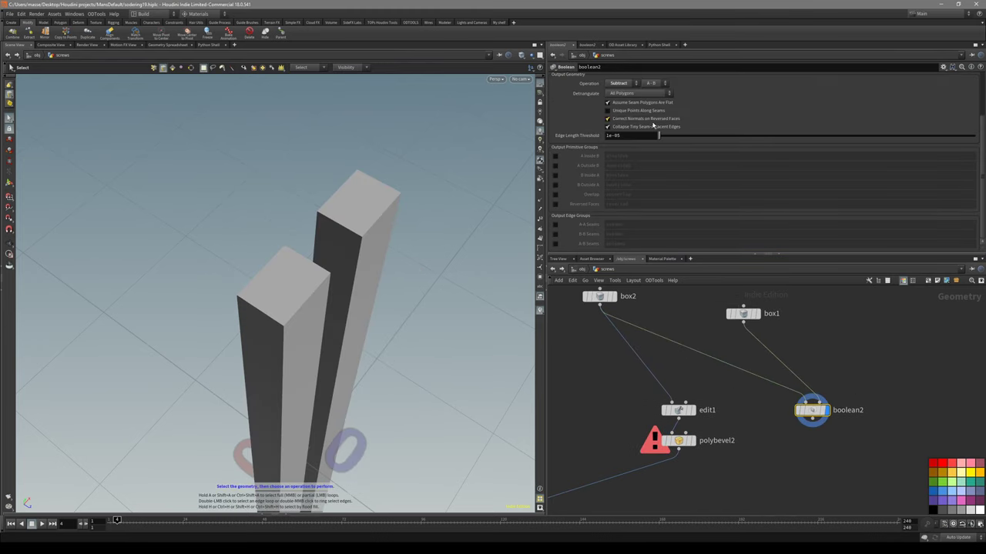
Set boolean2's operation to Union and connect its output to edit1
scroll(618, 138, "up", 3)
left_click(626, 144)
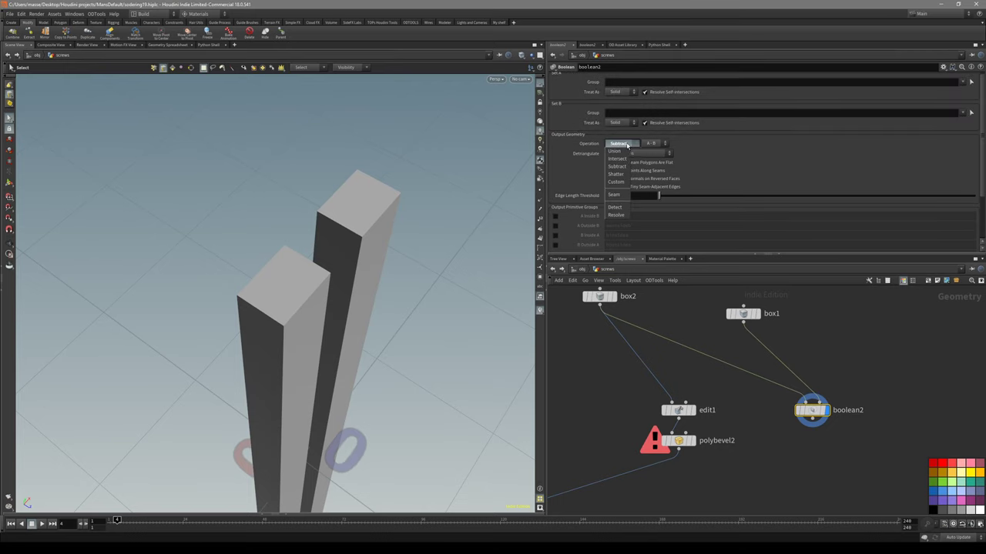
middle_click_drag(401, 301, 398, 284, "alt")
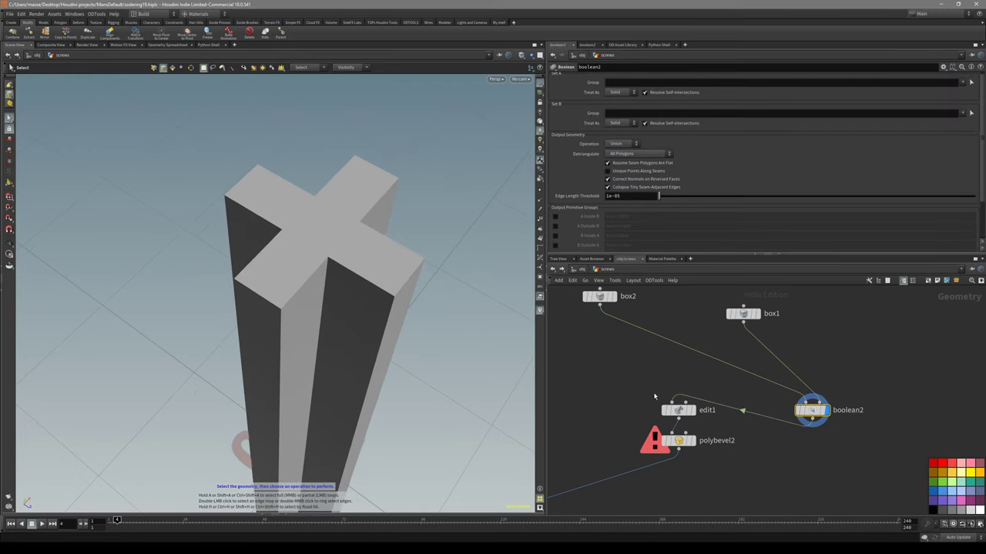
Delete edit1 and polybevel2 from the cross branch and move boolean2 into their place ahead of boolean1
left_click(691, 411)
left_click_drag(368, 299, 401, 266, "alt")
middle_click_drag(741, 479, 747, 397)
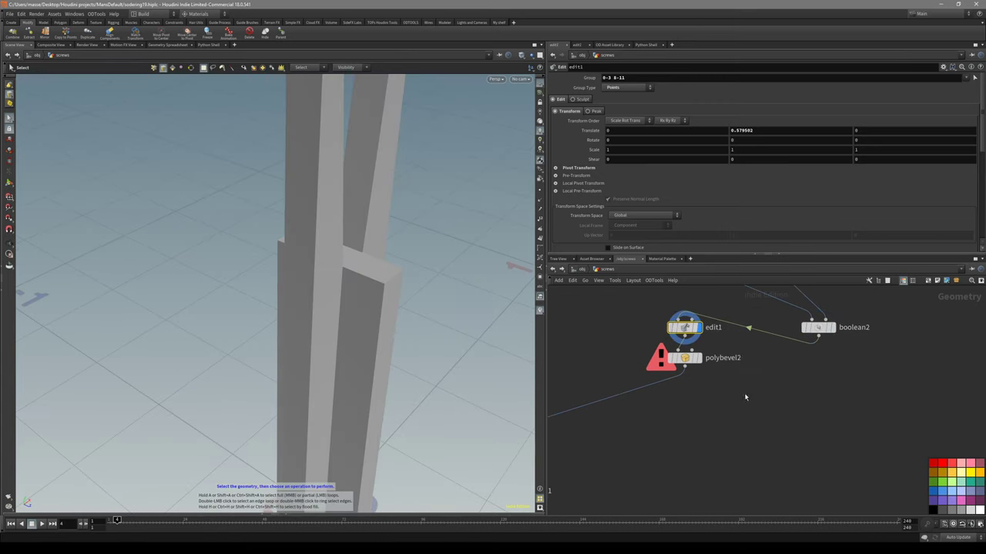
left_click_drag(747, 396, 676, 325)
key("Delete")
middle_click_drag(843, 395, 818, 424)
left_click_drag(781, 358, 597, 355)
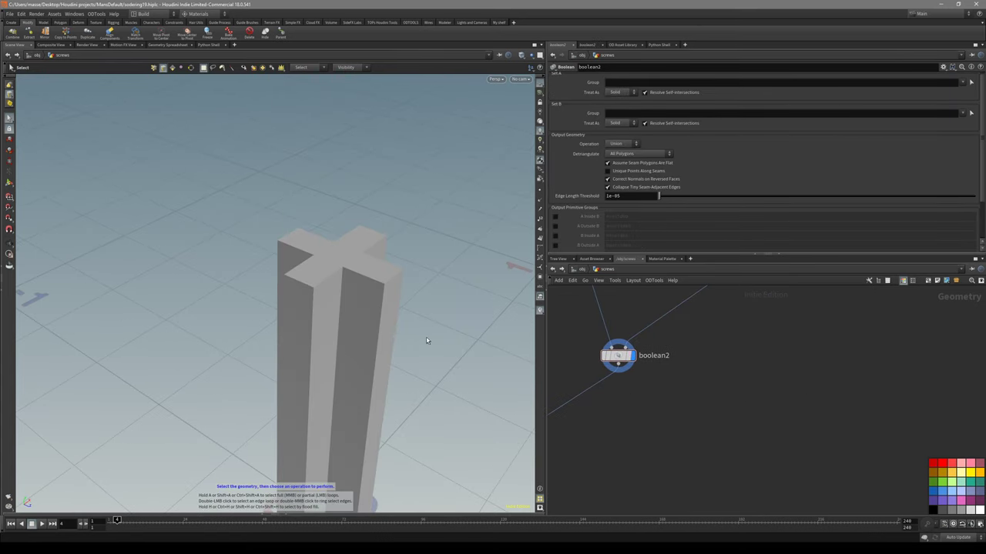
Display boolean1 to show the screw head cut by the unified cross
right_click_drag(444, 345, 376, 347, "alt")
middle_click_drag(376, 348, 375, 323, "alt")
scroll(666, 430, "down", 3)
middle_click_drag(664, 428, 767, 389)
left_click(663, 418)
Raise the cross cutter's bottom points by about 0.583 in Y to make the slot shallow
left_click_drag(453, 382, 388, 383, "alt")
middle_click_drag(761, 367, 754, 379)
left_click(736, 360)
left_click_drag(438, 403, 463, 333, "alt")
right_click_drag(463, 333, 385, 339, "alt")
key("t")
left_click_drag(356, 386, 479, 426)
key("2")
left_click_drag(473, 350, 334, 418)
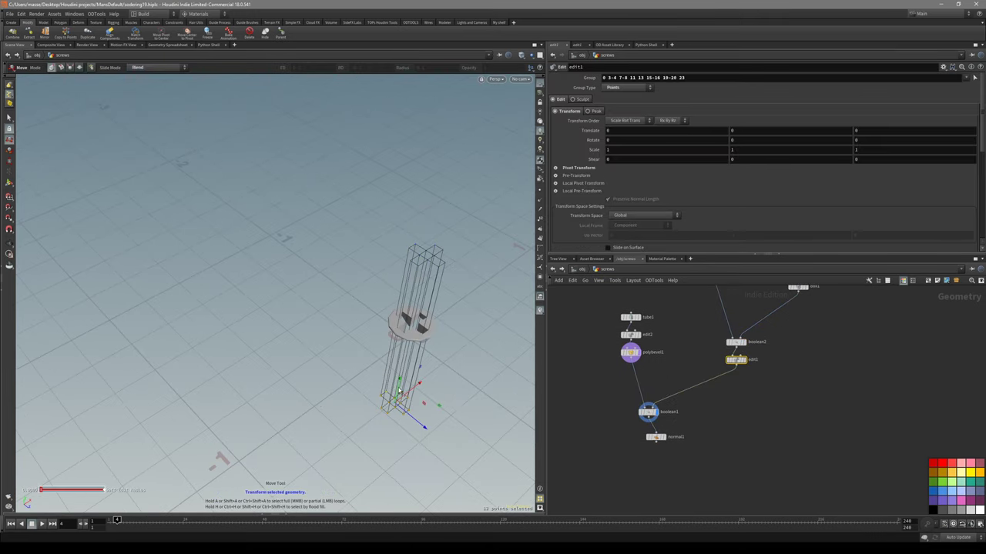
left_click_drag(399, 389, 402, 333)
scroll(402, 332, "up", 5)
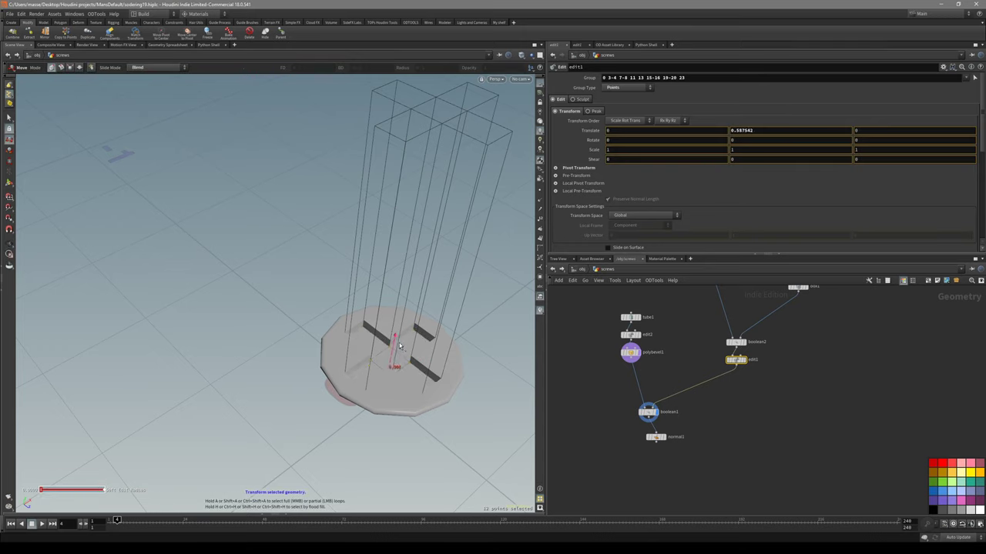
key("s")
left_click_drag(399, 347, 571, 389)
Display edit1 and lower the central bottom face of the cross by about 0.03 in Y to form a pointed base
key("4")
left_click(396, 362)
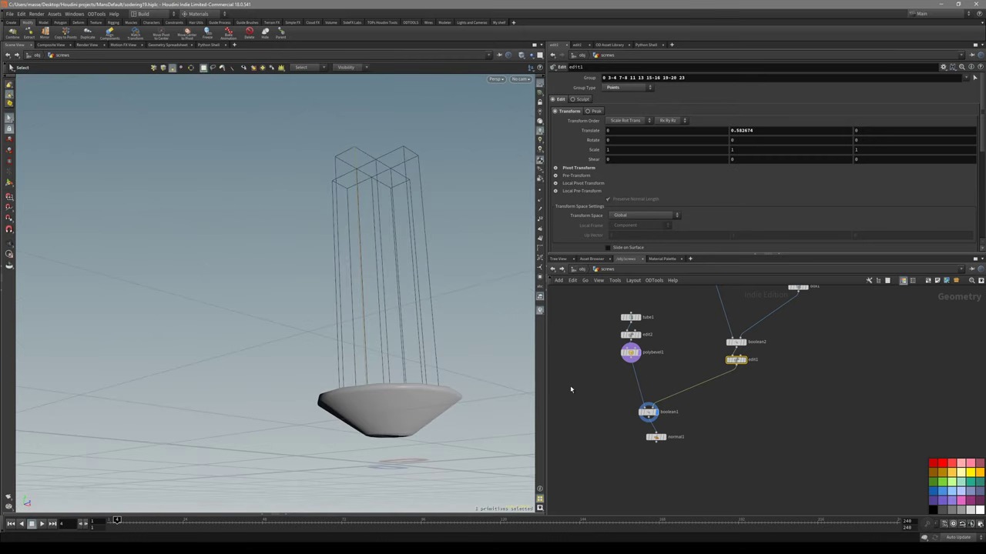
left_click(744, 360)
left_click(384, 417)
left_click_drag(384, 417, 400, 363, "alt")
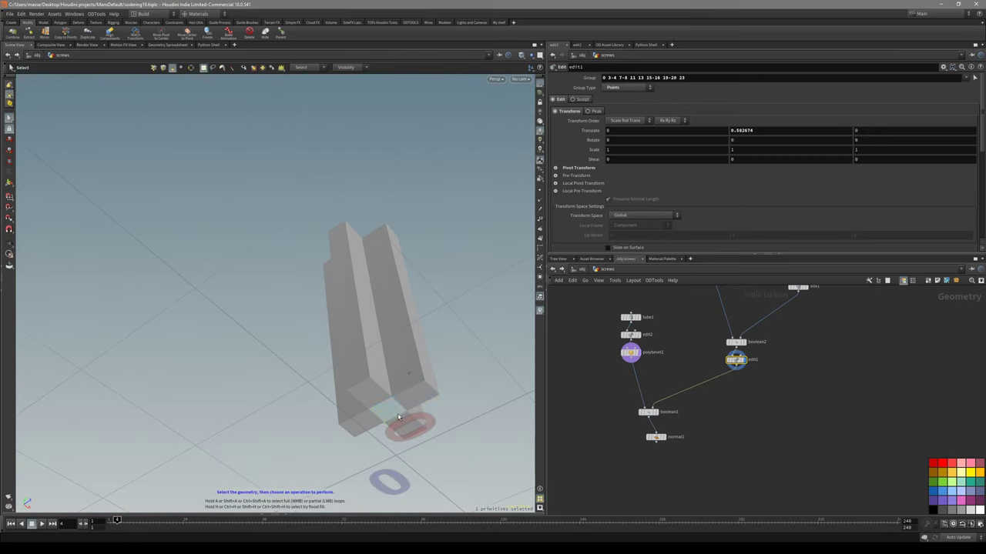
key("t")
left_click_drag(388, 405, 388, 411)
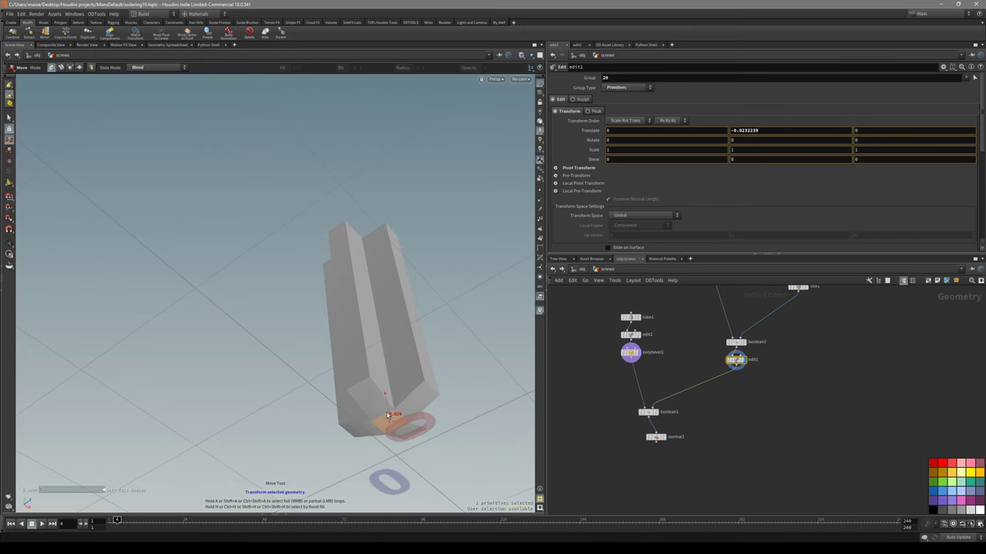
left_click_drag(388, 418, 388, 419)
Display boolean1 and examine the shape of the cross slot in the screw head
left_click_drag(389, 416, 439, 468, "alt")
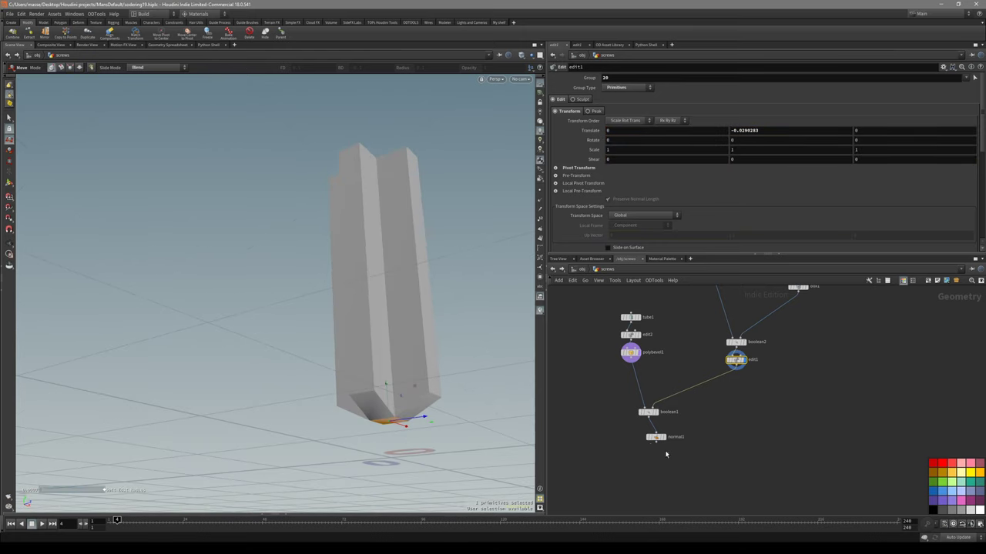
left_click(657, 437)
left_click(656, 412)
left_click_drag(429, 294, 352, 346, "alt")
scroll(444, 352, "up", 5, "alt")
key("s")
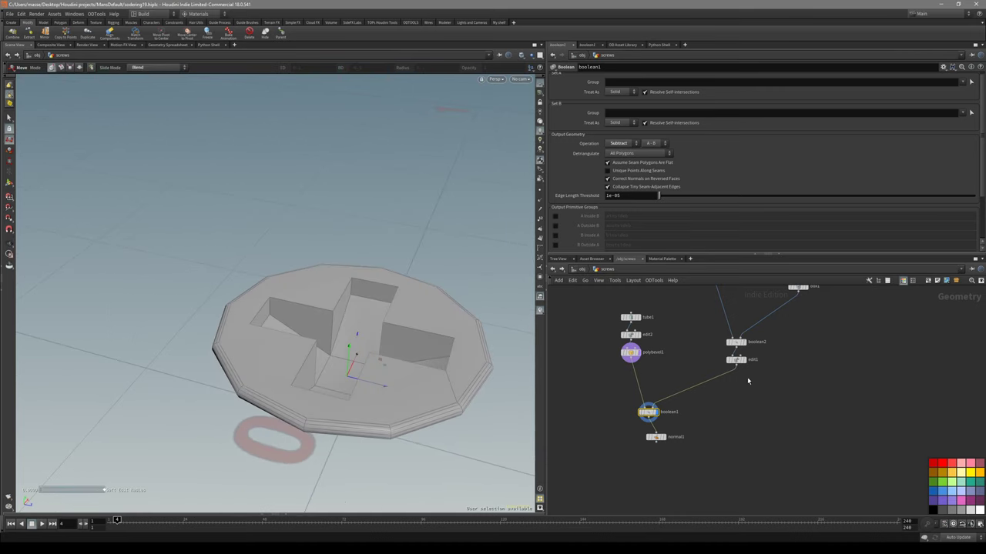
Display edit1 and select the inner vertical corner edges of the cross cutter
scroll(757, 373, "up", 3)
left_click(715, 348)
left_click_drag(397, 323, 351, 336, "alt")
key("r")
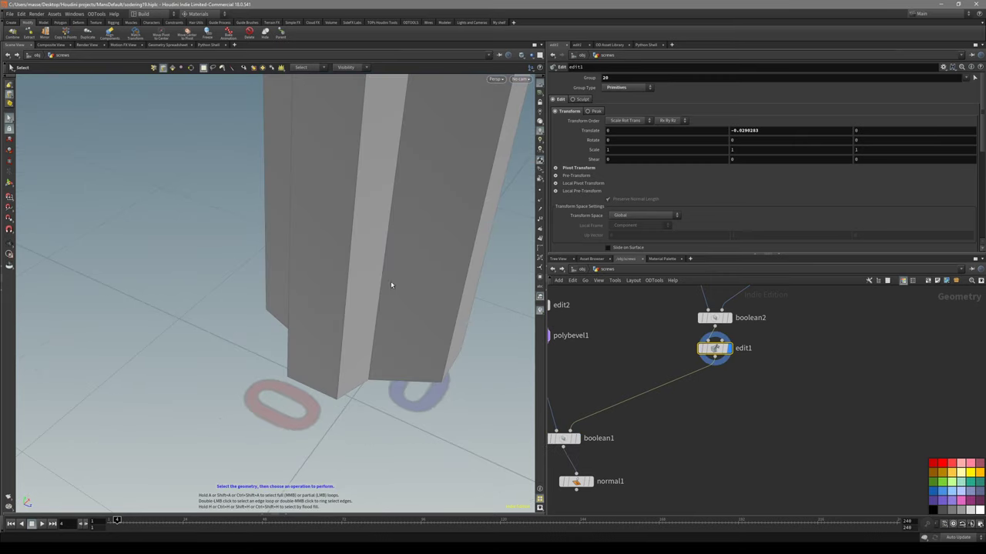
left_click_drag(381, 277, 345, 215, "alt")
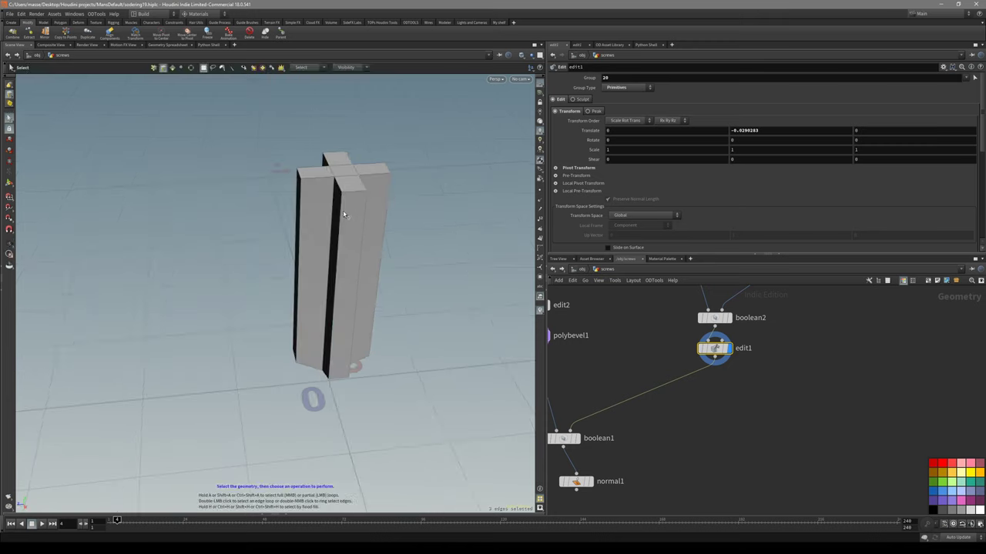
Switch to Photos and examine the cross-slotted screw in the device panel's reference photo
mouse_move(574, 543)
left_click(602, 506)
scroll(272, 297, "down", 3)
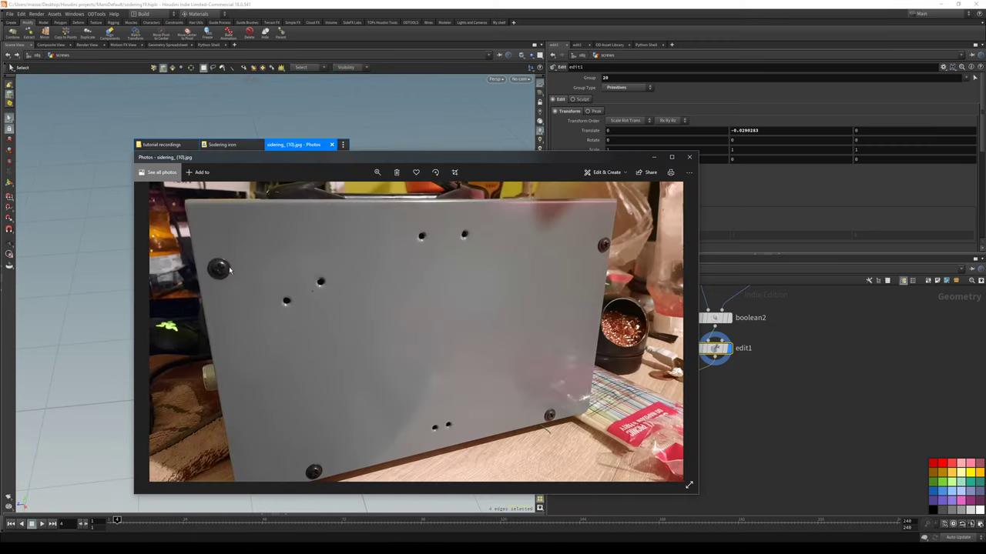
scroll(222, 266, "up", 5)
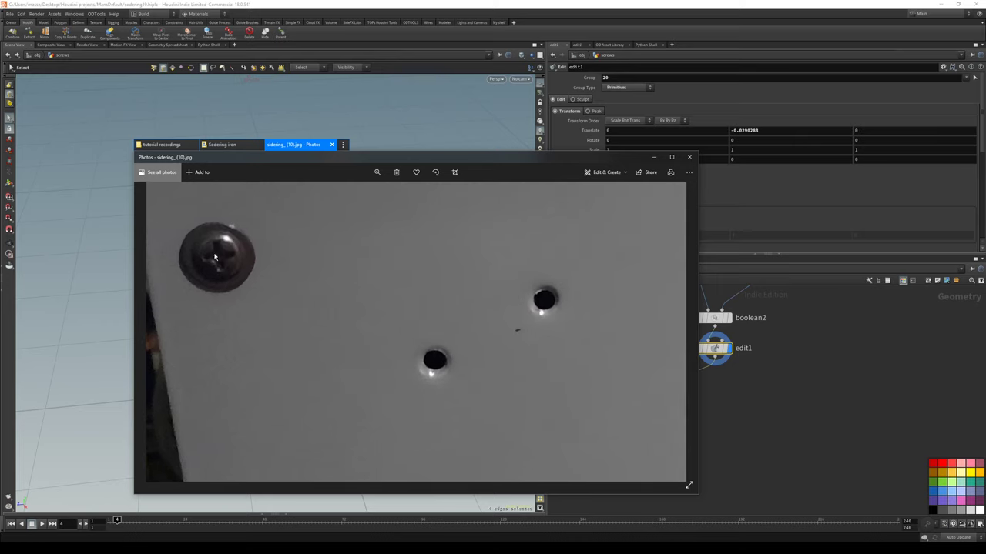
left_click(418, 124)
Restore the edge selection and bevel the cross cutter's four inner vertical edges with a distance of about 0.011
left_click_drag(376, 260, 374, 280, "alt")
key("ctrl+z")
left_click_drag(306, 247, 376, 226, "alt")
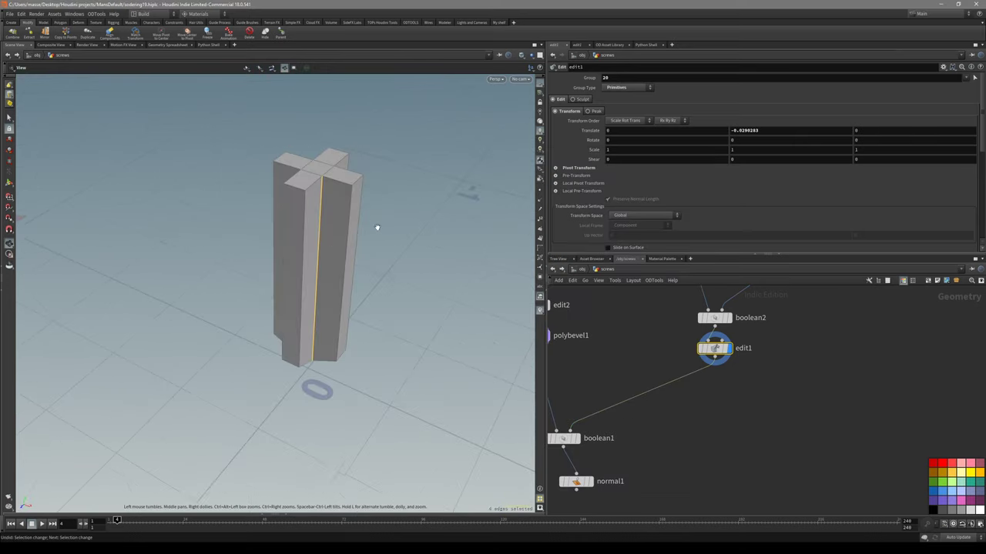
key("b")
right_click_drag(330, 241, 508, 147, "alt")
left_click_drag(509, 147, 375, 209, "alt")
left_click_drag(373, 209, 448, 235)
scroll(290, 210, "down", 4, "shift")
Select the cross cutter's outer vertical corner edges and round them with another PolyBevel
key("s")
key("3")
left_click(282, 224)
left_click(409, 261, "shift")
key("q")
left_click_drag(371, 289, 421, 329)
scroll(271, 286, "down", 4)
key("s")
Display boolean1 and inspect the rounded cross slot cut into the screw head
middle_click_drag(668, 421, 695, 405)
left_click_drag(675, 380, 579, 352)
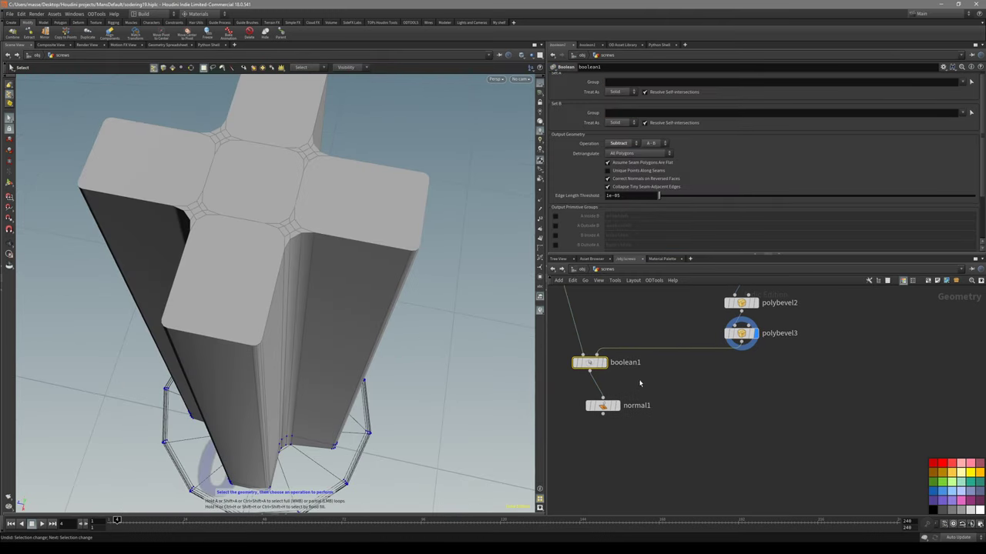
left_click(605, 363)
left_click_drag(408, 385, 365, 397, "alt")
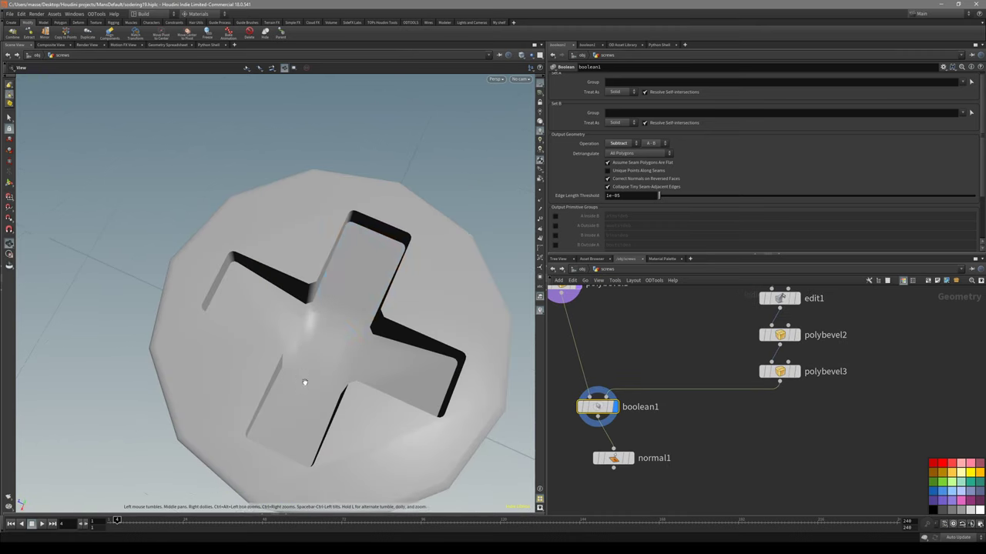
left_click_drag(304, 385, 312, 358)
Try a different fillet shape on the polybevel2 inner-corner bevel and restore it to Solid
left_click(777, 339)
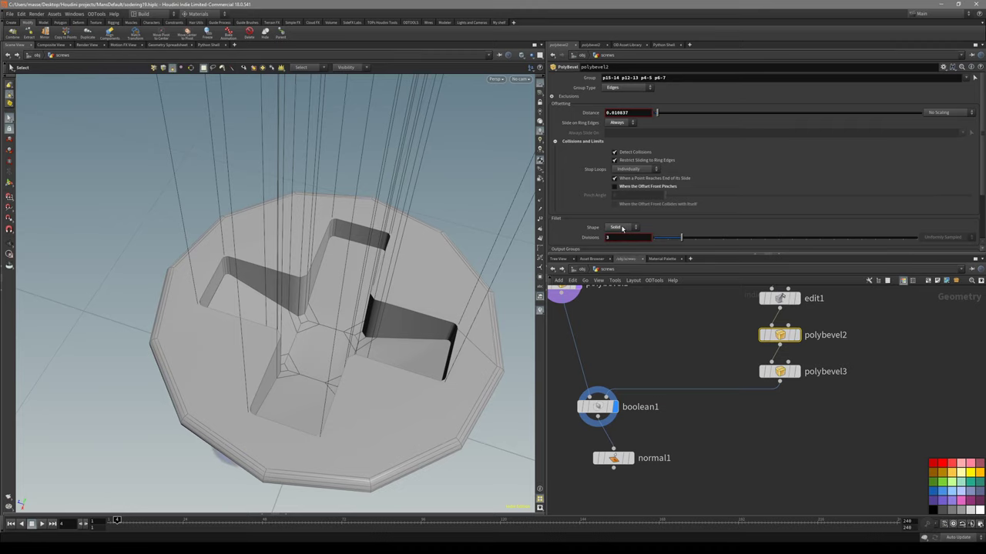
left_click(620, 252)
left_click_drag(416, 275, 495, 248)
left_click(618, 258)
left_click(621, 243)
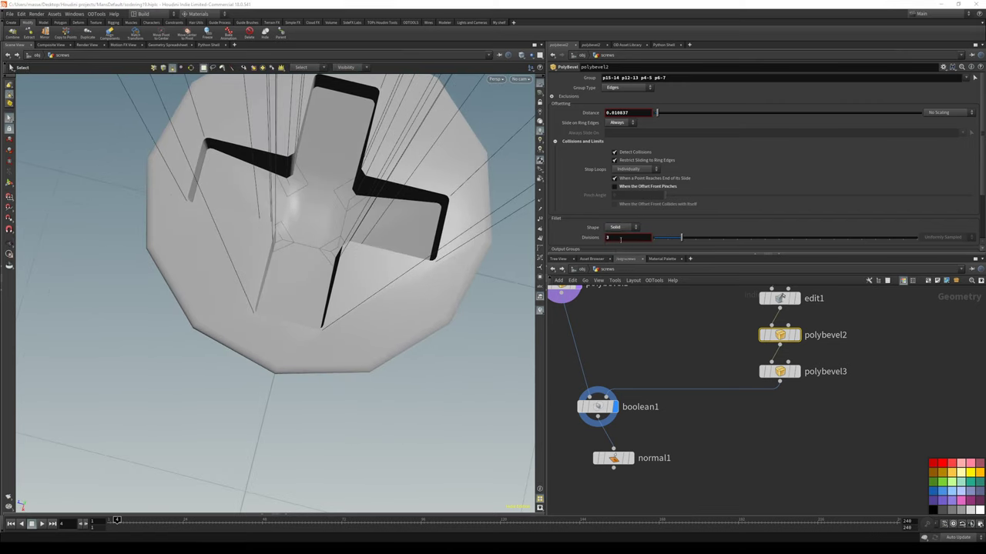
Display the normal1 result and inspect the slotted head's shading with and without wireframe
left_click(597, 407)
left_click_drag(352, 216, 303, 150)
scroll(347, 213, "down", 5)
scroll(252, 215, "down", 3)
scroll(303, 150, "up", 5)
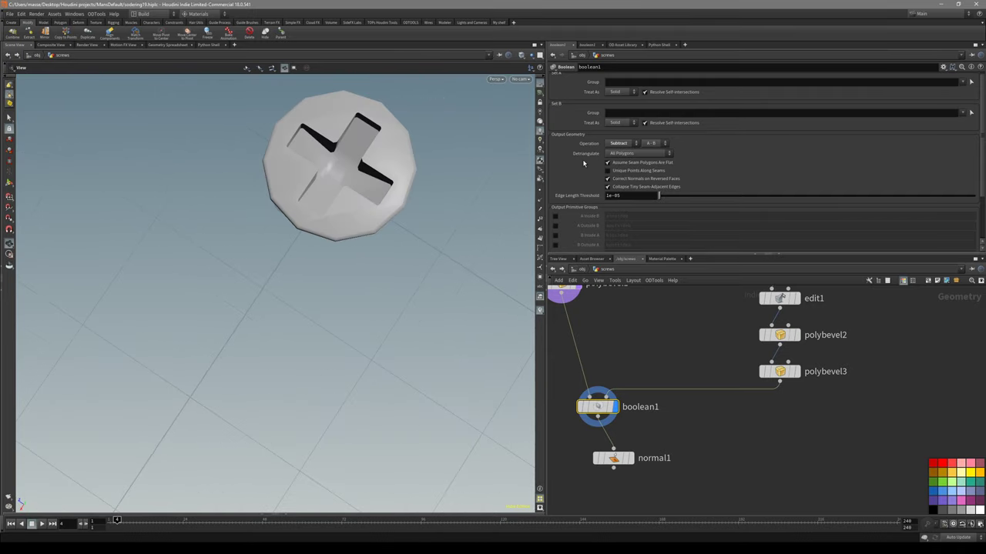
left_click_drag(681, 422, 627, 471)
left_click(630, 458)
mouse_move(378, 226)
left_mouse_down("alt")
mouse_move(380, 189)
mouse_move(442, 178)
mouse_move(333, 200)
mouse_move(434, 181)
mouse_move(422, 104)
left_mouse_up("alt")
key("shift+w")
scroll(332, 200, "up", 5)
key("shift+w")
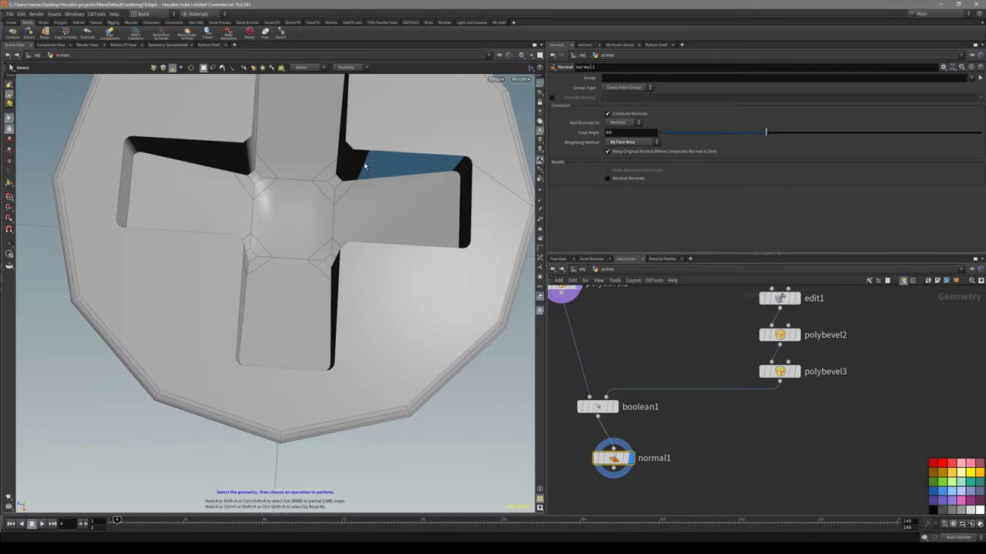
key("shift+w")
Compare the screw head's size with the fan reference image in the top view
scroll(315, 176, "down", 8)
mouse_move(315, 176)
left_mouse_down()
mouse_move(300, 158)
mouse_move(321, 145)
mouse_move(350, 154)
mouse_move(372, 269)
left_mouse_up()
key("space+2")
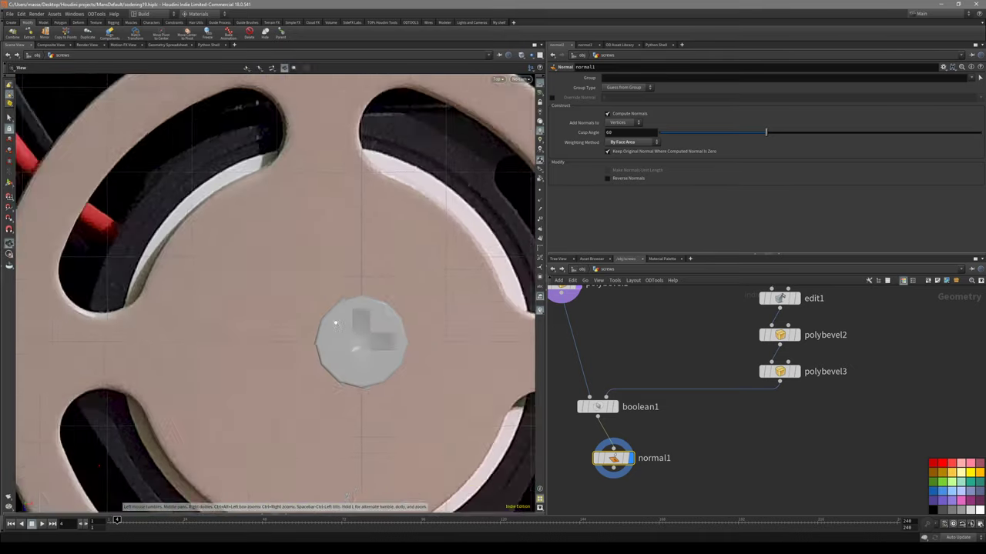
scroll(371, 323, "down", 4)
scroll(371, 323, "up", 4)
key("space+1")
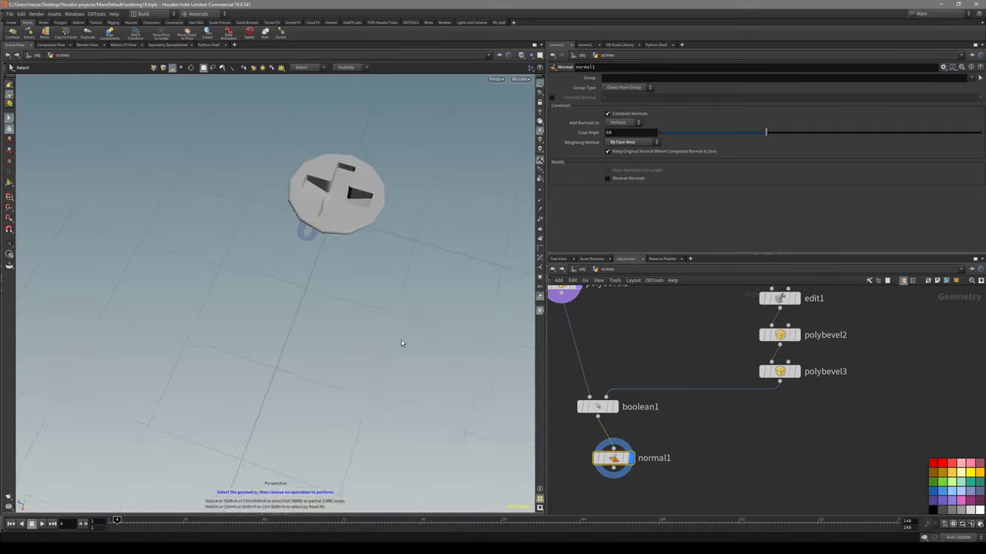
Switch to Photos, examine the screw in sidering_(10).jpg, and return to Houdini to compare it with the modelled head
left_click_drag(403, 344, 415, 312)
mouse_move(589, 539)
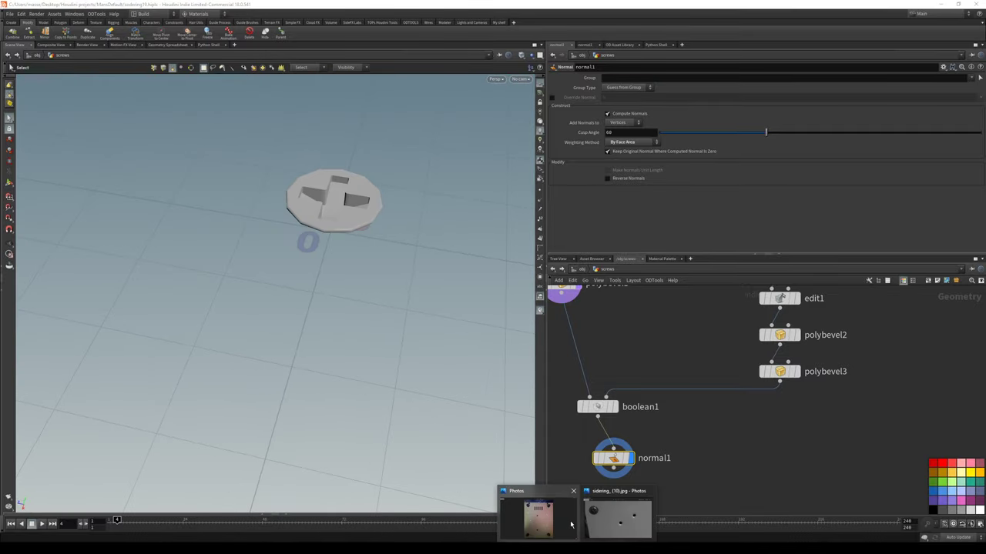
left_click(618, 513)
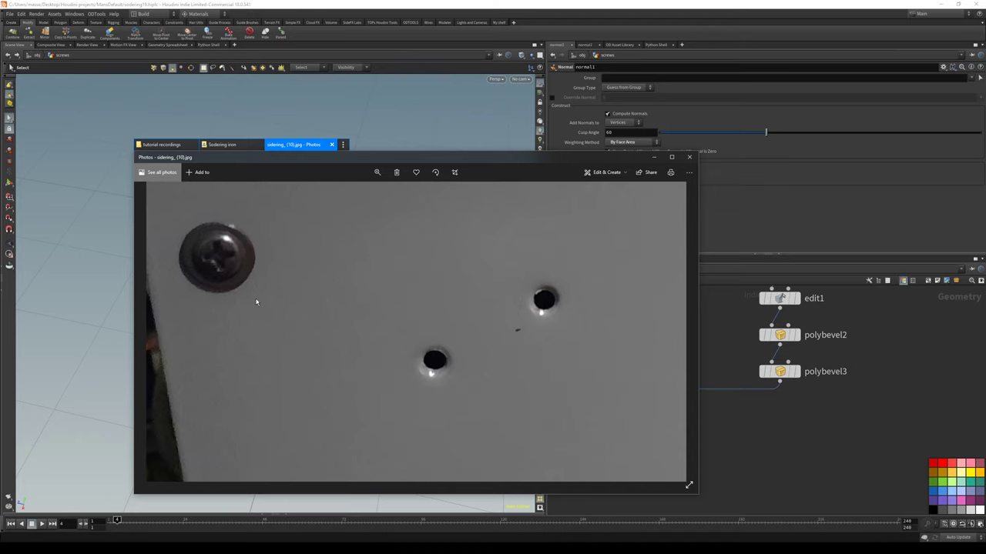
left_click(457, 4)
left_click_drag(337, 191, 346, 244)
scroll(408, 216, "up", 4)
left_click_drag(409, 215, 374, 224)
scroll(790, 407, "down", 6)
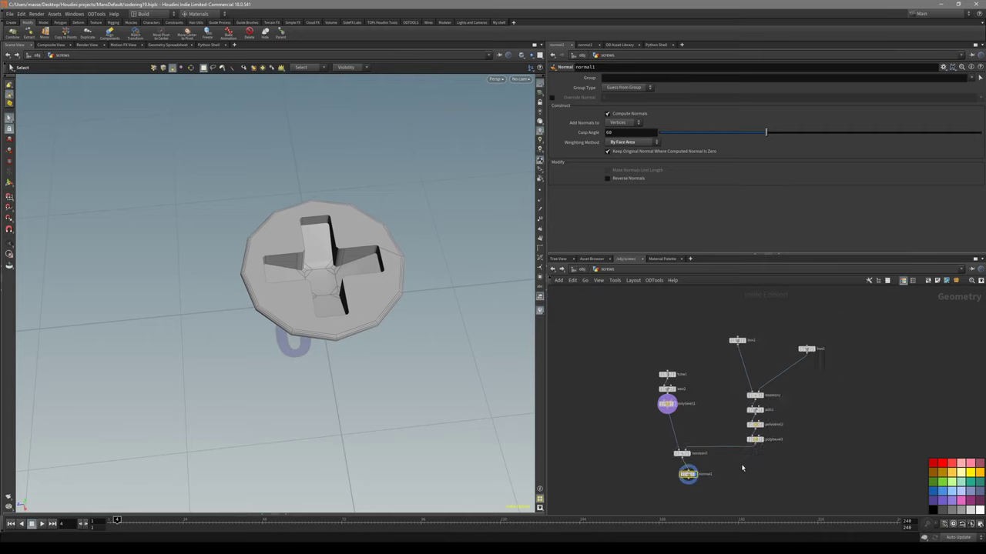
scroll(773, 416, "down", 2)
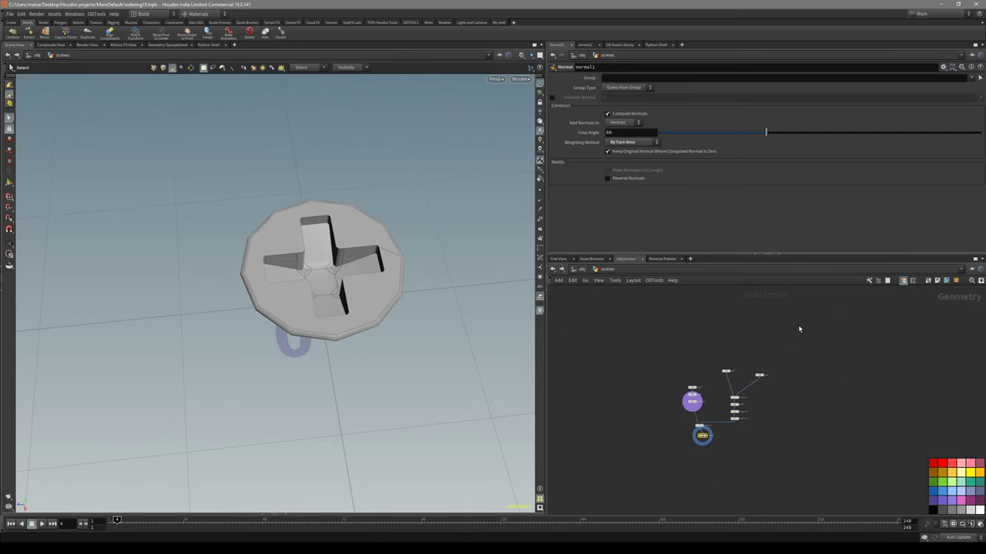
Display boolean1, select the full ring of slanted side faces below the head's rim, and add a PolyExtrude to them
left_click_drag(452, 347, 395, 326)
scroll(726, 459, "up", 4)
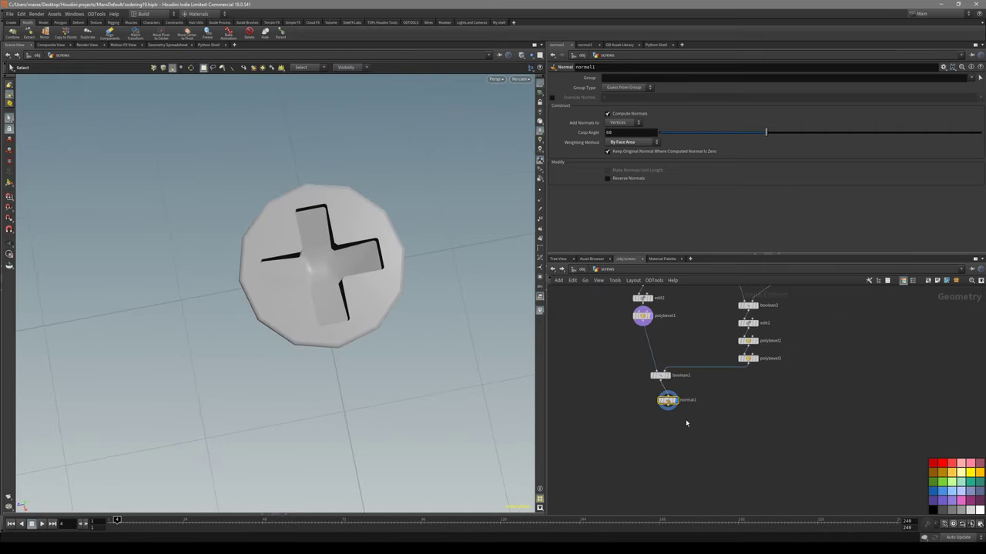
scroll(667, 425, "up", 2)
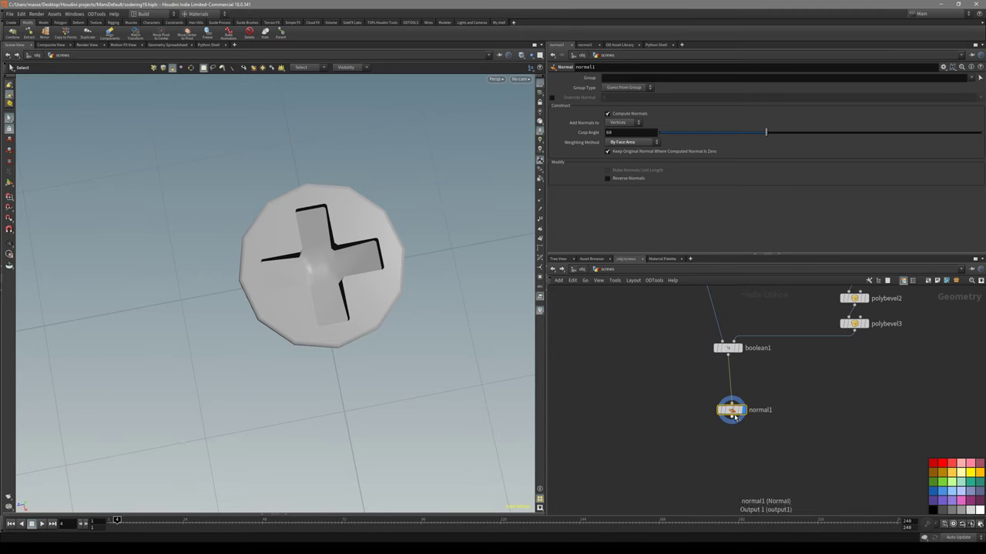
left_click(726, 348)
left_click_drag(462, 308, 333, 274)
key("s")
scroll(354, 304, "up", 3)
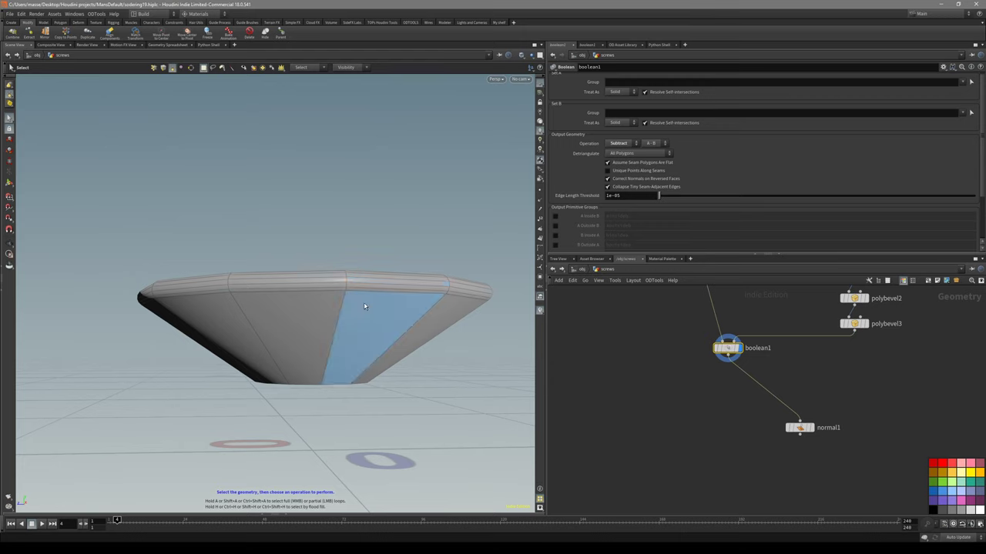
left_click(359, 313)
key("a")
middle_click(288, 325)
left_click_drag(290, 325, 308, 334, "alt")
key("ctrl+e")
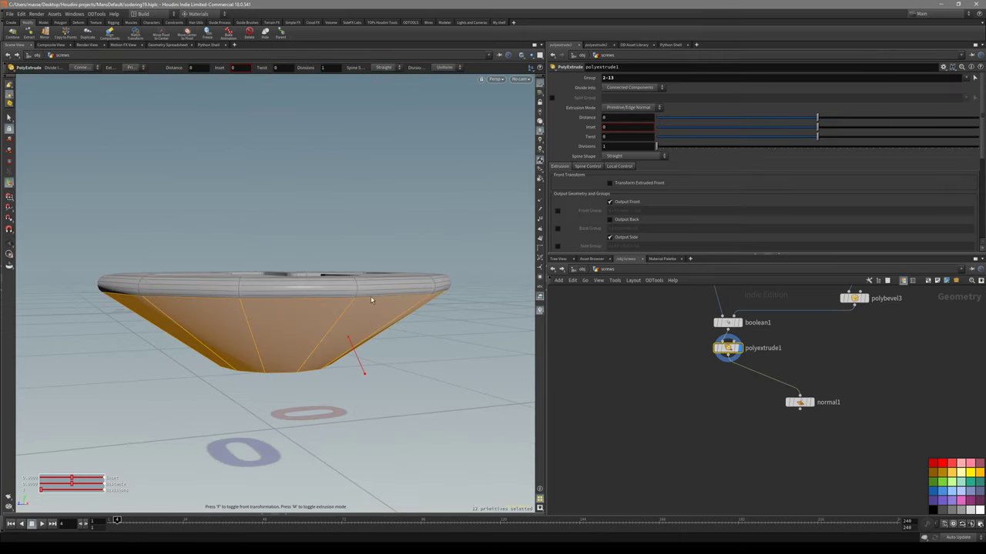
Enable front transformation on polyextrude1 and scale the extruded ring outward in X and Z to about 1.35
key("f")
left_click_drag(356, 304, 314, 309, "alt")
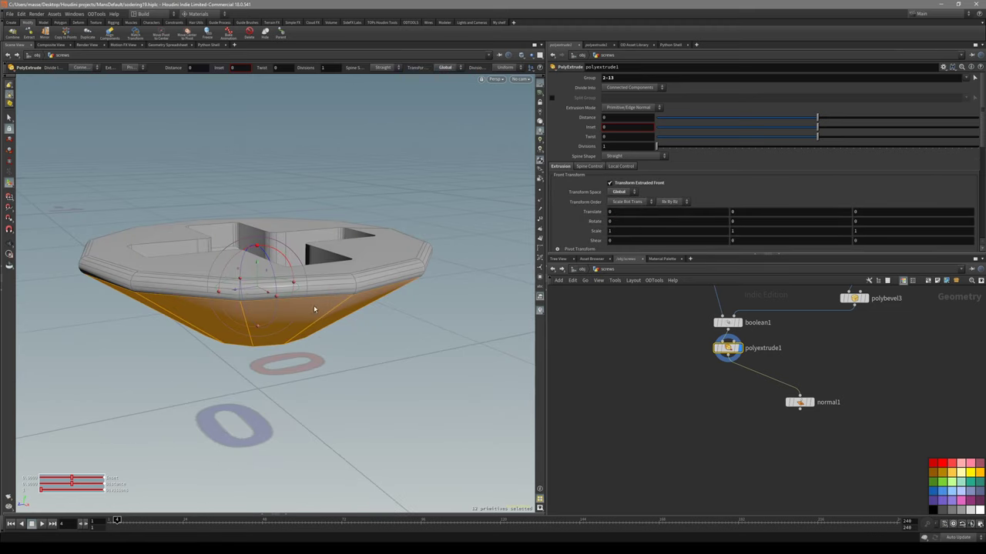
left_click_drag(247, 304, 233, 308)
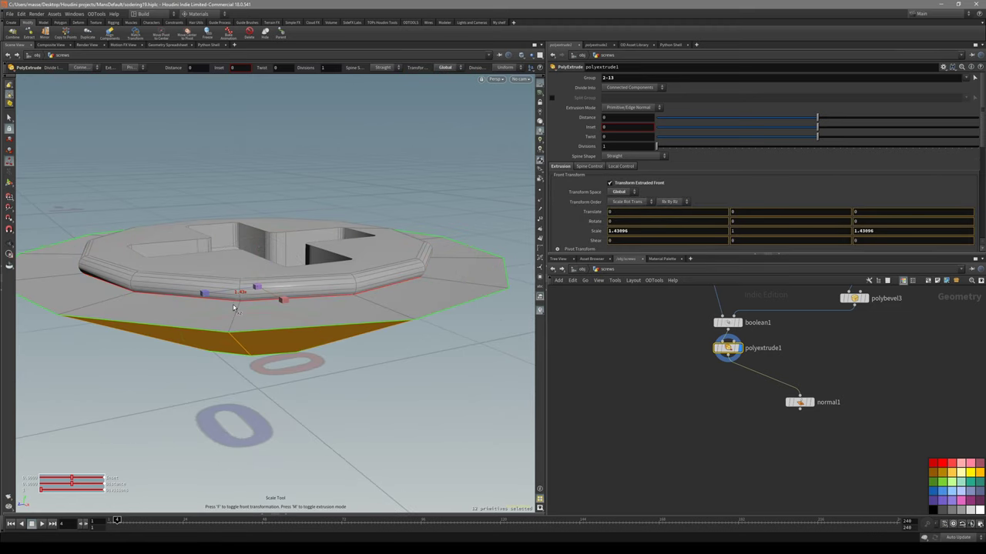
left_click_drag(234, 307, 272, 315, "alt")
Select the points around the flange's bottom and scale them outward in X and Z to make its side walls steeper
key("2")
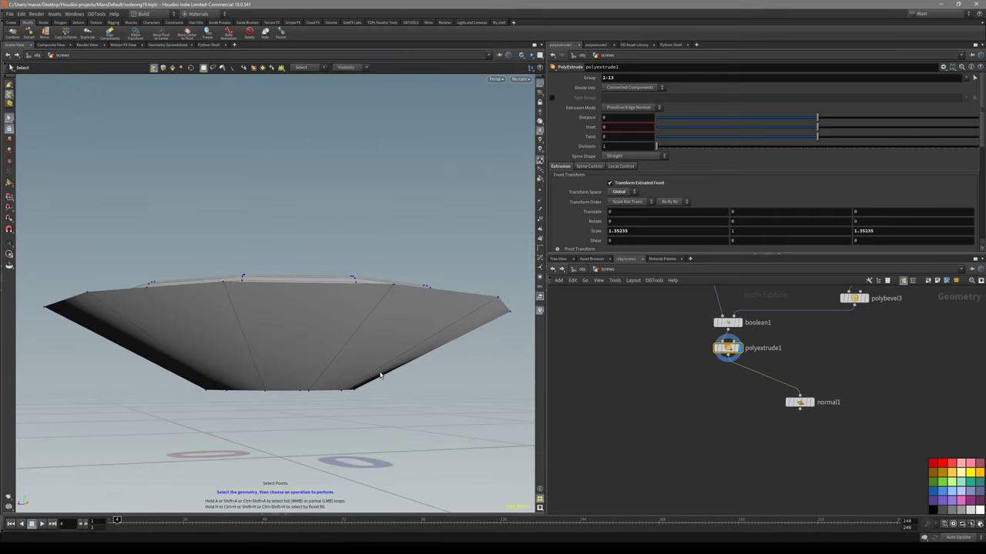
left_click_drag(382, 375, 202, 373, "alt")
key("e")
left_click_drag(196, 417, 216, 395, "alt")
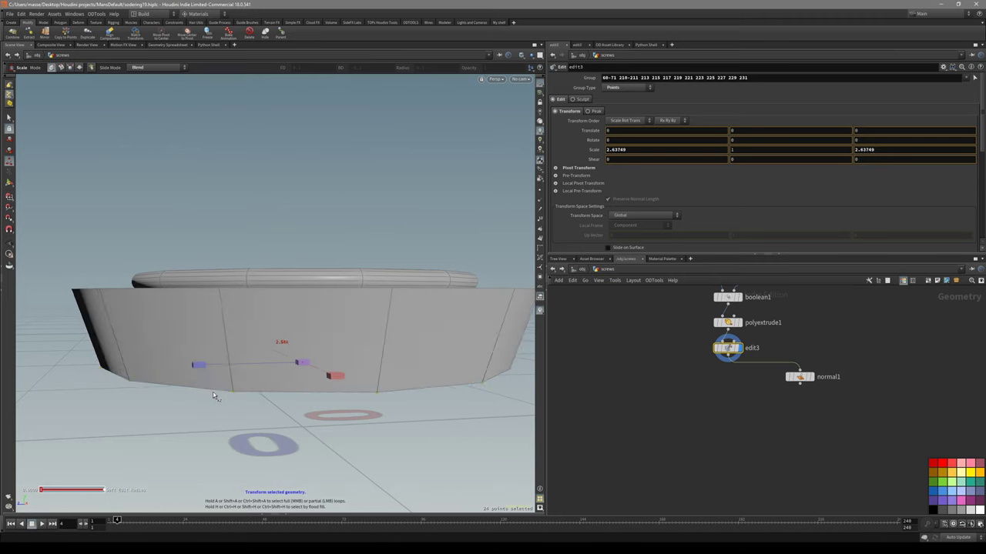
Bevel the flange's upper outer edge loop with a round PolyBevel at a distance of about 0.012
left_click_drag(244, 344, 314, 375, "alt")
key("3")
key("b")
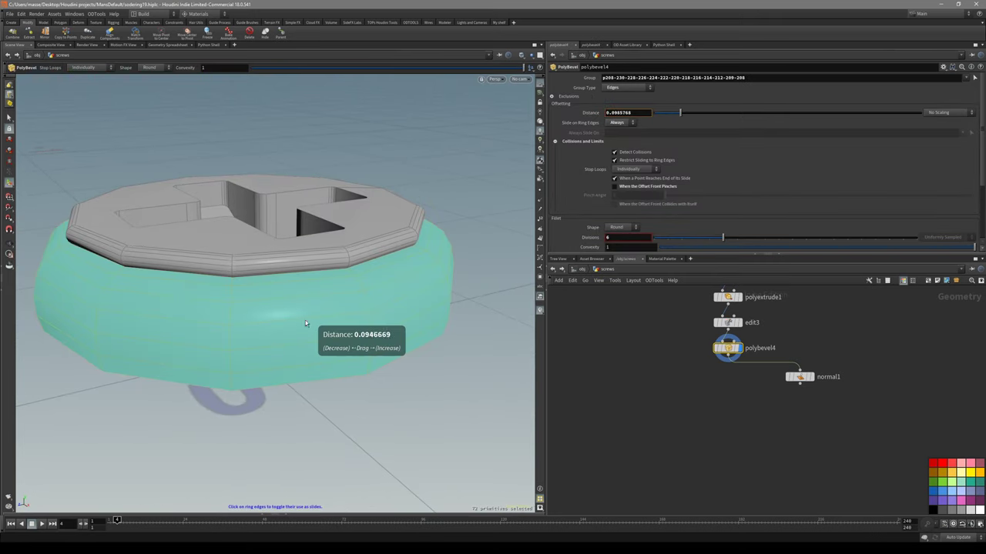
left_click(189, 310)
Check the flanged head's size against the fan reference in the top view and its wireframe in perspective
key("shift+w")
left_click_drag(189, 309, 243, 315, "alt")
key("space+2")
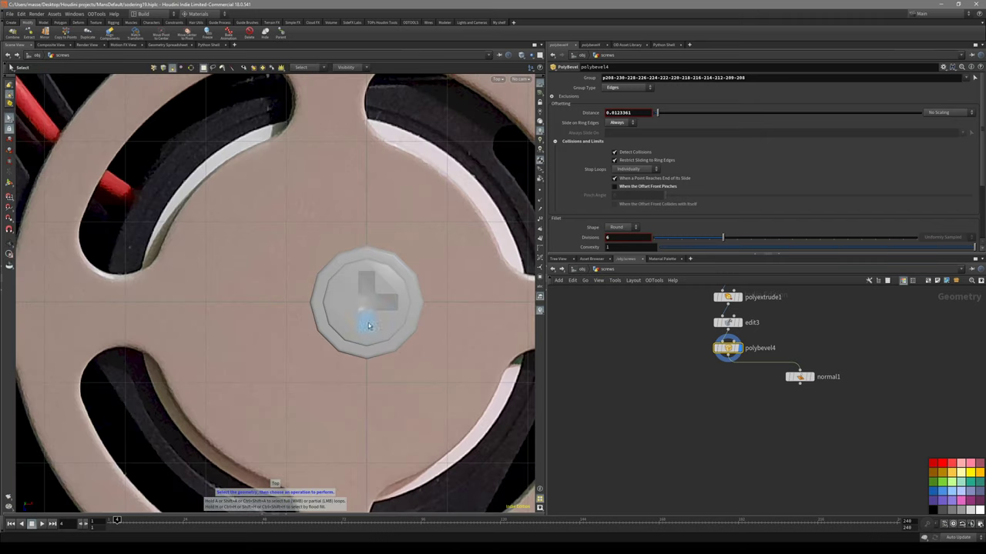
key("space+1")
key("shift+w")
left_click_drag(378, 301, 412, 206, "alt")
Move the polyextrude1, edit3 and polybevel4 nodes into a separate branch beside boolean1 and display normal1
middle_click_drag(734, 399, 684, 441)
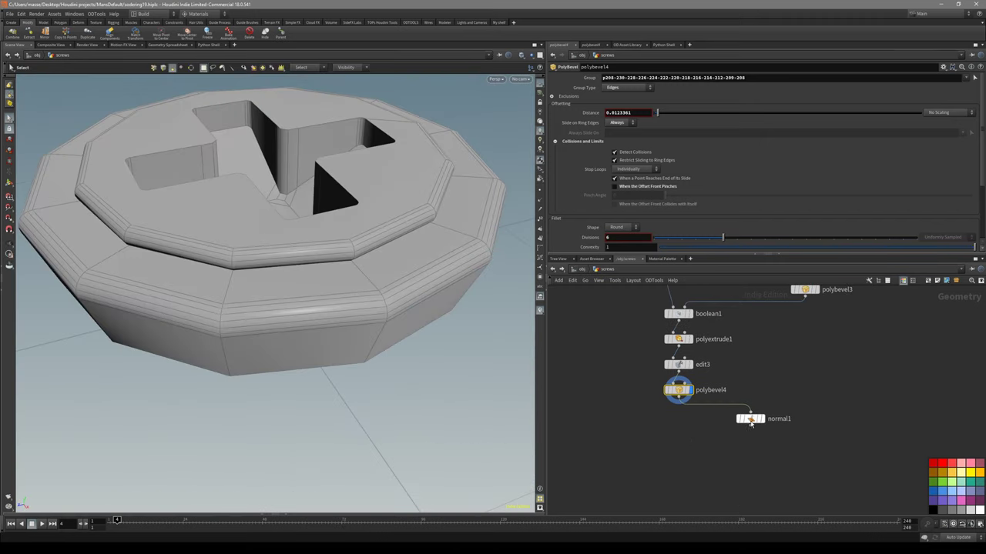
left_click_drag(751, 336, 662, 408)
left_click_drag(681, 367, 608, 383)
left_click(773, 434)
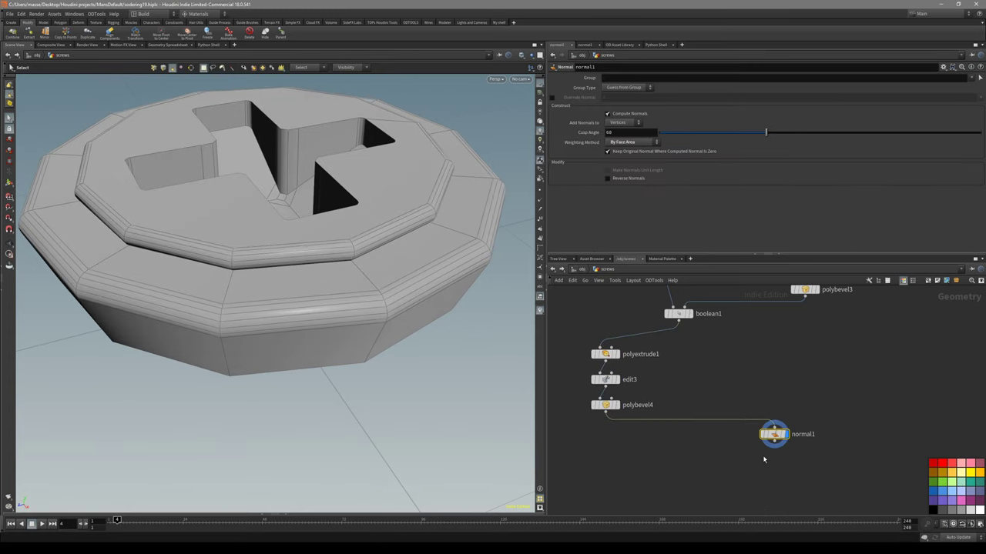
Duplicate the normal1 node, connect the copy directly to boolean1 for the plain screw, and display normal1
left_click(678, 313)
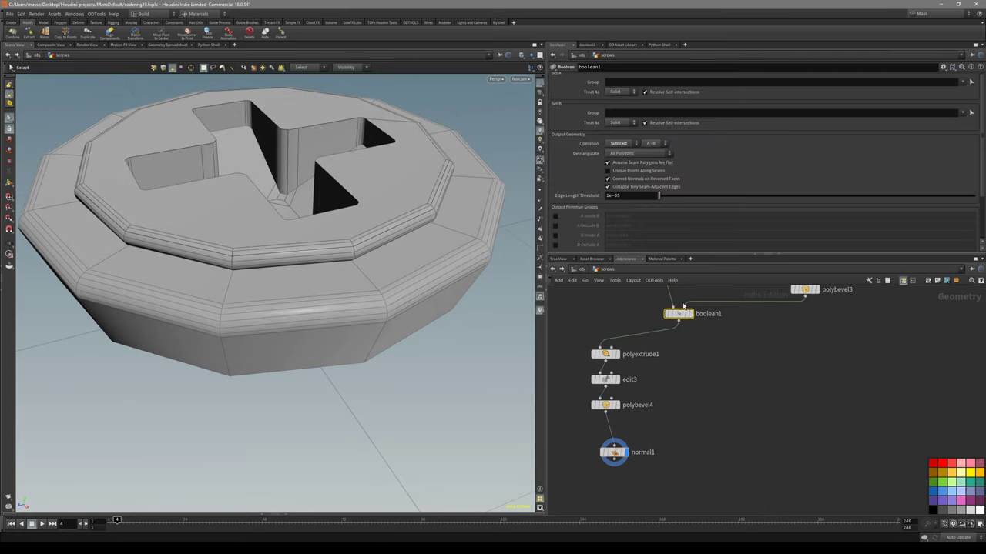
left_click_drag(630, 449, 762, 424, "alt")
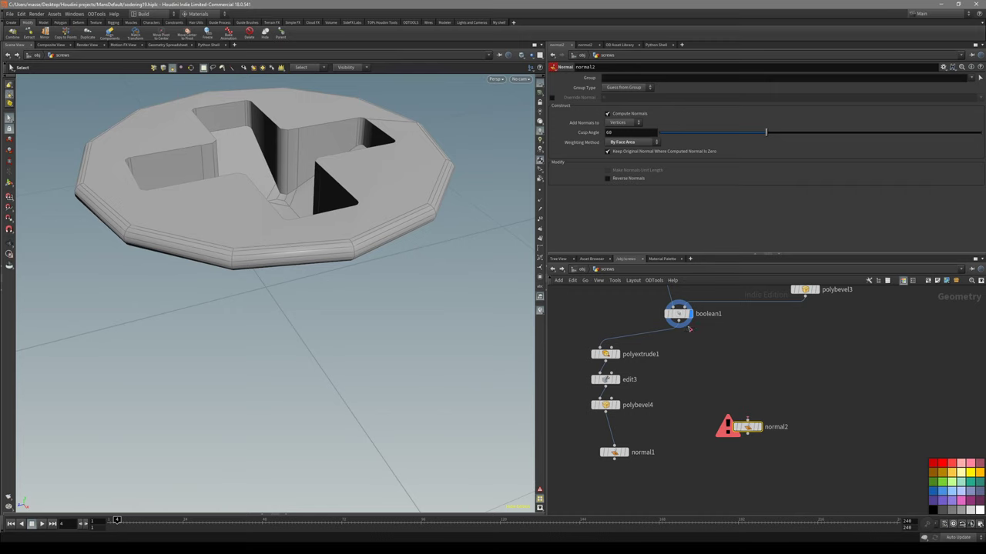
left_click(746, 418)
left_click(612, 451)
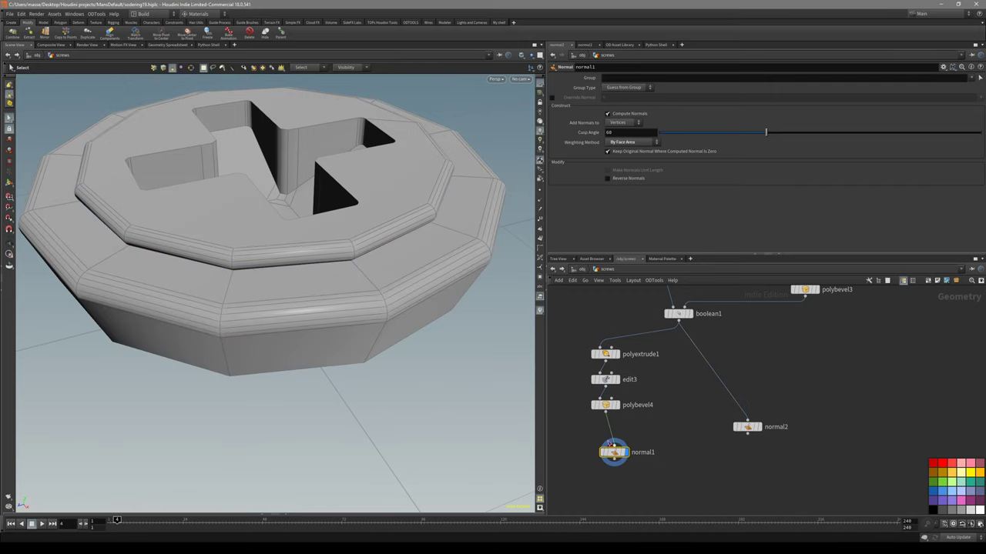
Examine the screws in the device's underside photo and in sidering_(10).jpg, and switch back to Houdini
key("shift+w")
mouse_move(427, 271)
left_mouse_down()
mouse_move(418, 248)
mouse_move(343, 367)
mouse_move(374, 315)
mouse_move(375, 337)
left_mouse_up()
left_click(576, 549)
left_click(532, 513)
scroll(592, 510, "down", 1)
scroll(593, 511, "up", 1)
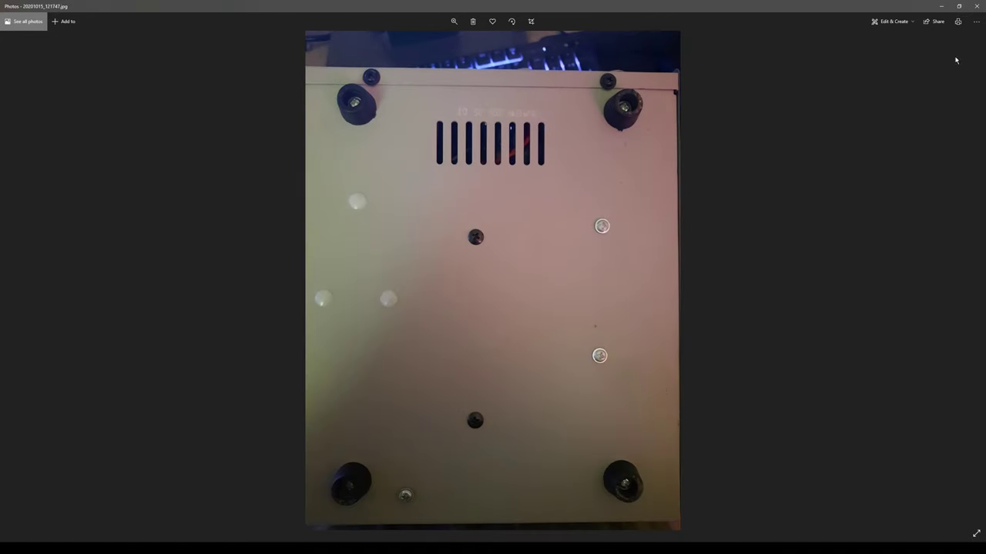
left_click(575, 549)
left_click(627, 521)
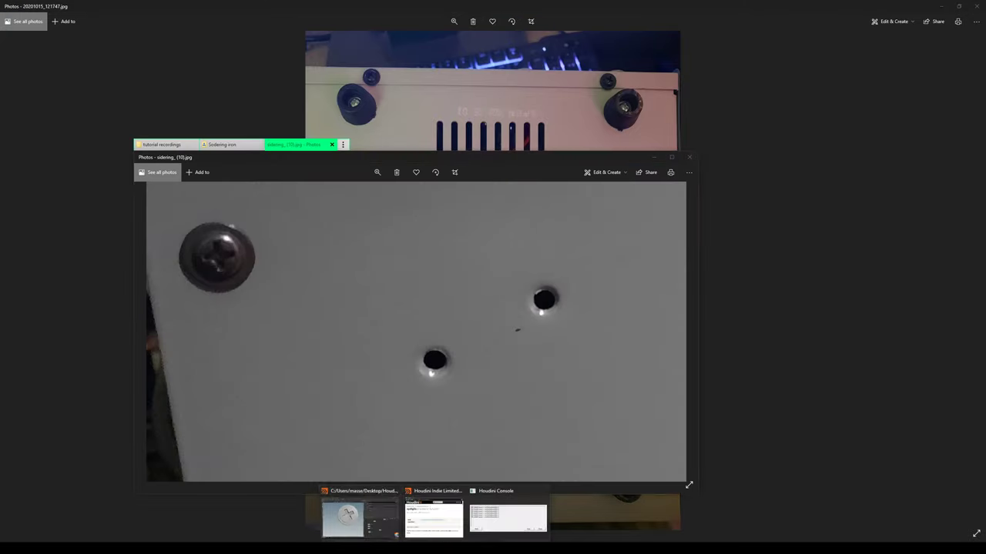
left_click(361, 518)
Widen the flange slightly by rescaling the extruded front of polyextrude1 in X and Z
scroll(653, 371, "up", 1)
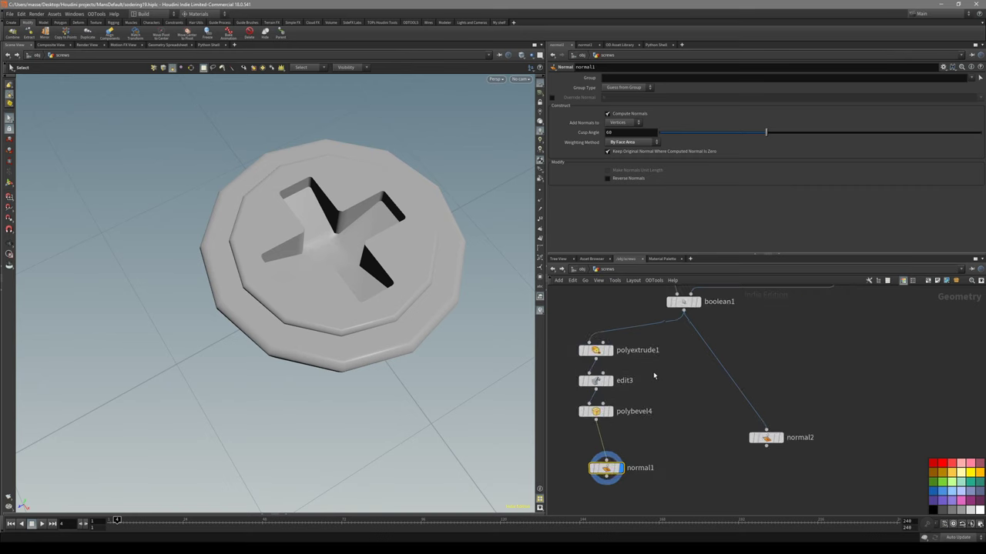
left_click(595, 350)
key("Return")
left_click_drag(321, 293, 323, 300)
left_click_drag(409, 280, 420, 315, "alt")
key("Return")
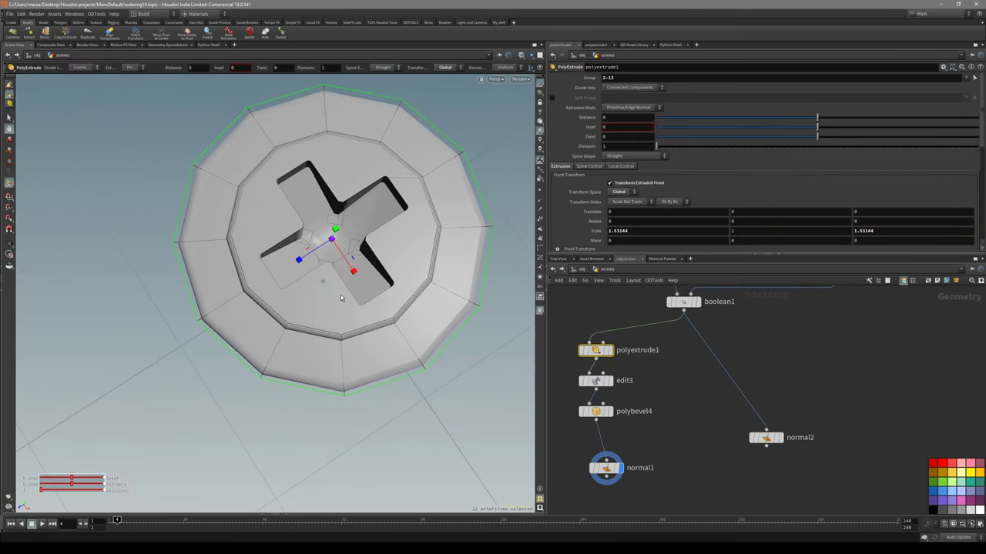
left_click_drag(318, 284, 324, 282)
mouse_move(440, 362)
left_mouse_down("alt")
mouse_move(460, 273)
mouse_move(453, 372)
left_mouse_up("alt")
left_click_drag(652, 438, 590, 493)
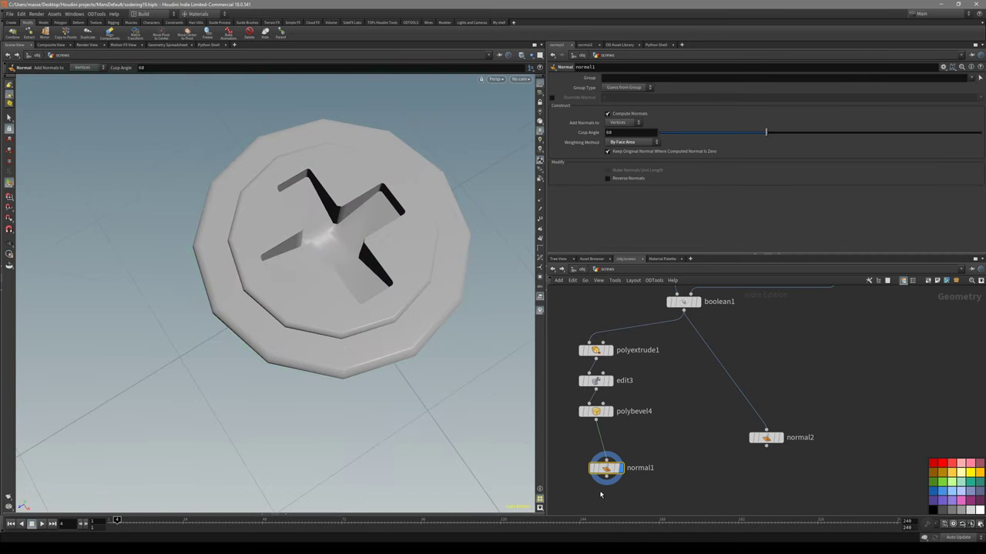
middle_click_drag(682, 467, 678, 456)
scroll(676, 458, "down", 4)
left_click_drag(743, 457, 700, 431)
key("r")
left_click_drag(683, 479, 622, 450)
key("r")
middle_click_drag(671, 476, 695, 467)
left_click_drag(409, 318, 412, 364, "alt")
key("shift+w")
Place a Null node below normal1, add a second copy beside it for normal2, and select both nulls
middle_click_drag(683, 477, 649, 441)
key("Tab")
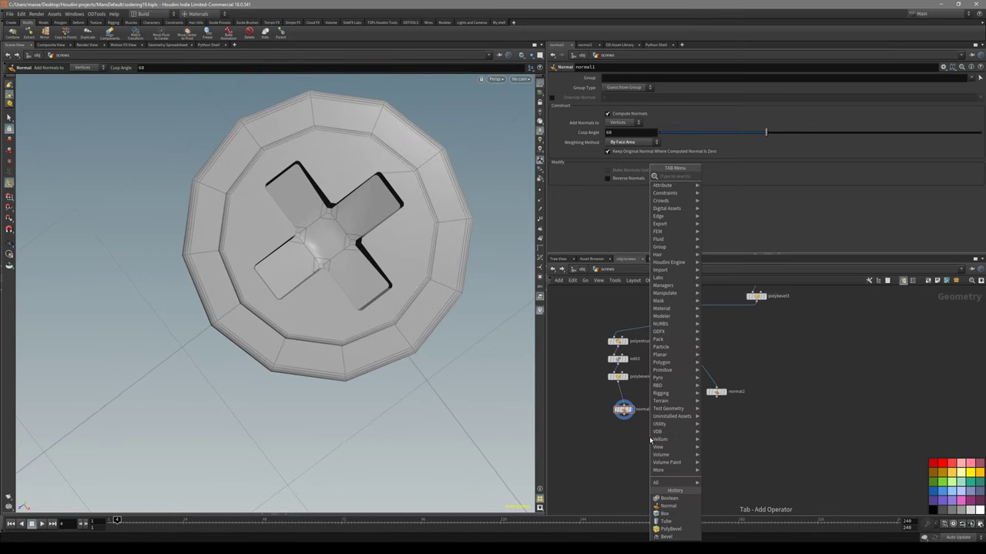
type("nu")
key("Return")
left_click(639, 457)
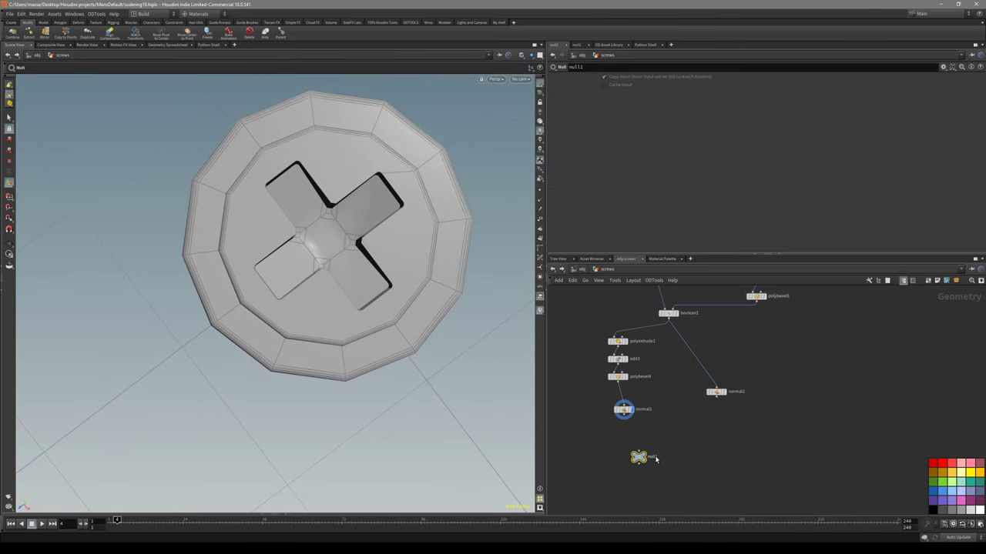
left_click_drag(770, 479, 601, 434)
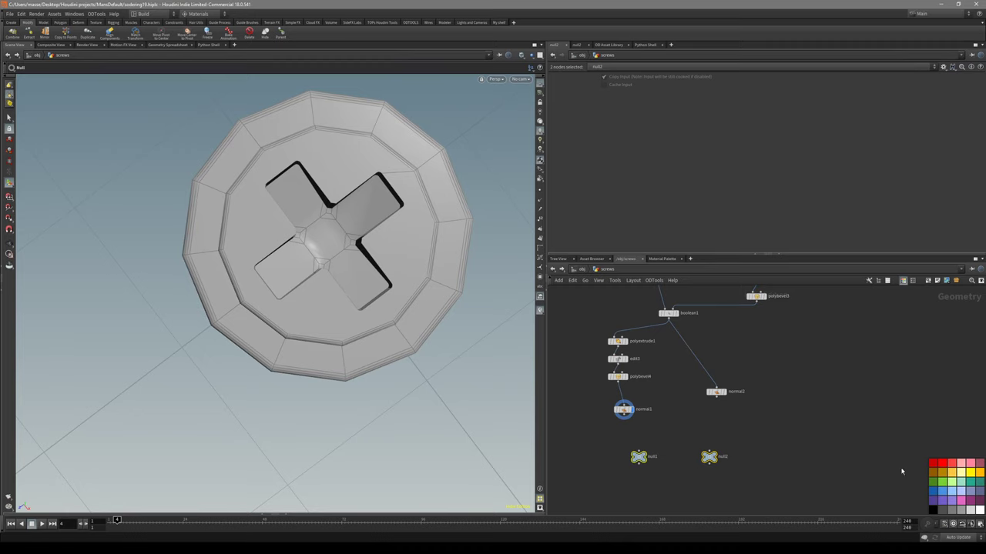
Colour the two nulls red, name them SCREWS_flat and SCREWS_regular, and wire them to normal1 and normal2, displaying SCREWS_flat
left_click(709, 457)
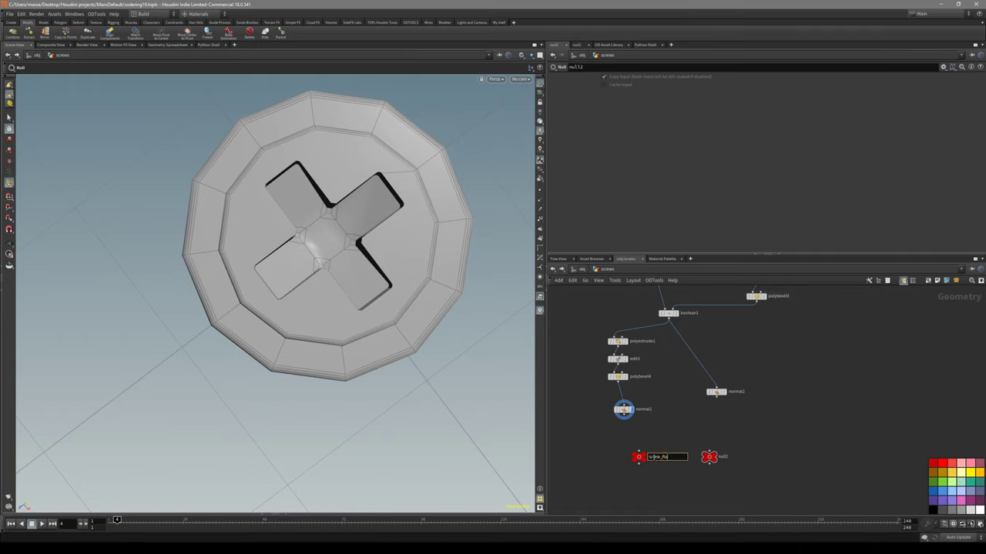
scroll(720, 457, "up", 3)
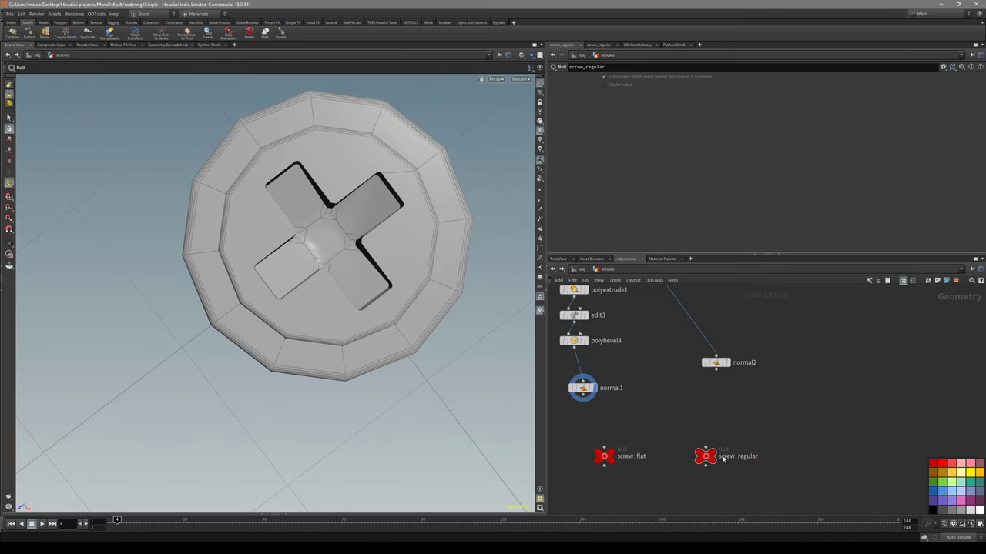
middle_click_drag(662, 447, 713, 436)
scroll(639, 406, "down", 4)
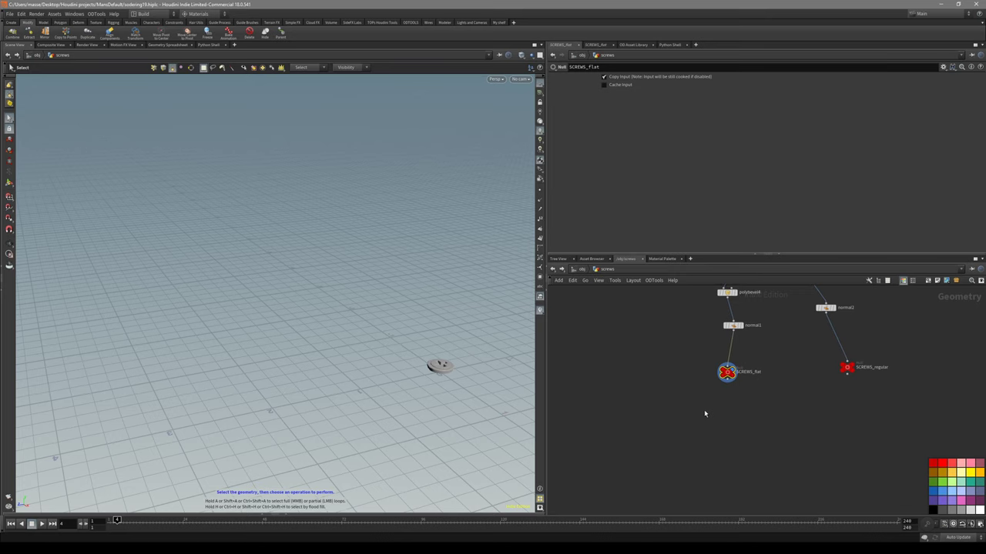
Add a Grid node beside SCREWS_flat, oriented to the YZ Plane with 2 rows and 2 columns
scroll(616, 415, "down", 1)
key("Tab")
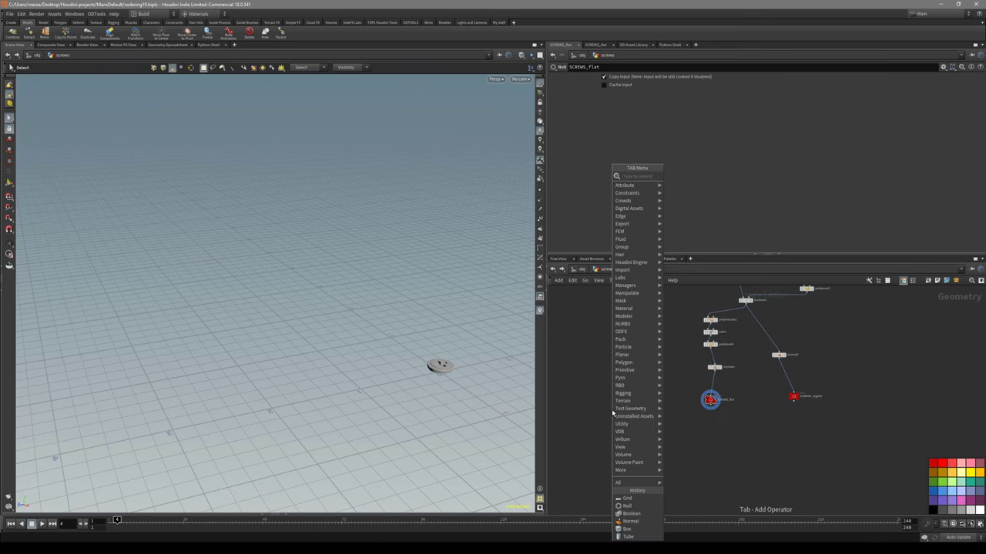
type("grid")
key("Return")
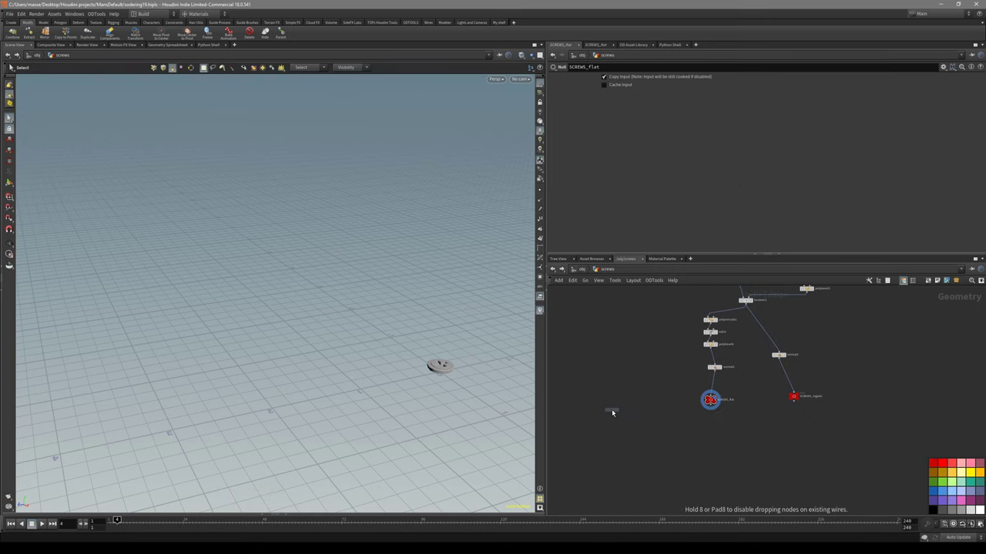
left_click(612, 411)
key("r")
left_click(618, 98)
left_click(621, 113)
key("h")
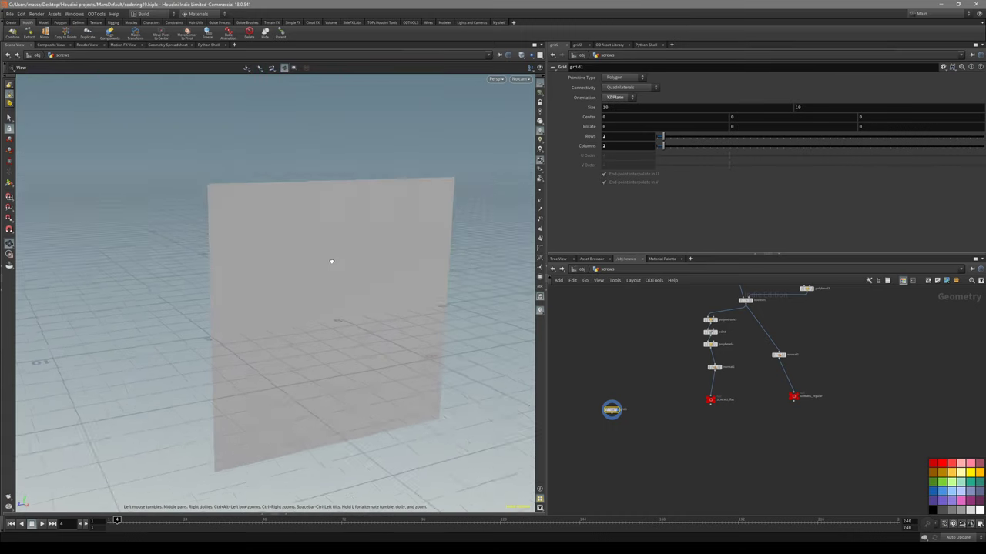
Reduce the grid's second size to about 3.76 with its viewport handles
key("Return")
left_click_drag(344, 180, 342, 265)
mouse_move(341, 363)
left_mouse_down()
mouse_move(334, 353)
mouse_move(359, 367)
left_mouse_up()
key("Escape")
left_click_drag(459, 328, 416, 303, "alt")
key("Return")
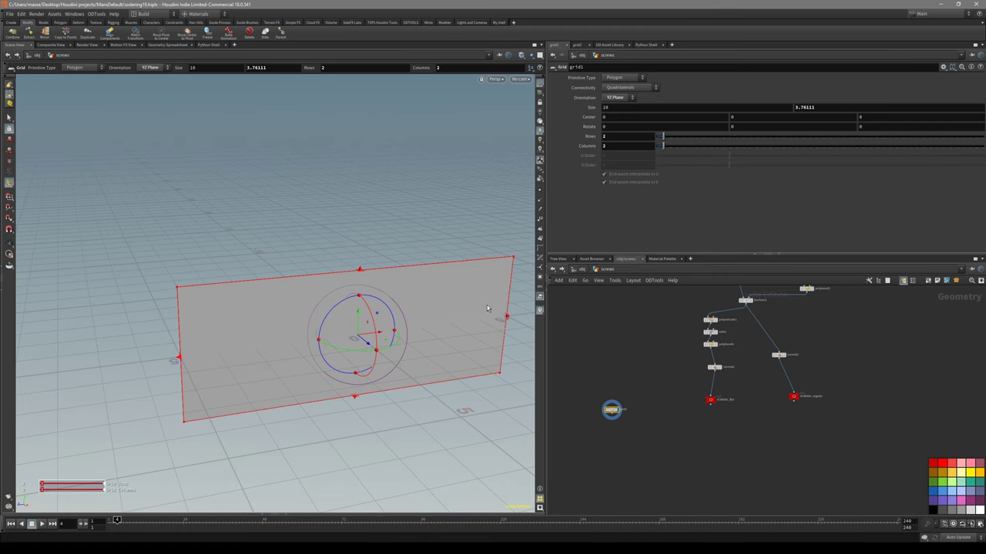
Go up to the object level and examine the grid's size and placement against the device case
left_click(582, 270)
left_click_drag(367, 327, 392, 277, "alt")
scroll(393, 278, "up", 3)
left_click_drag(345, 347, 425, 370, "alt")
key("Escape")
left_click_drag(324, 347, 360, 319)
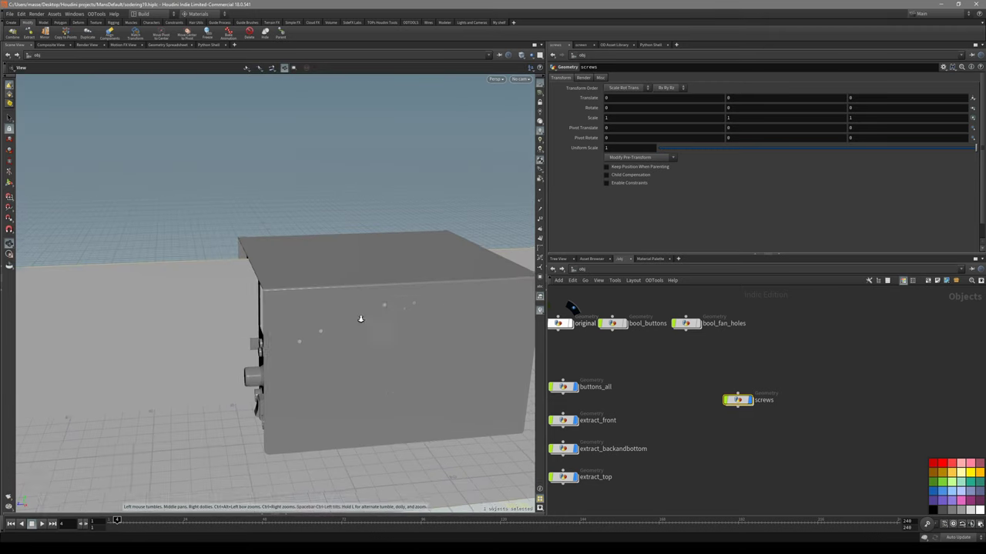
scroll(360, 319, "down", 3)
left_click_drag(271, 301, 298, 325, "alt")
left_click_drag(150, 342, 343, 362)
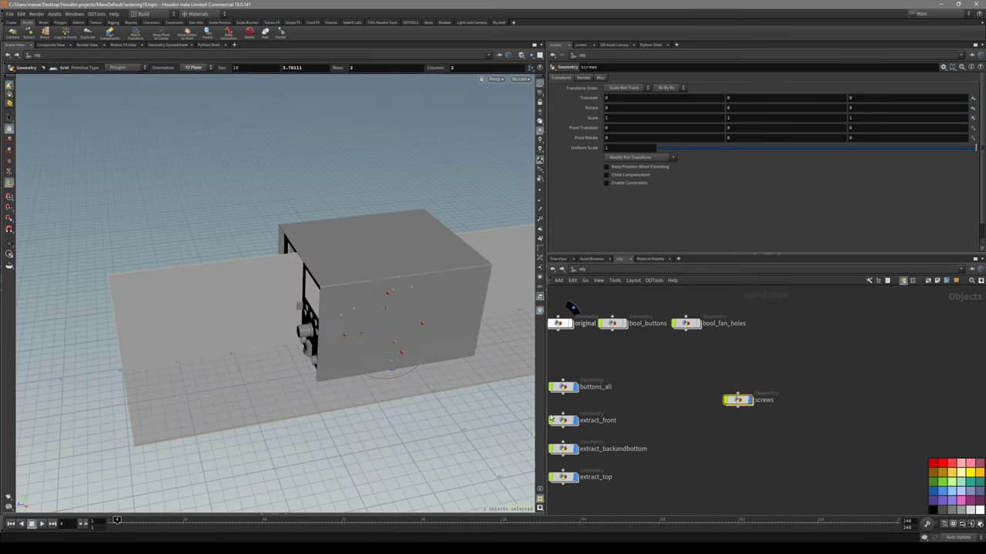
Check which extract object forms the case cover by selecting extract_front and hiding extract_top
double_click(737, 399)
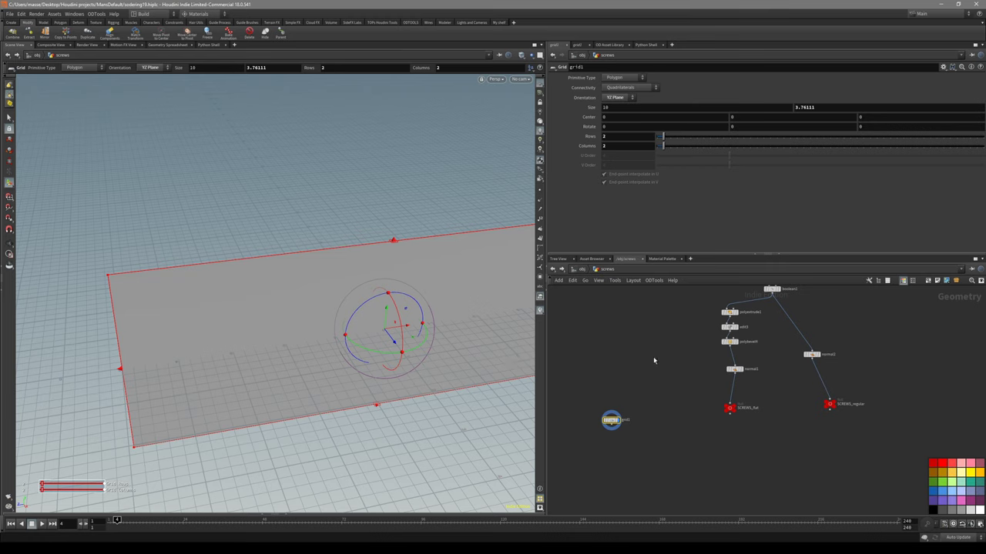
key("u")
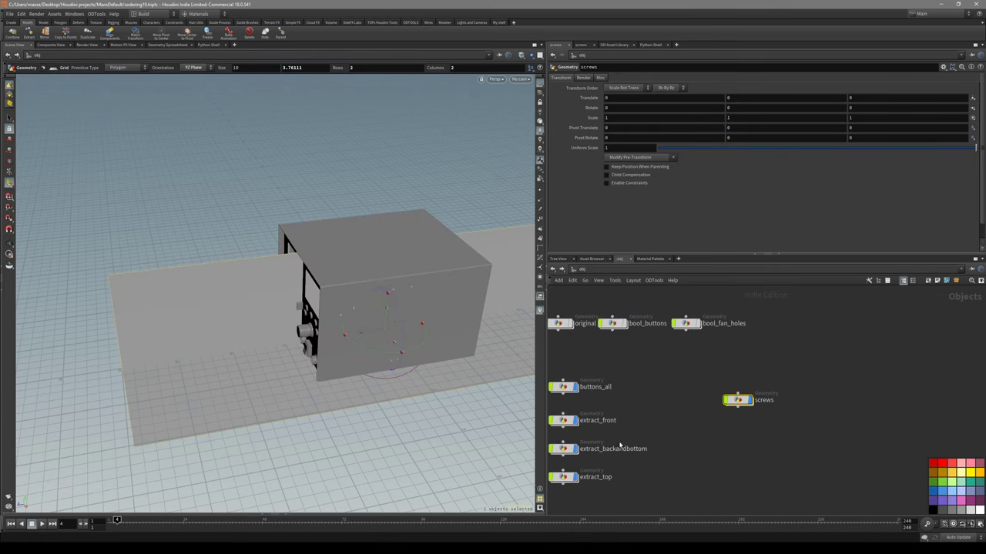
middle_click_drag(614, 445, 627, 429)
key("4")
key("1")
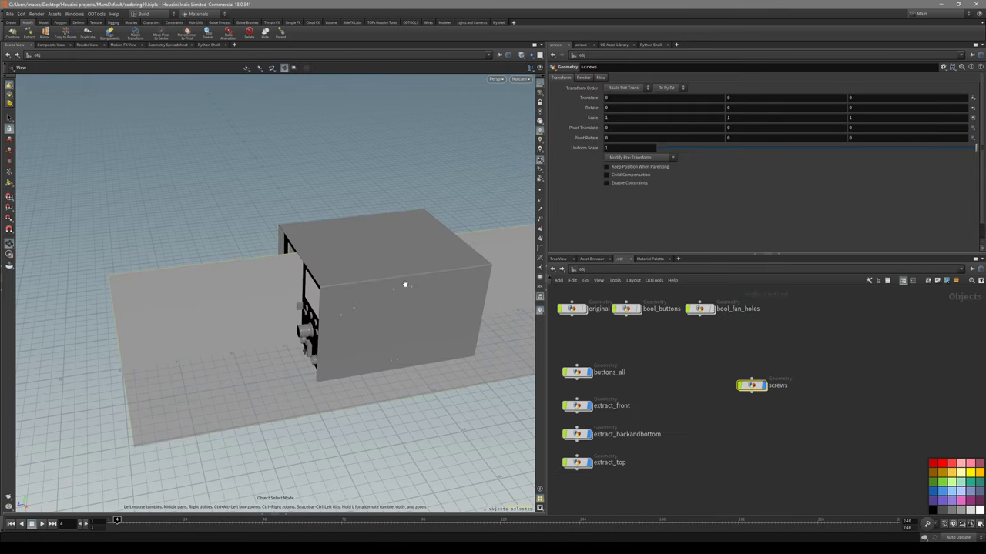
left_click(579, 406)
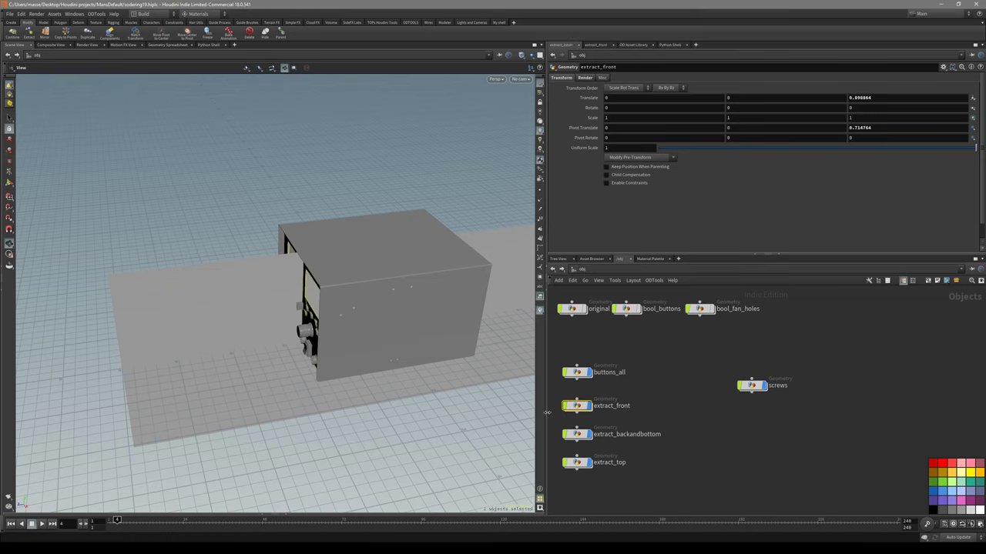
middle_click_drag(594, 414, 623, 392)
left_click(603, 441)
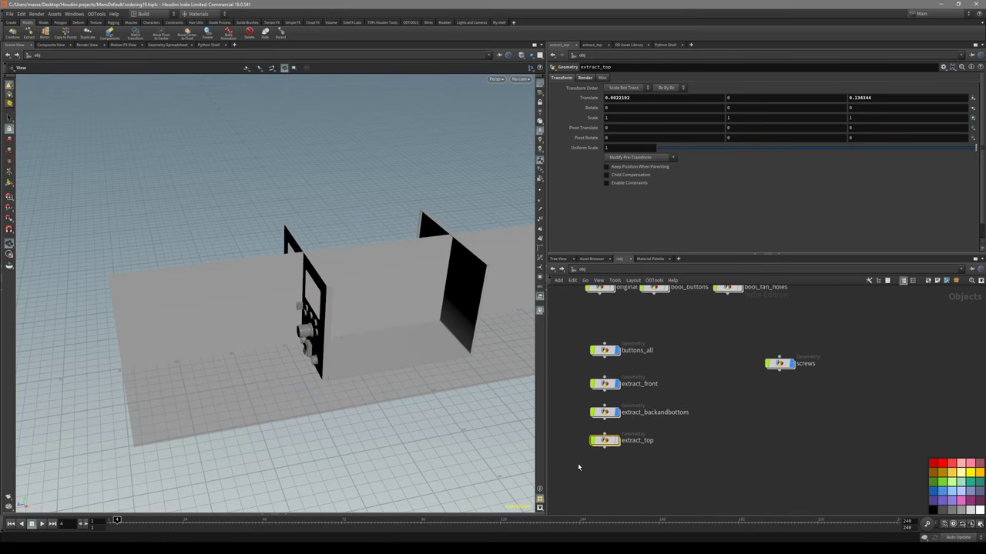
Inside the screws network, enter a bbox expression referencing ../../extract_top/ as grid1's first size value
double_click(779, 363)
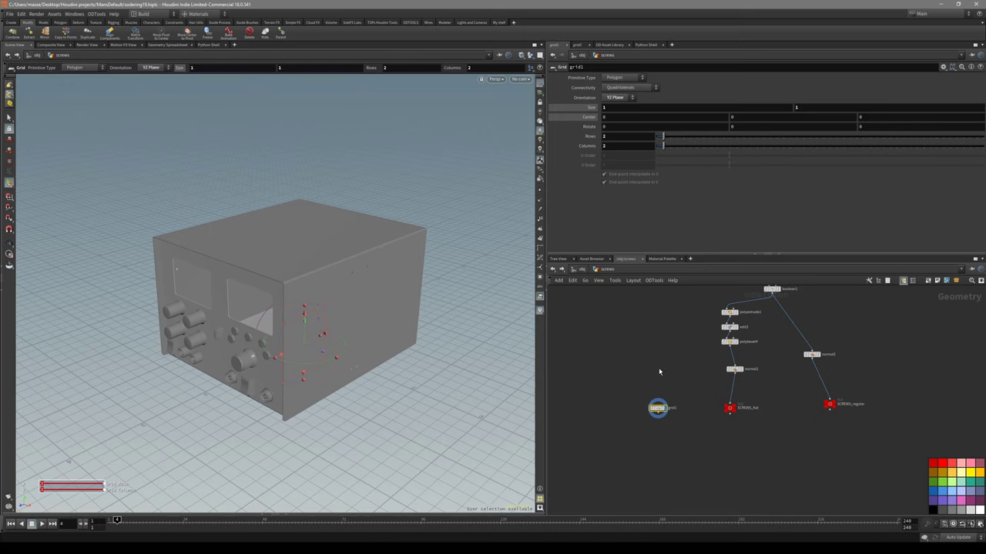
scroll(658, 367, "up", 2)
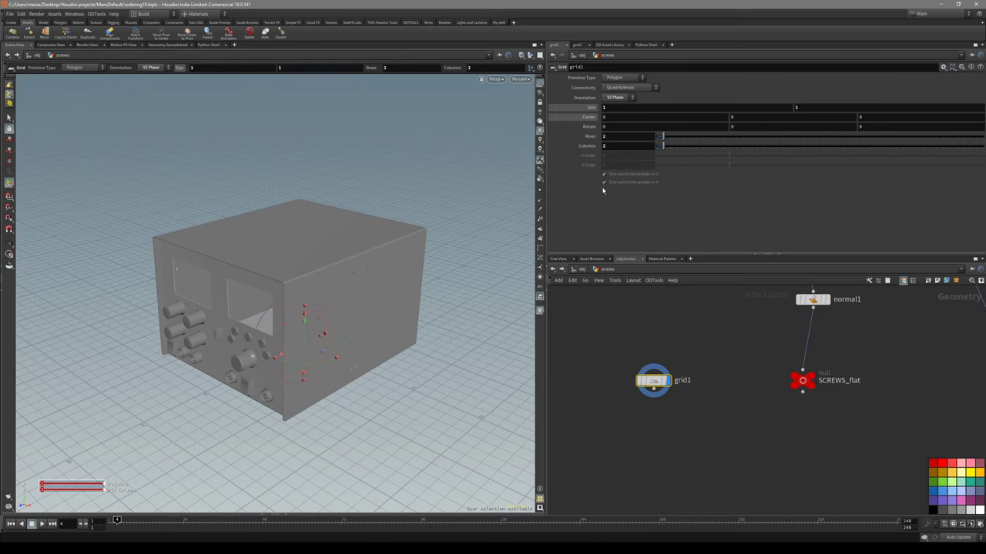
left_click(626, 109)
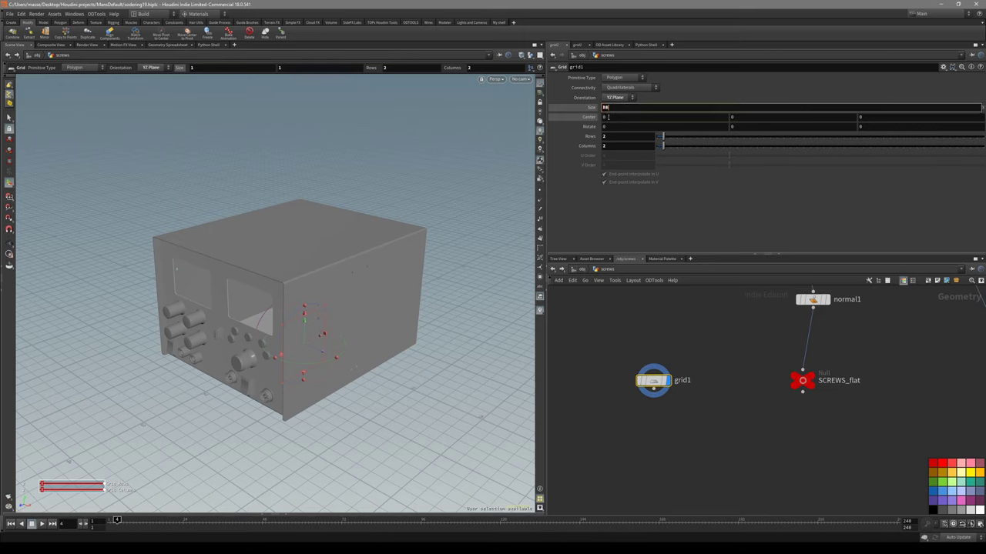
type("bbox")
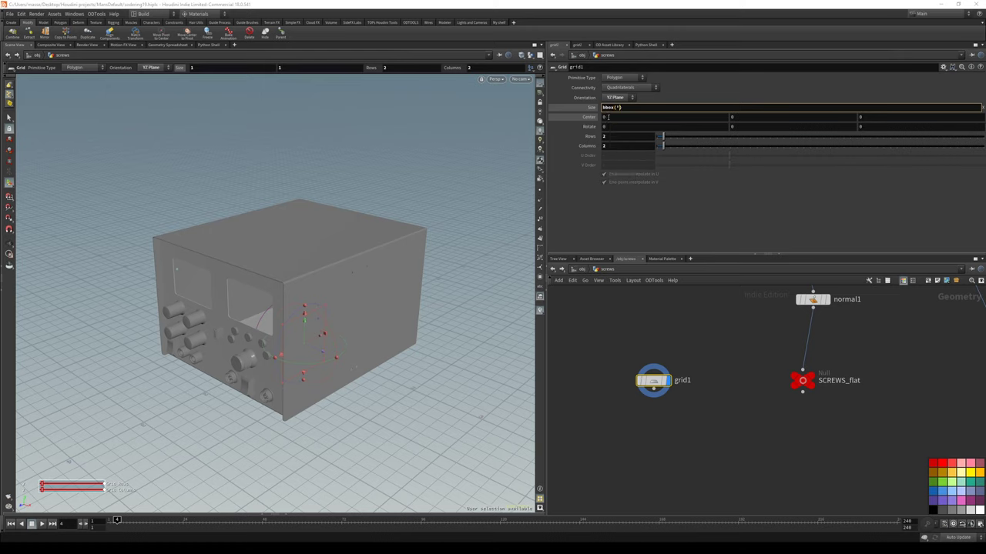
type("('../../")
key("Down")
key("Down")
key("Down")
key("Down")
key("Down")
key("Down")
key("Return")
key("End")
Correct grid1's first size expression to bbox('../../extract_top/',D_ZSIZE)
left_click_drag(325, 334, 347, 346)
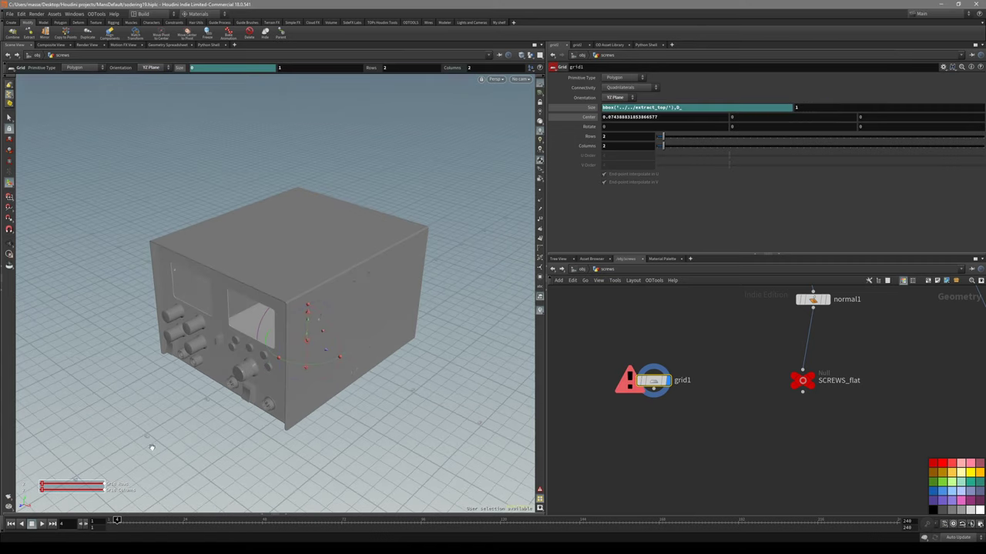
left_click_drag(149, 449, 36, 512, "alt")
mouse_move(143, 425)
left_mouse_down("alt")
mouse_move(168, 429)
mouse_move(145, 421)
left_mouse_up("alt")
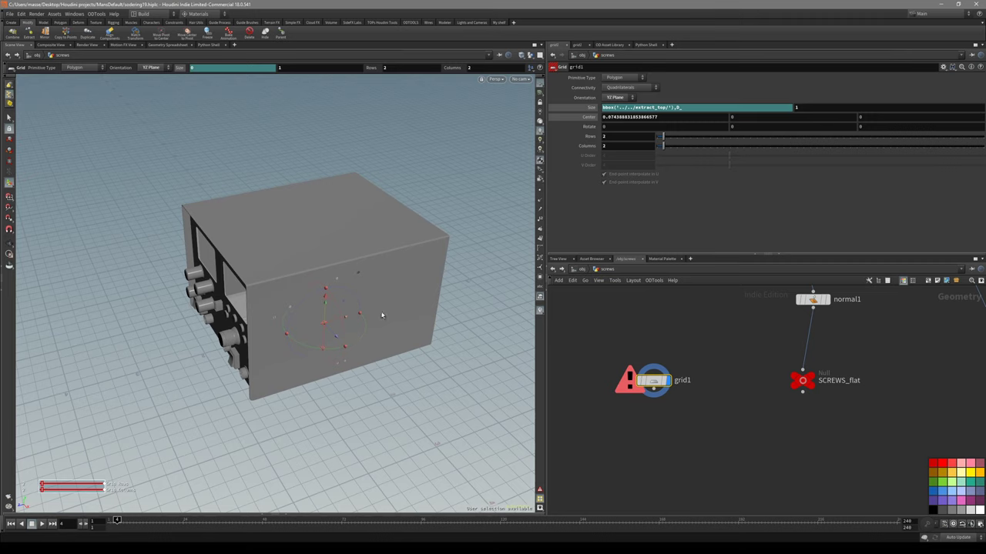
left_click(688, 108)
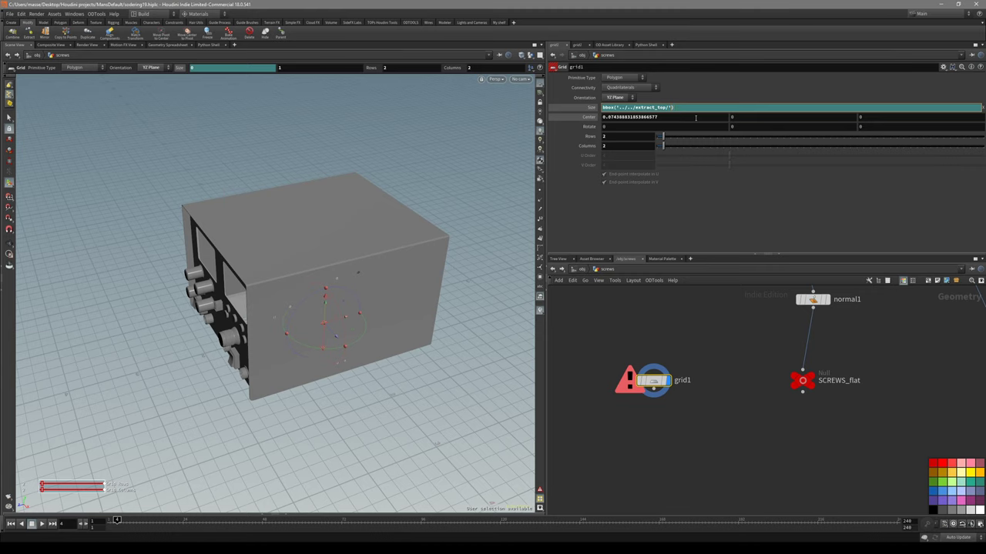
type(",D_ZSIZE")
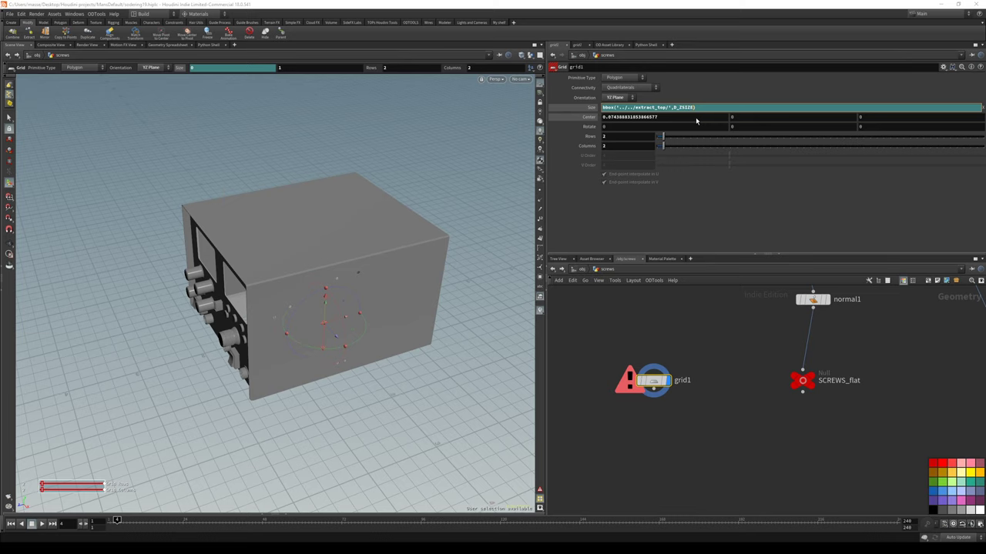
key("Return")
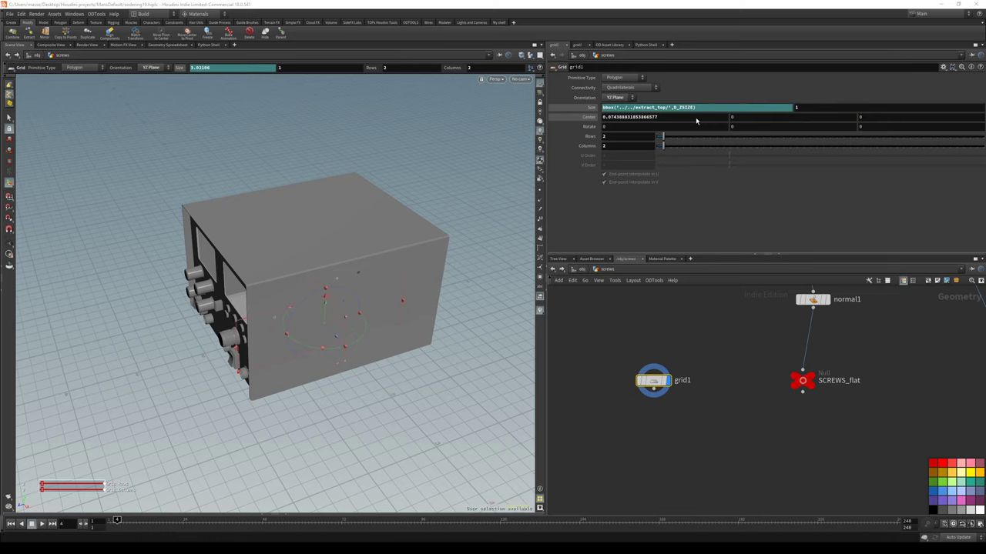
Copy the bbox expression into grid1's second size value and change its type to D_YSIZE
left_click_drag(343, 327, 387, 383, "alt")
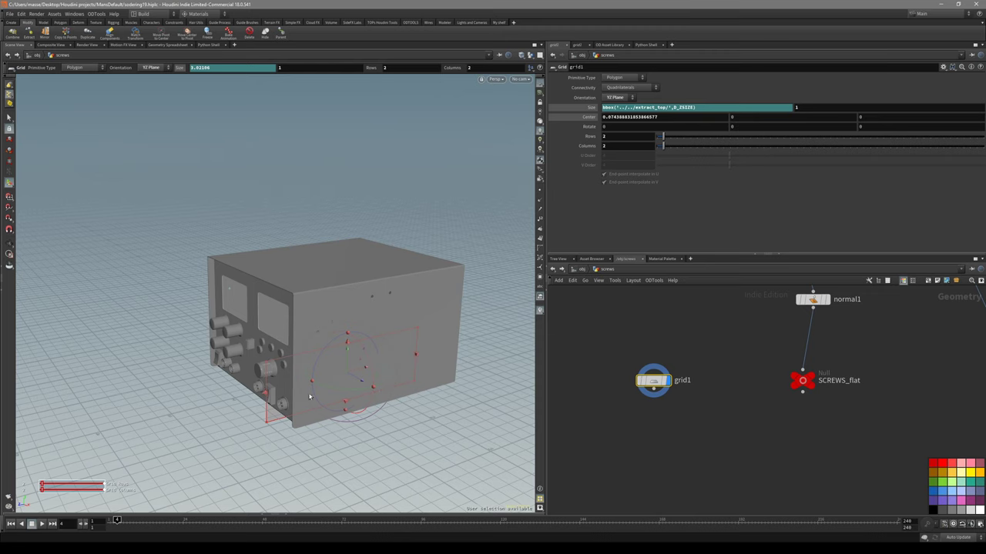
left_click_drag(190, 460, 290, 455, "alt")
left_click_drag(392, 306, 403, 345)
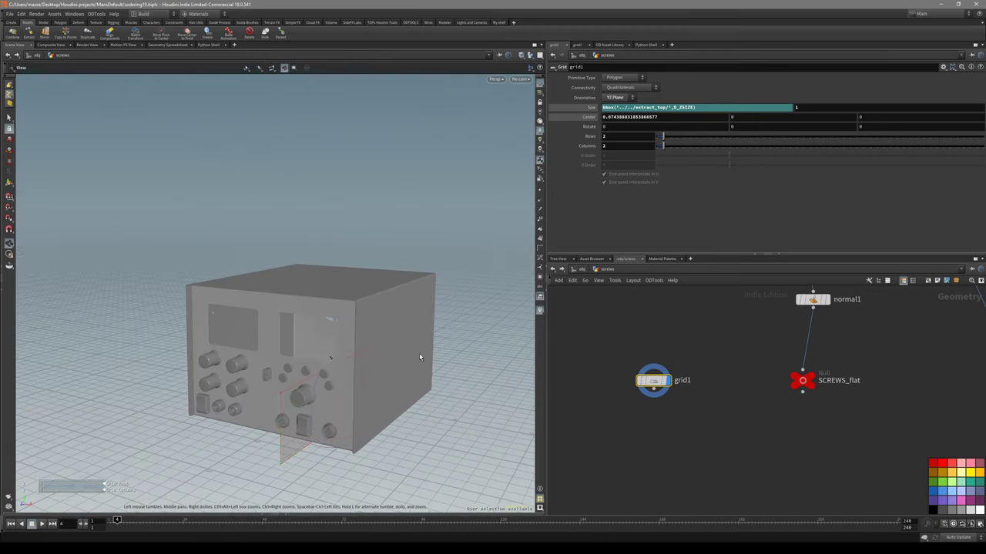
left_click(717, 107)
key("ctrl+c")
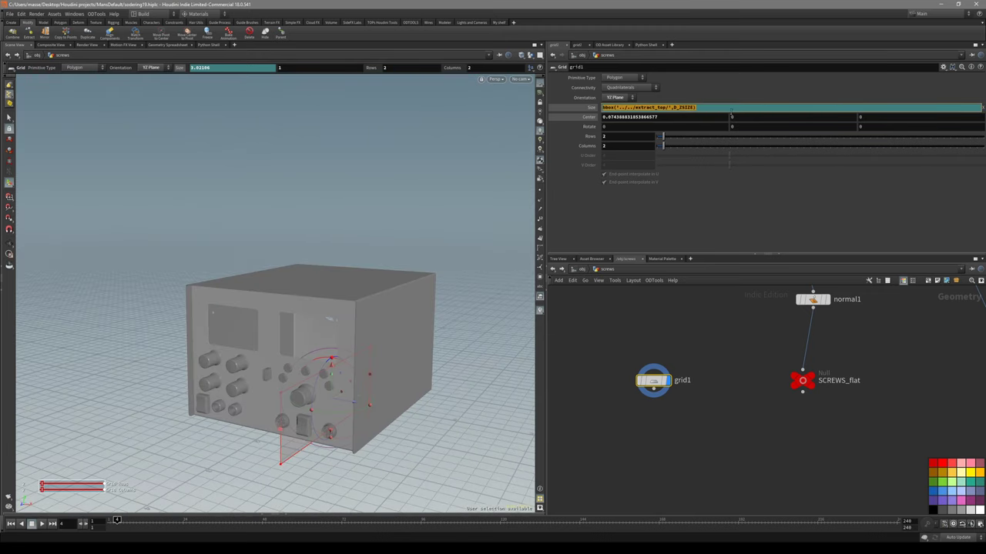
left_click(829, 116)
left_click(836, 107)
key("ctrl+v")
key("ctrl+a")
key("ctrl+v")
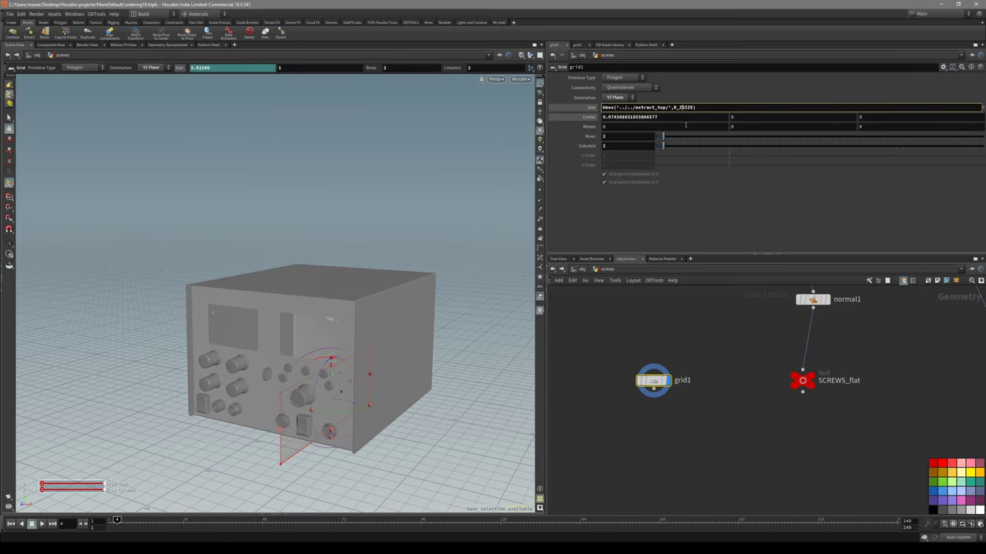
key("Return")
Set grid1's X center to the copied expression changed to bbox('../../extract_top/',D_XSIZE)
left_click_drag(461, 330, 424, 367, "alt")
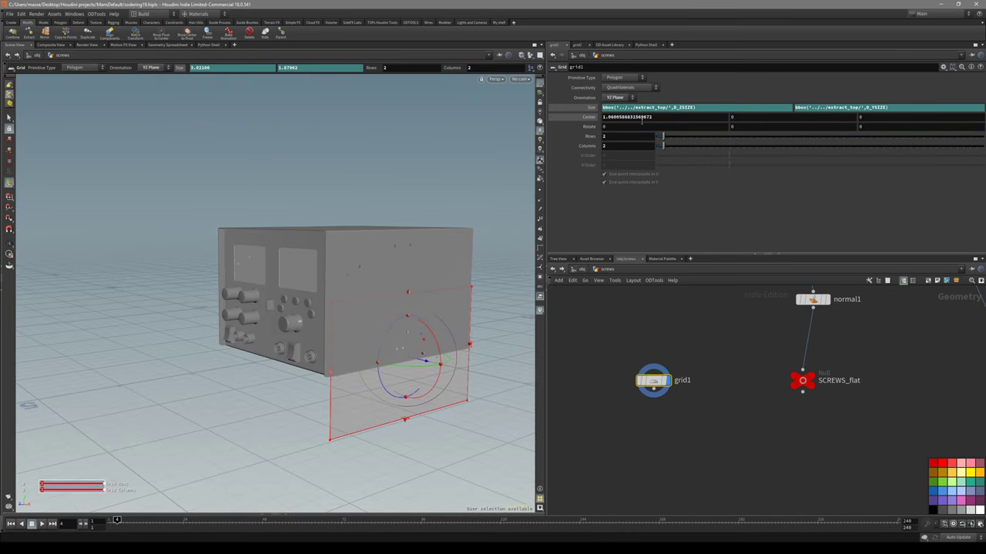
left_click(643, 107)
key("ctrl+c")
left_click(650, 116)
key("ctrl+v")
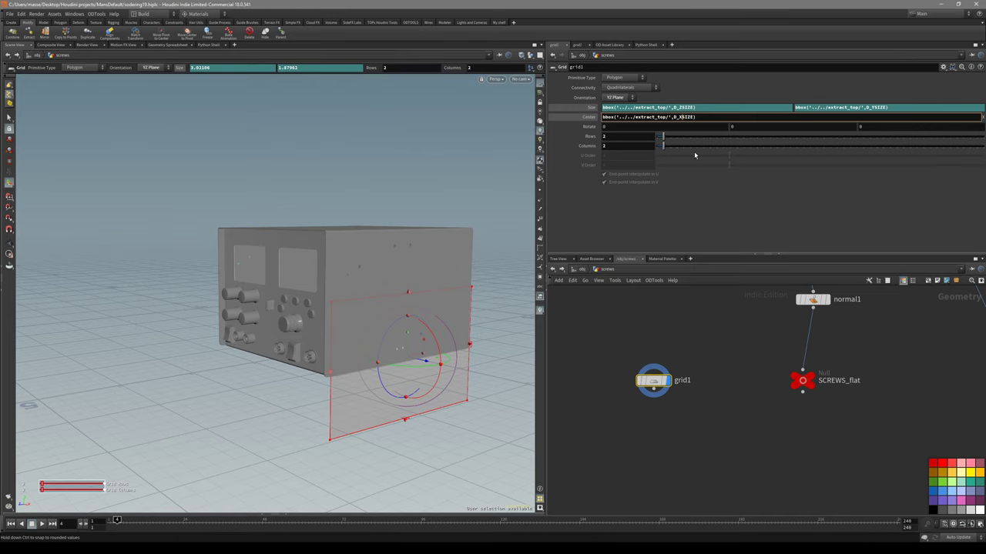
key("Escape")
Divide grid1's X center expression by 2 to bring the grid from beside the device onto its side face
left_click_drag(434, 171, 418, 308)
scroll(418, 308, "down", 3)
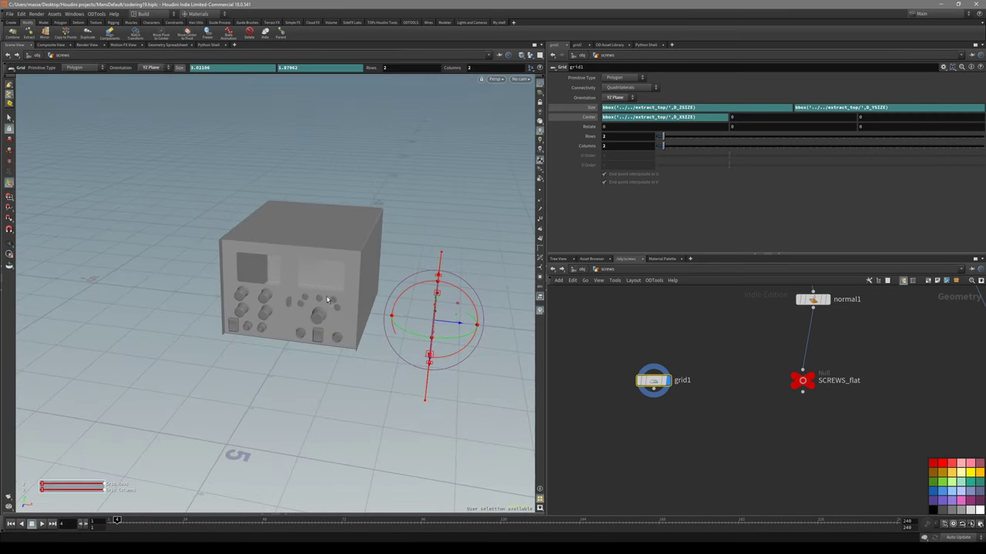
left_click_drag(325, 301, 325, 333, "alt")
left_click_drag(300, 297, 307, 296, "alt")
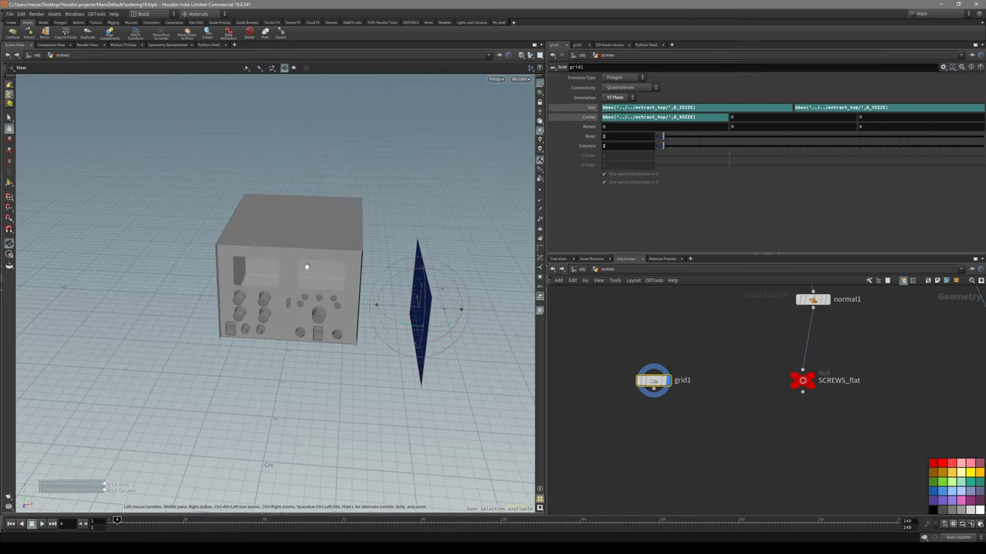
left_click(692, 120)
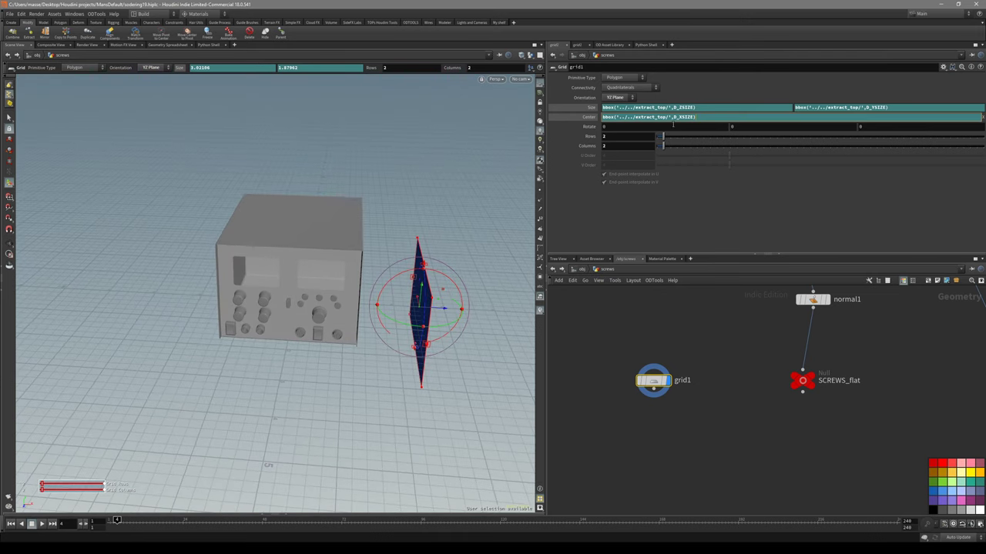
mouse_move(706, 119)
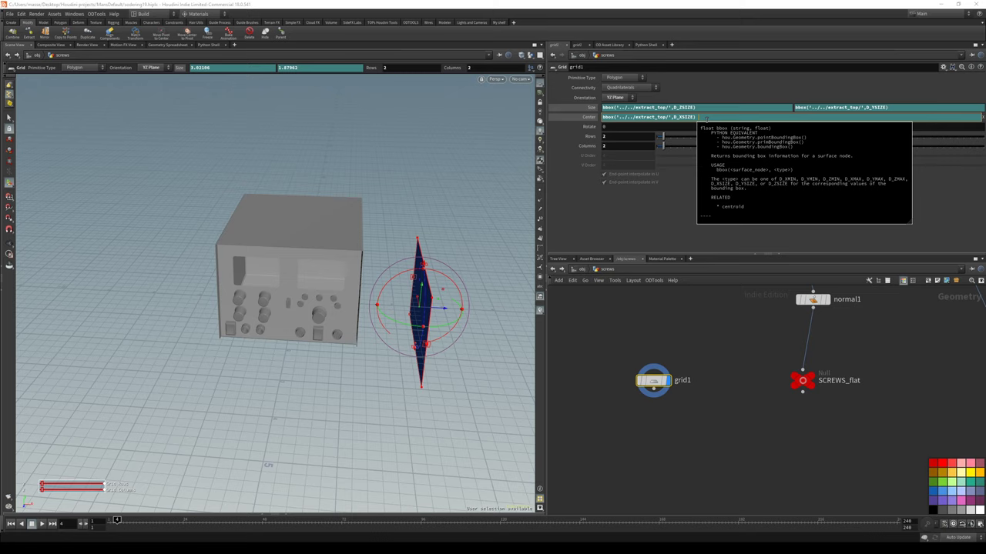
type("/2")
key("Return")
Move the grid over the case's side face, with its center at about 0.91 in Y and 0.30 in Z
left_click_drag(478, 278, 239, 231, "alt")
left_click_drag(449, 306, 260, 330, "alt")
right_click_drag(459, 301, 419, 317, "alt")
left_click_drag(419, 317, 383, 295)
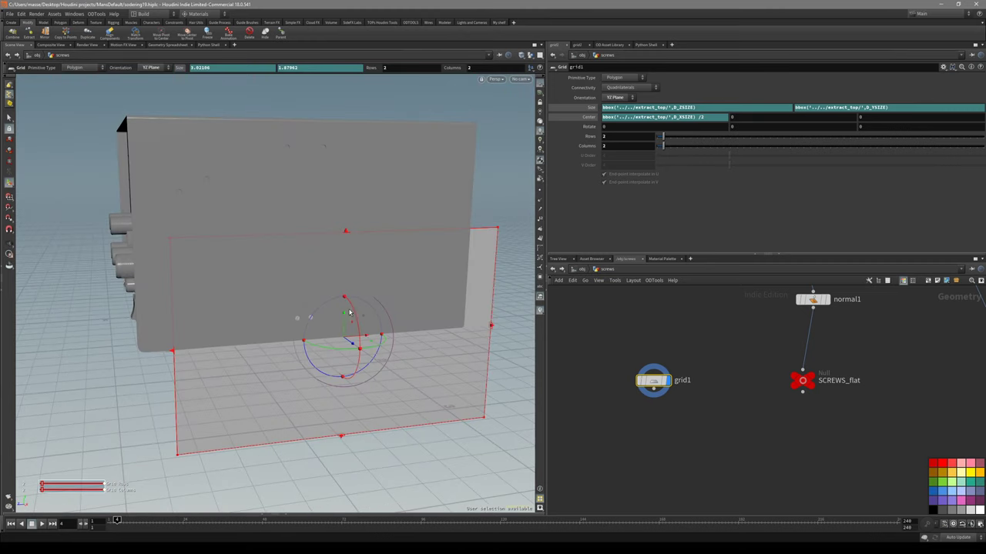
left_click_drag(343, 337, 359, 225)
key("s")
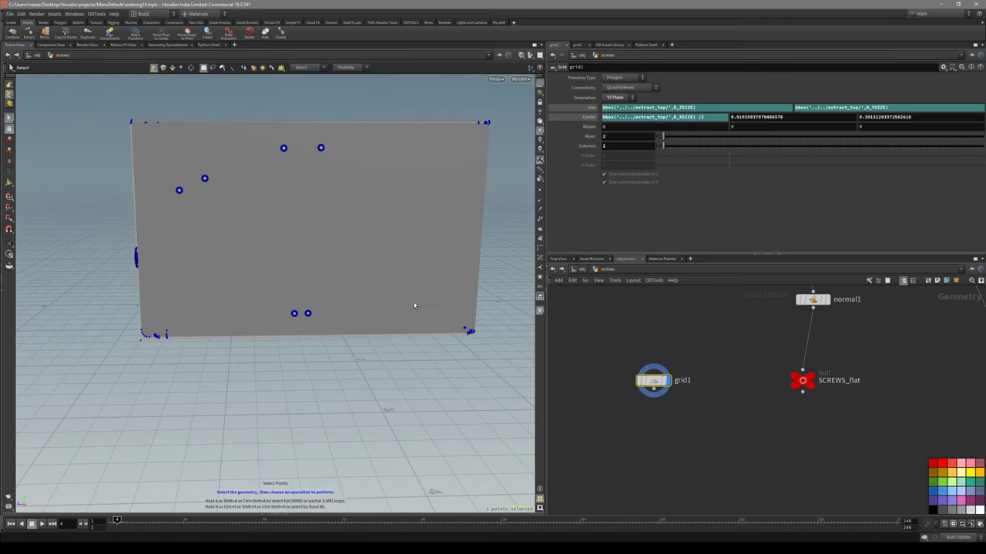
Select grid1's two lower points, scale them to about 0.81 in Z and raise them by about 0.20 in Y
left_click_drag(502, 301, 96, 384)
key("e")
left_click_drag(292, 343, 306, 310)
key("t")
Select the grid's two upper points, lower them by about 0.25 in Y and scale them to about 0.95 in Z
key("s")
left_click_drag(503, 100, 128, 178)
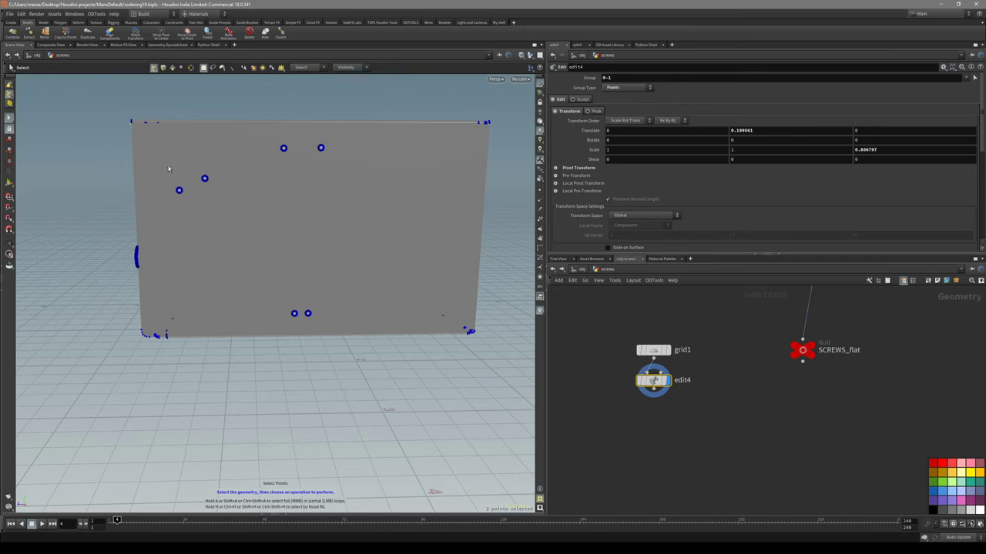
key("t")
mouse_move(315, 129)
left_mouse_down()
mouse_move(315, 147)
mouse_move(271, 149)
mouse_move(312, 140)
left_mouse_up()
key("e")
key("t")
Reselect the grid's two lower points and narrow them further with a Z scale of 0.957
key("s")
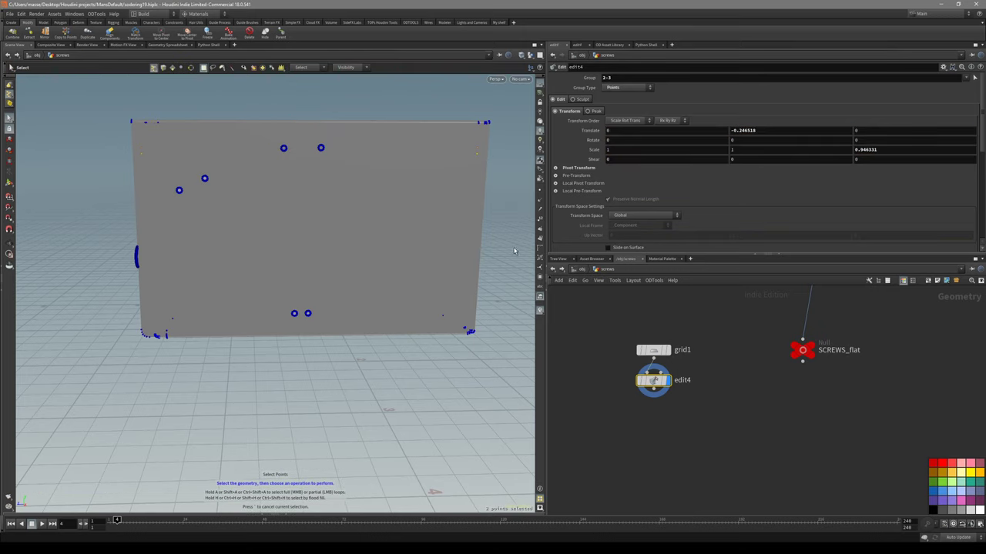
key("e")
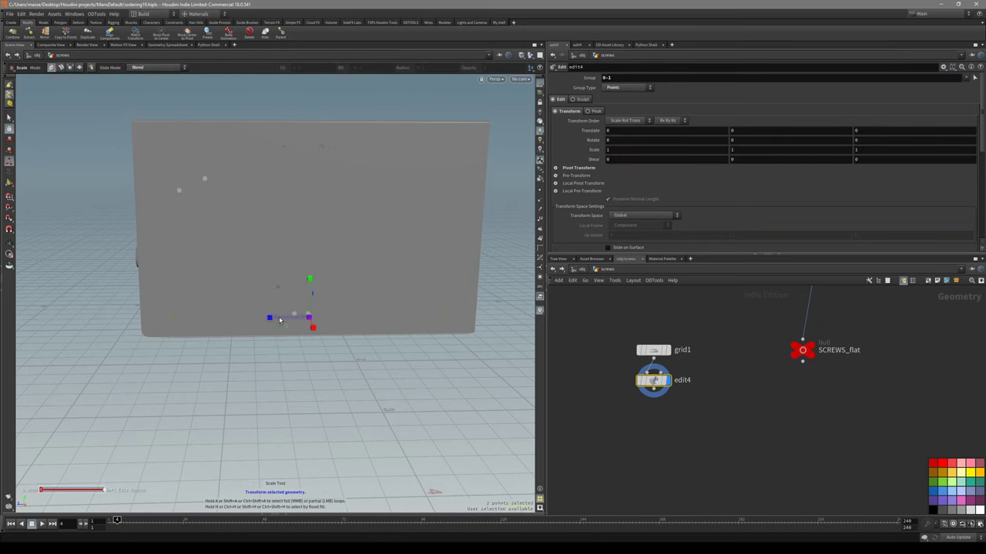
middle_click_drag(271, 319, 290, 351)
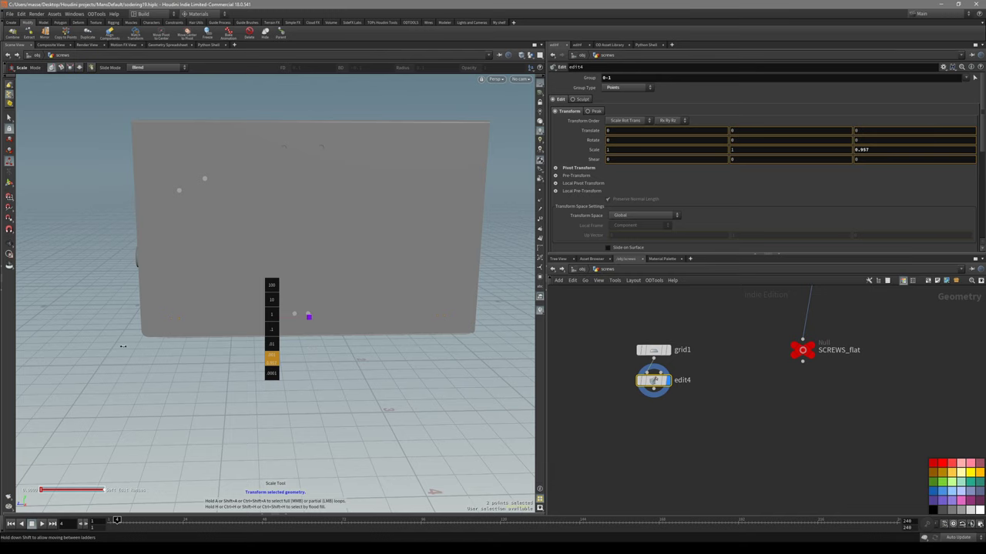
middle_click_drag(123, 347, 123, 346)
Add a Mirror node fed by edit4 and place it below the grid branch
left_click_drag(254, 323, 393, 339, "alt")
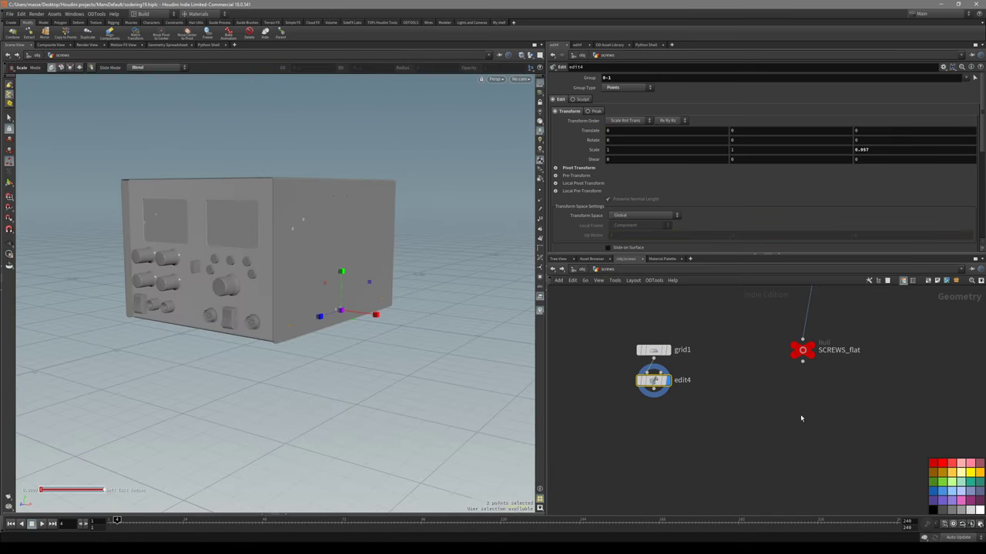
middle_click_drag(800, 417, 800, 444)
left_click_drag(339, 270, 399, 363, "alt")
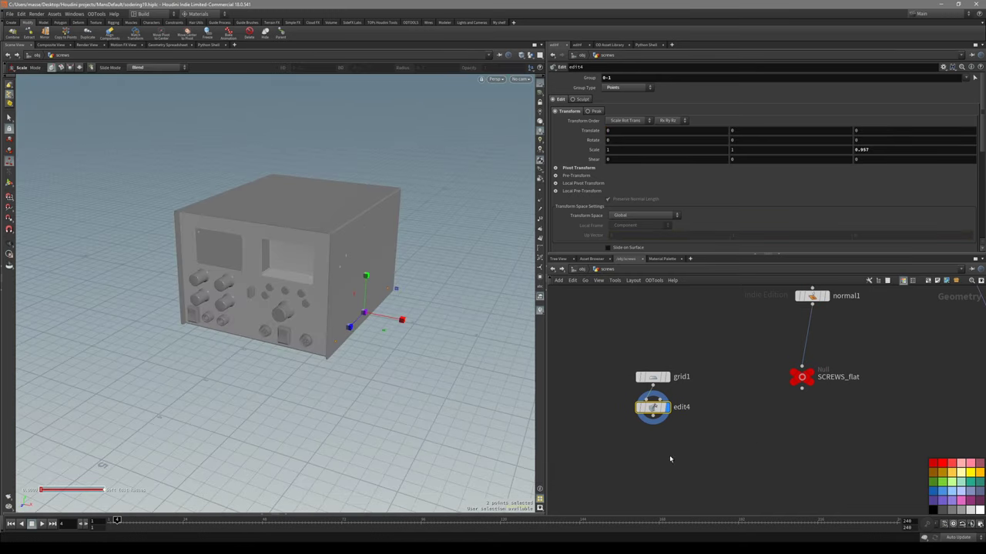
key("Tab")
type("mi")
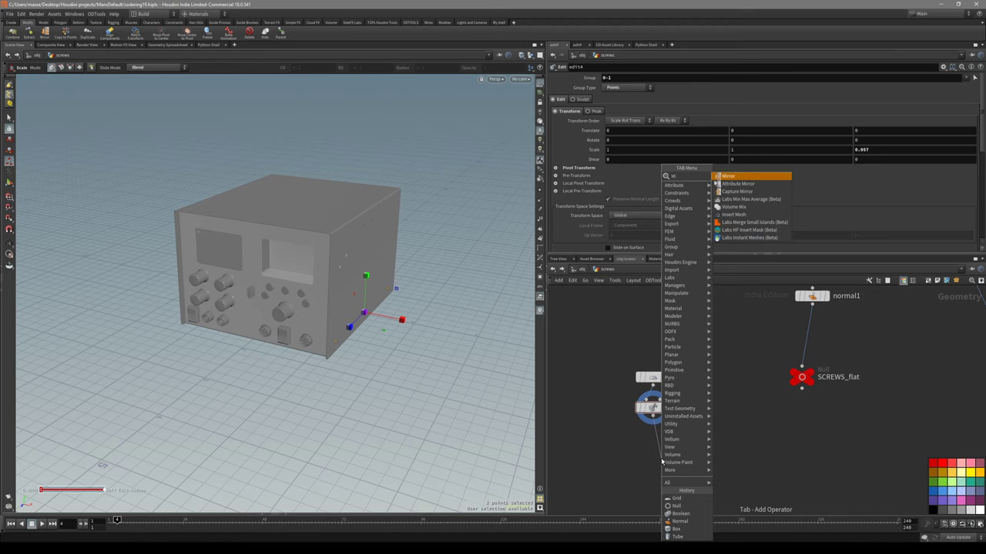
key("BackSpace")
type("irr")
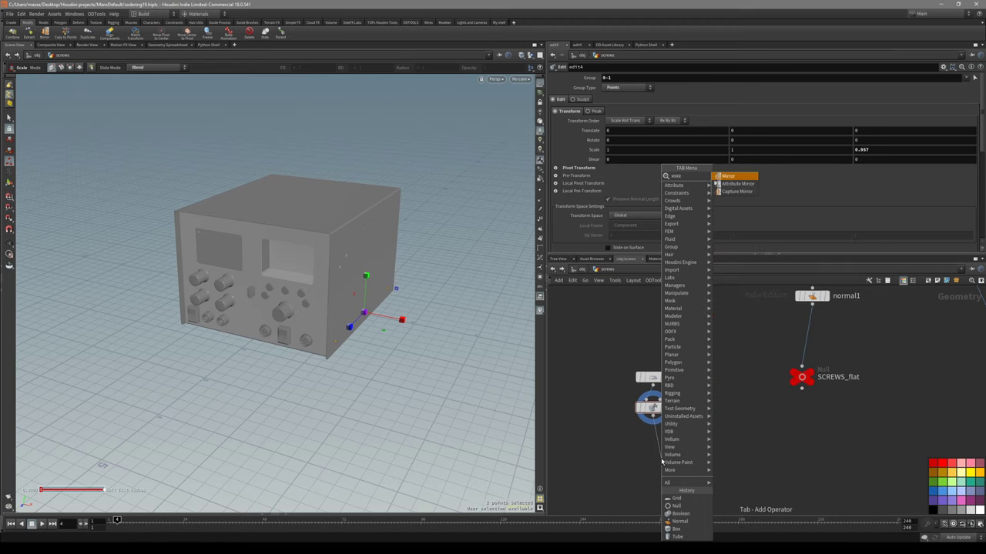
key("Return")
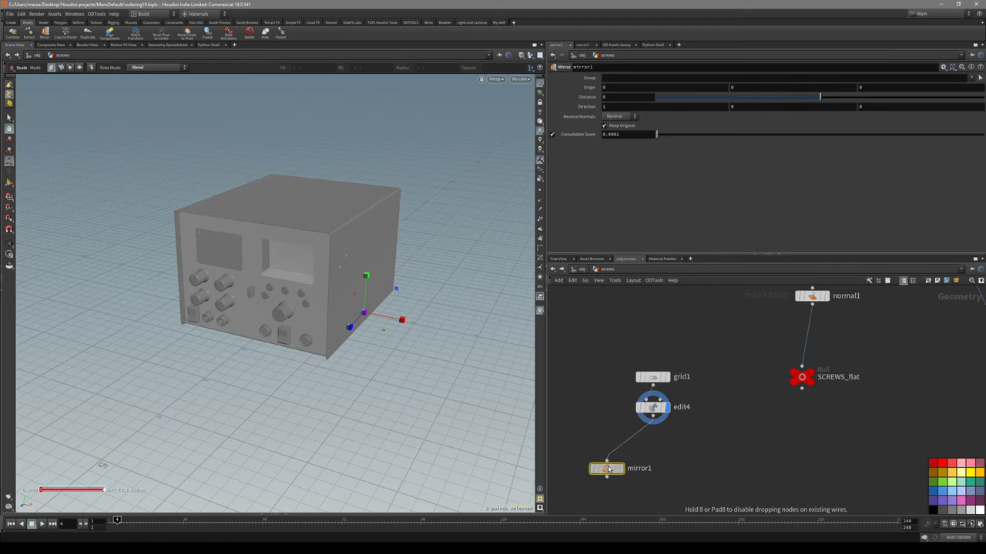
left_click(603, 473)
Move grid1 and edit4 up and mirror1 further down in the network to make room between them
left_click_drag(441, 320, 345, 304, "alt")
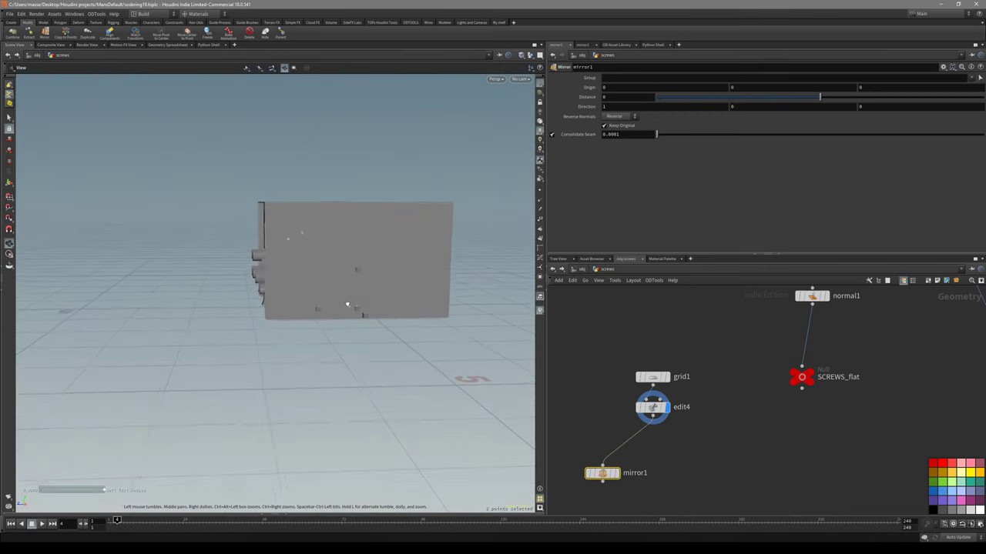
middle_click_drag(710, 417, 711, 411)
left_click_drag(702, 414, 643, 341)
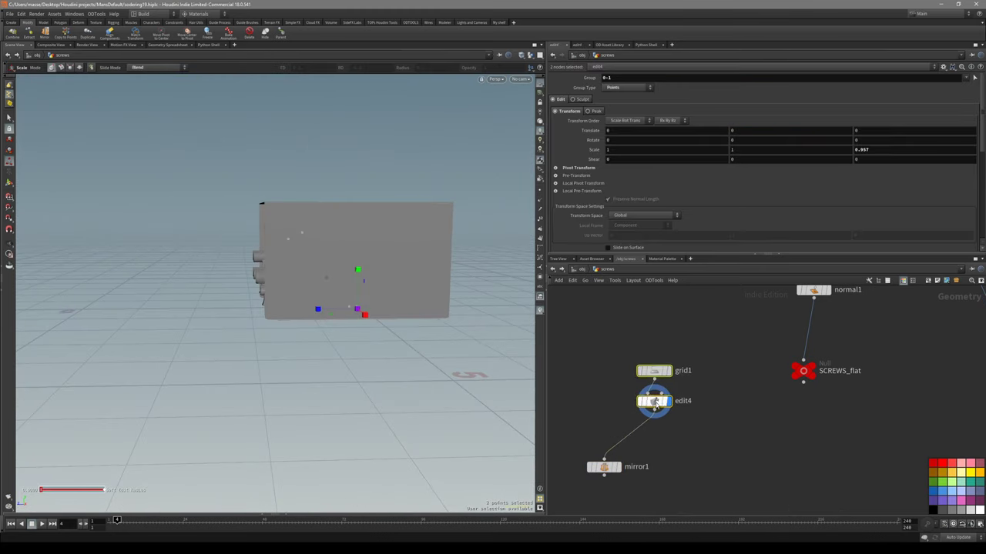
left_click_drag(653, 401, 665, 377)
left_click_drag(603, 466, 567, 507)
left_click(652, 377)
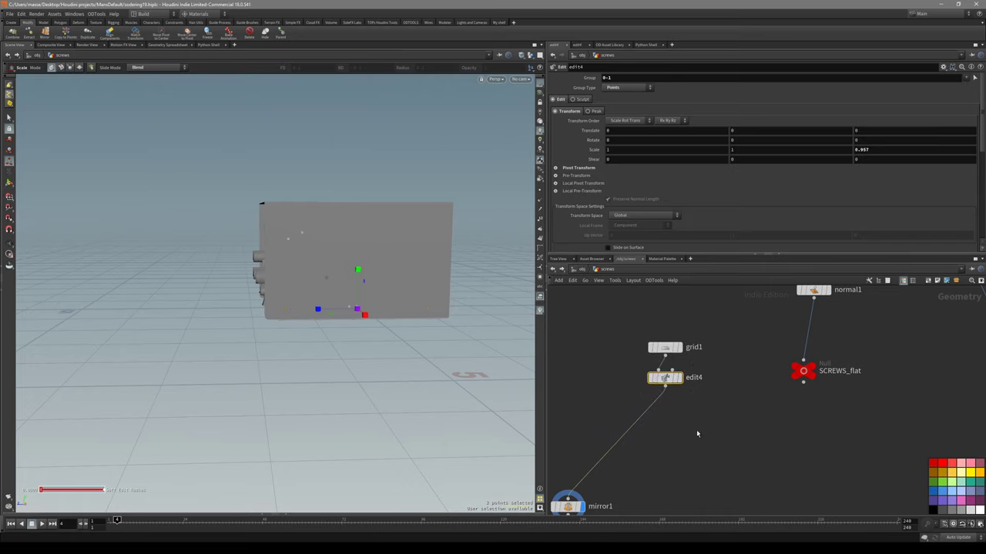
Copy SCREWS_flat onto the edited grid's points with a Copy to Points node, and display the result
scroll(775, 425, "down", 3)
middle_click_drag(812, 432, 768, 443)
scroll(791, 445, "up", 3)
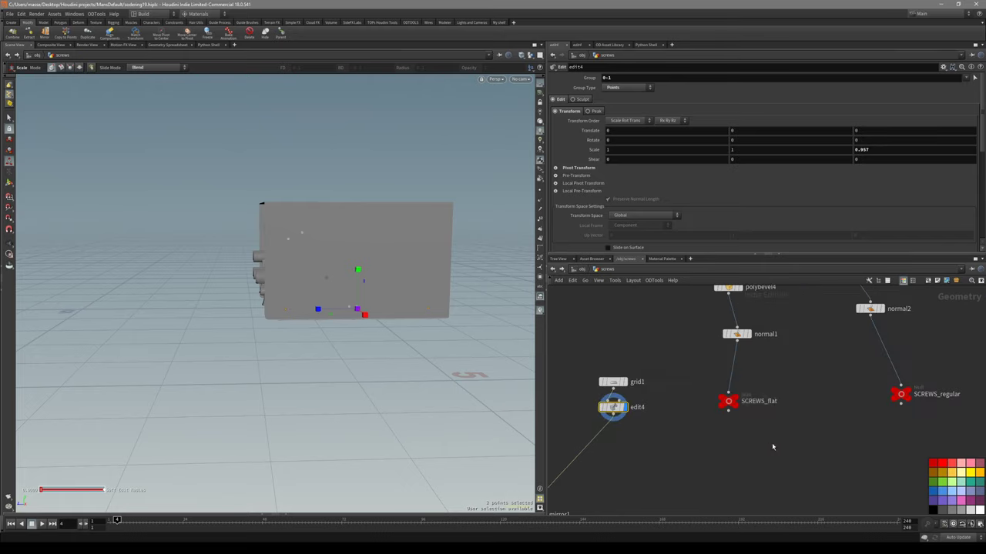
left_click(727, 401)
key("Tab")
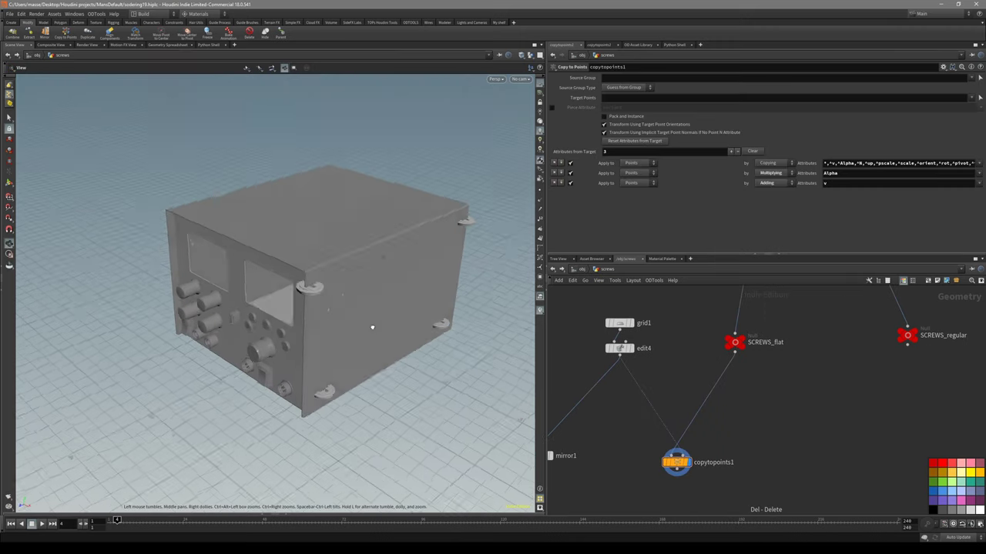
Insert a Transform node between SCREWS_flat and copytopoints1
left_click_drag(369, 326, 424, 325, "alt")
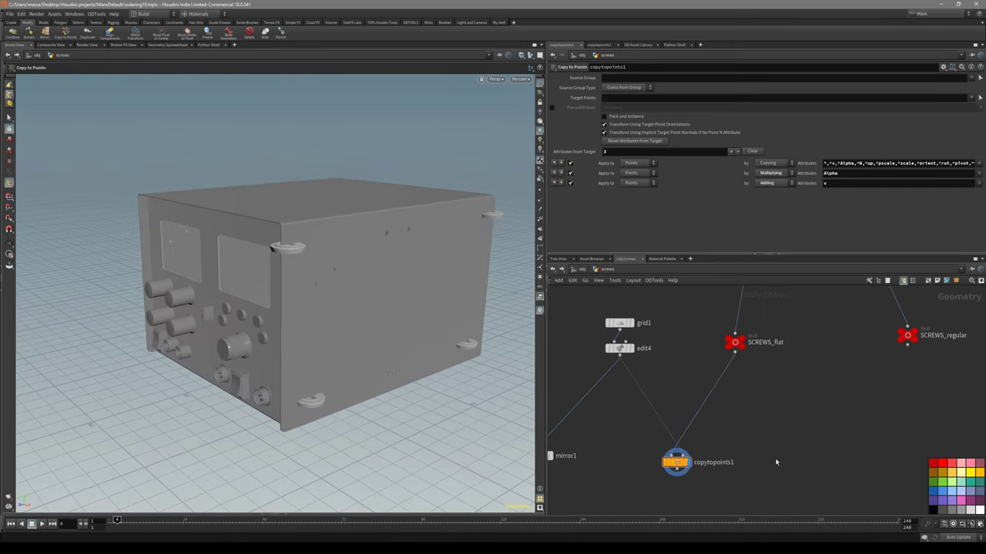
middle_click_drag(776, 461, 761, 435)
left_click_drag(404, 291, 359, 332, "alt")
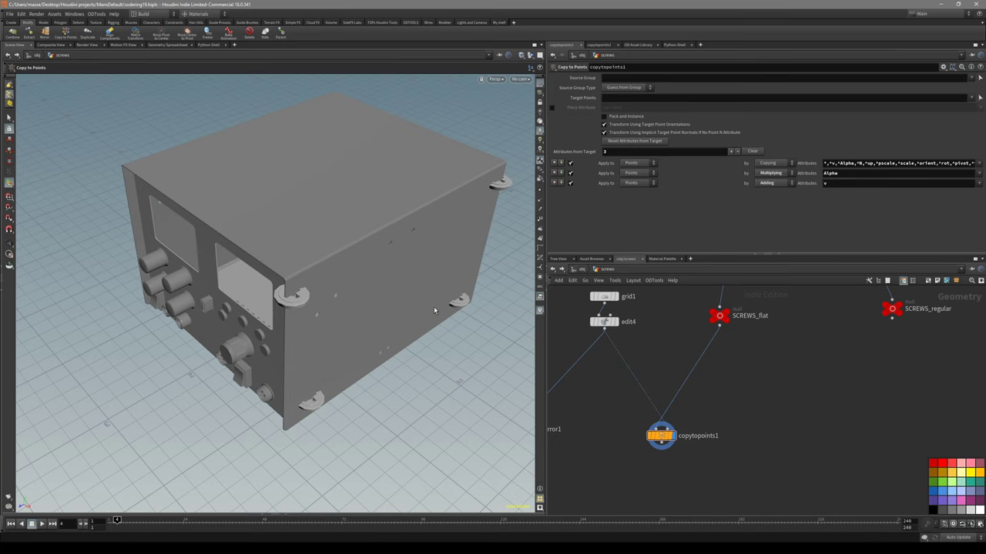
left_click_drag(452, 311, 379, 259, "alt")
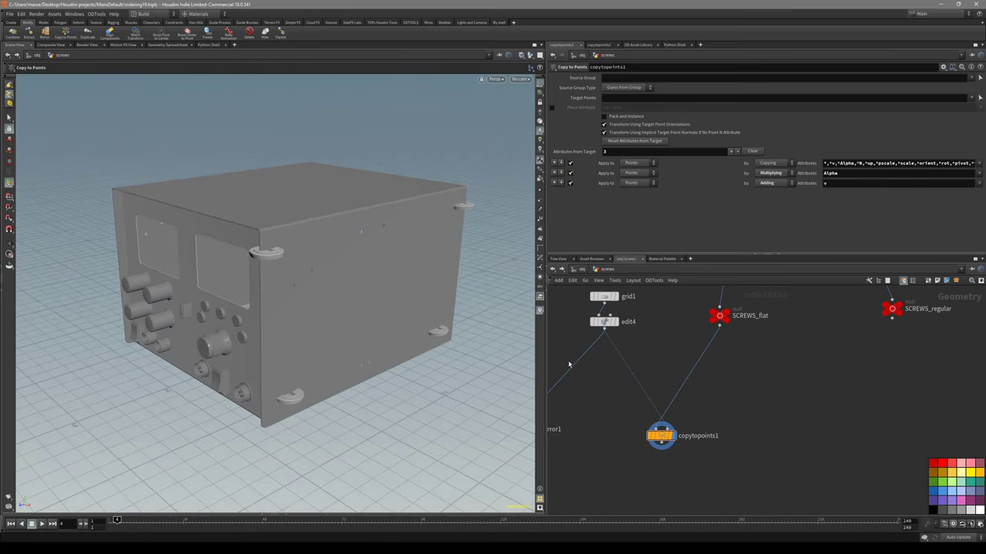
middle_click_drag(666, 385, 668, 397)
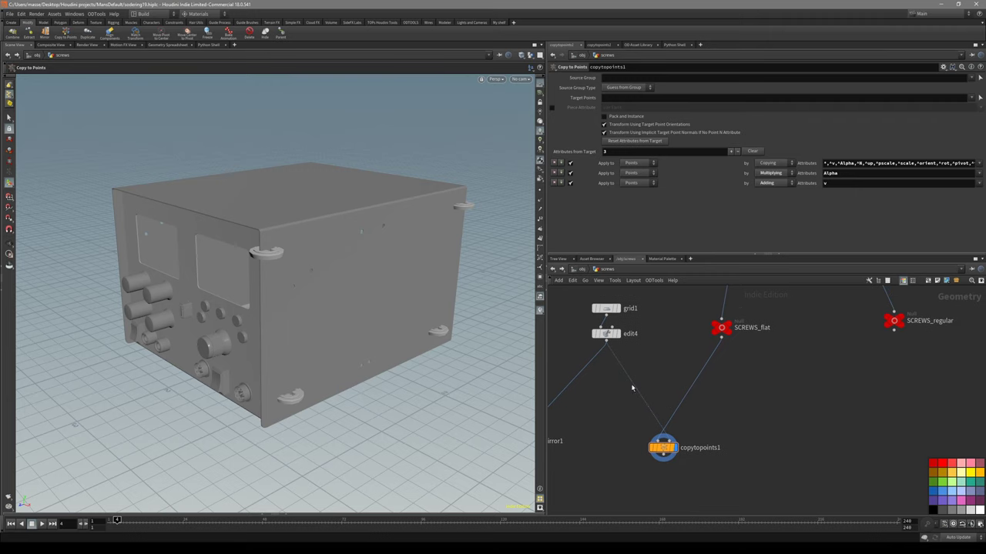
left_click_drag(349, 279, 374, 303)
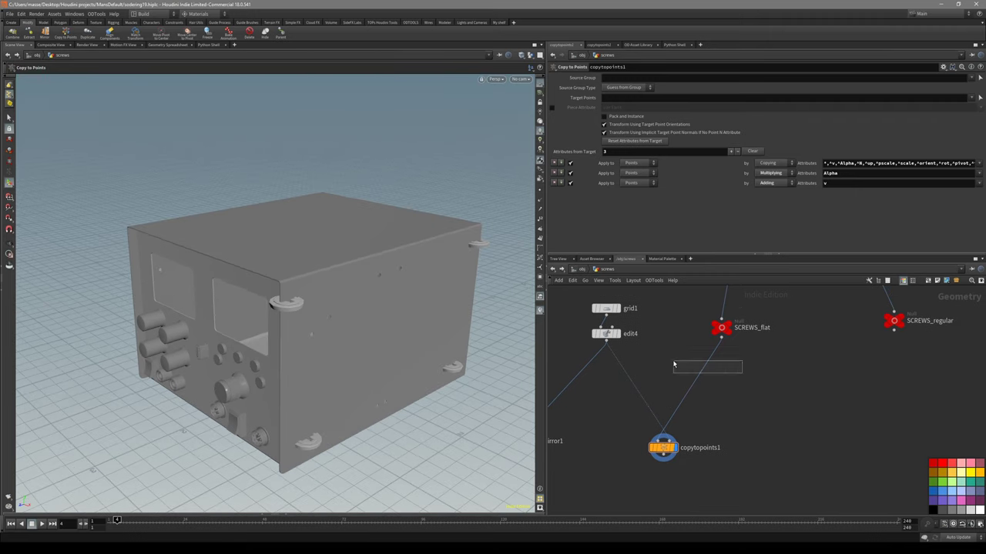
key("Tab")
type("tra")
key("Return")
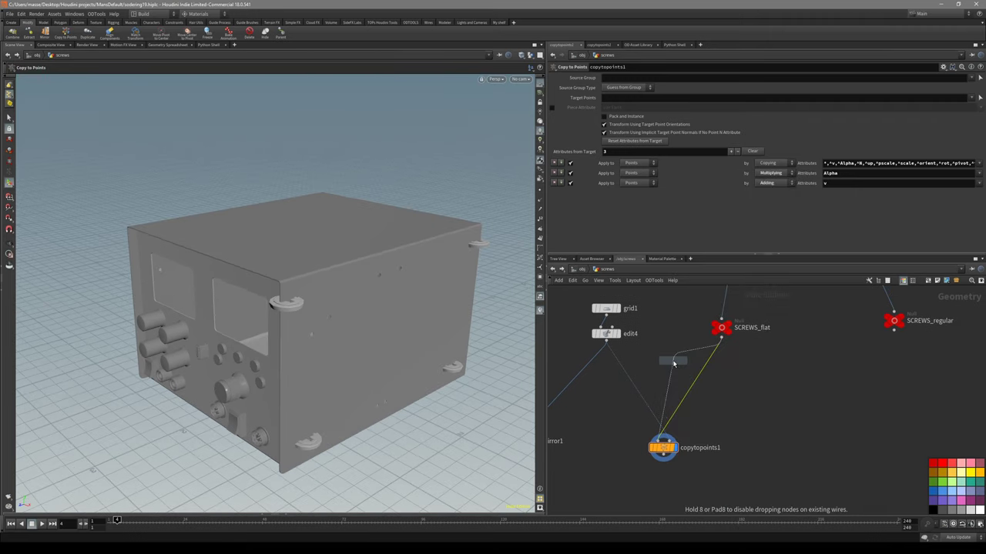
left_click(703, 394)
Rotate the screw 90 degrees in X and scale it uniformly to about 0.29 so it suits the side face
key("e")
mouse_move(320, 371)
left_mouse_down()
mouse_move(281, 374)
mouse_move(347, 332)
mouse_move(288, 405)
mouse_move(298, 413)
mouse_move(314, 373)
left_mouse_up()
key("r")
key("e")
left_click_drag(298, 371, 292, 372)
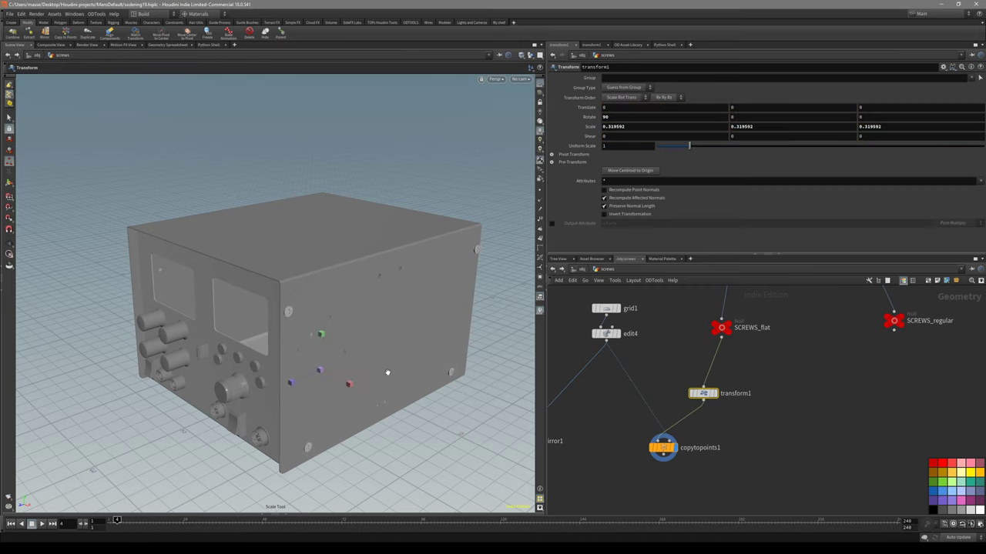
mouse_move(388, 372)
left_mouse_down("alt")
mouse_move(299, 365)
mouse_move(402, 345)
mouse_move(361, 318)
mouse_move(349, 324)
mouse_move(365, 334)
mouse_move(341, 392)
mouse_move(430, 393)
mouse_move(407, 416)
left_mouse_up("alt")
scroll(275, 266, "up", 5)
key("shift+w")
key("shift+w")
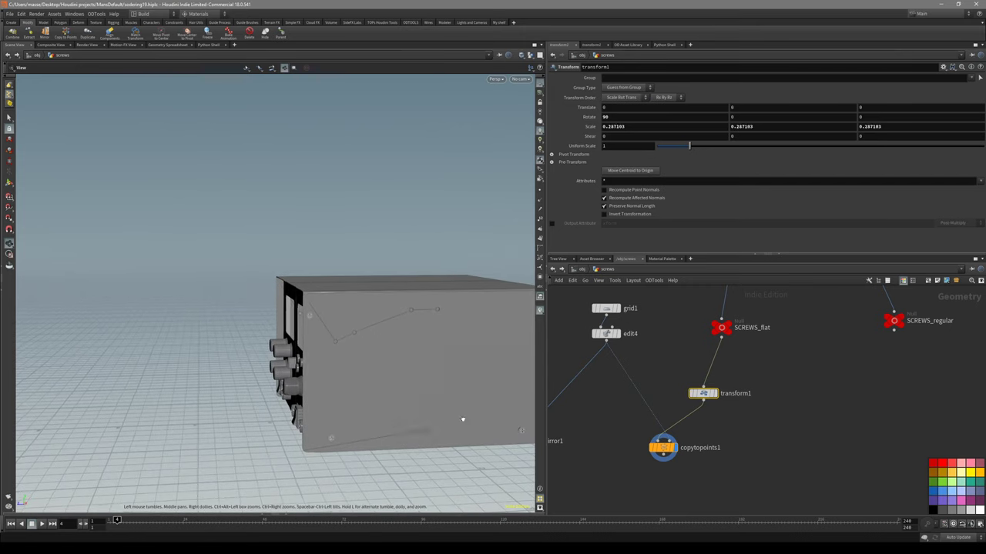
Examine edge-on how far the screws stand off the case's side face
key("space+3")
key("space+4")
key("space+1")
left_click_drag(433, 415, 370, 312)
scroll(678, 431, "down", 3)
middle_click_drag(720, 385, 704, 429)
scroll(669, 433, "up", 2)
middle_click_drag(645, 421, 660, 385)
Append -0.011 to grid1's X center expression after /2 to sink the screws slightly into the case's side
left_click_drag(658, 387, 603, 420)
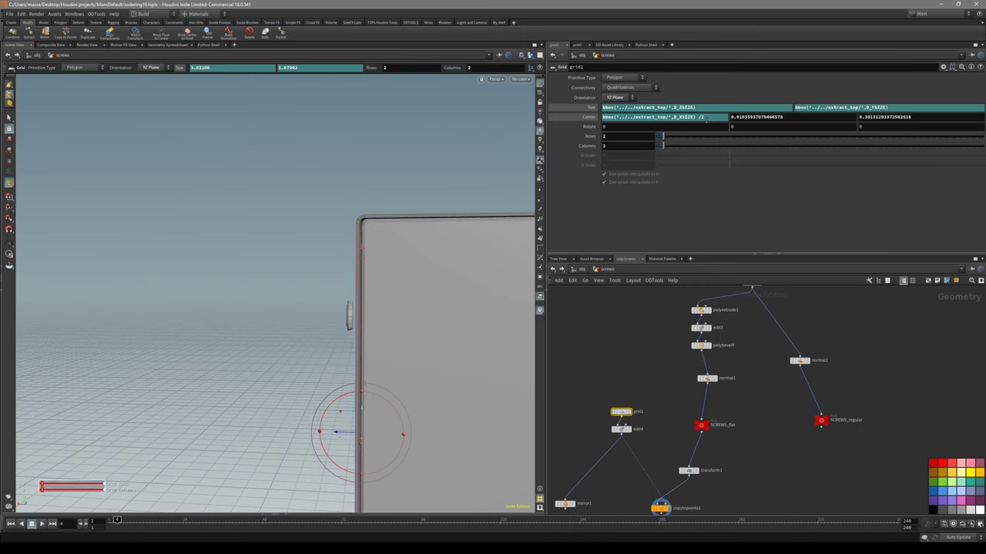
left_click(709, 117)
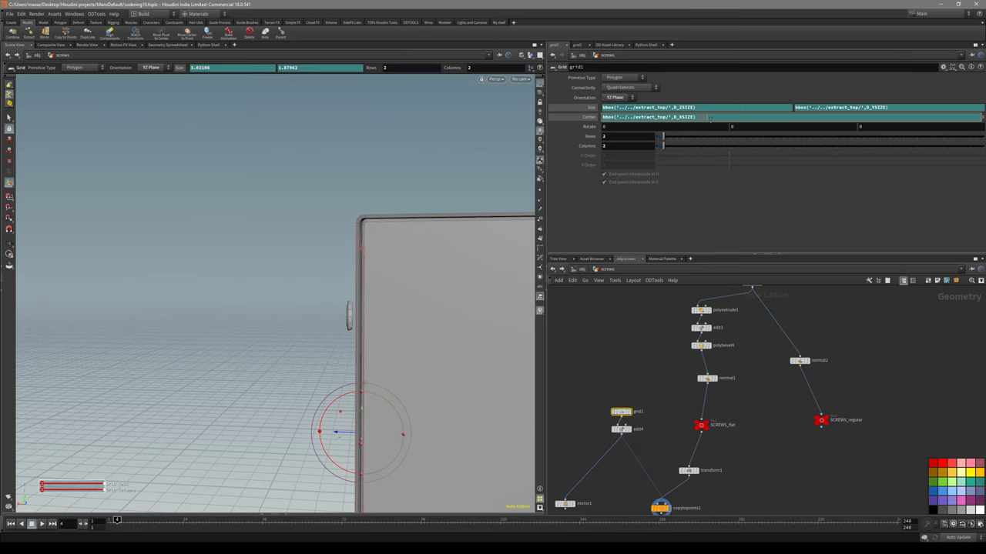
key("BackSpace")
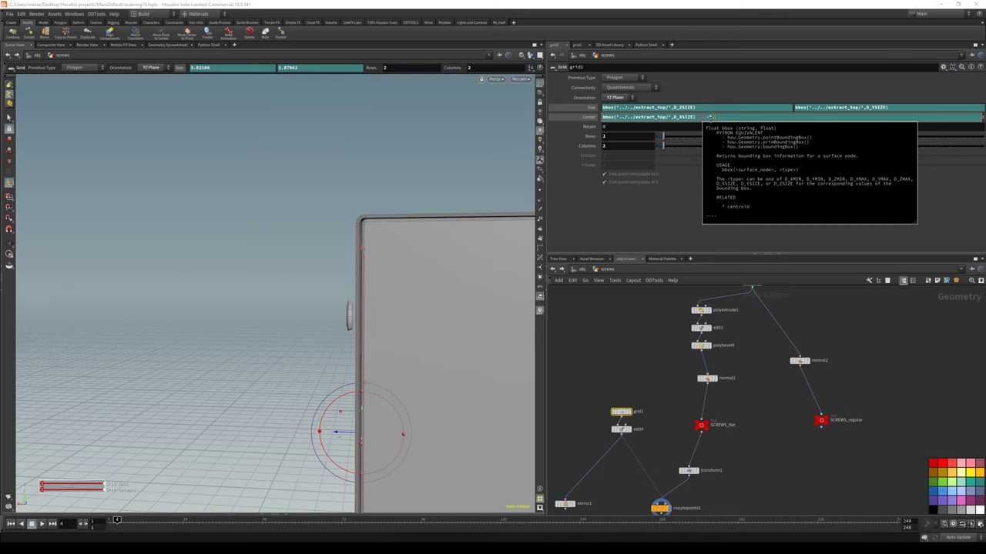
type("/2")
key("Return")
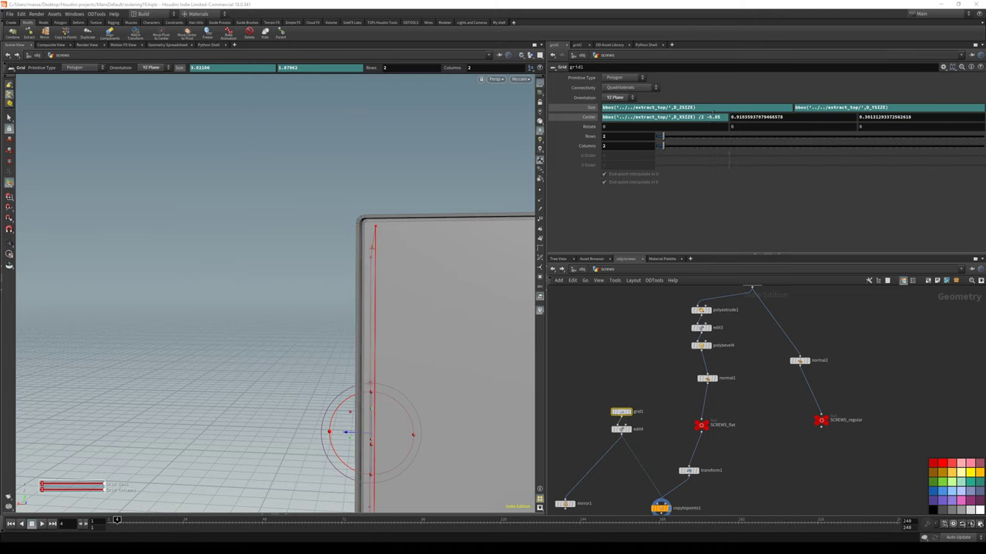
middle_click(715, 118)
left_click(722, 119)
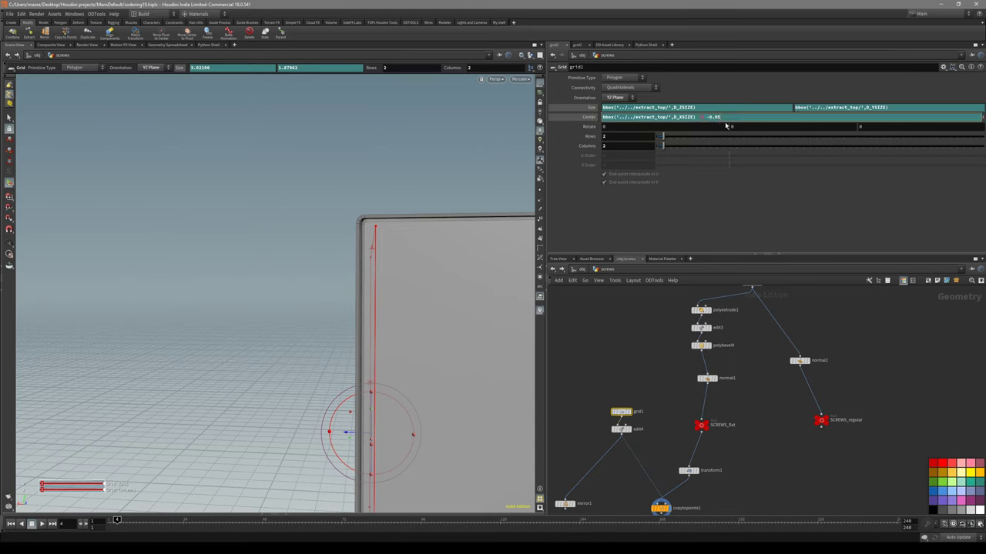
middle_click_drag(715, 117, 856, 145)
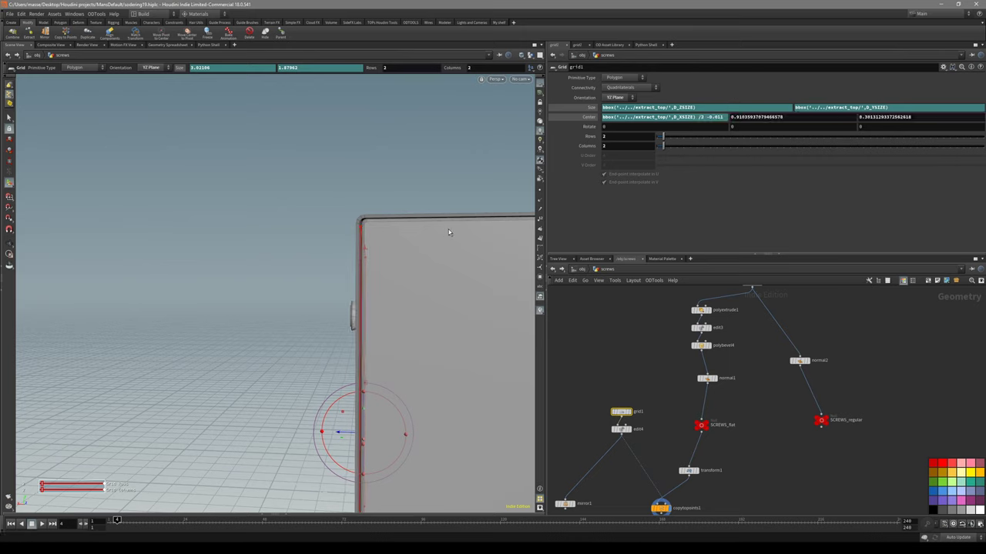
key("Escape")
Move mirror1 below copytopoints1, feed it the copied screws instead of edit4, and display it
left_click_drag(380, 277, 345, 295)
key("shift+w")
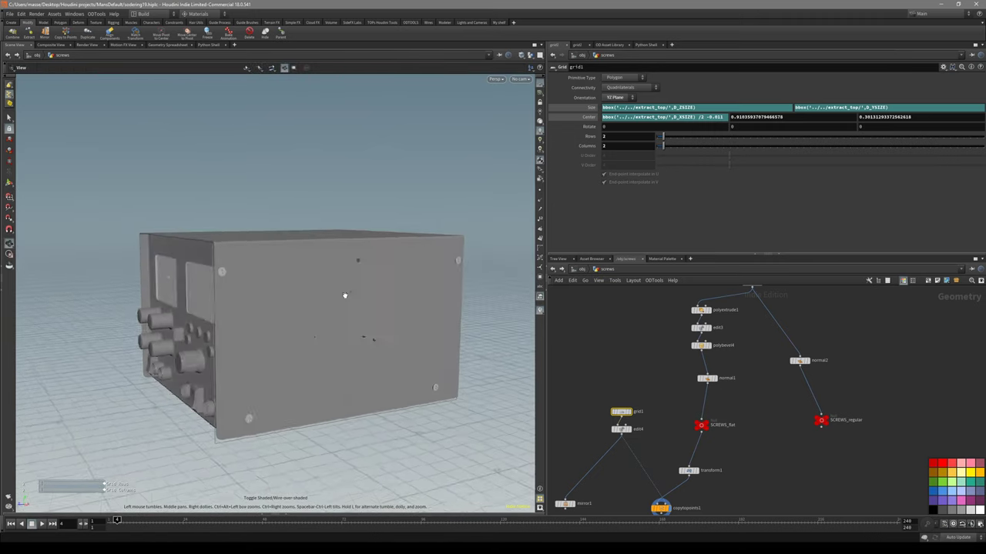
middle_click_drag(345, 295, 438, 313)
left_click_drag(437, 313, 455, 312)
middle_click_drag(635, 489, 680, 404)
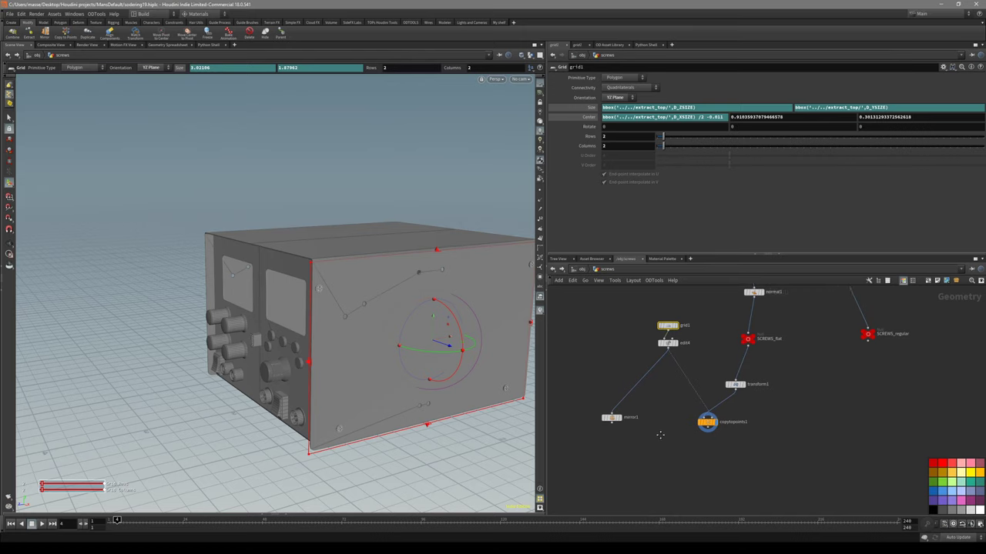
scroll(661, 437, "up", 1)
left_click_drag(603, 414, 650, 474)
scroll(741, 460, "up", 1)
middle_click_drag(702, 438, 718, 422)
left_click_drag(723, 402, 642, 453)
left_click(653, 461)
Check the mirrored screws on the opposite side of the case
key("Escape")
left_click_drag(362, 339, 257, 331)
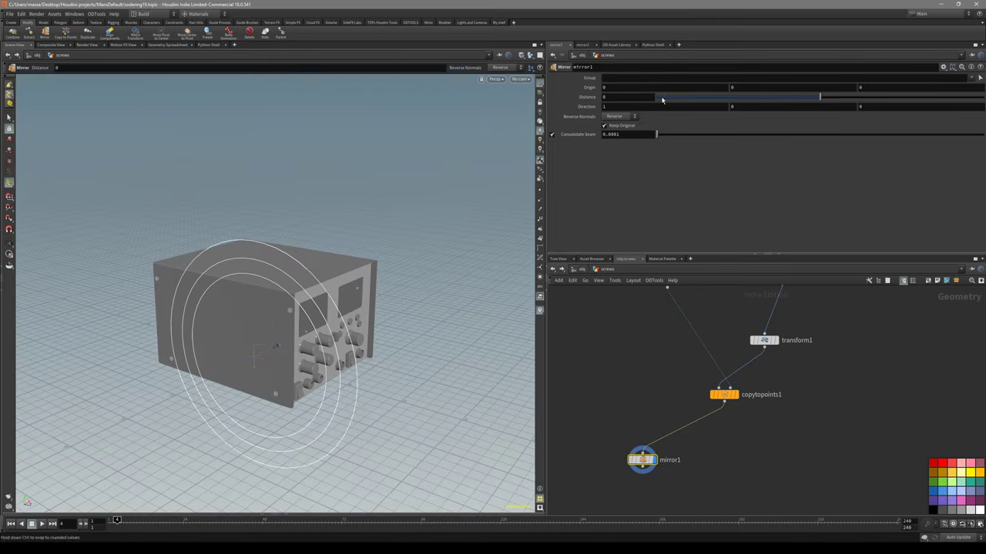
left_click_drag(309, 284, 259, 324)
right_click_drag(260, 323, 315, 293)
left_click_drag(315, 292, 387, 257)
scroll(418, 227, "up", 5)
left_click_drag(418, 226, 423, 218)
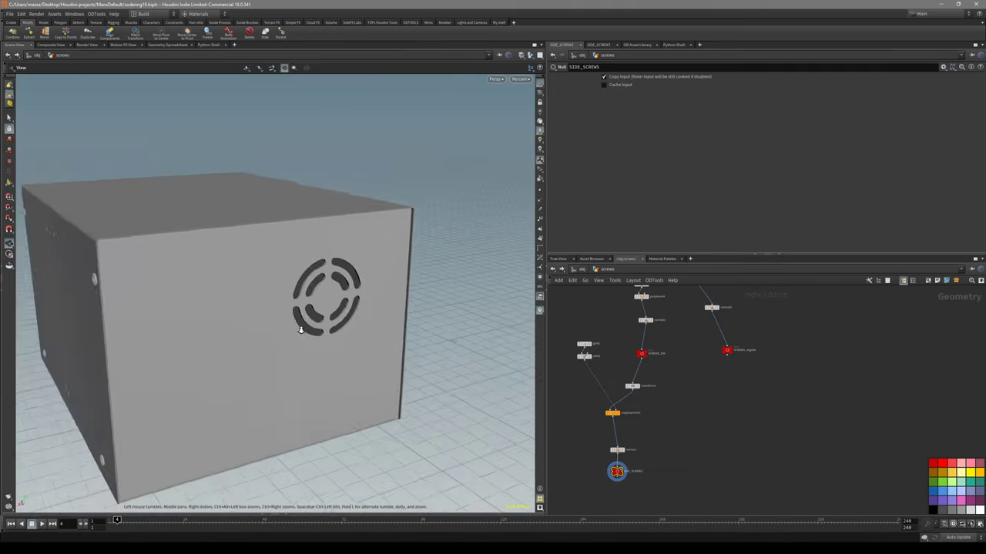
Show wireframe over the shaded model and examine the fan-hole area on the case's end face
left_click_drag(301, 330, 296, 279)
key("s")
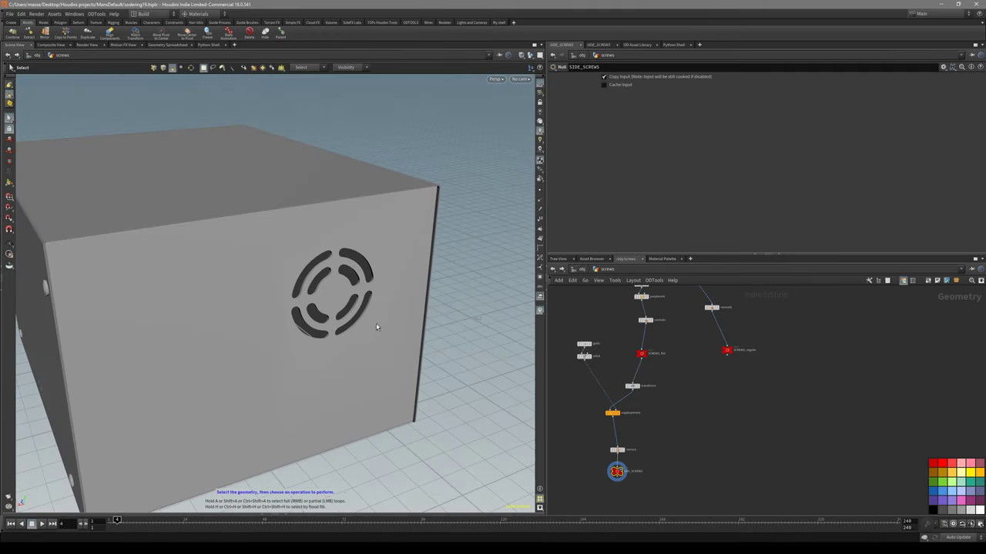
left_click_drag(297, 283, 313, 279, "alt")
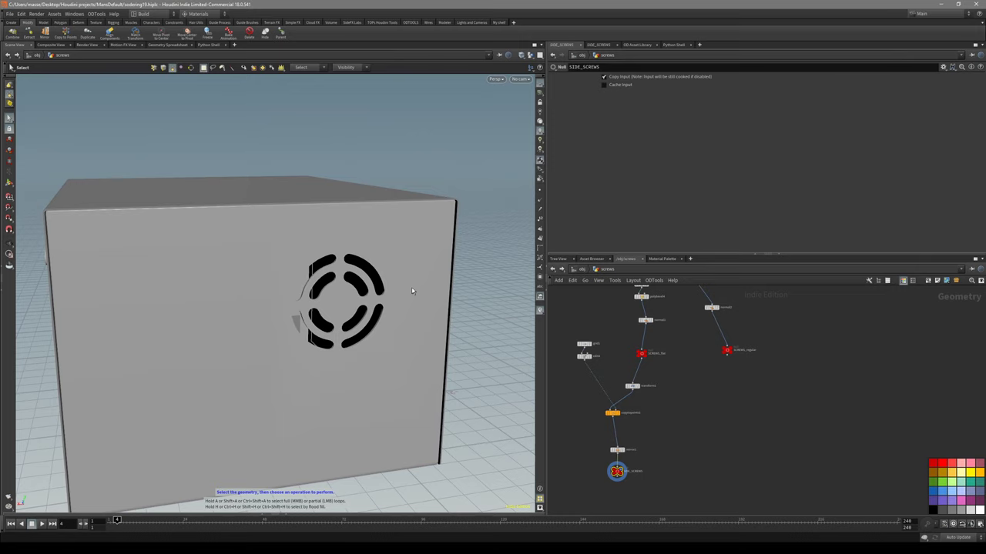
scroll(685, 372, "up", 3)
middle_click_drag(700, 374, 686, 388)
left_click_drag(397, 343, 398, 311, "alt")
key("shift+w")
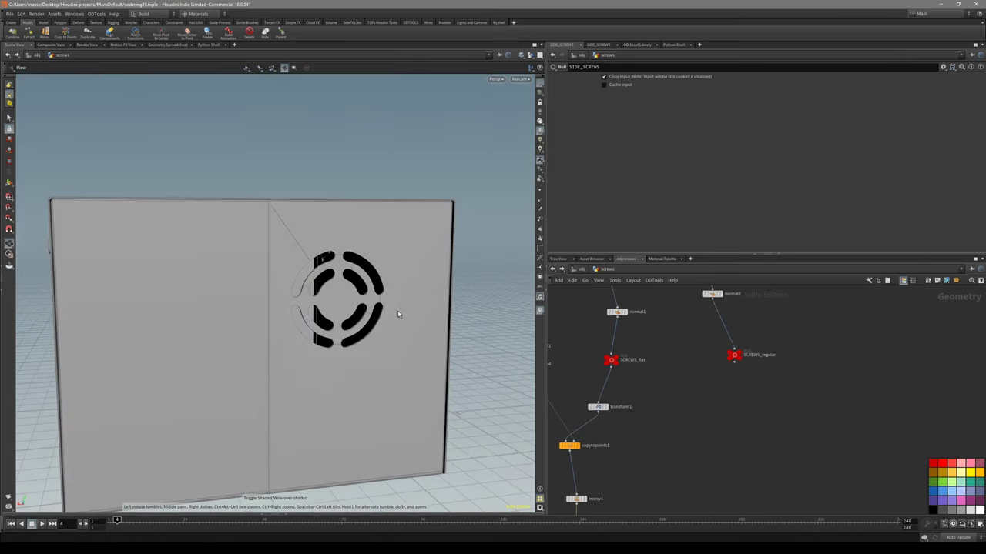
key("s")
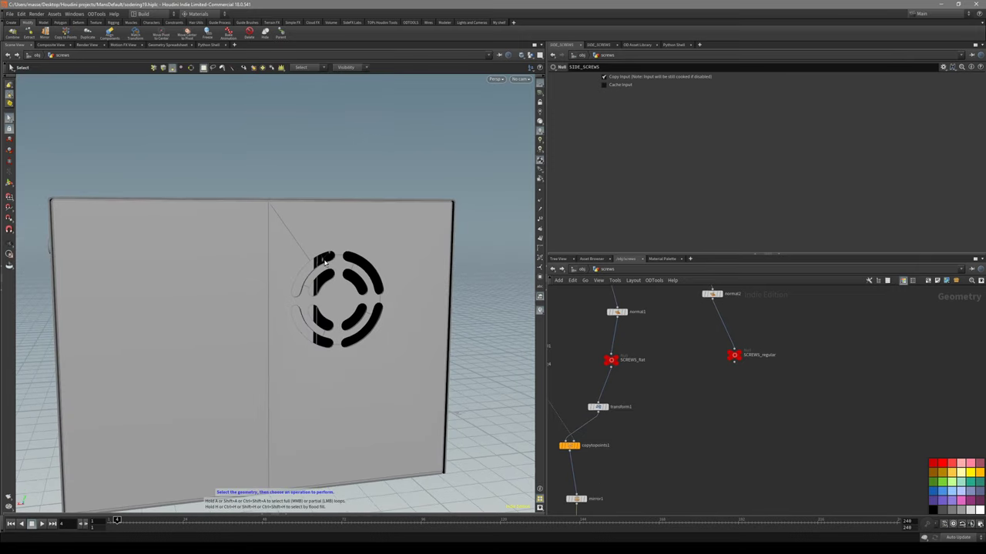
left_click_drag(351, 266, 351, 273, "alt")
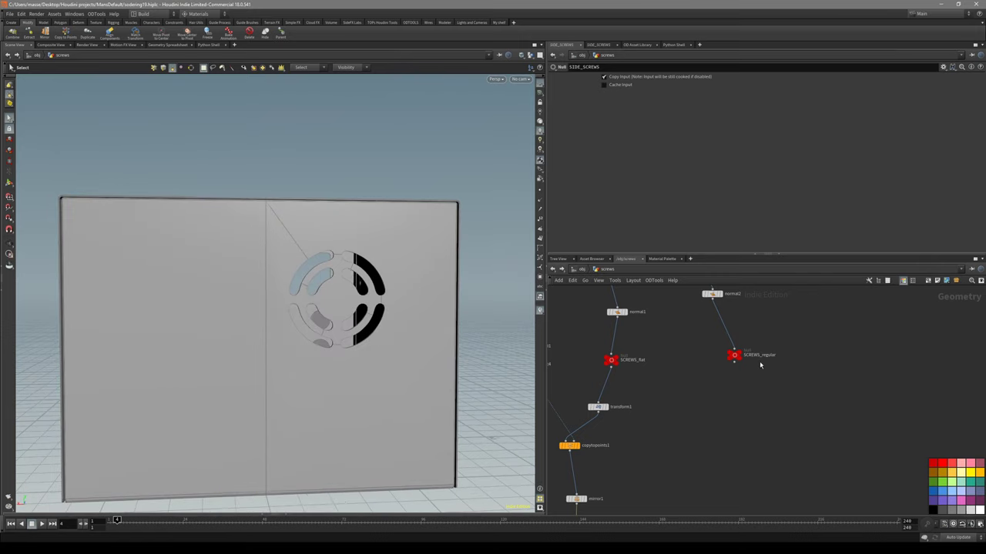
mouse_move(725, 419)
middle_mouse_down()
mouse_move(676, 457)
mouse_move(701, 406)
mouse_move(728, 431)
mouse_move(718, 409)
mouse_move(724, 430)
middle_mouse_up()
key("Escape")
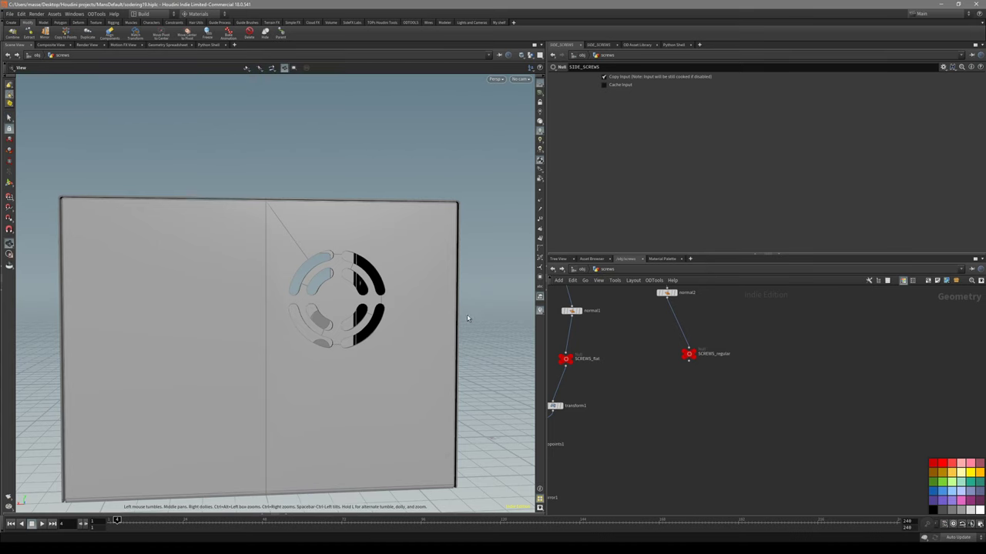
Open the extract_backandbottom network and check the fan-hole cutters at object_merge2 and edit4, ending with edit4 displayed
key("u")
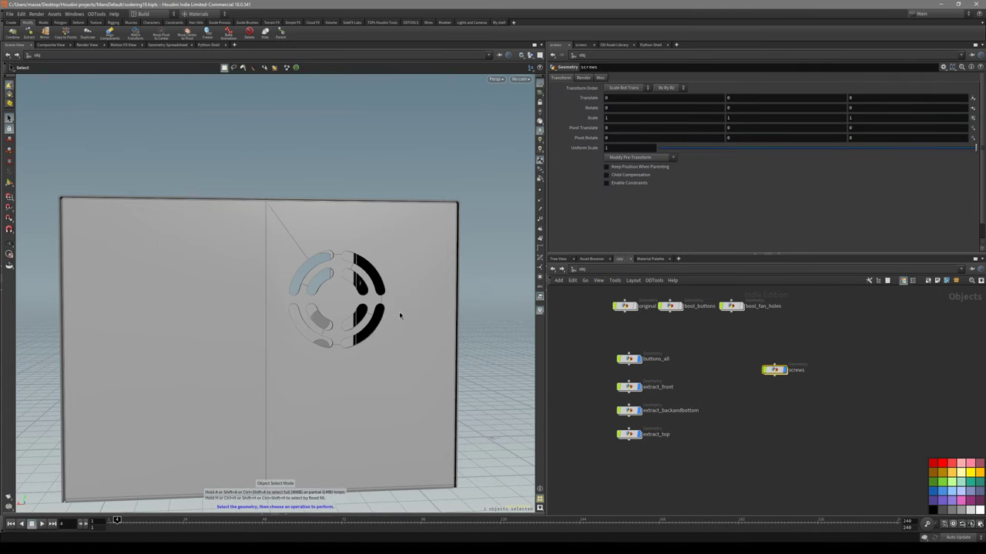
scroll(399, 311, "down", 4)
key("s")
double_click(396, 335)
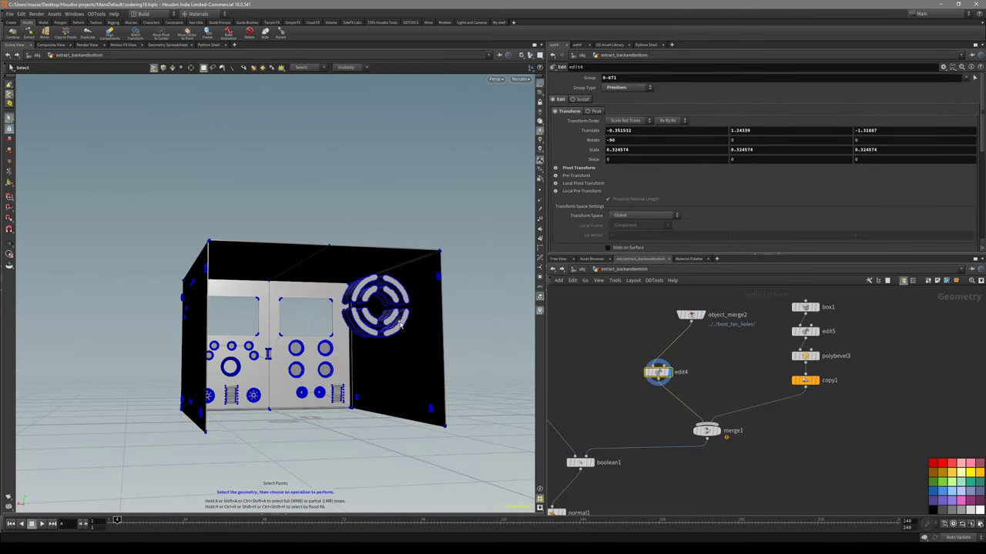
middle_click_drag(762, 378, 761, 401)
left_click(693, 334)
key("r")
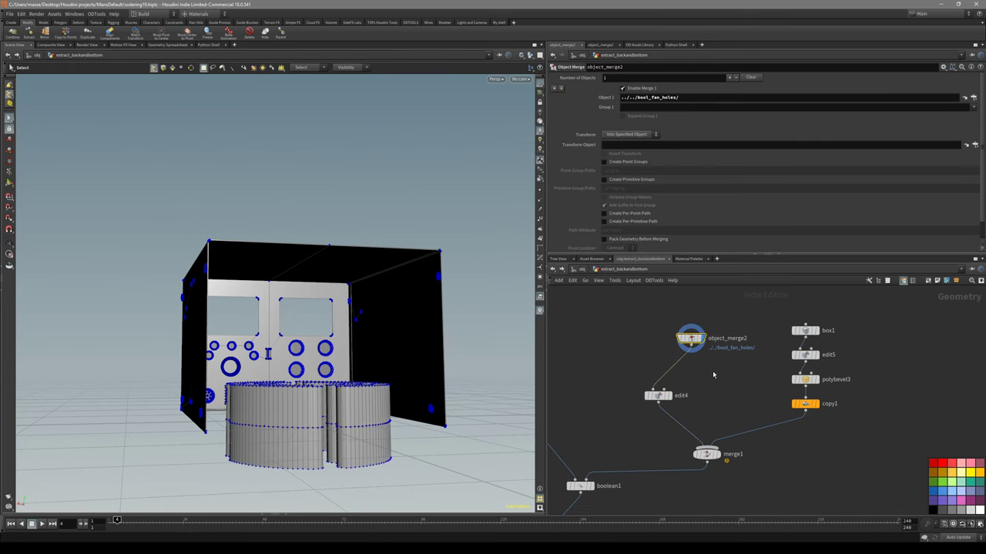
left_click(657, 396)
key("r")
Spread out object_merge2 and edit4 above merge1 to make room in the network
left_click_drag(391, 314, 415, 357, "alt")
scroll(699, 387, "up", 2)
left_click_drag(720, 312, 682, 334)
left_click_drag(685, 331, 651, 304)
left_click_drag(651, 398, 670, 358)
Branch a Null node off edit4's output and place it beside the connection to merge1
left_click(669, 368)
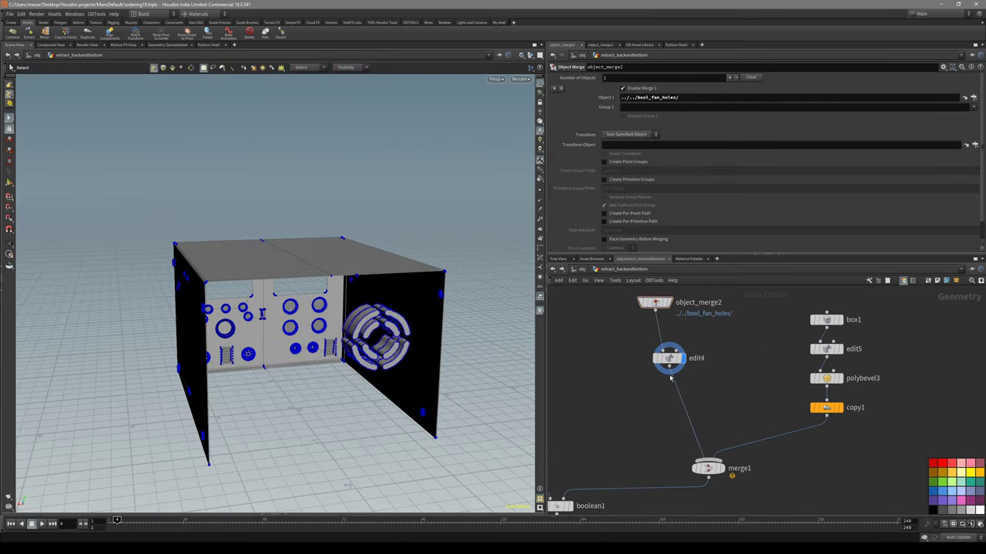
key("Tab")
type("null")
key("Return")
key("Return")
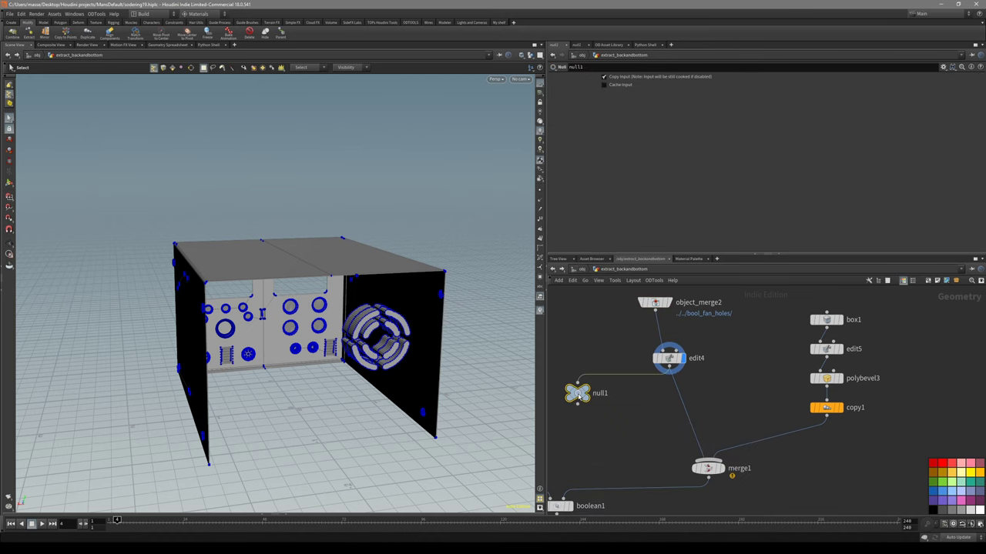
Color the new null red and rename it BBOX_FOR_SCREWS
left_click(933, 464)
double_click(599, 394)
left_click(628, 415)
double_click(599, 394)
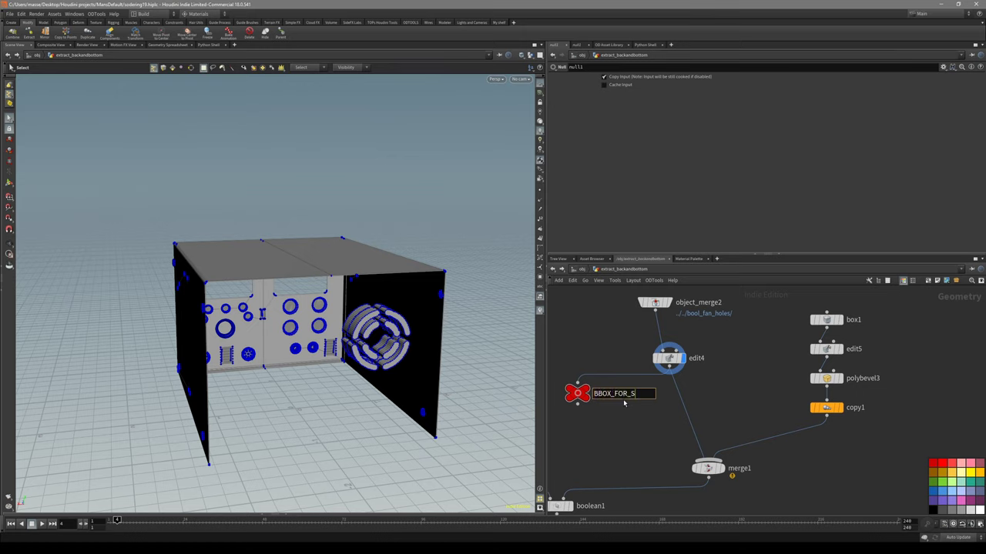
type("WS")
key("Return")
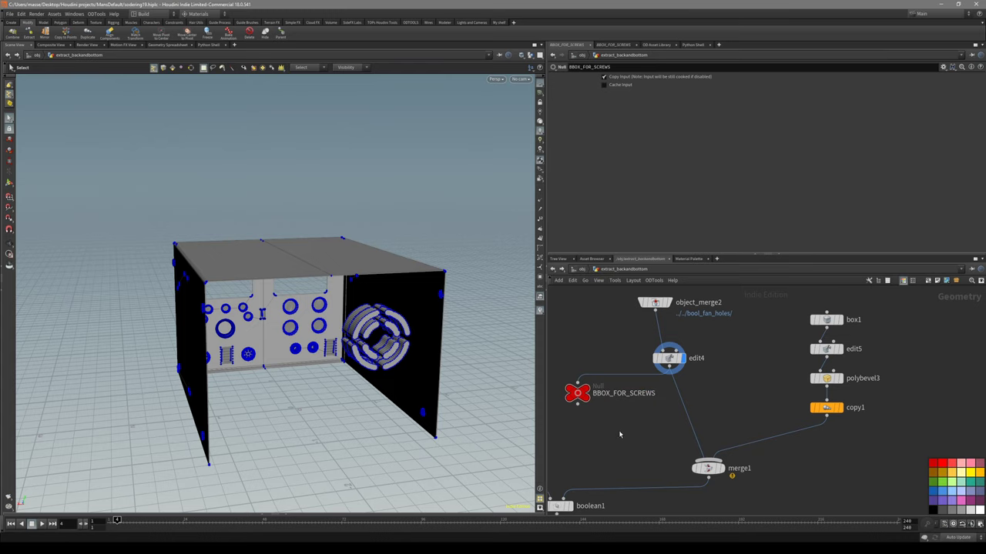
Return to the screws network and display the SCREWS_regular null
left_click_drag(385, 331, 379, 311, "alt")
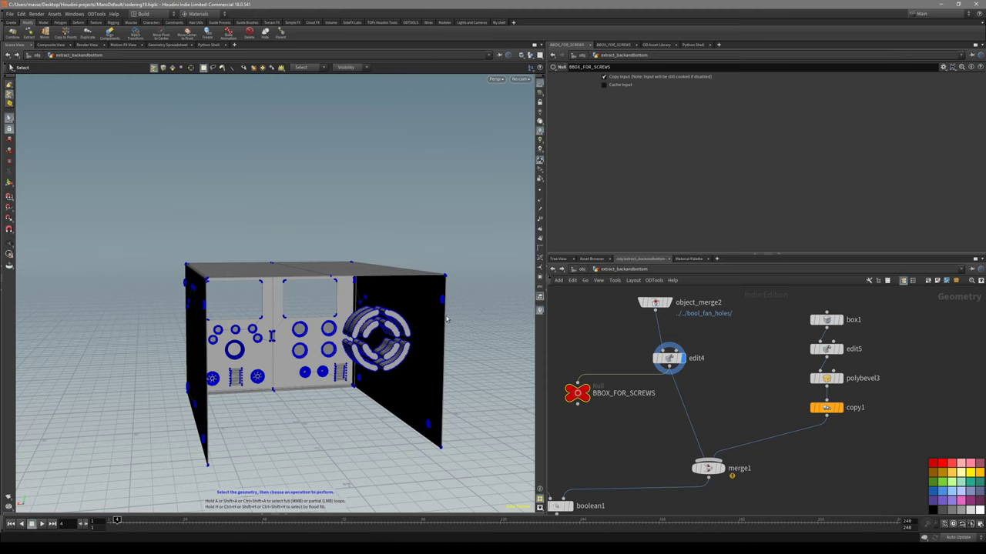
key("u")
left_click_drag(375, 327, 419, 352, "alt")
double_click(775, 371)
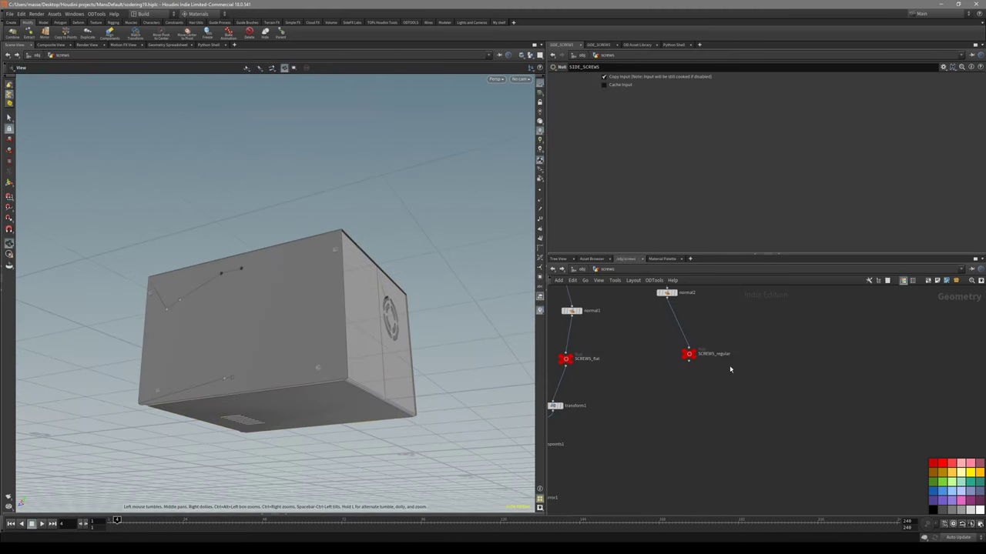
left_click_drag(450, 302, 392, 331)
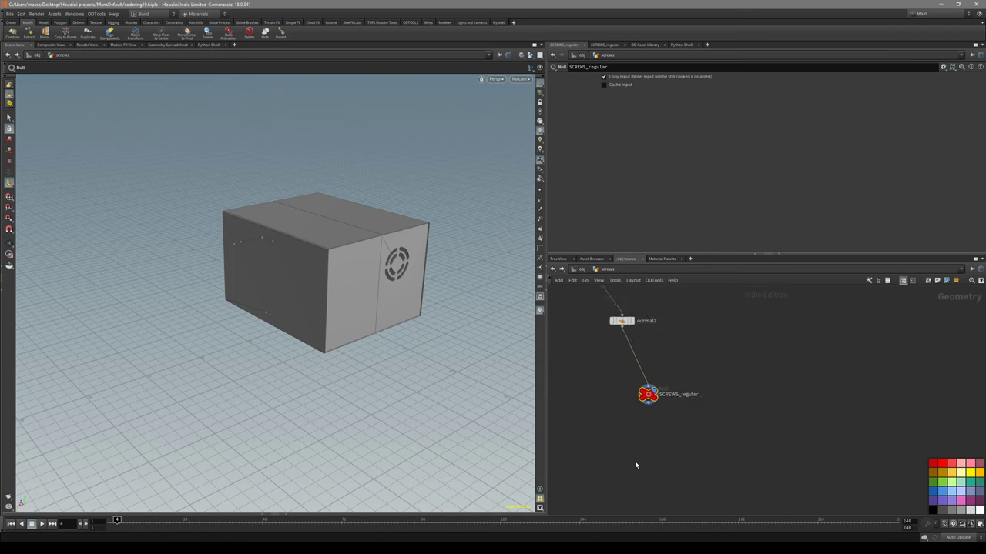
scroll(636, 465, "down", 3)
scroll(750, 428, "up", 5)
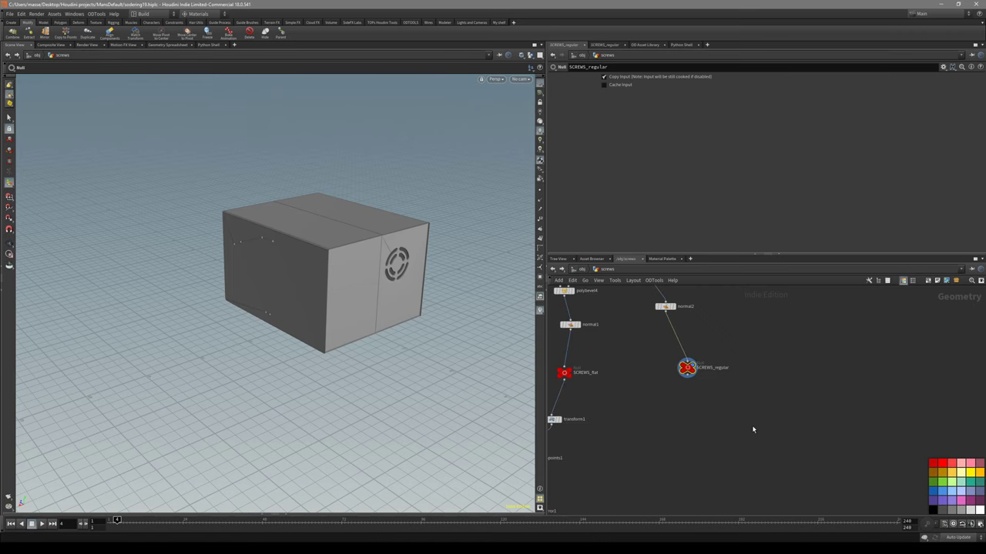
Add an Object Merge node below SCREWS_regular in the screws network
key("Tab")
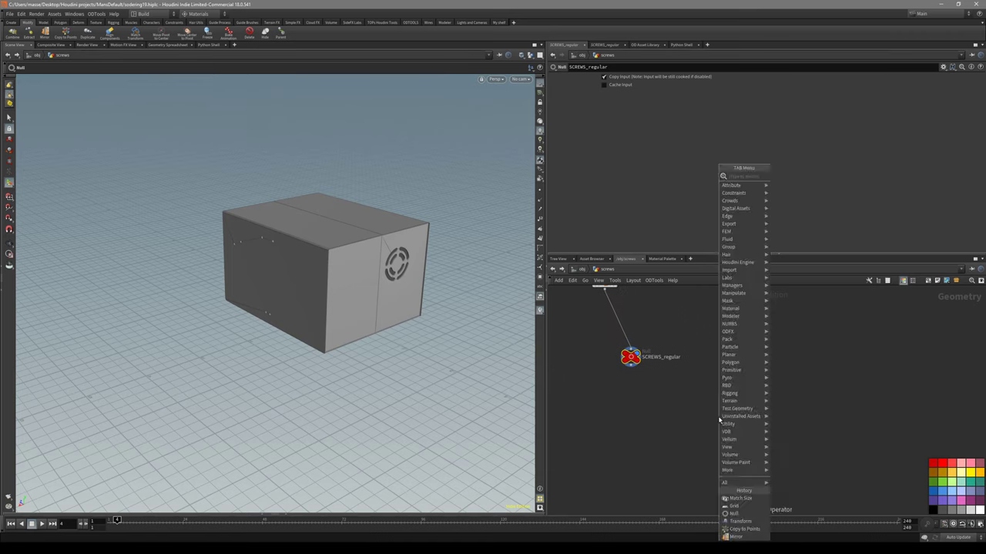
type("obj")
key("Return")
left_click(718, 418)
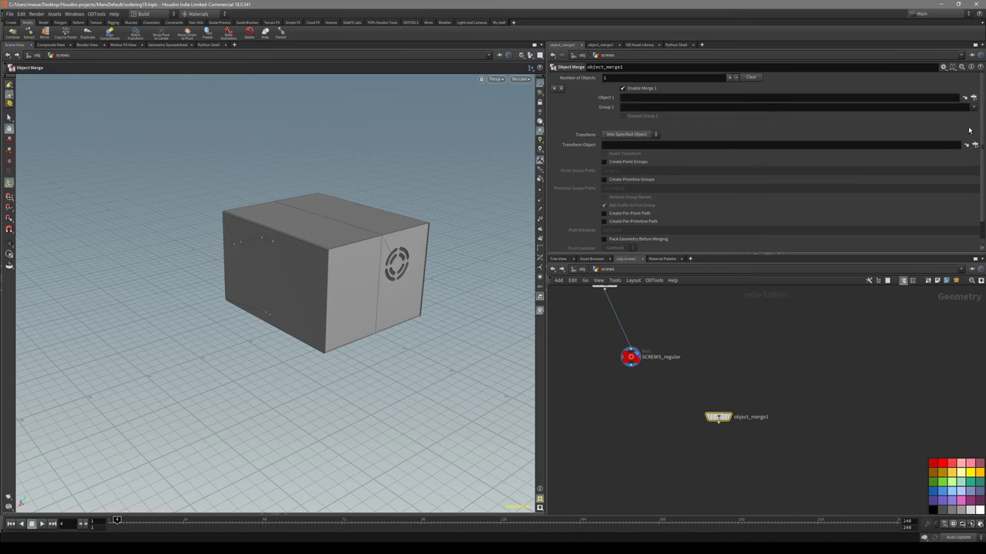
left_click(973, 98)
left_click_drag(978, 92, 980, 45)
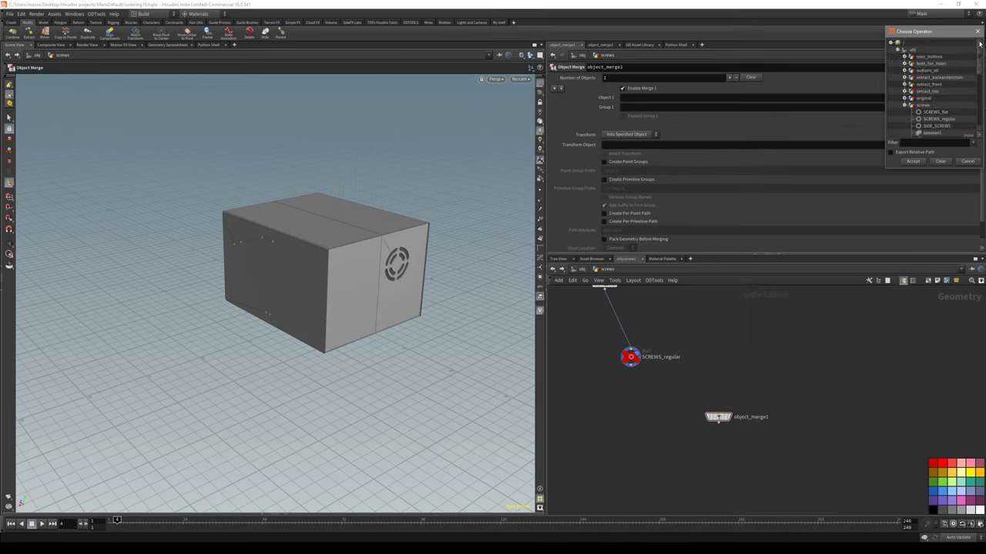
left_click(977, 31)
Set object_merge1's Object 1 path to ../../extract_backandbottom/BBOX_FOR_SCREWS/
left_click(645, 99)
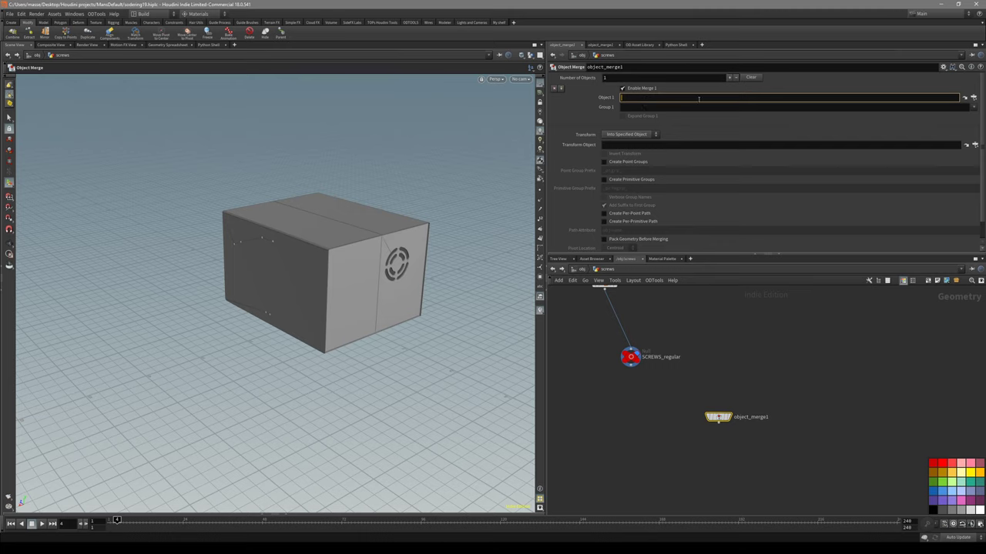
type("../../")
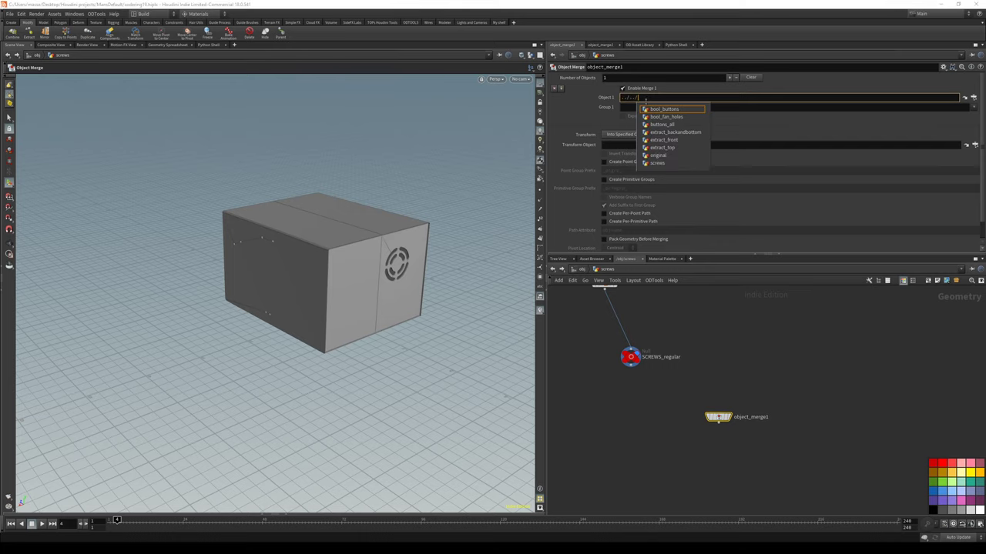
key("Down")
key("Down")
key("Down")
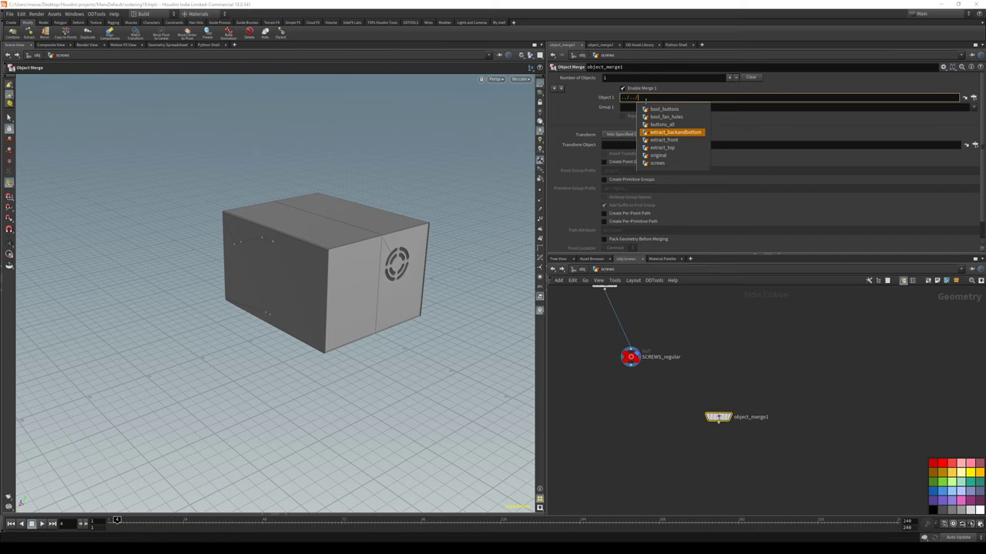
key("Return")
key("Return")
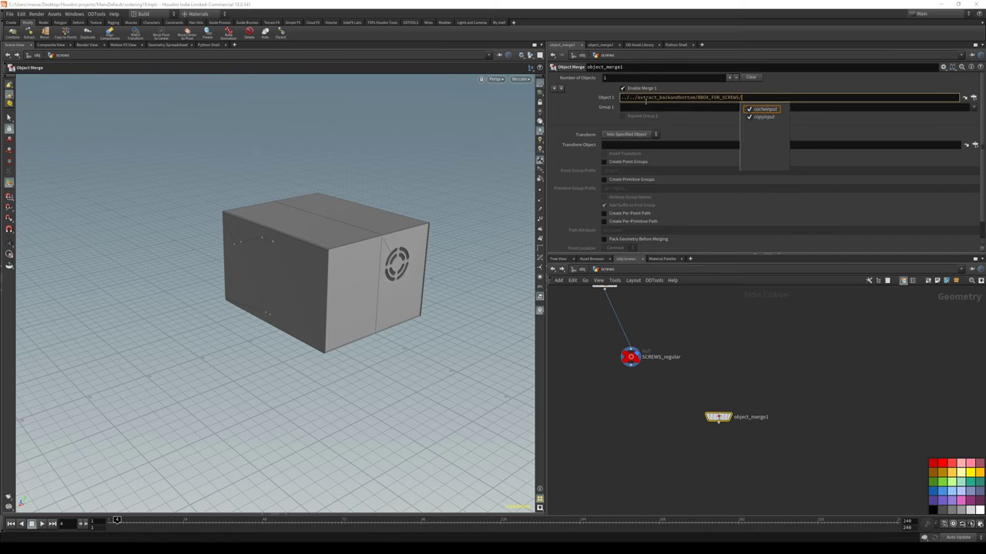
left_click(624, 134)
Display object_merge1 and look at the merged fan-hole shape against the case
left_click_drag(436, 244, 373, 261, "alt")
scroll(372, 260, "up", 4)
left_click(728, 417)
middle_click_drag(658, 425, 692, 357)
scroll(706, 385, "down", 2)
scroll(709, 385, "up", 2)
middle_click_drag(724, 387, 732, 416)
Add a Match Size node and feed object_merge1 into its second input
key("Tab")
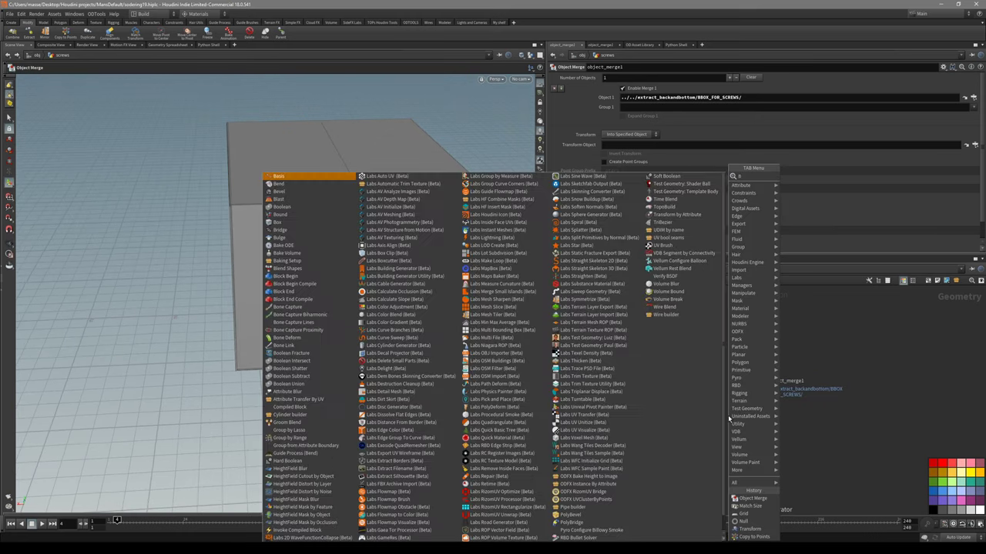
type("BBO")
key("BackSpace")
key("BackSpace")
key("BackSpace")
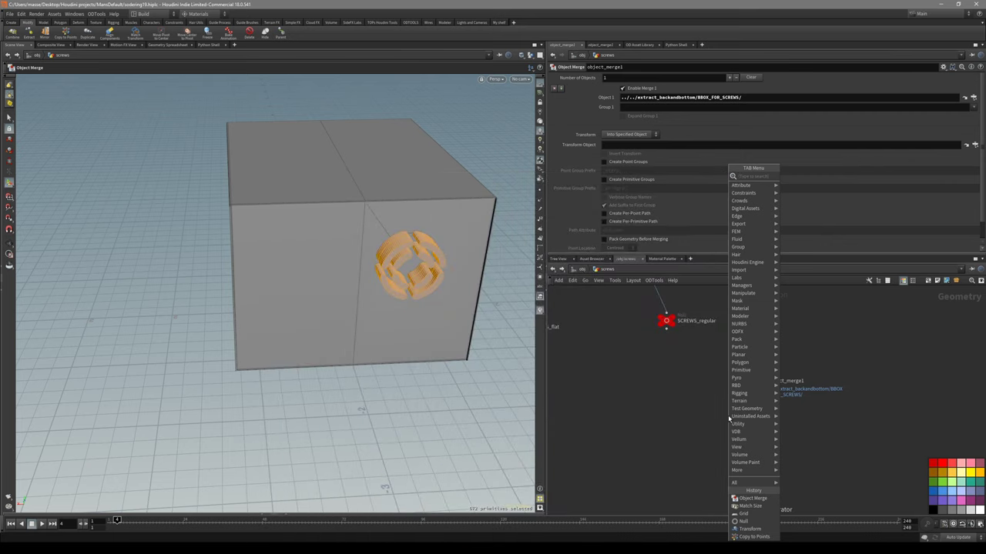
type("MATCH")
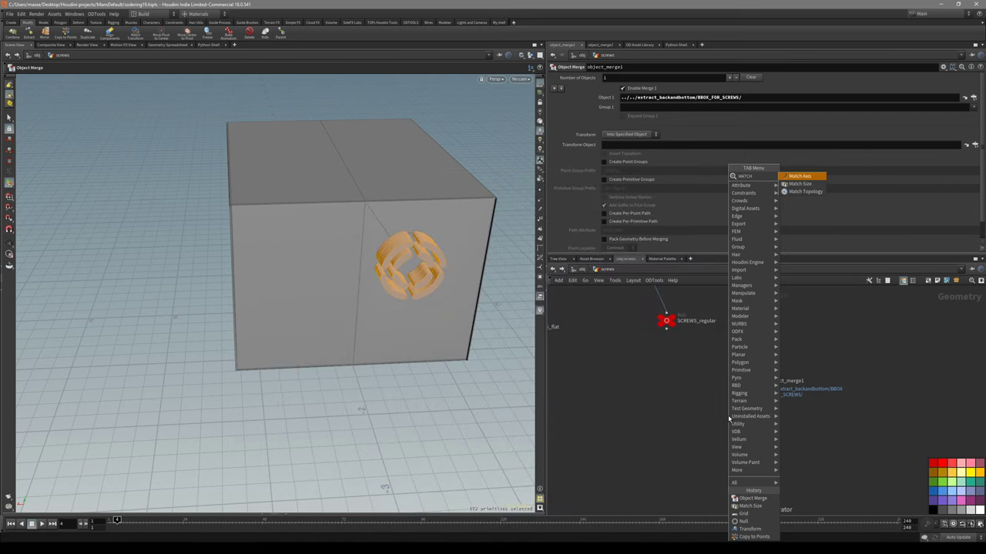
key("Down")
key("Return")
left_click(659, 460)
left_click(765, 353)
left_click(677, 420)
Add a Grid node above matchsize1, beside object_merge1
middle_click_drag(664, 368, 670, 415)
scroll(669, 415, "down", 1)
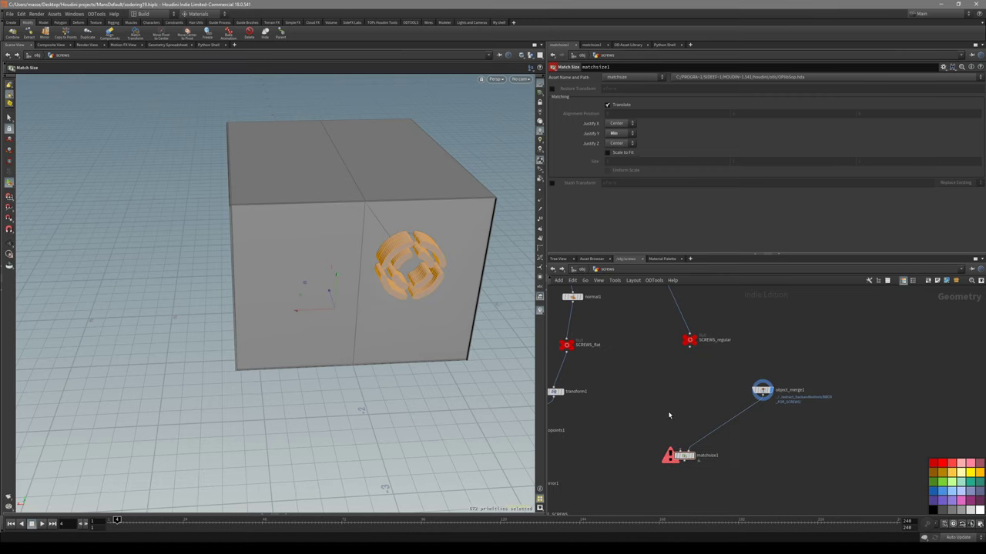
key("Tab")
type("grid")
key("Return")
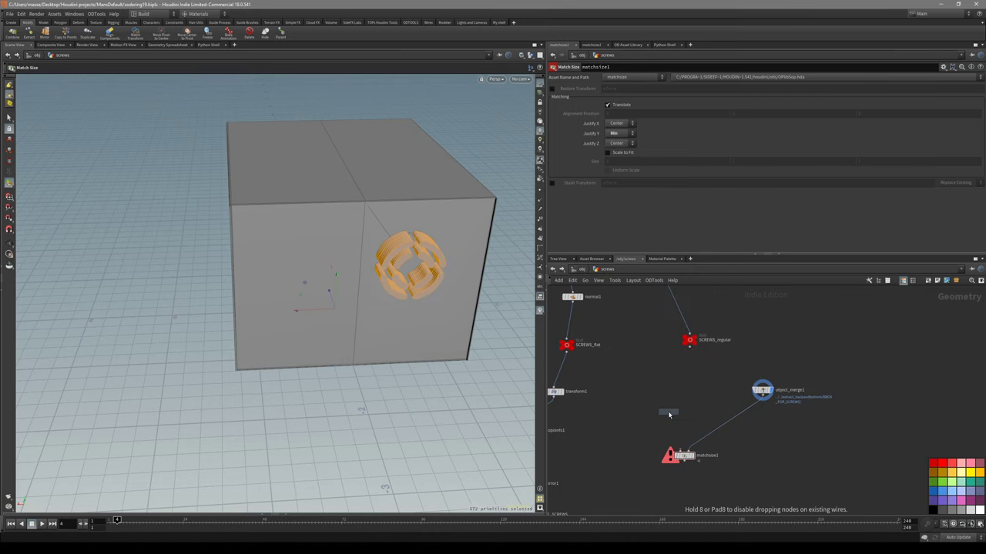
left_click(645, 389)
Set grid2's orientation to XY Plane
left_click(616, 97)
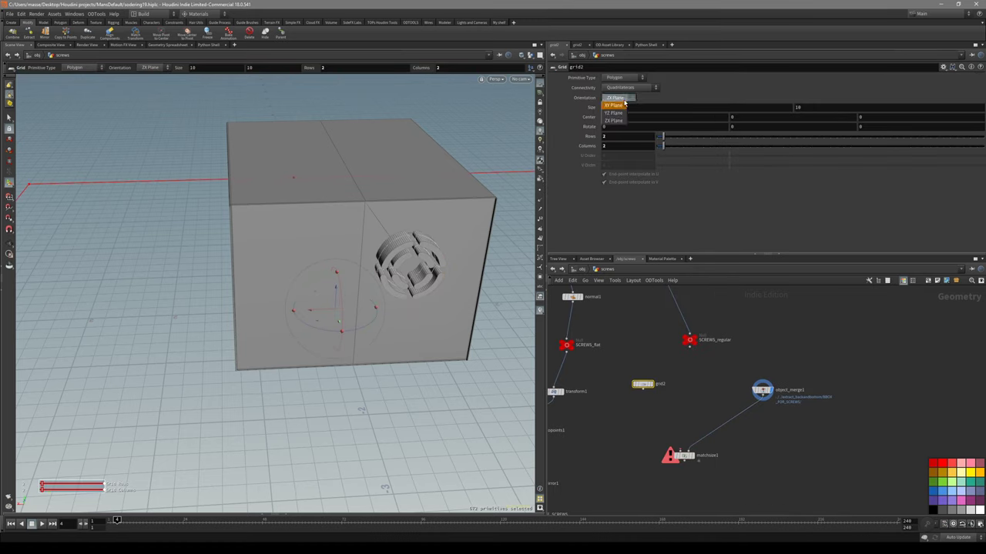
left_click(624, 109)
left_click(616, 97)
left_click(614, 121)
left_click(616, 97)
left_click(615, 106)
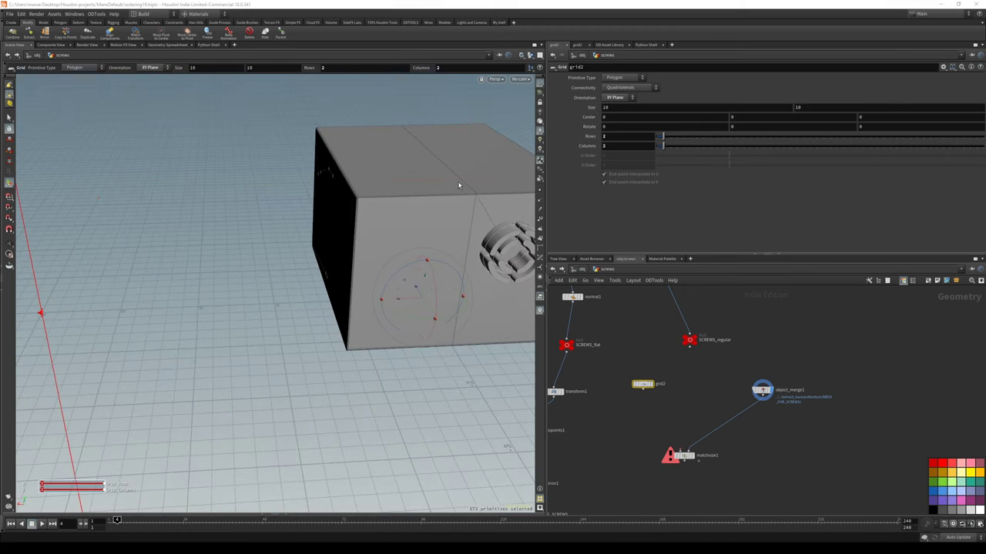
Connect grid2 to the first input of matchsize1
scroll(396, 213, "down", 5, "alt")
middle_click_drag(418, 218, 386, 258, "alt")
left_click_drag(387, 258, 423, 257, "alt")
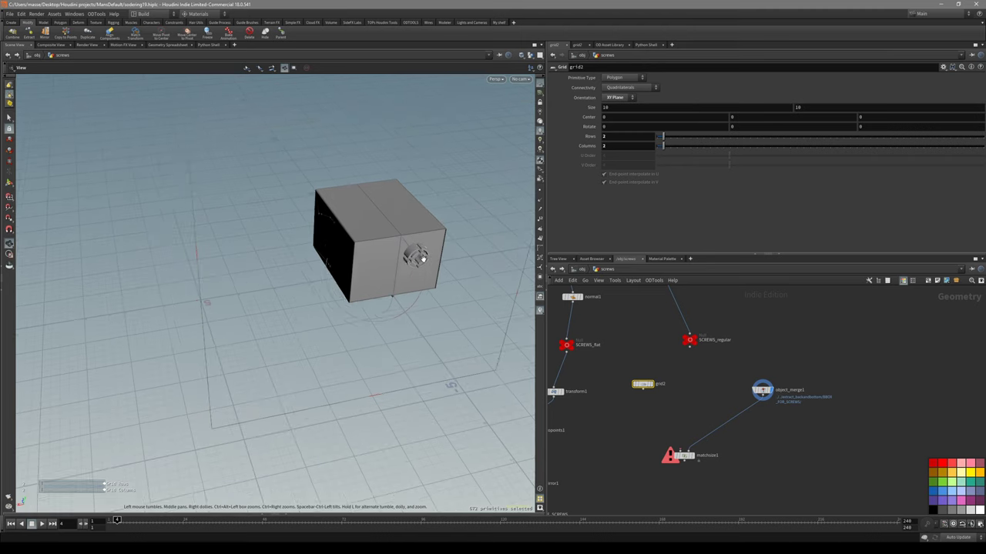
left_click_drag(643, 389, 673, 456)
left_click(681, 456)
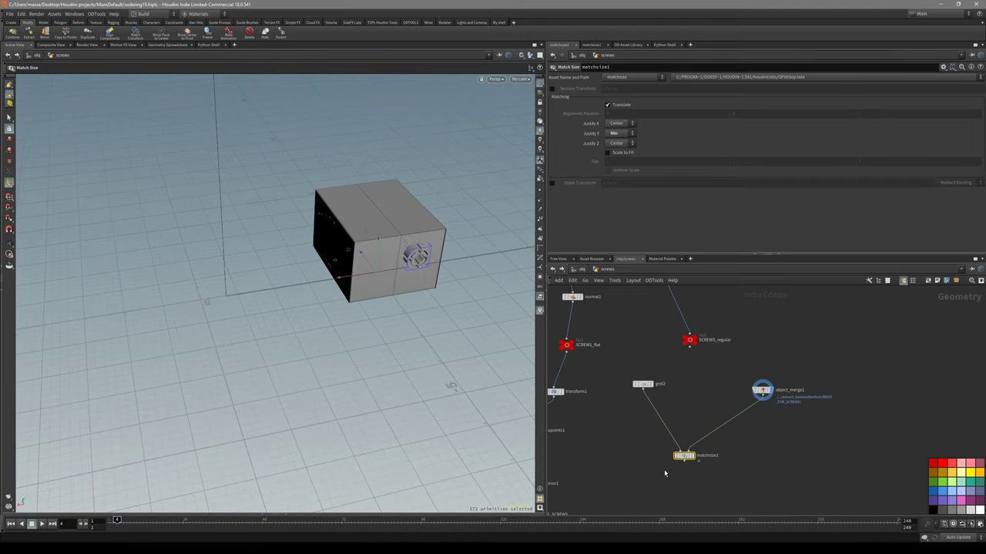
Display matchsize1 and fit grid2 to the fan-hole bounds with Justify Y at Center, Scale to Fit on and Uniform Scale off
left_click(691, 456)
middle_click_drag(479, 270, 444, 290, "alt")
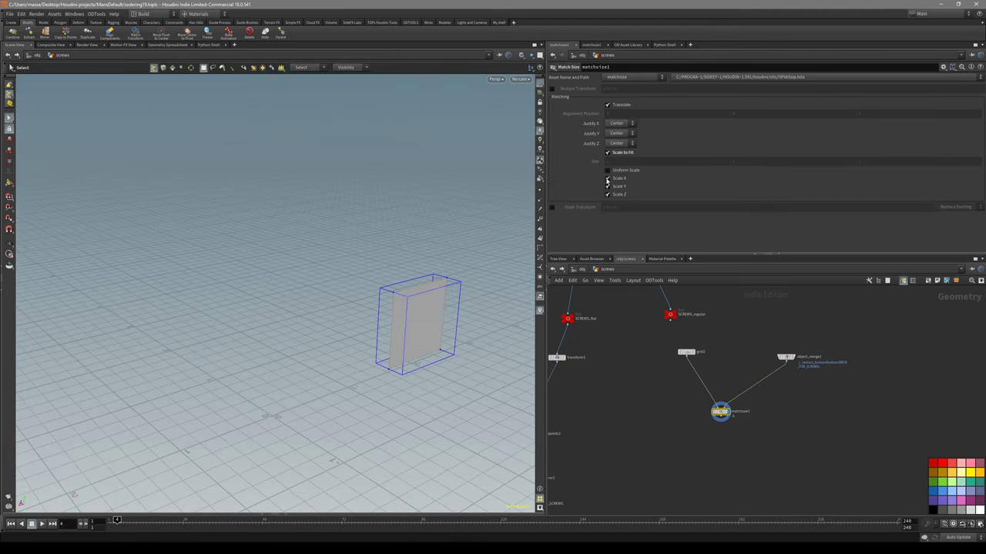
middle_click_drag(646, 429, 667, 427)
key("space+y")
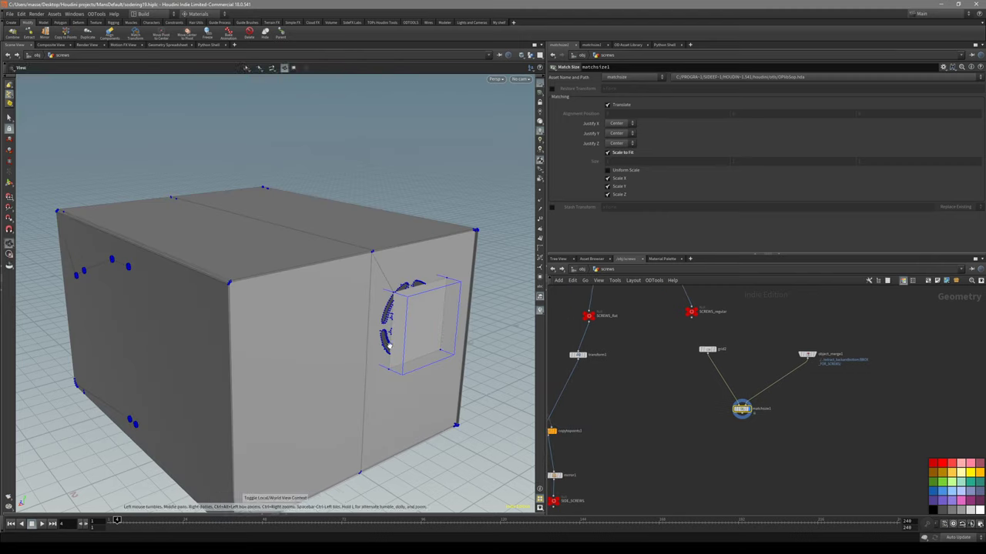
Examine from several angles how the fitted grid lines up with the fan holes on the case
left_click_drag(400, 351, 374, 362, "alt")
right_click_drag(374, 362, 458, 347, "alt")
middle_click_drag(447, 354, 301, 373, "alt")
left_click_drag(300, 373, 306, 325, "alt")
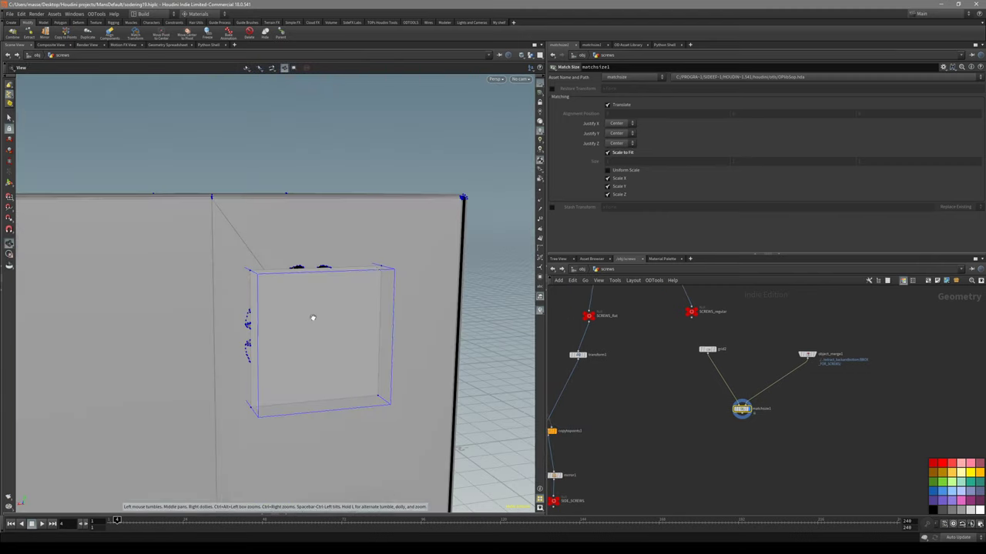
left_click_drag(348, 236, 408, 320, "alt")
left_click_drag(281, 301, 374, 337, "alt")
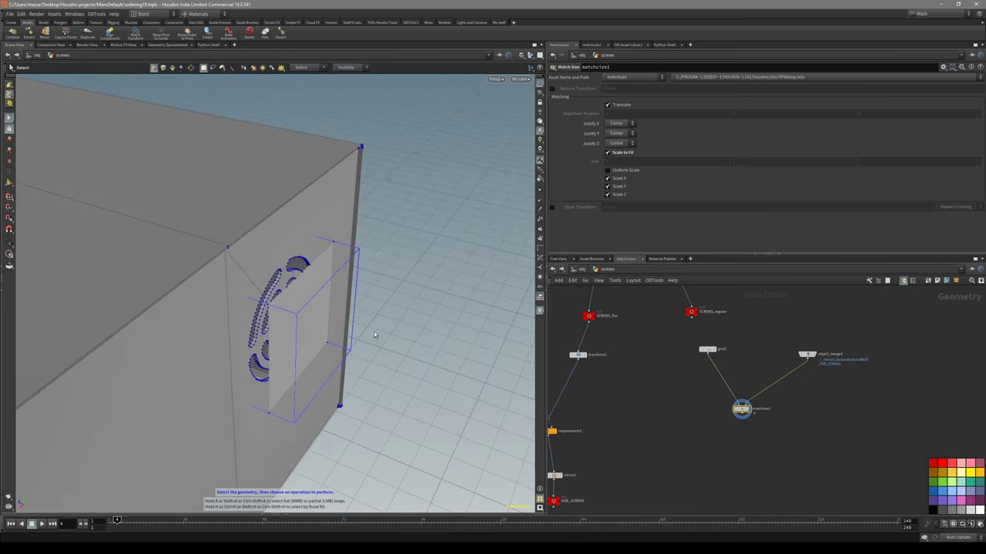
Review the side-screw copy and mirror chain beside the matchsize1 branch, and compare it with the whole case
scroll(699, 436, "down", 2)
middle_click_drag(700, 436, 723, 455)
scroll(733, 400, "up", 3)
scroll(724, 455, "down", 3)
scroll(724, 458, "up", 3)
scroll(730, 409, "down", 2)
scroll(690, 432, "up", 3)
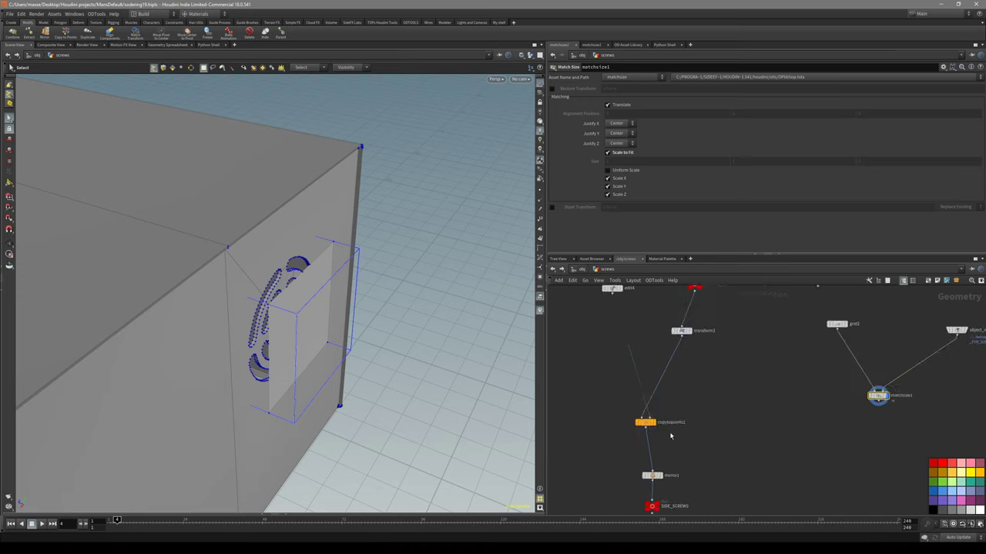
scroll(686, 430, "down", 2)
mouse_move(798, 407)
middle_mouse_down()
mouse_move(704, 397)
mouse_move(799, 424)
mouse_move(790, 424)
middle_mouse_up()
scroll(759, 399, "up", 2)
scroll(679, 389, "down", 1)
left_click_drag(406, 322, 250, 325, "alt")
scroll(265, 326, "down", 4)
left_click_drag(478, 343, 419, 344, "alt")
scroll(419, 343, "up", 3)
scroll(616, 435, "down", 3)
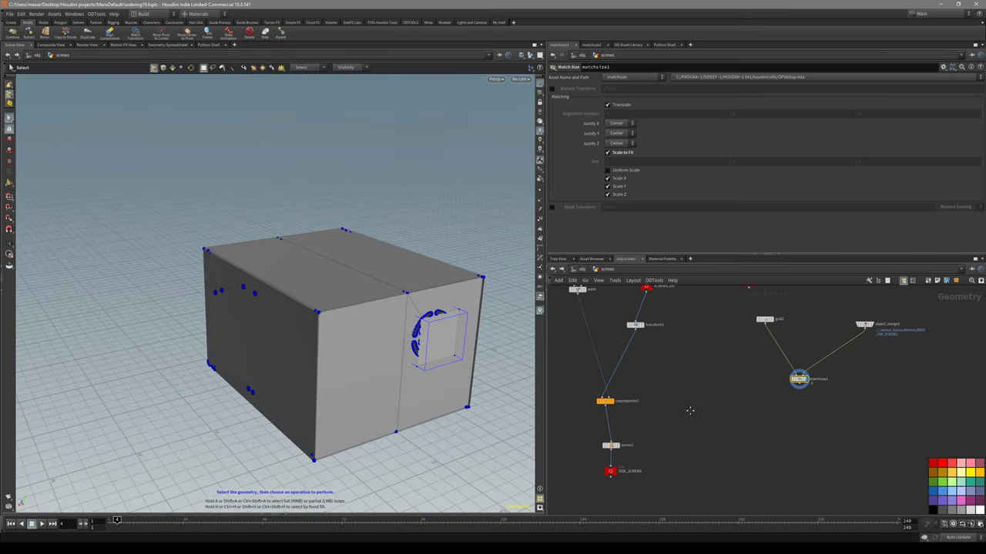
left_click_drag(698, 397, 634, 481)
left_click_drag(638, 400, 628, 493)
scroll(681, 404, "up", 2)
middle_click_drag(607, 503, 697, 429)
left_click(707, 442)
Rearrange the inputs of matchsize1, placing grid2 directly above it and object_merge1 slightly higher and farther out
middle_click_drag(736, 390, 645, 469)
scroll(676, 425, "down", 2)
middle_click_drag(677, 424, 689, 460)
scroll(775, 438, "up", 2)
scroll(754, 454, "up", 1)
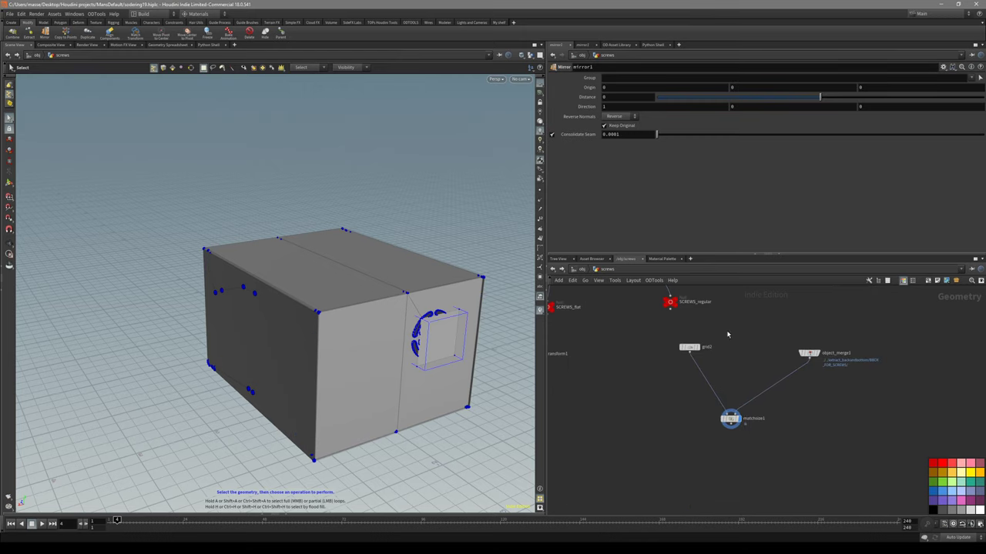
left_click_drag(689, 345, 737, 346)
left_click_drag(809, 352, 826, 331)
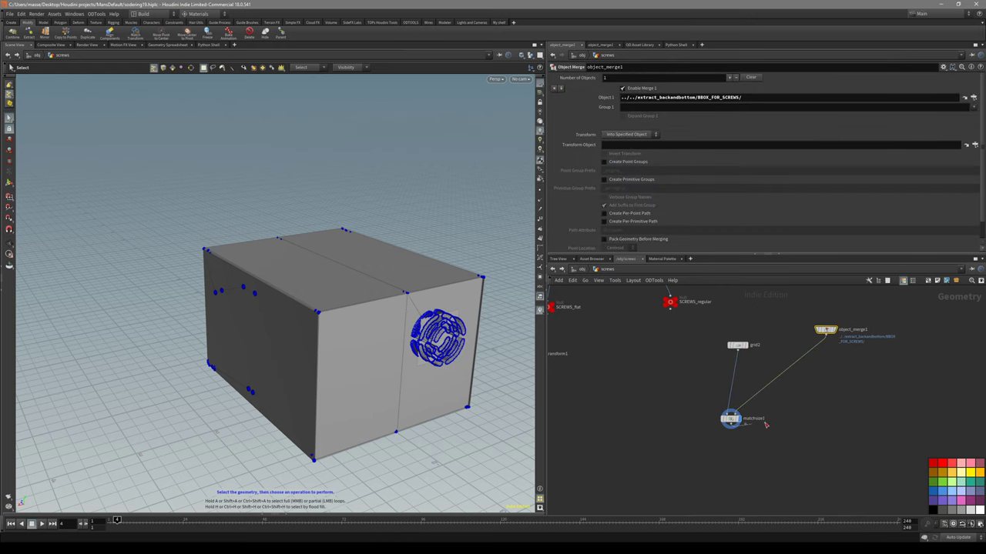
Add a Null node after matchsize1 and name it back_screws
left_click_drag(731, 418, 799, 412)
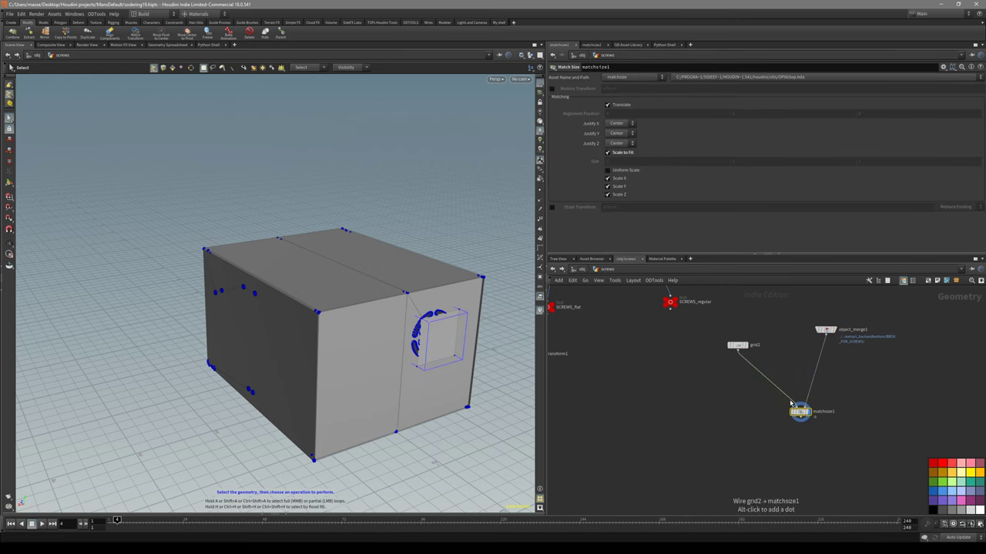
key("Tab")
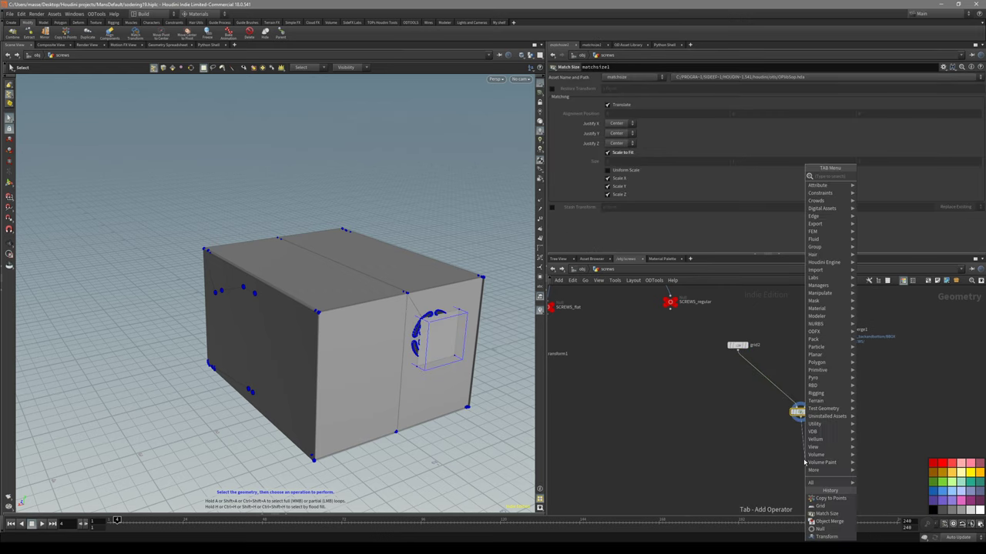
type("null")
key("Return")
key("Return")
left_click(821, 459)
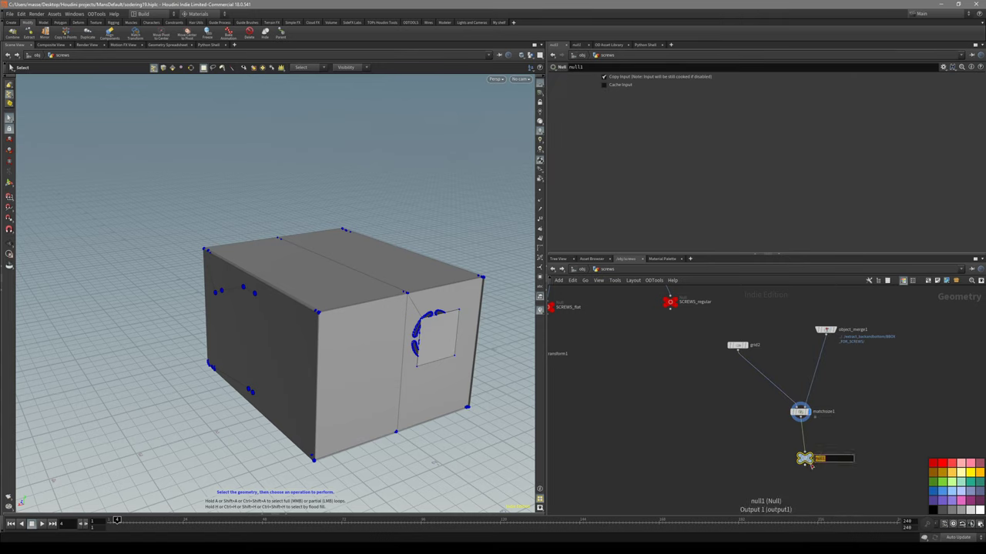
type("back_screws")
key("Return")
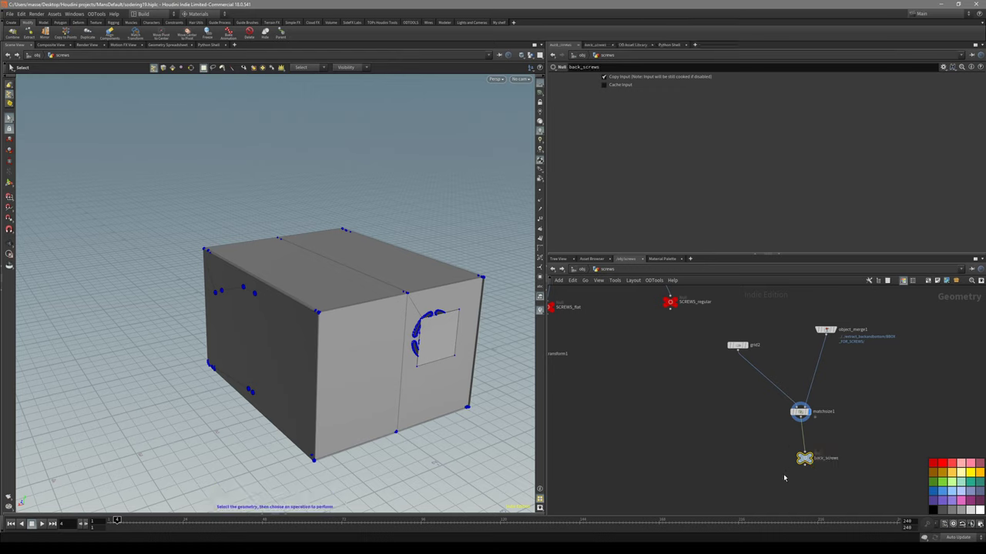
Colour the back_screws null blue
left_click(931, 463)
scroll(864, 434, "down", 2)
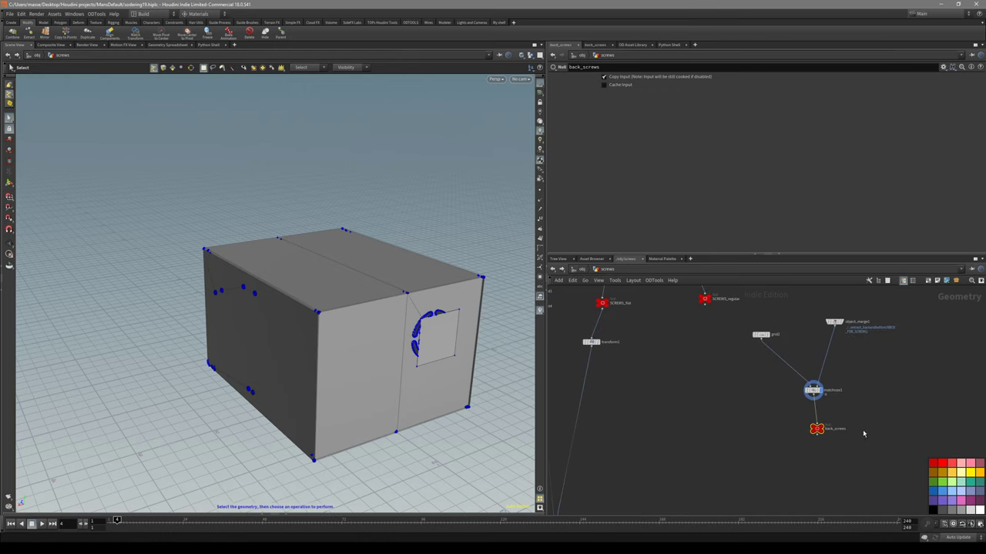
left_click(888, 436)
left_click(816, 428)
left_click(933, 491)
left_click(850, 436)
scroll(850, 436, "up", 2)
scroll(850, 437, "up", 1)
scroll(874, 439, "down", 2)
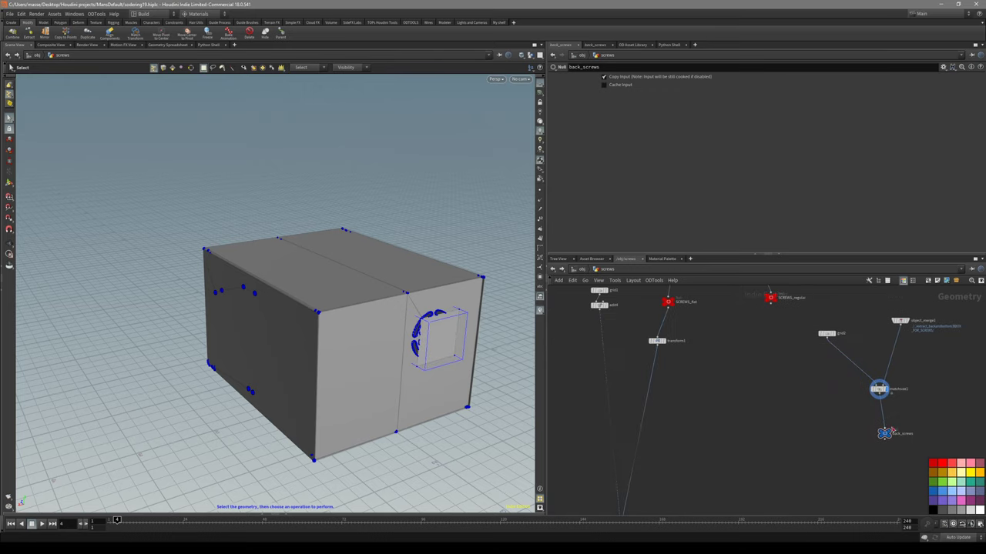
scroll(883, 442, "up", 2)
scroll(874, 440, "down", 2)
Duplicate the back_screws null, cut the copy free of its input wire, and place it beside the grid1 and edit4 nodes
left_click_drag(866, 438, 688, 413, "alt")
key("y")
left_click_drag(723, 383, 740, 436)
middle_click_drag(733, 429, 831, 463)
scroll(832, 463, "down", 3)
left_click_drag(806, 455, 659, 415)
scroll(730, 393, "up", 2)
Display edit4 and connect its output to the duplicated null
left_click(704, 373)
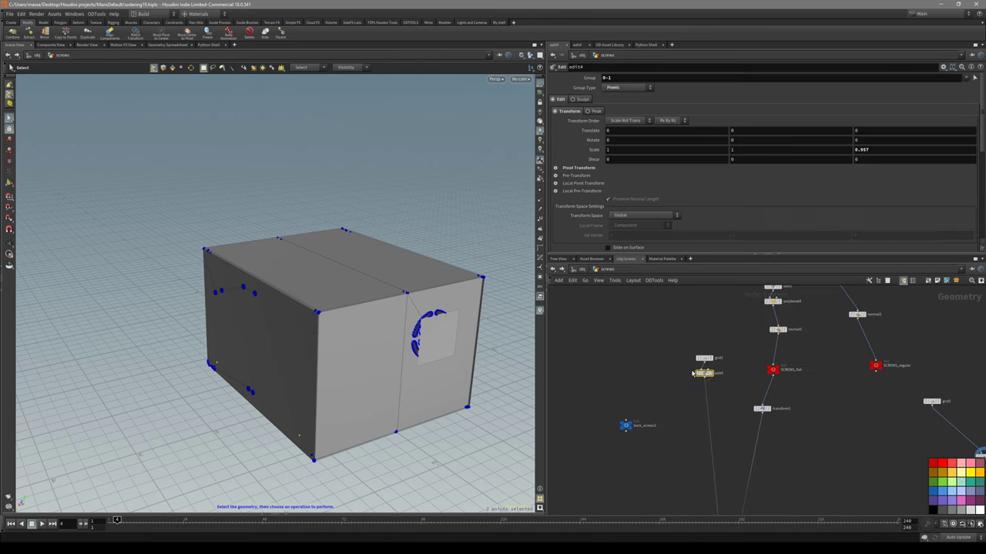
left_click(712, 373)
left_click_drag(398, 311, 415, 331, "alt")
scroll(639, 412, "up", 3)
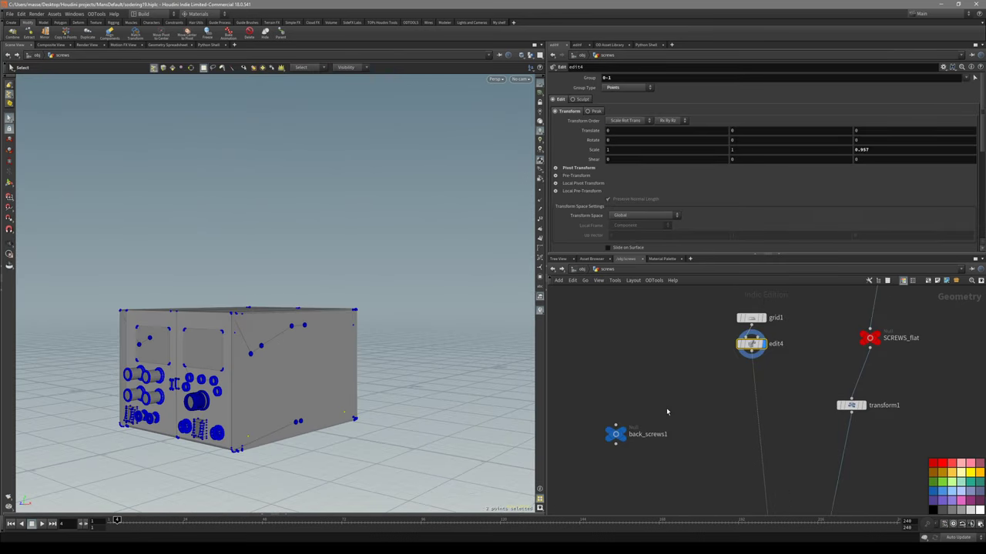
left_click(752, 355)
left_click(615, 423)
Rename the duplicated null as side_screws
double_click(644, 435)
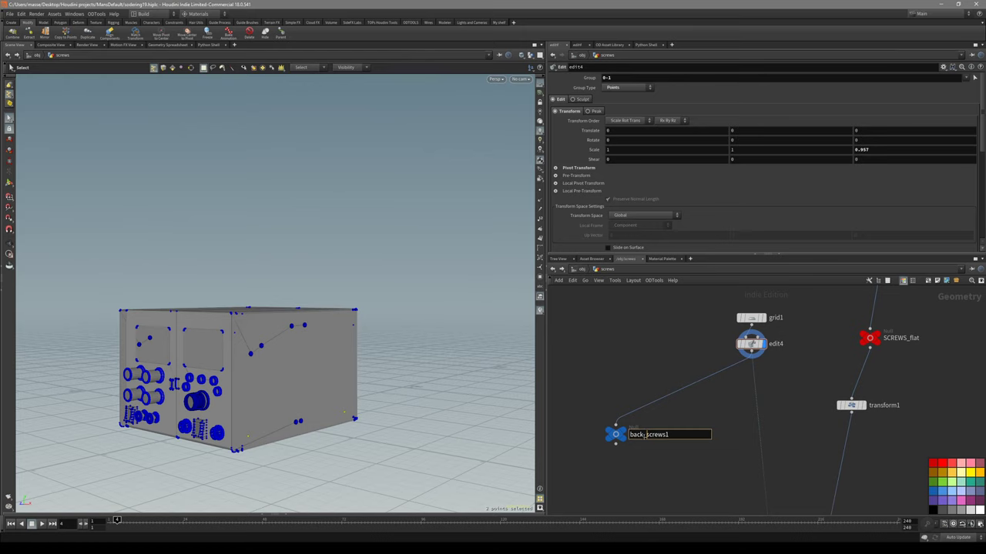
key("BackSpace")
key("BackSpace")
key("BackSpace")
type("sid")
key("BackSpace")
key("Return")
Cut the wires running from edit4 and transform1 into the Copy to Points node
scroll(685, 436, "down", 4)
middle_click_drag(693, 435, 653, 347)
scroll(735, 471, "down", 1)
middle_click_drag(741, 475, 721, 397)
key("y")
left_click_drag(752, 379, 623, 405)
Rearrange the nodes around side_screws and SCREWS_flat, and delete the selected transform1 node
middle_click_drag(687, 354, 667, 442)
scroll(635, 390, "up", 3)
mouse_move(567, 371)
left_mouse_down()
mouse_move(656, 409)
mouse_move(641, 401)
left_mouse_up()
scroll(647, 396, "down", 2)
middle_click_drag(672, 370, 671, 433)
left_click_drag(678, 365, 628, 398)
left_click_drag(638, 459, 628, 448)
middle_click_drag(715, 439, 695, 401)
scroll(701, 405, "up", 3)
left_click_drag(671, 379, 690, 389)
middle_click(690, 389)
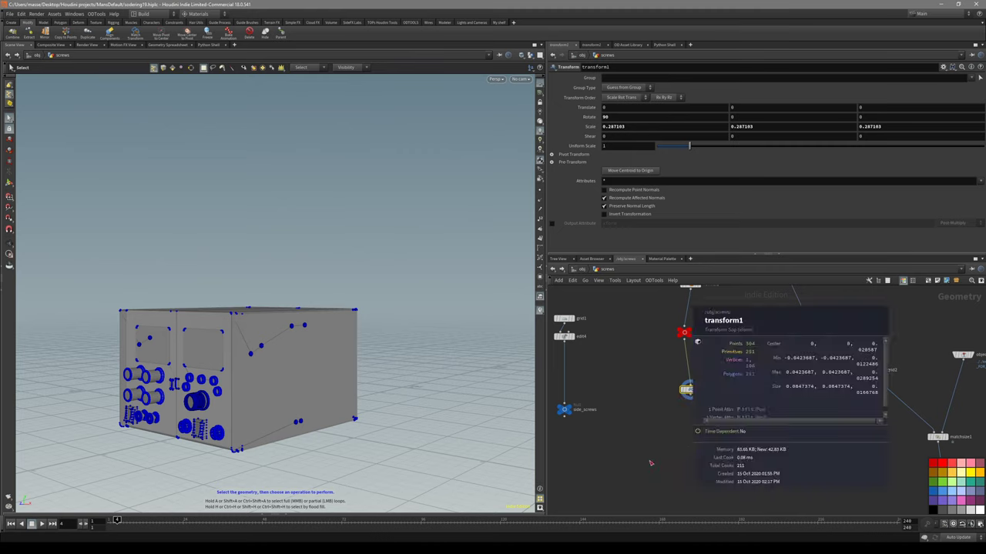
middle_click_drag(651, 443, 636, 479)
key("Delete")
Show the case from the bottom and add a Curve node below back_screws
left_click_drag(331, 416, 352, 377)
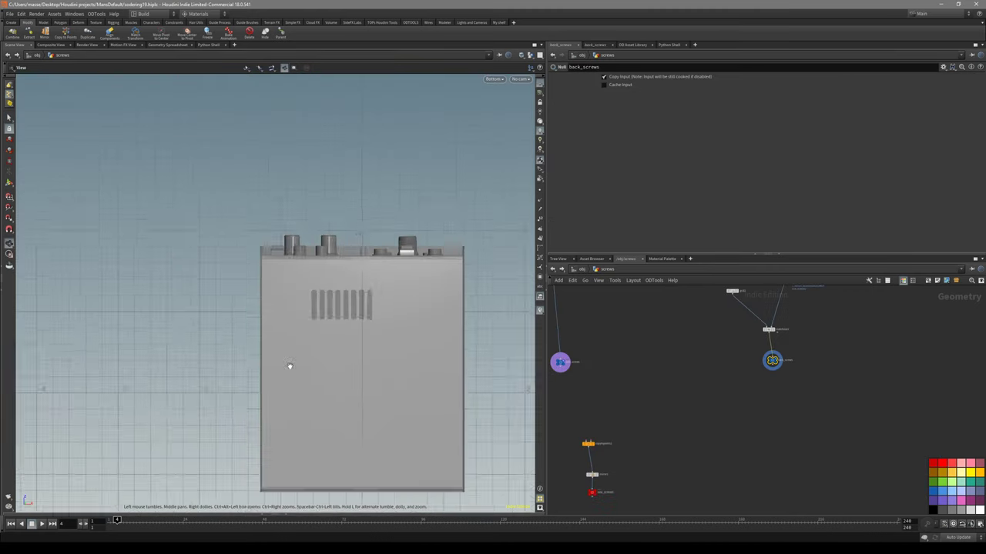
scroll(365, 313, "up", 5)
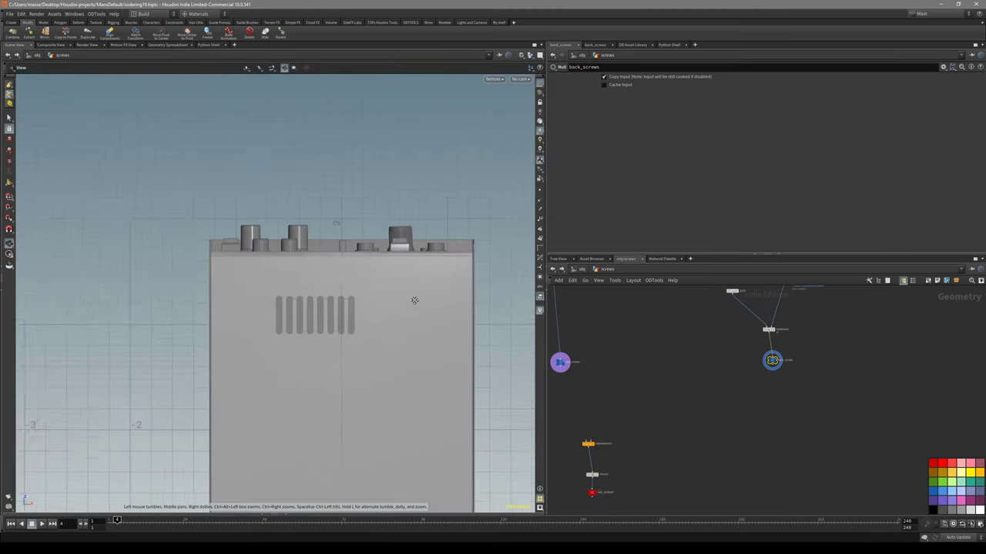
key("Escape")
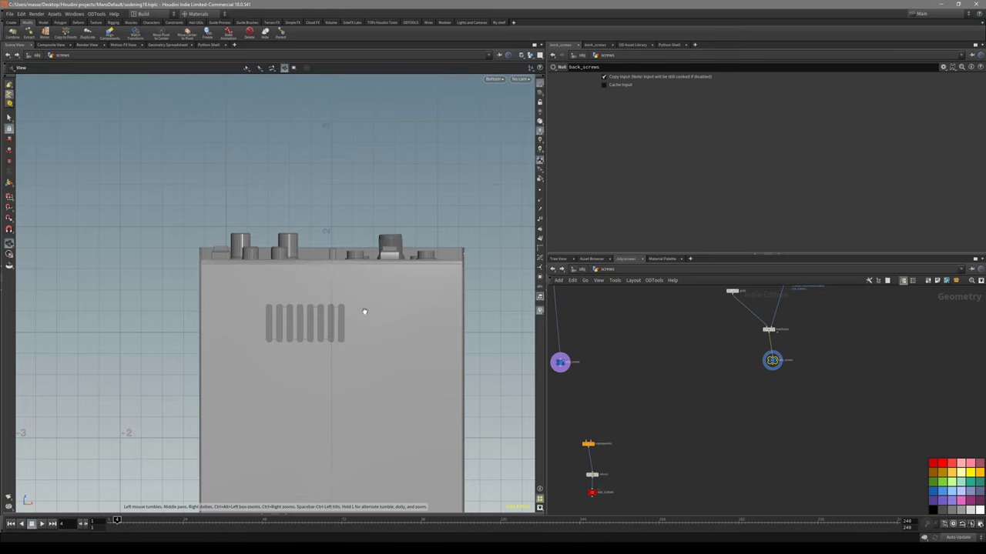
middle_click_drag(747, 424, 709, 412)
key("Tab")
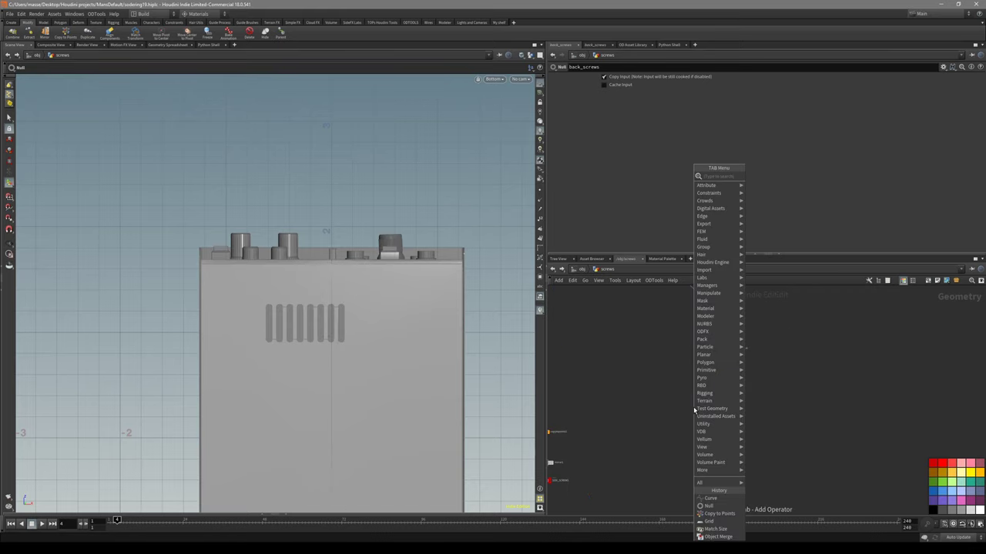
type("curve")
key("Return")
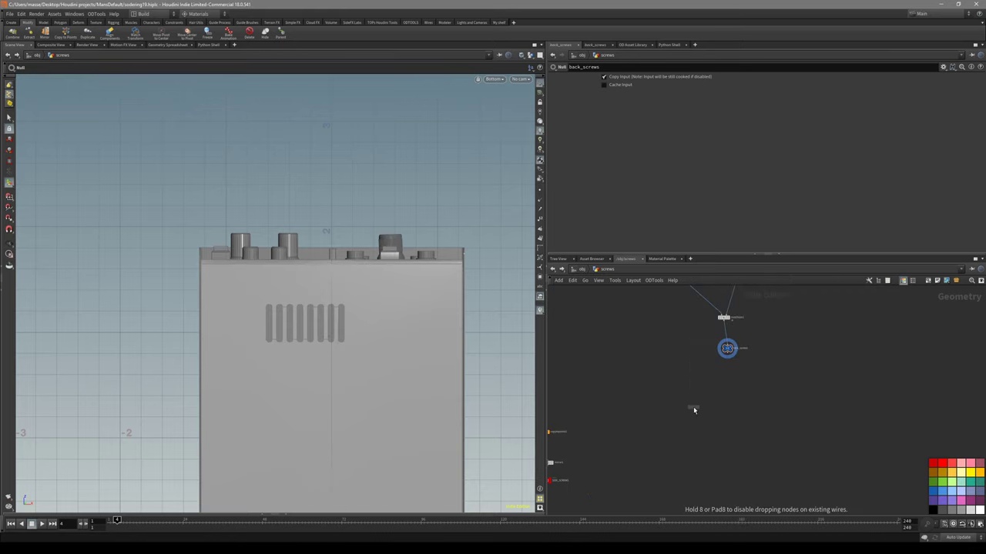
middle_click_drag(353, 410, 372, 376, "alt")
key("ctrl+z")
key("ctrl+z")
key("ctrl+z")
key("ctrl+z")
key("ctrl+z")
key("ctrl+z")
key("ctrl+z")
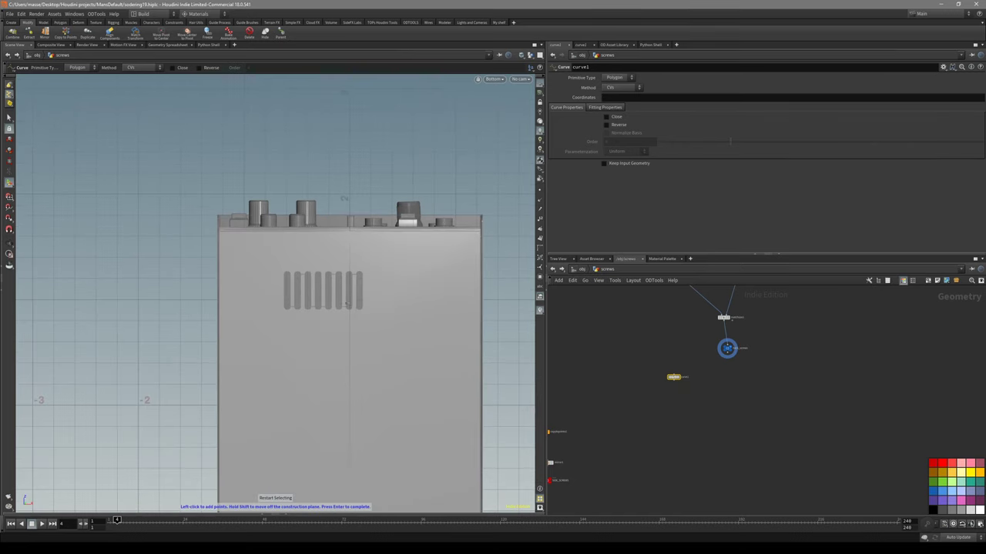
Draw a two-point curve across the underside near the front edge, from about X -0.91 to 0.86 at Z 1.6
middle_click_drag(255, 233, 236, 314, "alt")
left_click(233, 315)
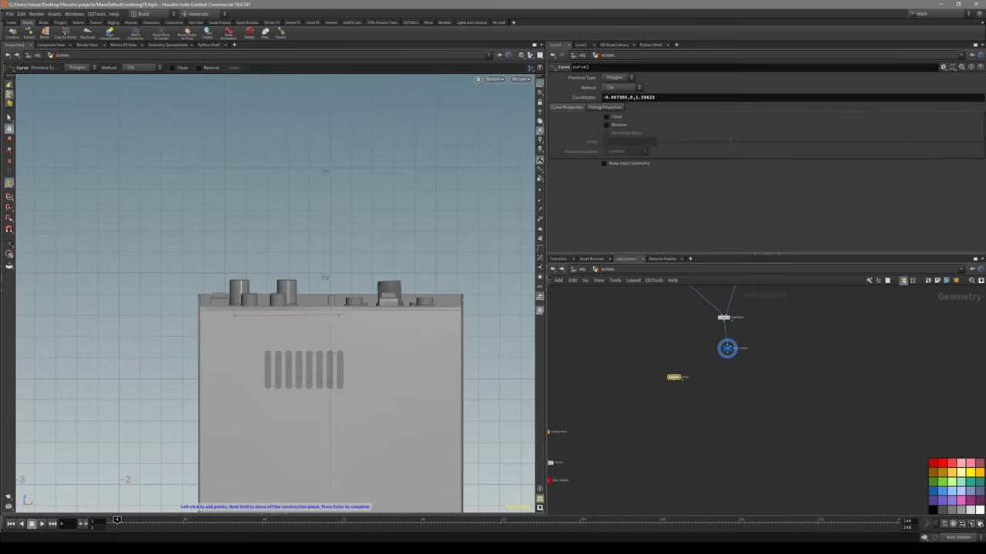
left_click(420, 315)
key("Return")
key("space+y")
middle_click_drag(349, 345, 357, 324)
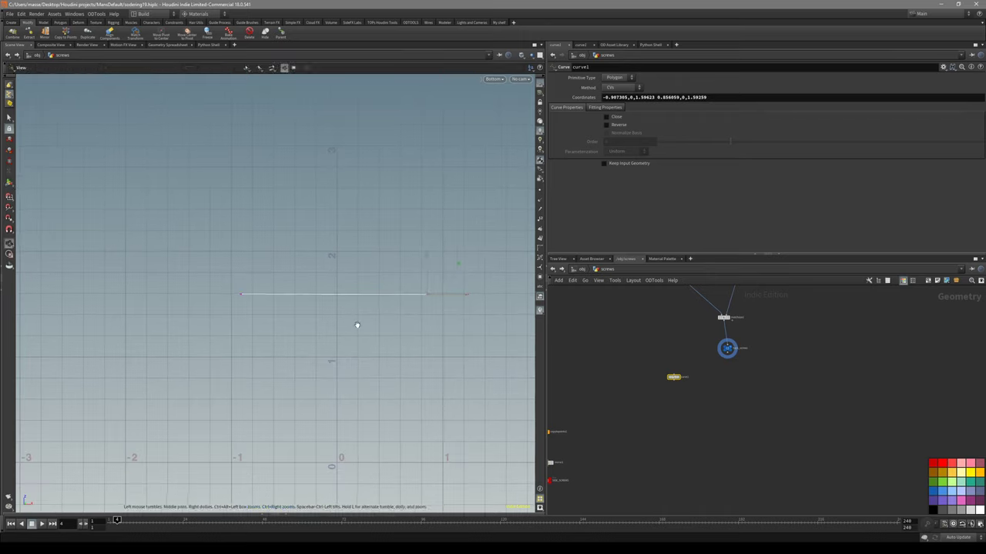
key("space+y")
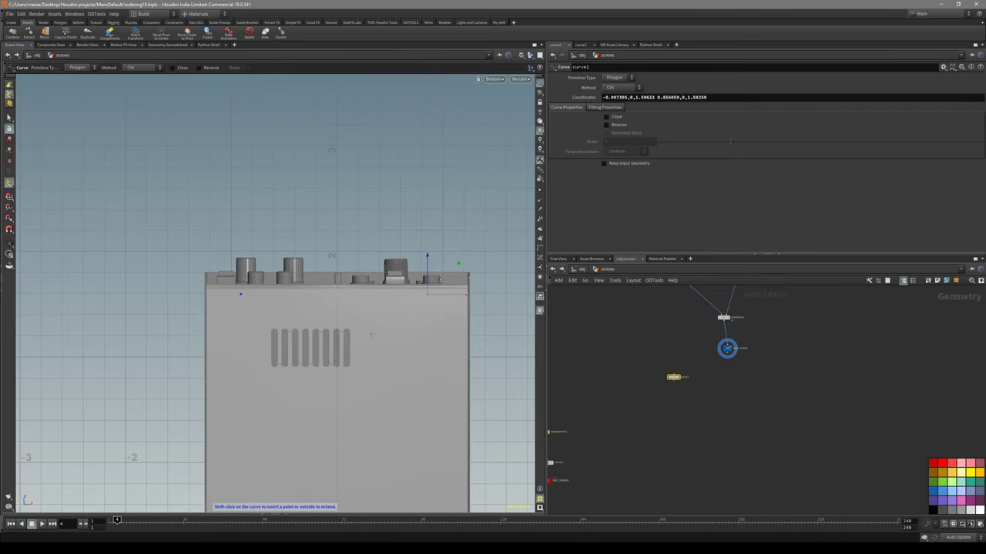
Examine the screw positions in the Photos reference image of the underside, and return to Houdini
middle_click_drag(359, 334, 365, 296, "alt")
middle_click_drag(346, 369, 360, 325, "alt")
scroll(360, 326, "down", 1)
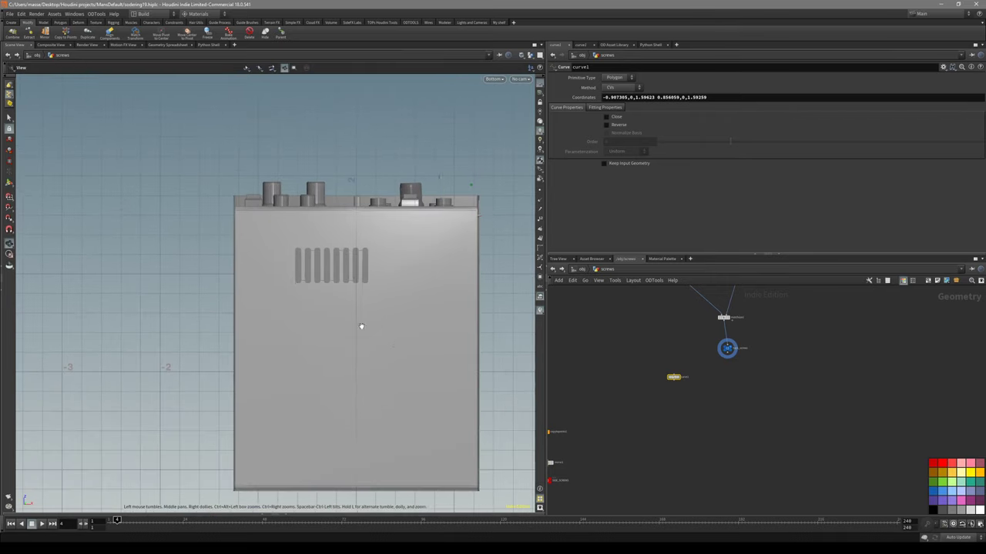
mouse_move(575, 533)
left_click(532, 516)
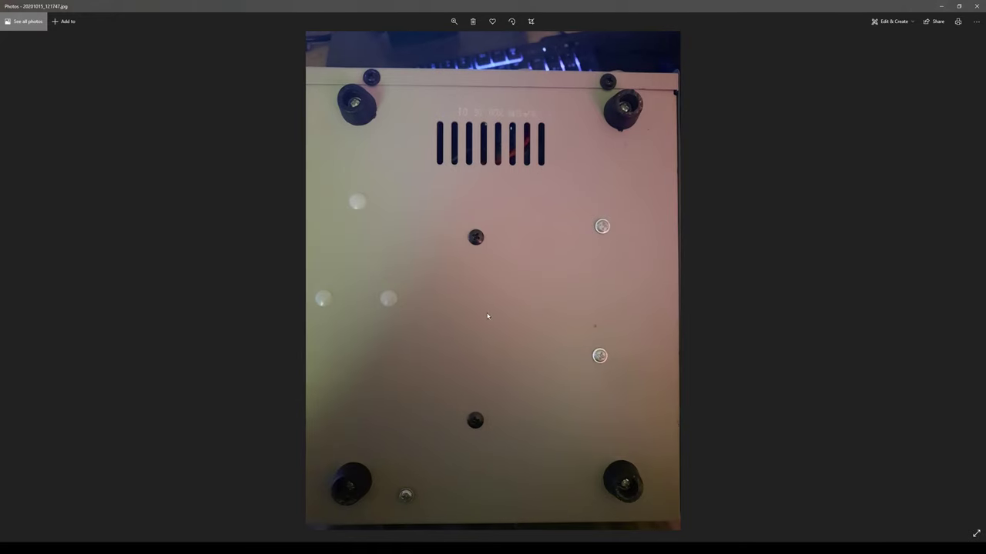
mouse_move(387, 535)
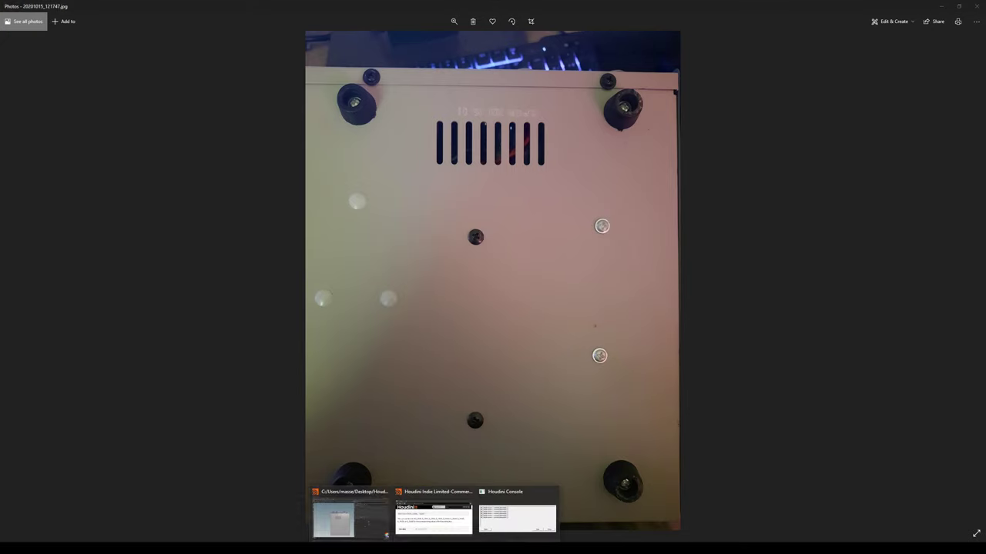
left_click(373, 517)
Duplicate the curve1 node and clear all points from the copy
scroll(679, 378, "up", 3)
left_click_drag(674, 378, 755, 395, "alt")
key("Delete")
key("Delete")
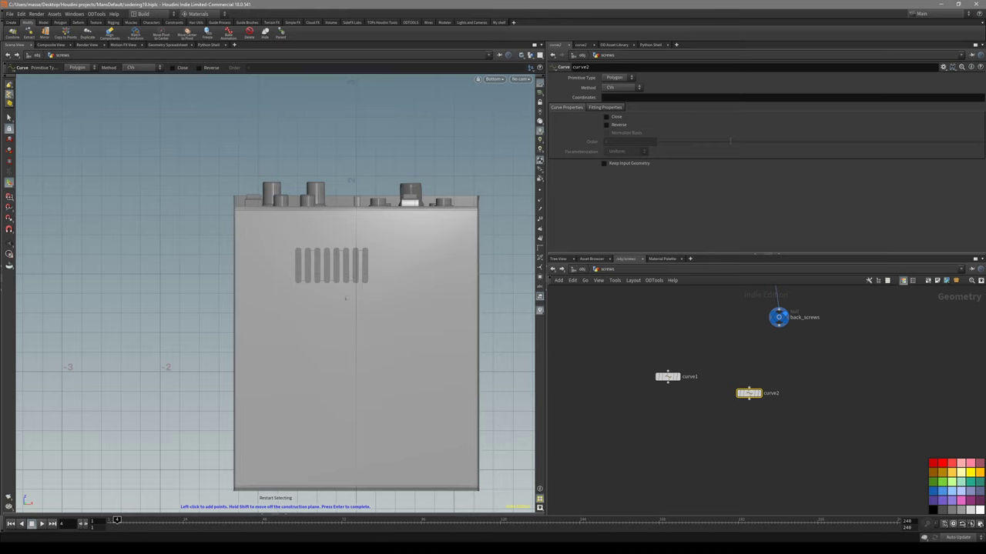
Draw a two-point lengthwise curve along the middle of the underside, from about Z 0.69 to -0.36 at X -0.15, and display it
left_click(340, 305)
left_click(340, 407)
key("Return")
left_click(758, 394)
key("space+y")
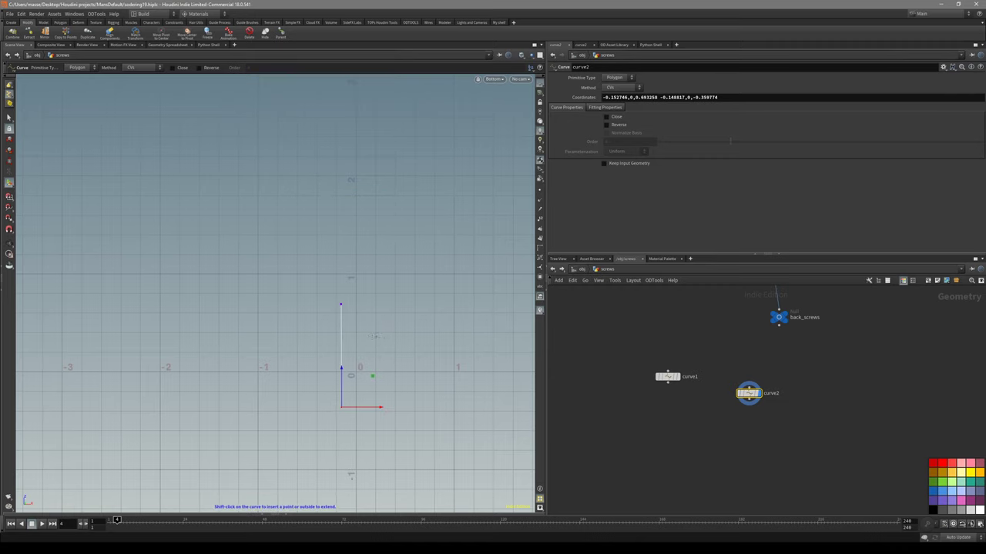
key("s")
key("space+y")
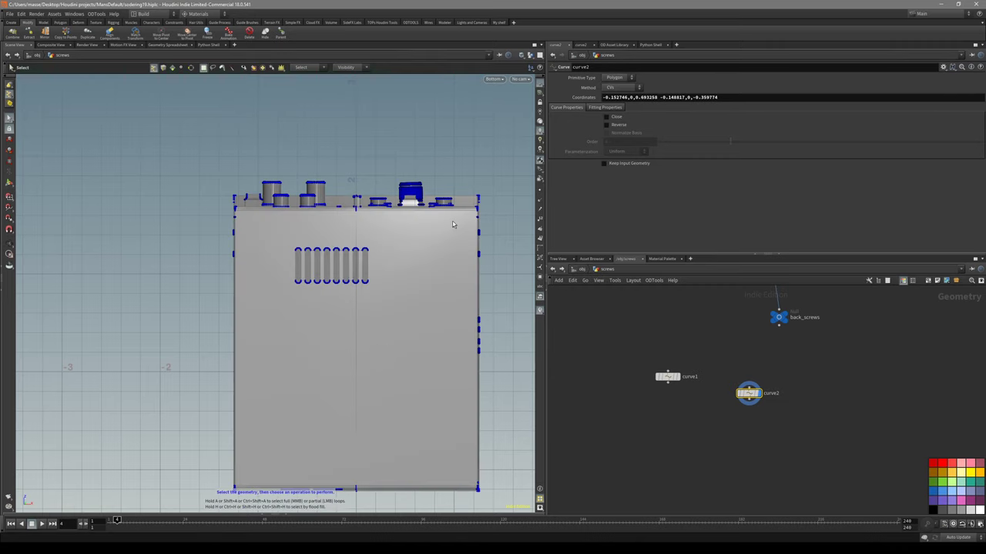
Merge curve1 and curve2, and check the remaining screws in the reference photo of the underside
left_click_drag(667, 376, 683, 405)
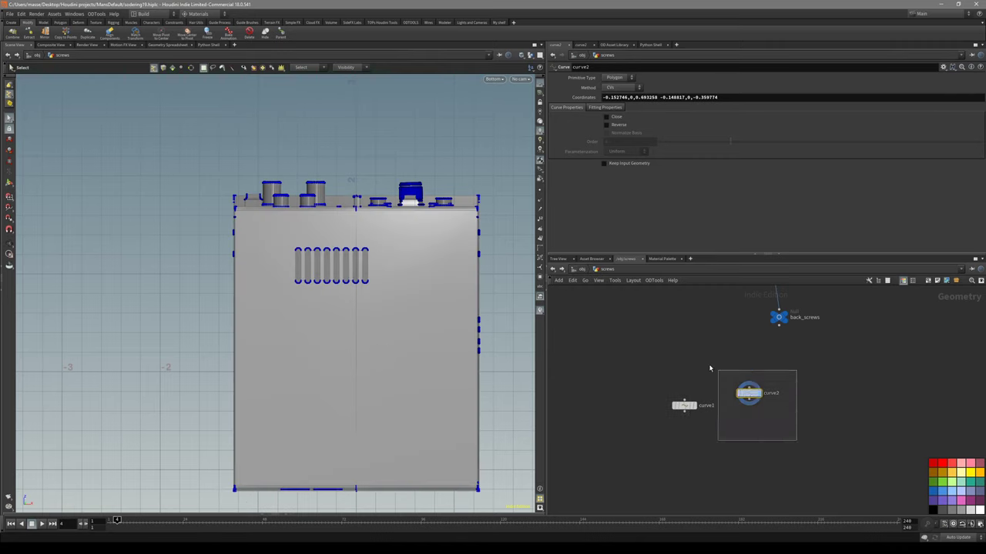
left_click_drag(748, 403, 720, 457)
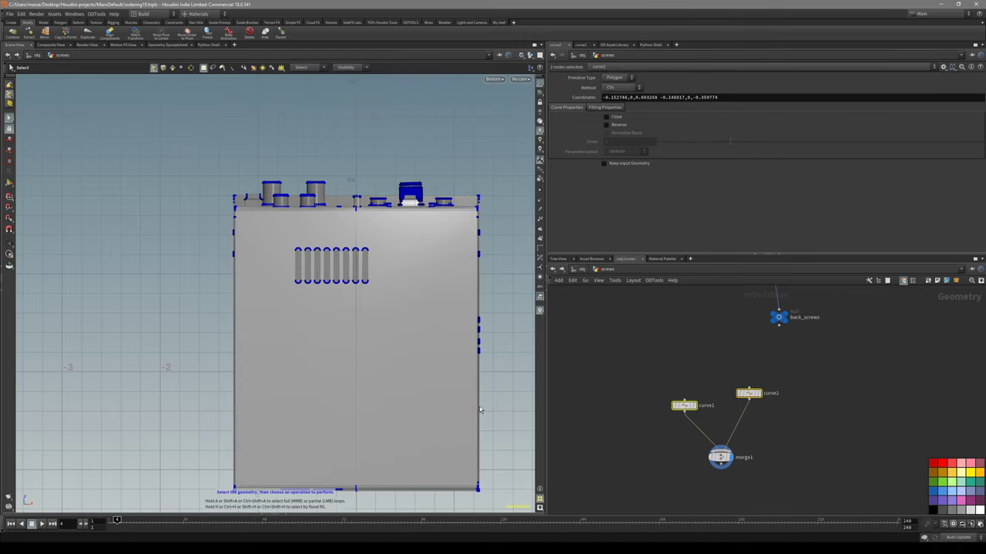
left_click(563, 548)
left_click(534, 512)
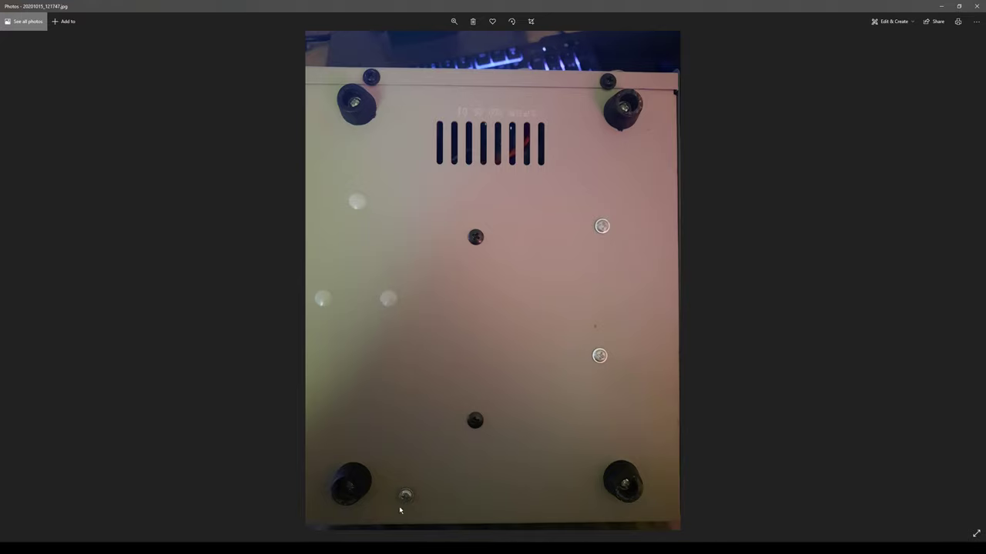
left_click(940, 6)
middle_click_drag(756, 403, 717, 435)
left_click_drag(722, 406, 683, 372)
left_click_drag(688, 381, 760, 398, "alt")
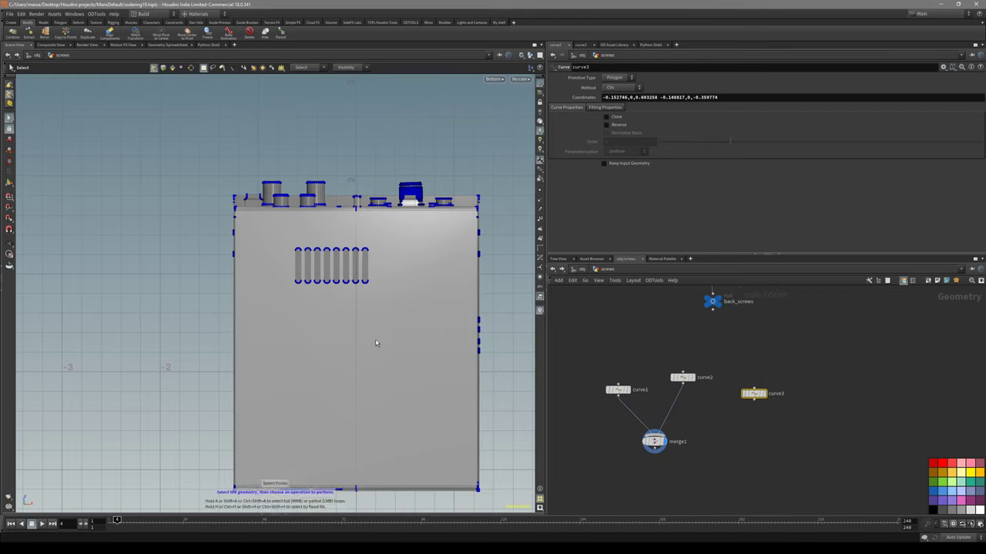
key("Return")
key("Delete")
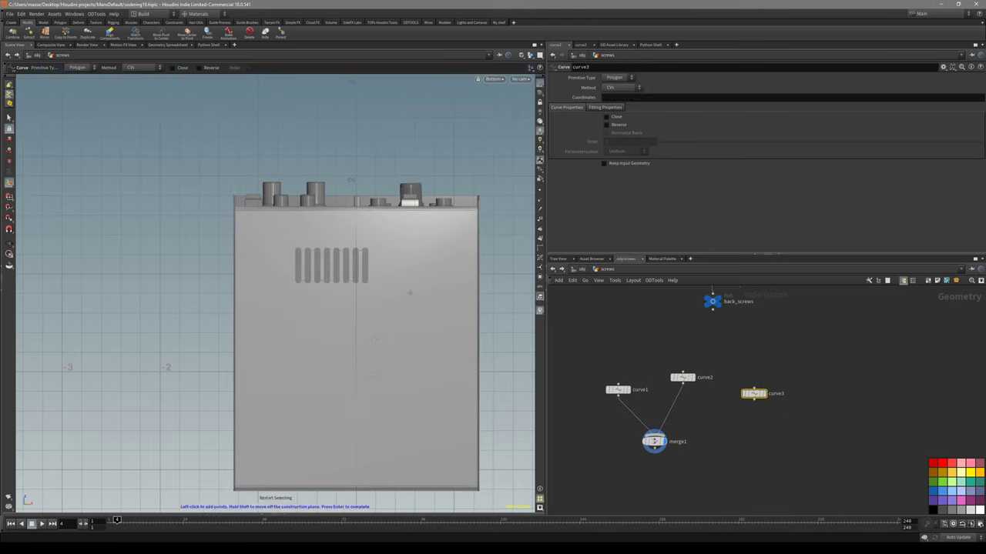
left_click(410, 284)
key("Delete")
Duplicate curve2 and, with an Edit node, move the copy's points by about 0.68 in X and 0.33 in Z
left_click_drag(722, 348, 680, 402)
left_click_drag(682, 378, 758, 390, "alt")
key("Return")
key("s")
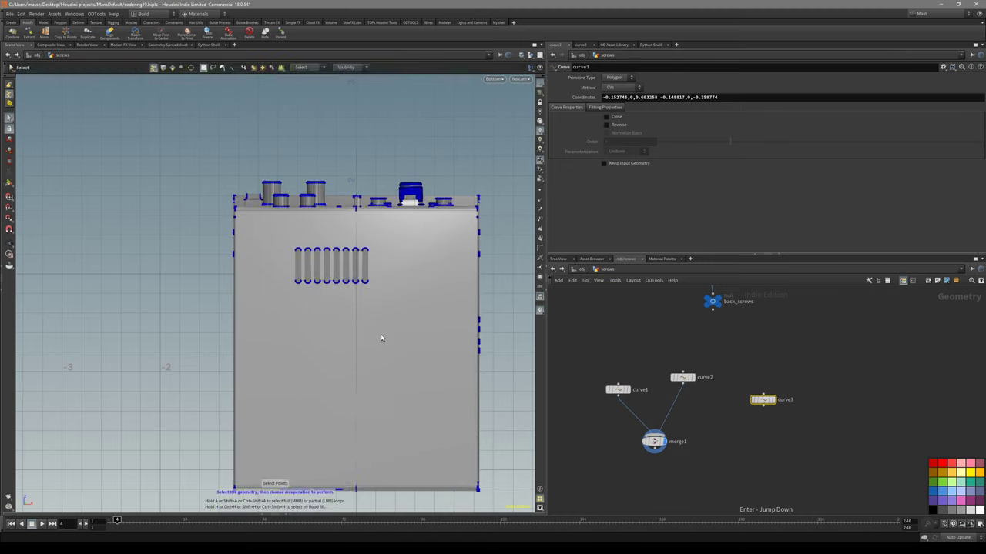
left_click(773, 400)
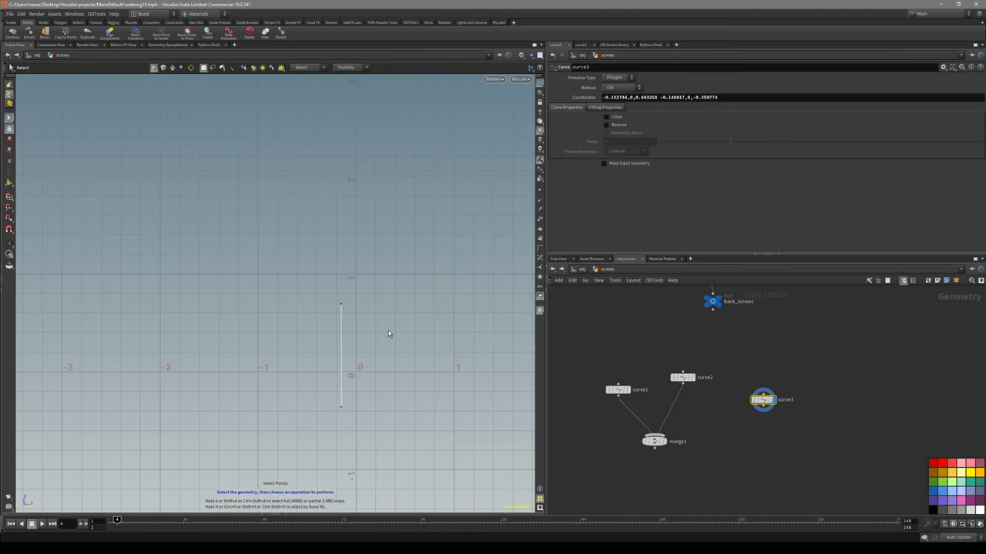
key("t")
left_click_drag(373, 326, 444, 299)
left_click_drag(763, 399, 726, 441)
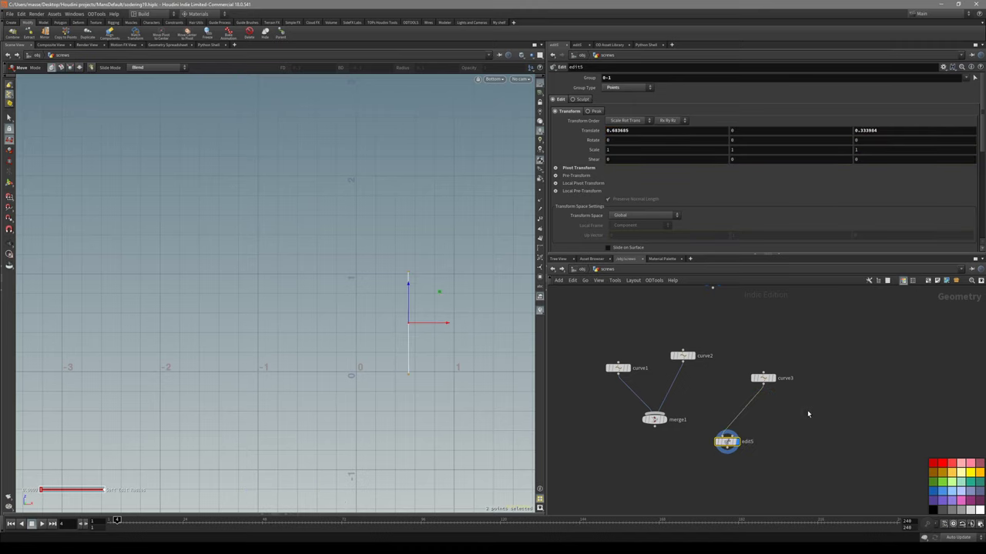
Extend curve3 with a third point at about X -0.74, Z -0.94
left_click(763, 379)
left_click(338, 426, "shift")
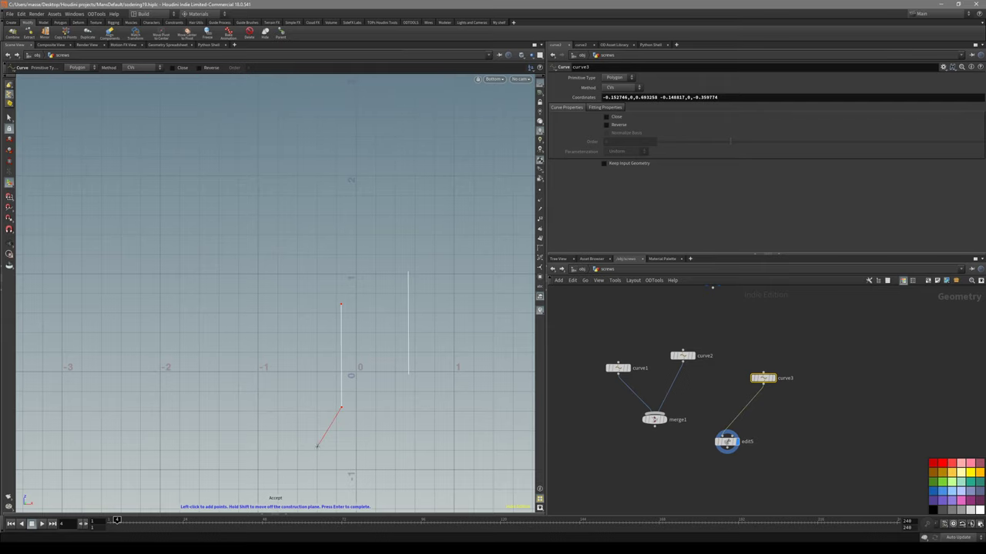
left_click(283, 463)
key("Return")
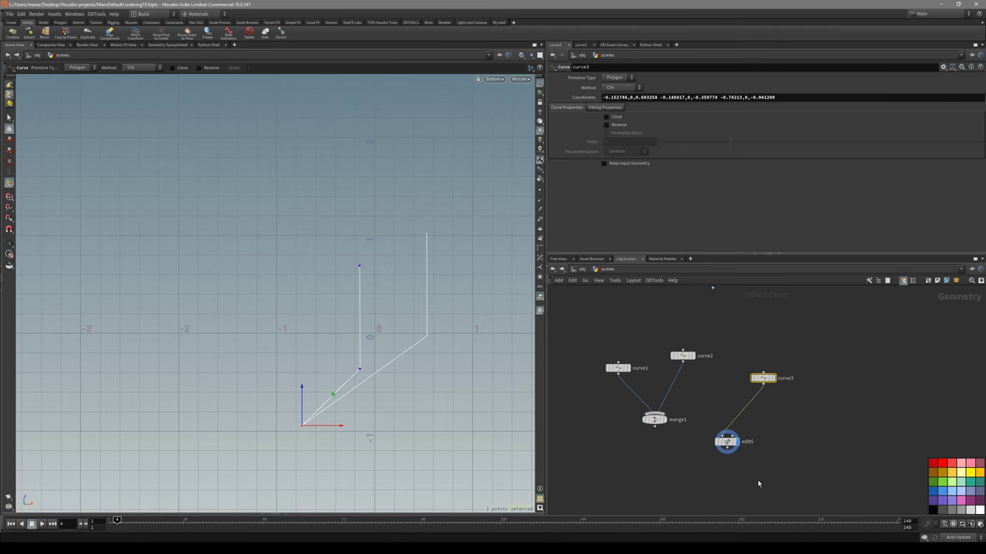
Review the layout of the named null outputs side_flat, bottom_regular and bottom_flat in the screws network
left_click(723, 436)
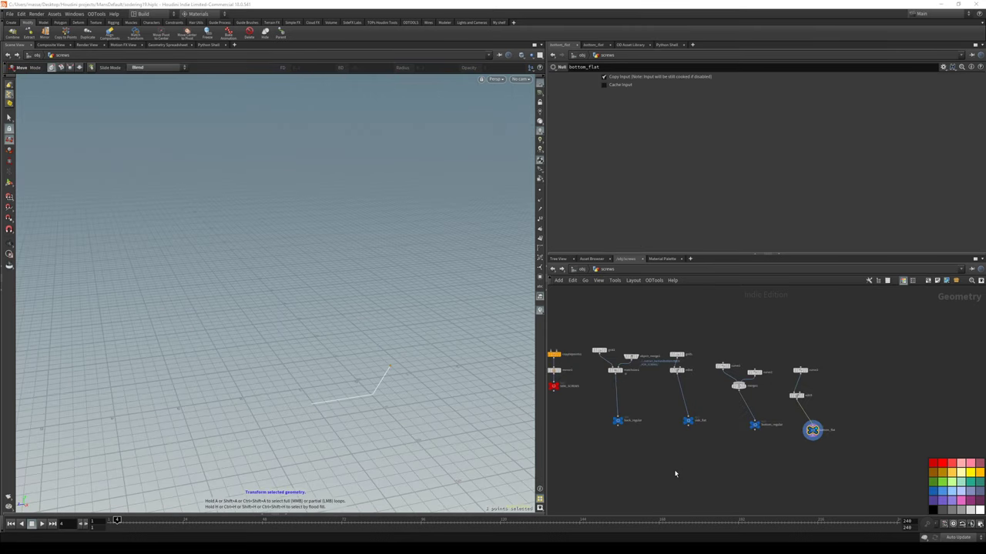
middle_click_drag(629, 456, 712, 466)
scroll(713, 466, "down", 1)
scroll(754, 444, "up", 3)
middle_click_drag(755, 442, 693, 445)
left_click(657, 428)
scroll(785, 469, "up", 2)
left_click(748, 407)
mouse_move(789, 466)
middle_mouse_down()
mouse_move(748, 458)
mouse_move(793, 462)
middle_mouse_up()
left_click(828, 410)
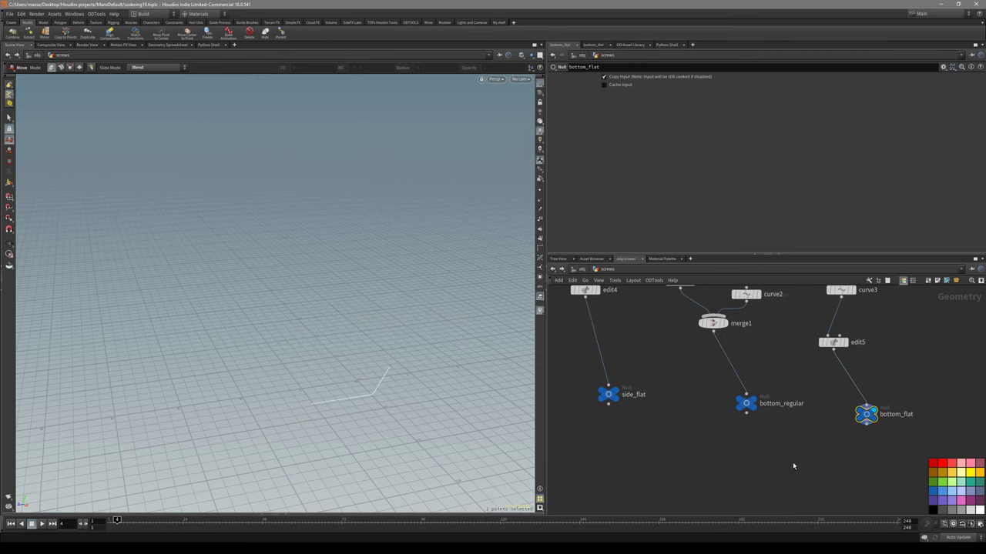
scroll(789, 448, "down", 1)
middle_click_drag(695, 457, 747, 437)
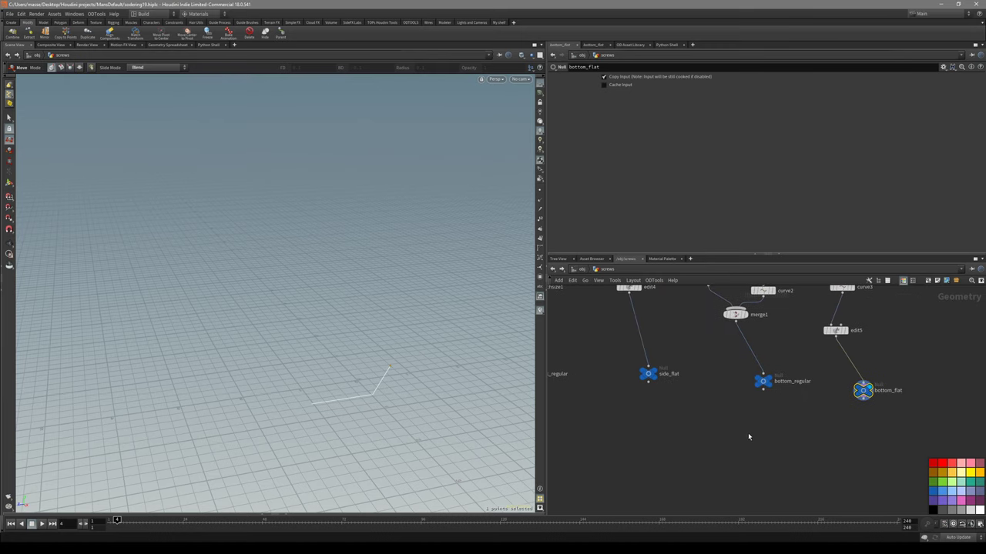
Move the bottom_regular null closer beneath merge1 to tidy the row of named outputs
left_click_drag(763, 382, 749, 362)
middle_click_drag(591, 417, 645, 435)
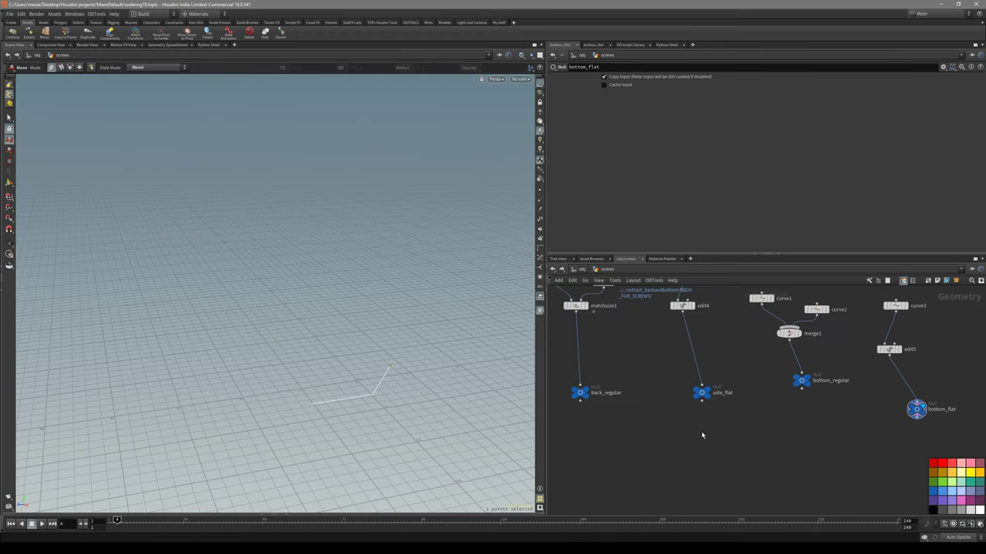
middle_click_drag(827, 432, 812, 446)
Merge the side_flat and bottom_flat outputs into a new merge node placed below them
left_click_drag(747, 453, 692, 409)
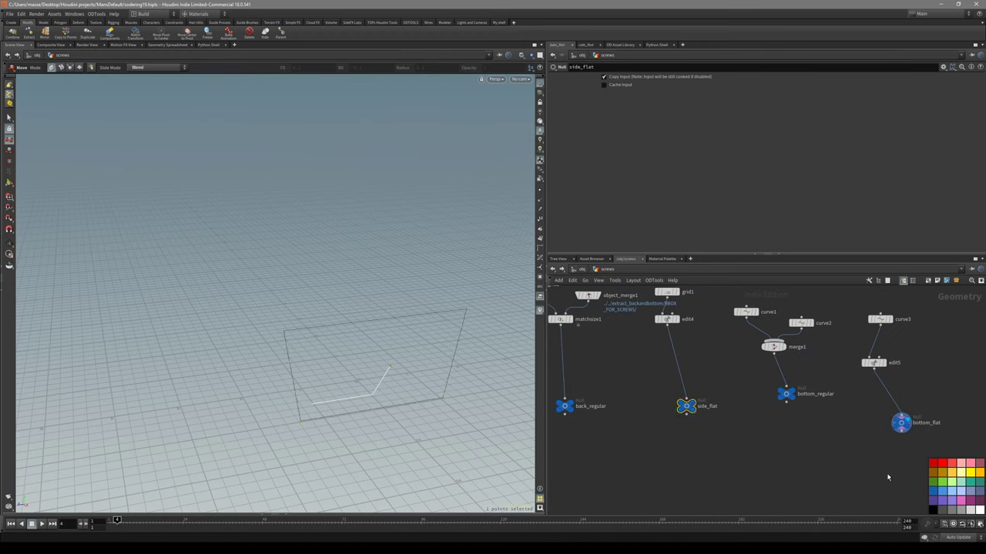
left_click(904, 415, "shift")
left_click(686, 415)
left_click(774, 473, "alt")
key("Escape")
middle_click_drag(842, 495, 877, 459)
left_click_drag(818, 443, 894, 475)
Merge the bottom_regular and back_regular outputs into a second merge node, and display each merge to check it
left_click_drag(846, 385, 813, 351)
left_click_drag(625, 410, 665, 461, "shift")
key("Escape")
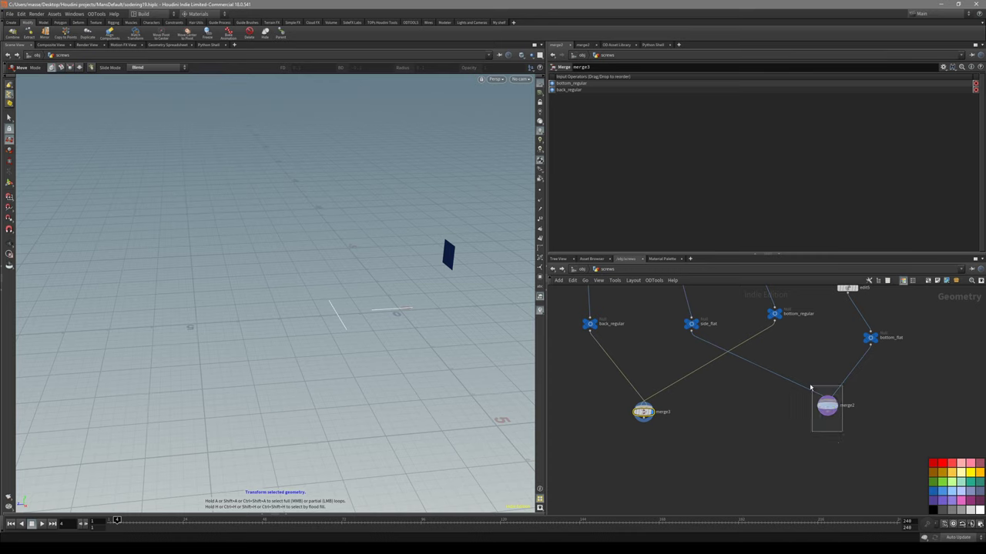
left_click_drag(809, 385, 809, 384)
key("r")
left_click_drag(672, 433, 636, 393)
key("r")
Add a Name node after merge3 and align it directly below the merge
left_click(645, 423)
key("Tab")
type("name")
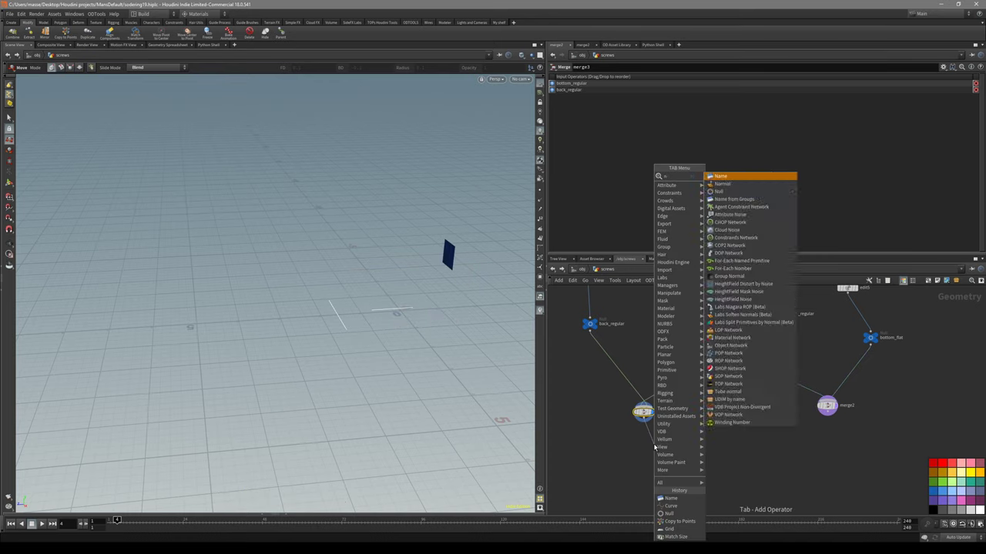
key("Return")
left_click(655, 446)
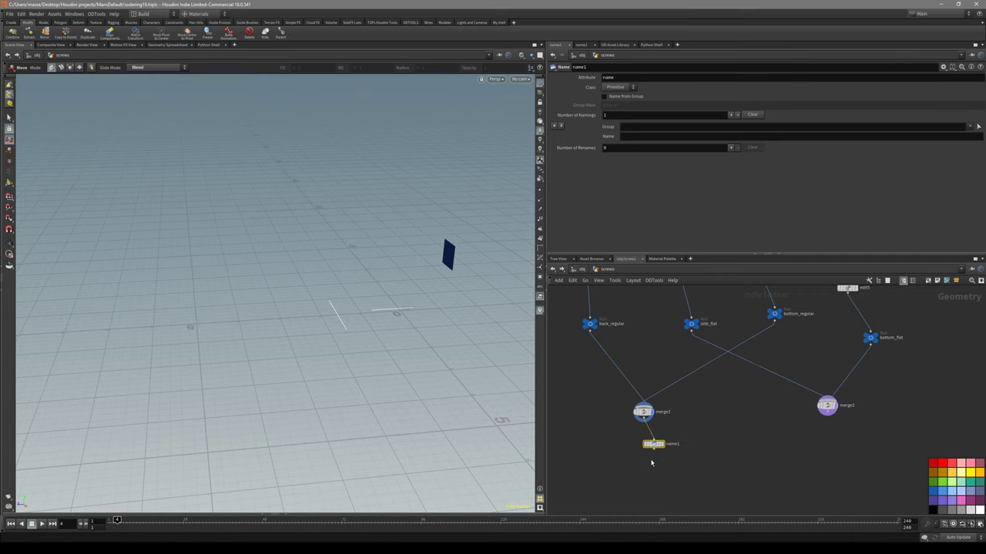
left_click_drag(653, 444, 643, 453)
Enter regular as the Name value of name1 and leave its Group empty
left_click(649, 126)
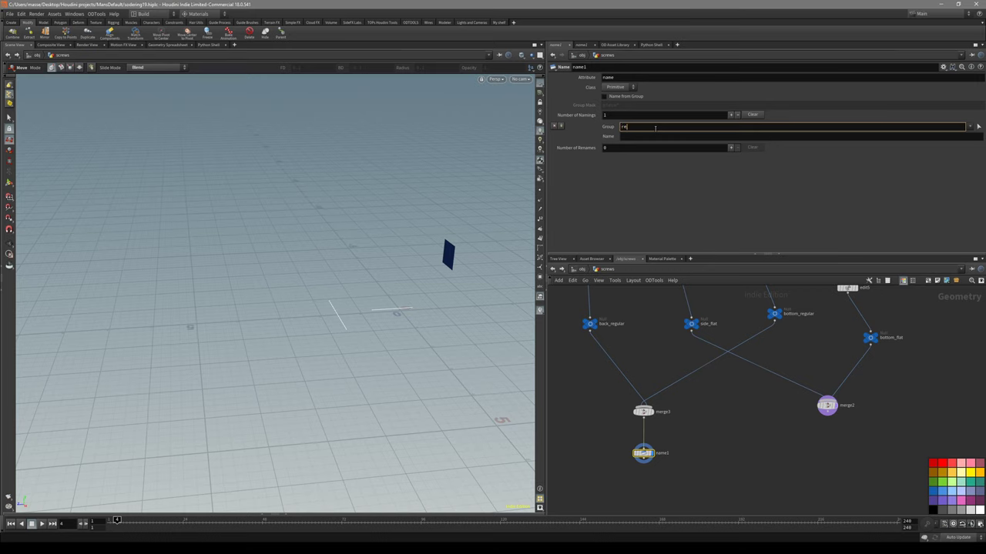
type("regular")
key("Return")
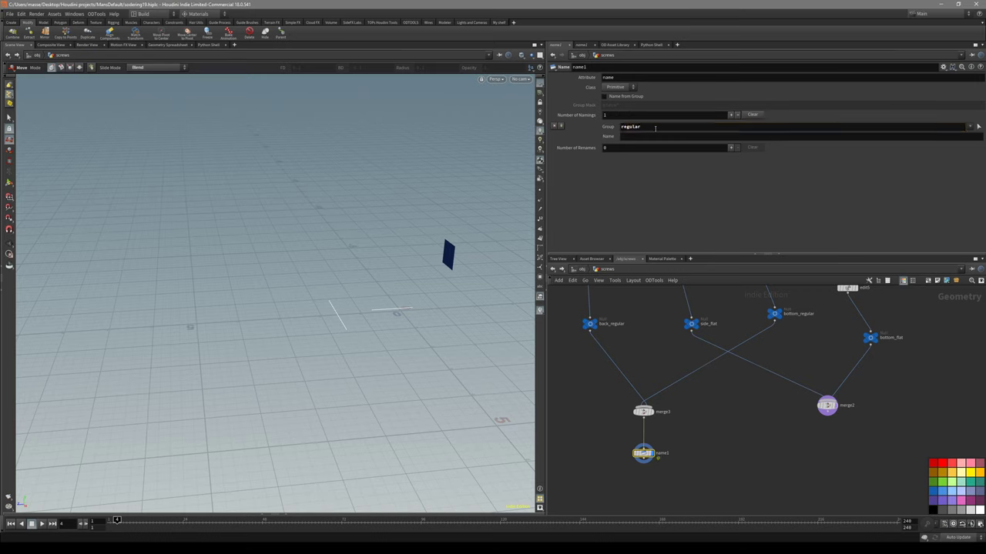
double_click(631, 126)
left_click(644, 136)
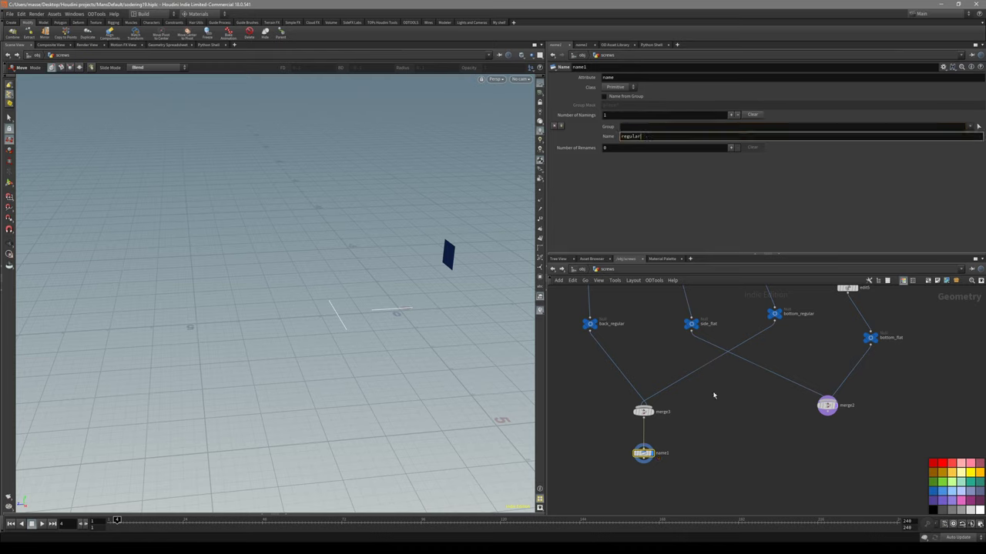
Duplicate name1 beneath the flat outputs' merge and set the copy's Name value to flat
left_click_drag(649, 454, 827, 416, "alt")
left_click(653, 137)
type("flat")
key("Return")
scroll(753, 454, "down", 2)
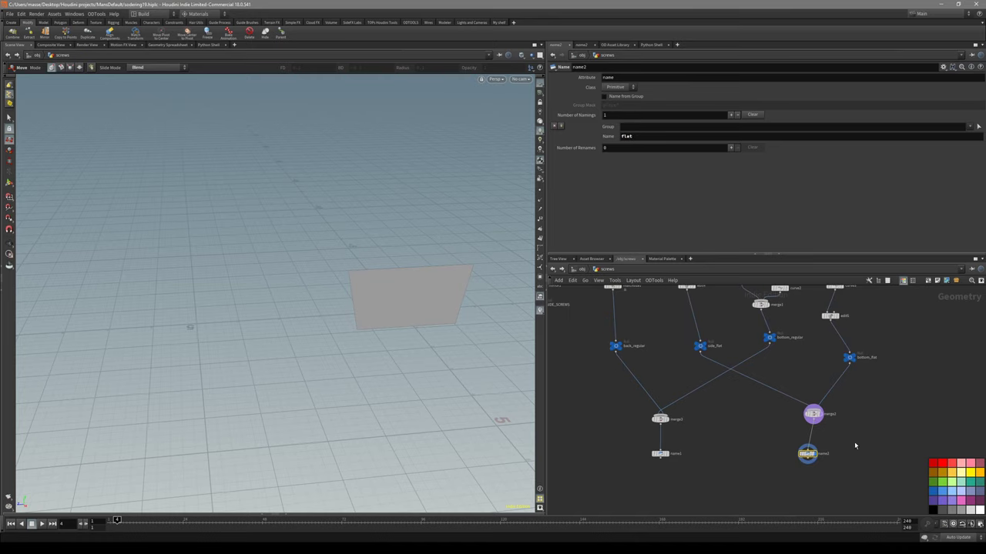
Set the attribute Class of name2, the flat naming node, to Point
left_click(854, 445)
left_click(660, 453)
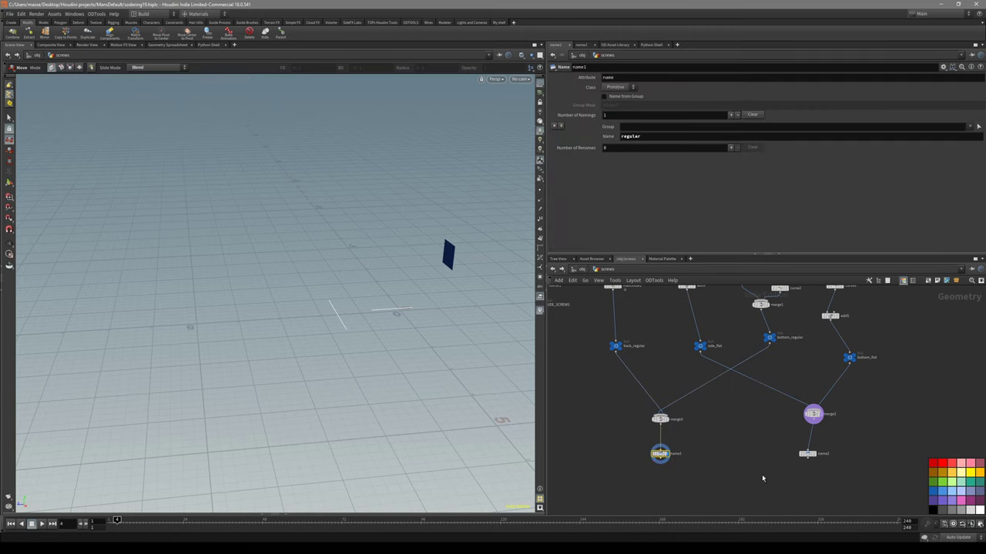
left_click(807, 453)
left_click(620, 88)
left_click(621, 95)
left_click(619, 87)
left_click(622, 103)
Set the attribute Class of name1 to Point, and display the regular and flat naming nodes in turn
left_click(660, 454)
left_click(619, 88)
left_click(618, 102)
key("r")
mouse_move(438, 291)
left_mouse_down("alt")
mouse_move(480, 282)
mouse_move(429, 303)
mouse_move(422, 294)
left_mouse_up("alt")
scroll(724, 465, "down", 2)
left_click(779, 456)
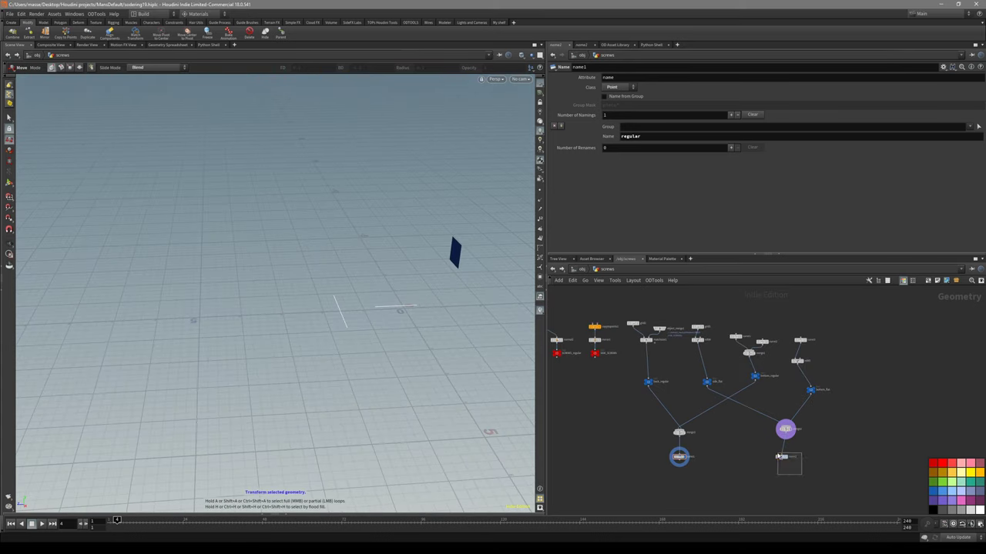
key("r")
Display the SCREWS_flat null and shift it slightly below normal1 to make room
scroll(637, 470, "down", 2)
middle_click_drag(643, 470, 744, 481)
scroll(681, 415, "up", 4)
middle_click_drag(695, 416, 755, 436)
middle_click_drag(766, 451, 806, 446)
scroll(805, 446, "down", 1)
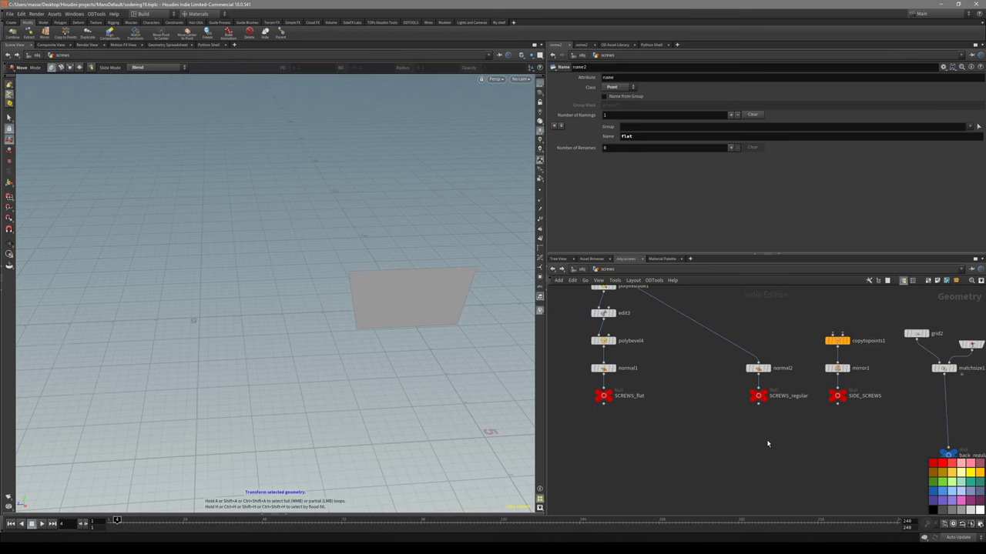
left_click(601, 394)
key("r")
left_click_drag(602, 397, 588, 406)
scroll(621, 412, "up", 1)
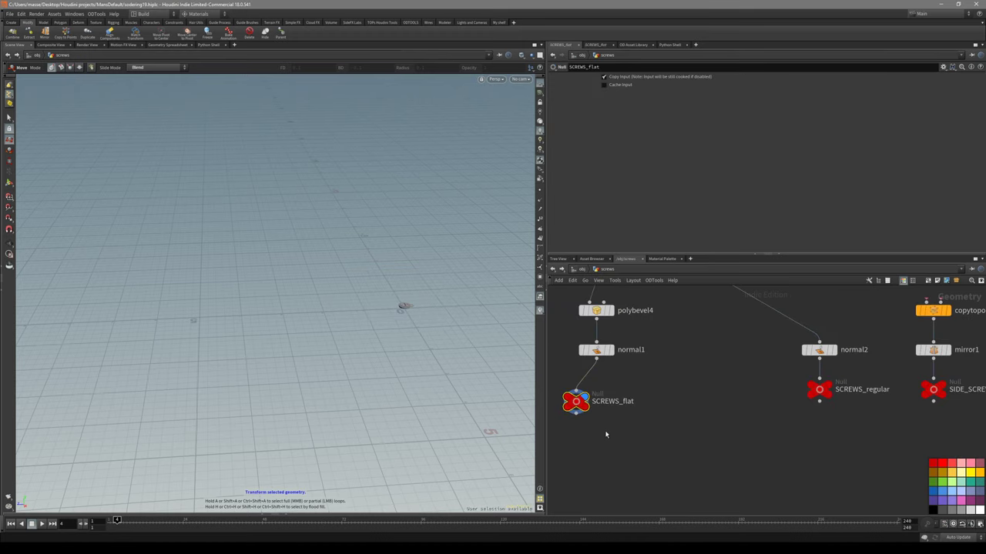
scroll(763, 481, "down", 2)
middle_click_drag(939, 510, 868, 425)
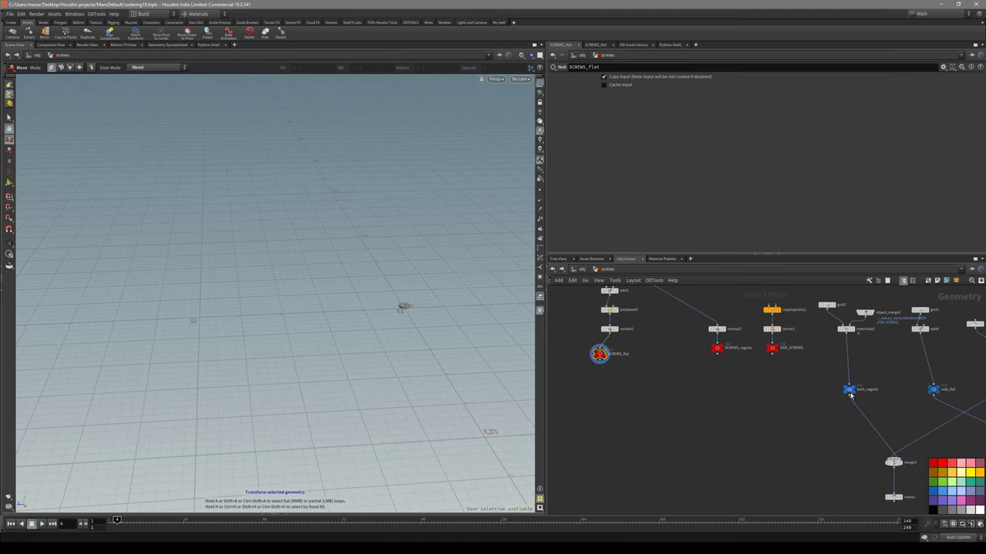
Add a Name node below each of SCREWS_flat and SCREWS_regular, and display the one under SCREWS_flat
left_click(608, 391)
type("name")
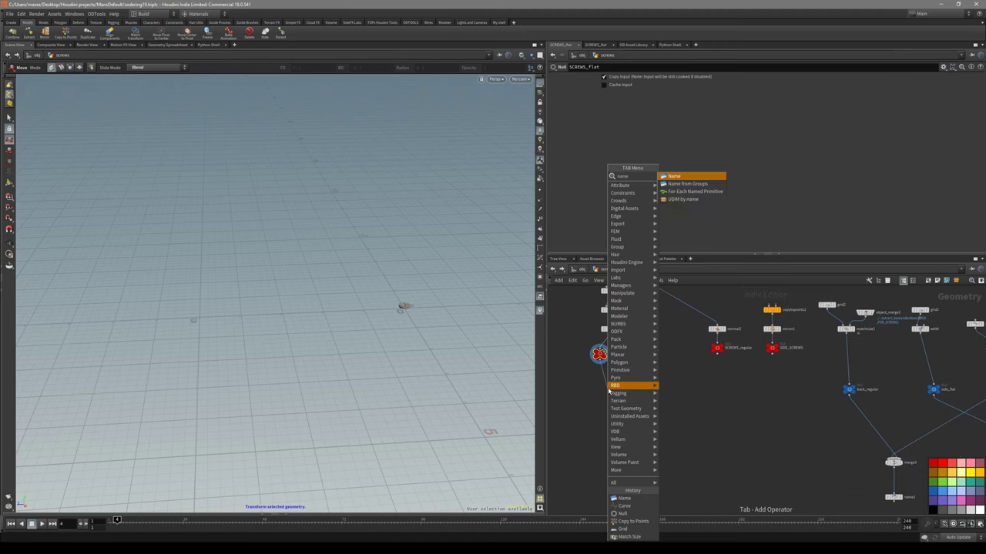
key("Return")
left_click(718, 386)
scroll(623, 397, "up", 3)
middle_click_drag(621, 394, 646, 408)
left_click(632, 396)
left_click_drag(622, 396, 610, 403)
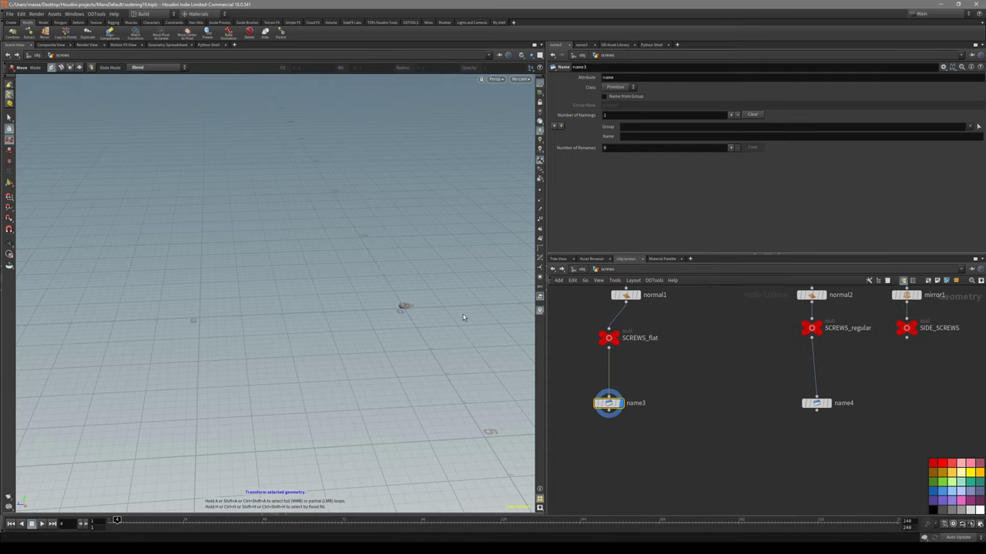
Set the Name value to flat on name3 and to regular on name4
scroll(669, 421, "down", 2)
middle_click_drag(660, 372, 669, 391)
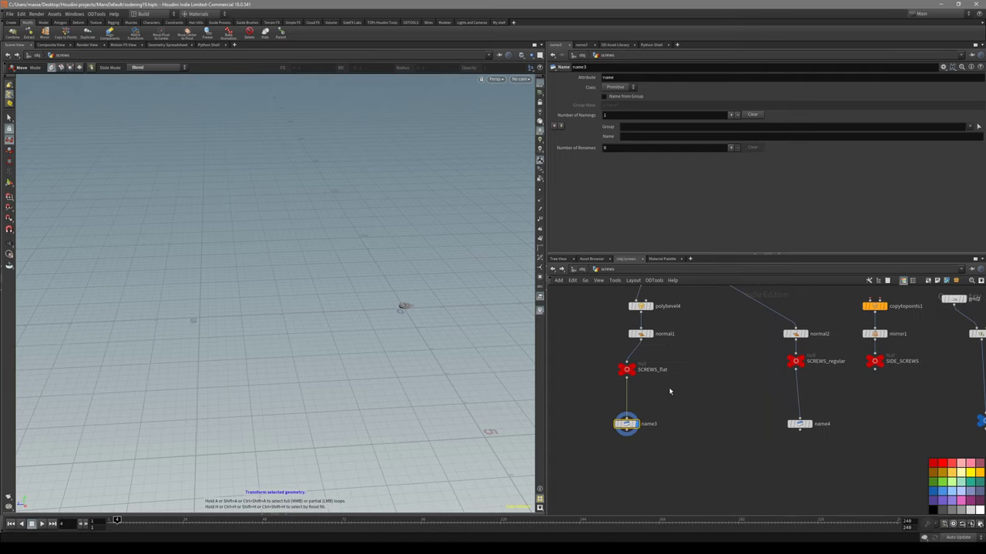
left_click(631, 137)
type("fl")
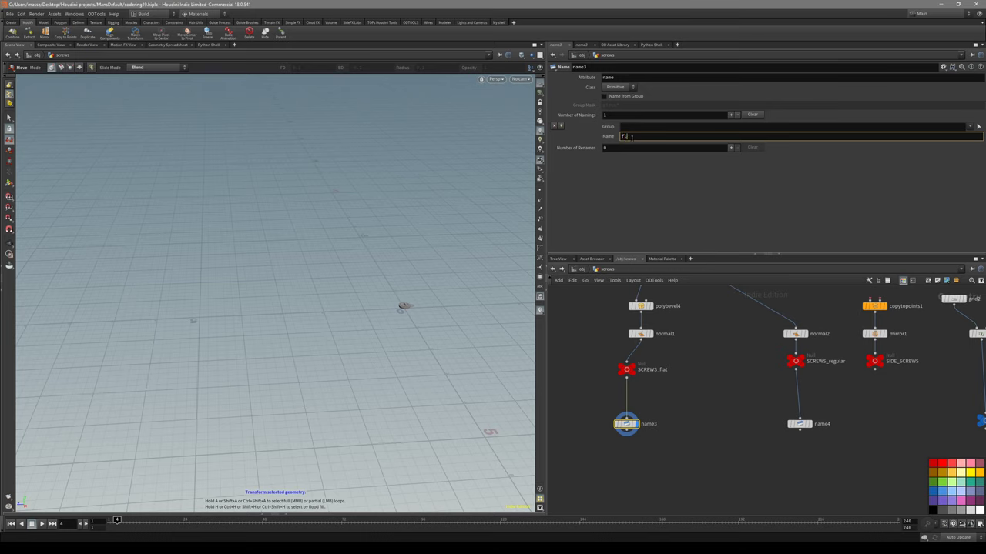
type("at")
key("Return")
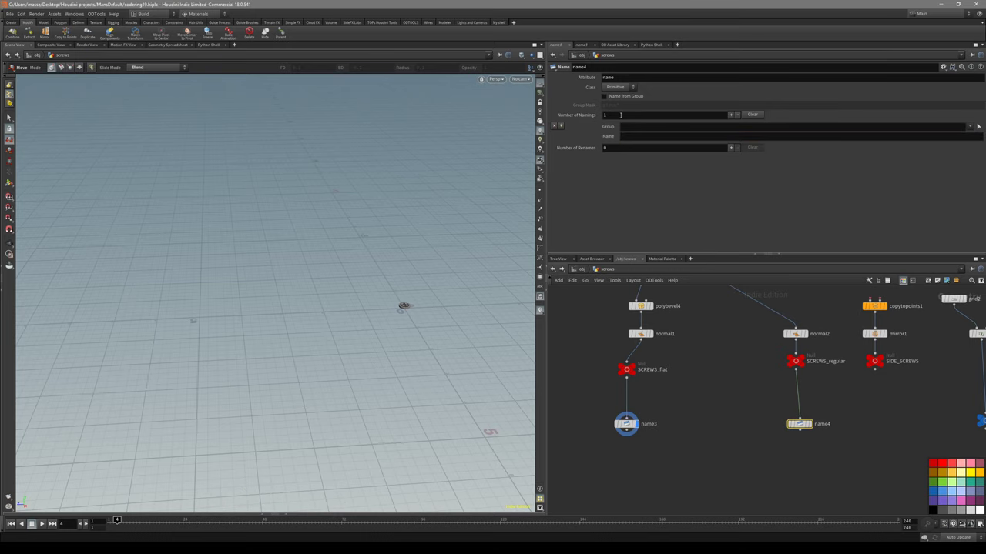
left_click(631, 137)
type("regular")
key("Return")
scroll(724, 383, "down", 5)
left_click(741, 398)
middle_click_drag(696, 424, 662, 398)
scroll(748, 428, "down", 2)
middle_click_drag(753, 446, 719, 416)
scroll(749, 427, "up", 2)
scroll(675, 433, "down", 2)
key("Tab")
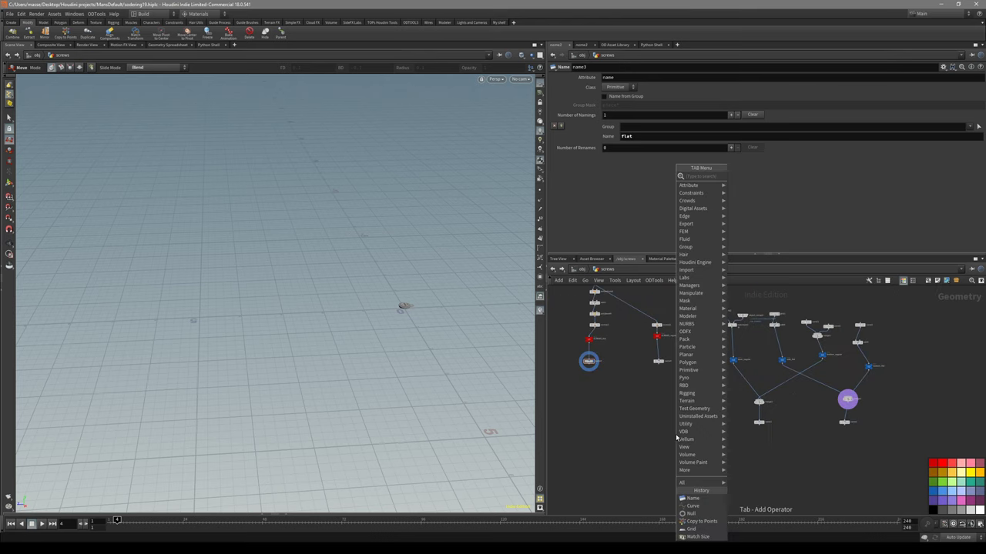
type("coputopo")
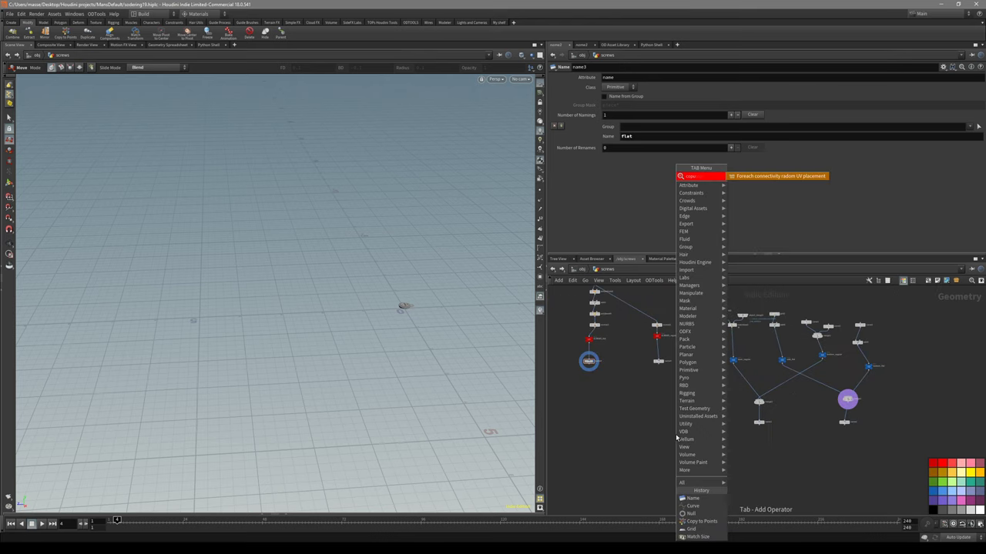
key("BackSpace")
key("BackSpace")
key("BackSpace")
key("BackSpace")
type("copyto")
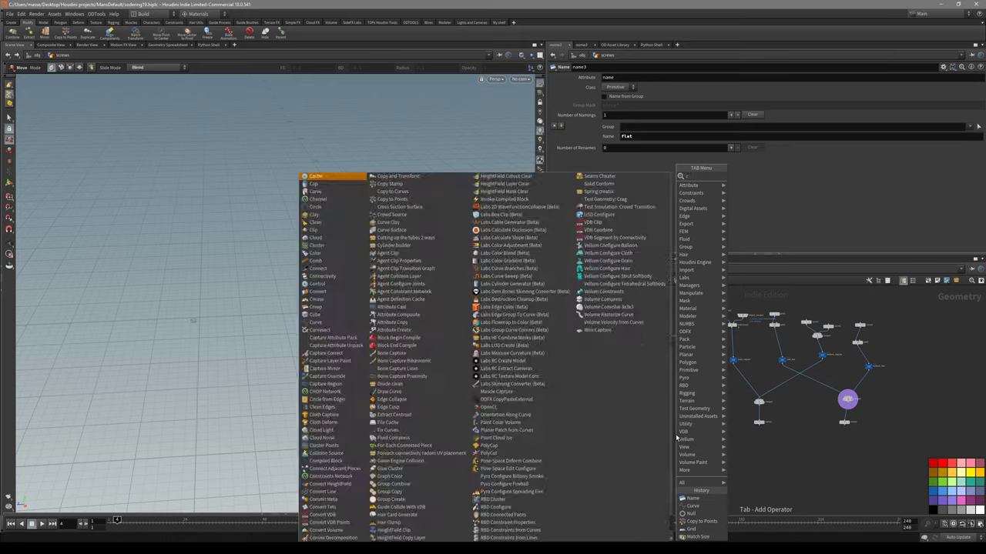
key("Return")
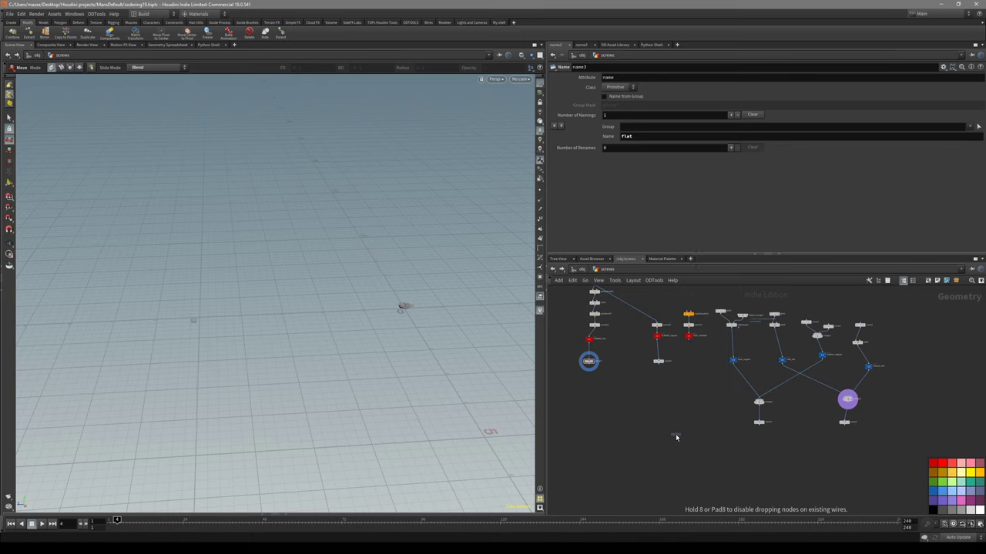
left_click(675, 434)
Add a Copy to Points node below the screw branches and delete the mistaken Copy to Curves node
key("Tab")
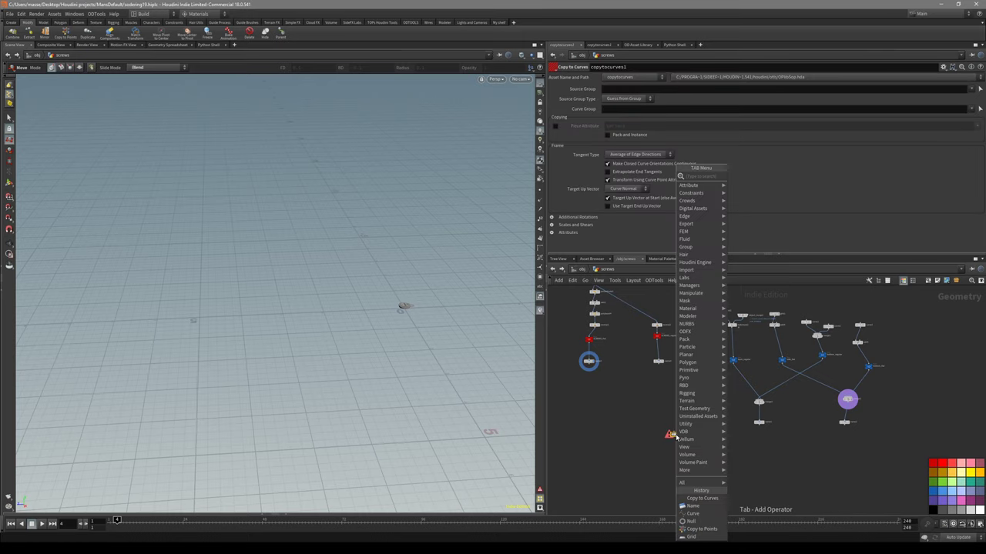
type("point")
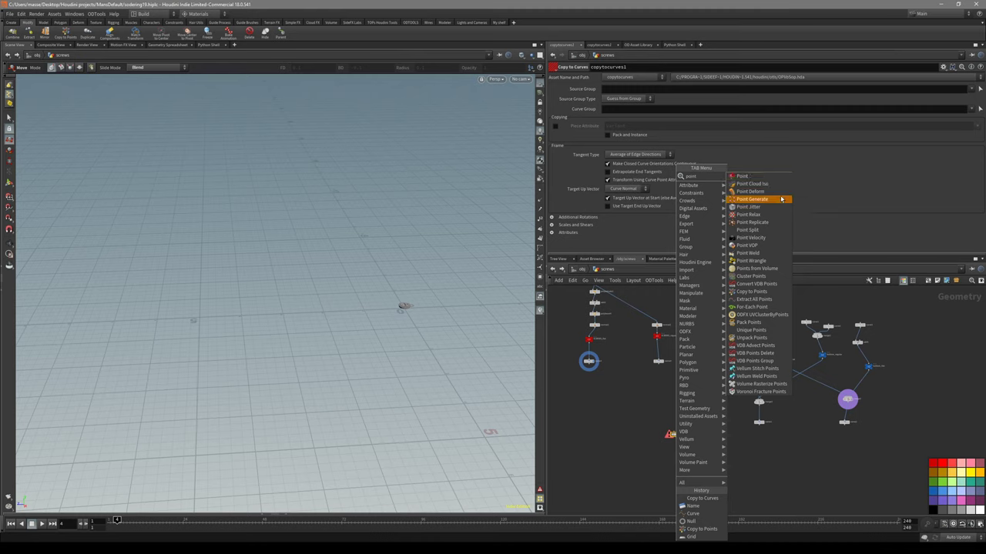
left_click(750, 291)
left_click(644, 466)
key("Delete")
Merge name3 and name4 and connect the merged screws to the geometry input of the new Copy to Points node
scroll(589, 370, "up", 1)
scroll(606, 376, "up", 3)
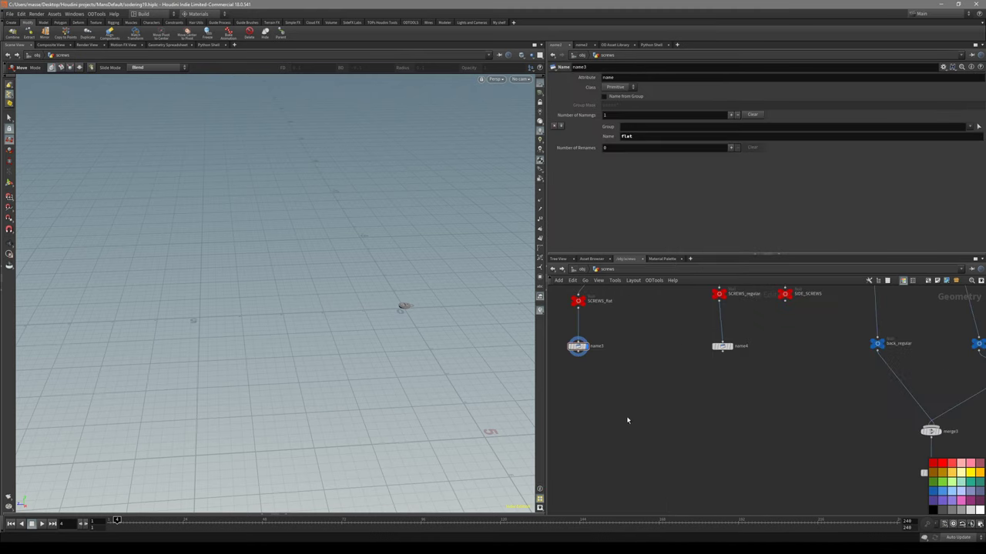
scroll(625, 381, "down", 3)
middle_click_drag(618, 381, 619, 363)
scroll(652, 446, "up", 2)
key("Escape")
middle_click_drag(722, 341, 734, 422)
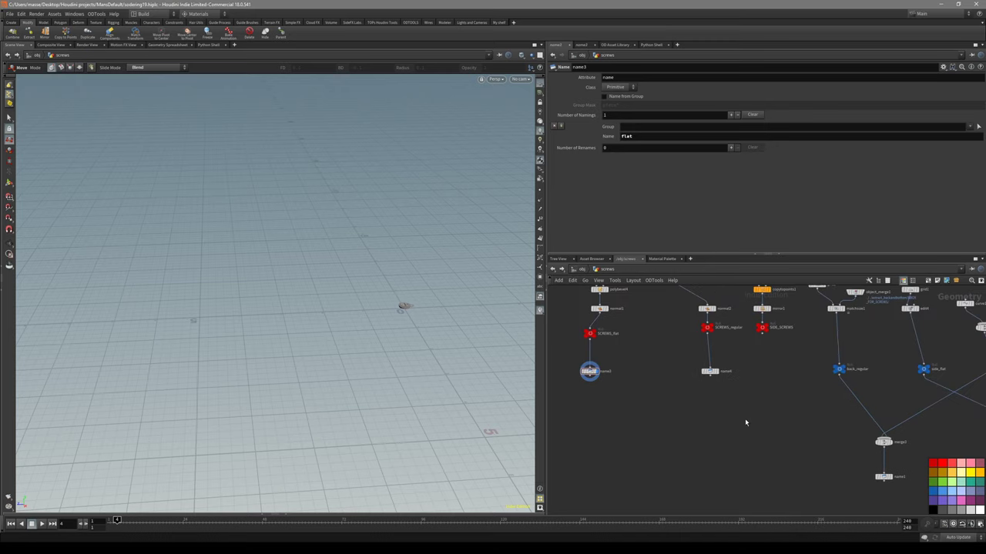
left_click_drag(594, 372, 592, 370)
left_click_drag(590, 375, 673, 438, "alt")
middle_click_drag(717, 487, 698, 399)
left_click(655, 356)
left_click(665, 459)
left_click_drag(667, 464, 729, 475)
Merge the point naming nodes name1 and name2 into a new merge node placed between them
middle_click_drag(869, 458, 779, 466)
scroll(784, 466, "down", 2)
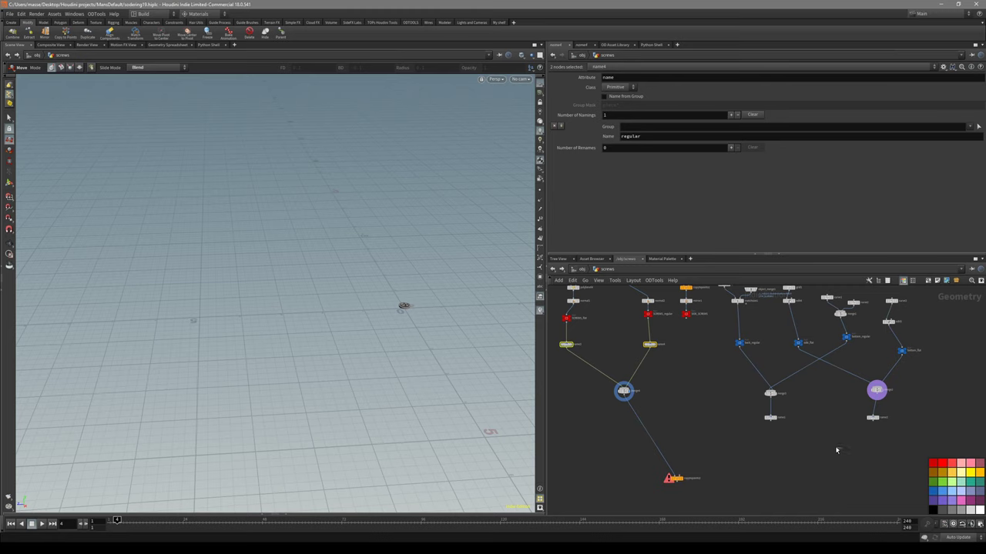
scroll(867, 446, "up", 2)
left_click_drag(885, 447, 691, 394)
left_click(759, 439, "alt")
middle_click_drag(743, 468, 774, 433)
left_click_drag(621, 462, 676, 508)
left_click(794, 452)
middle_click_drag(791, 413, 792, 376)
Connect merge5 to the target points input of copytopoints2, display the node and inspect the copied screws
left_click(792, 372)
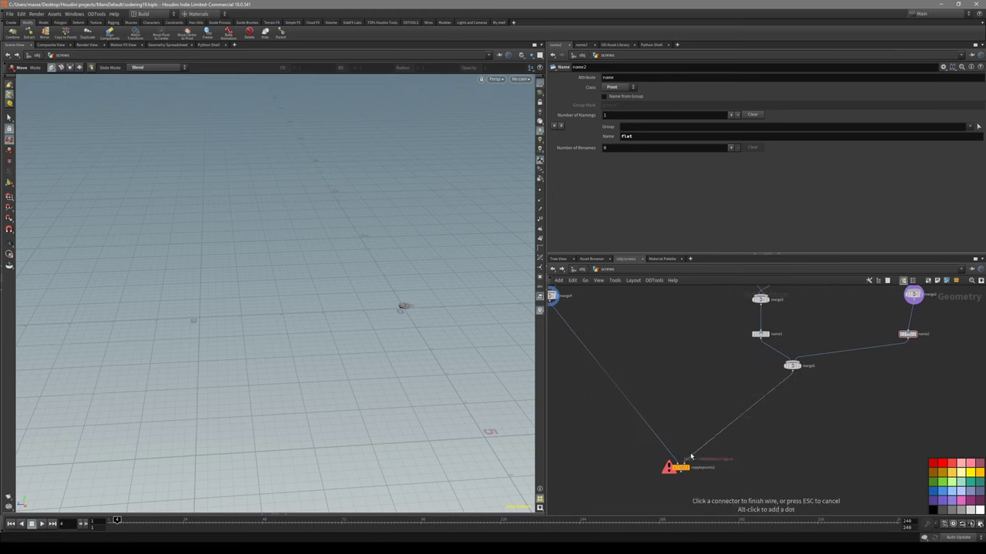
left_click(684, 462)
left_click(677, 468)
key("r")
left_click_drag(401, 299, 455, 316, "alt")
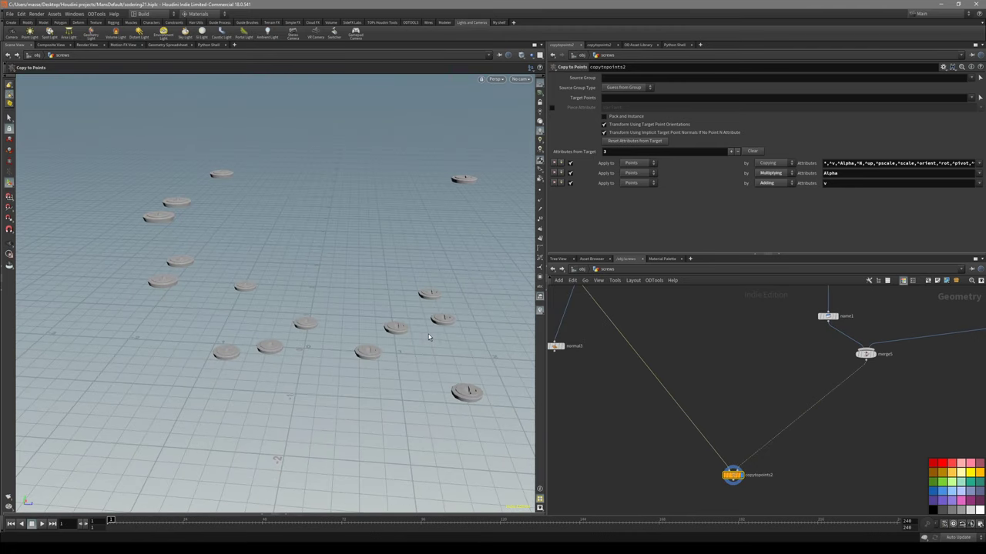
left_click_drag(429, 337, 308, 368, "alt")
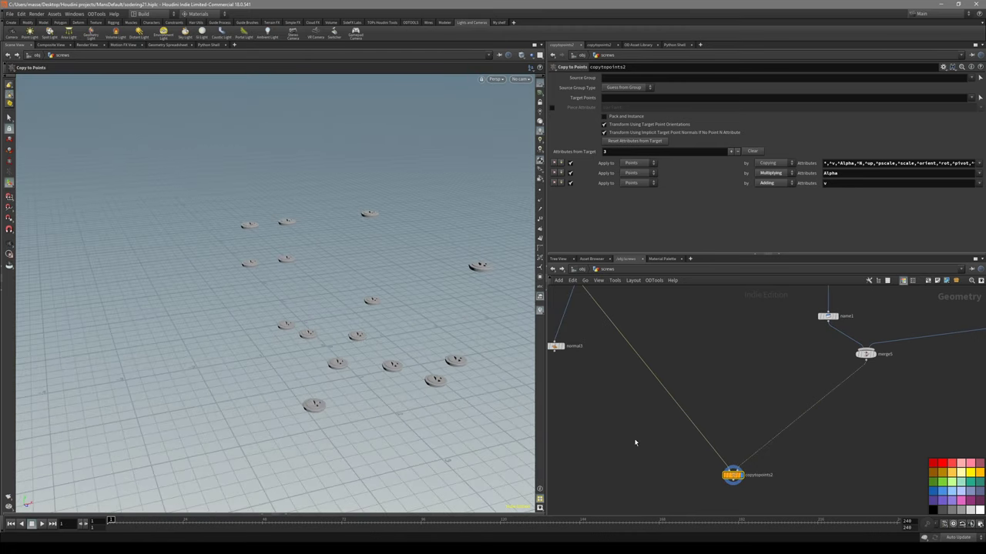
middle_click_drag(635, 442, 683, 468)
middle_click_drag(639, 354, 646, 409)
mouse_move(672, 367)
middle_mouse_down()
mouse_move(633, 325)
mouse_move(692, 379)
mouse_move(688, 358)
middle_mouse_up()
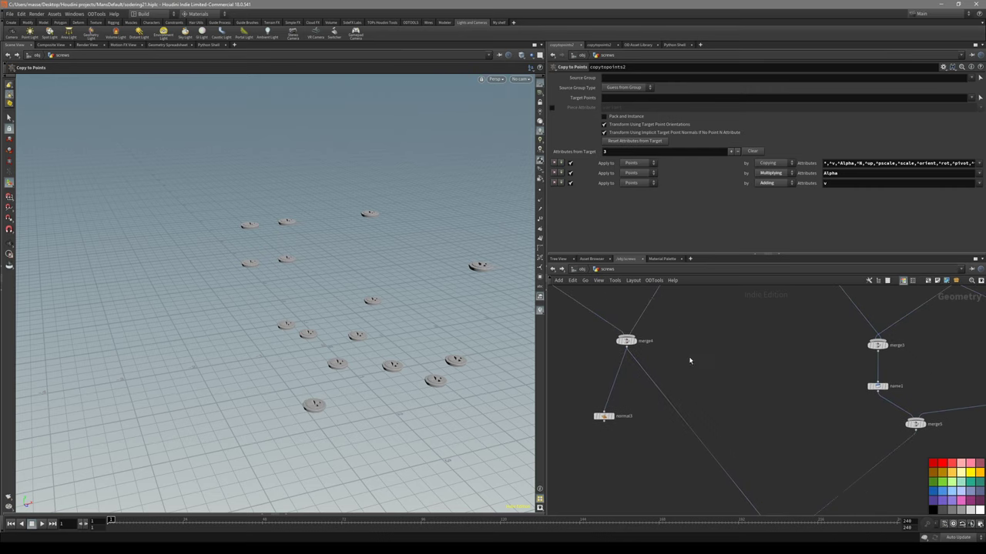
Add an edit node below merge4 and rotate all the merged screw geometry 90 degrees about X
left_click(630, 346)
key("s")
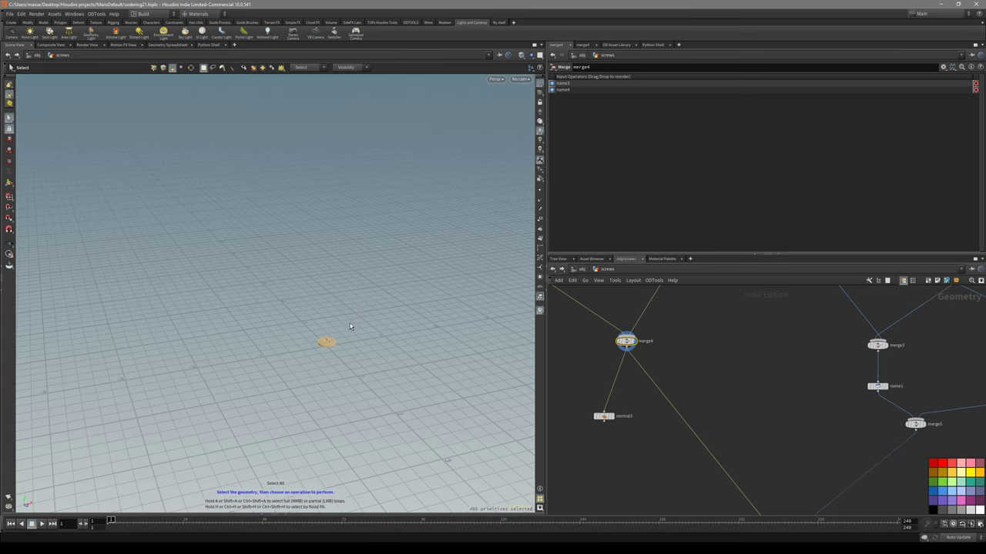
key("r")
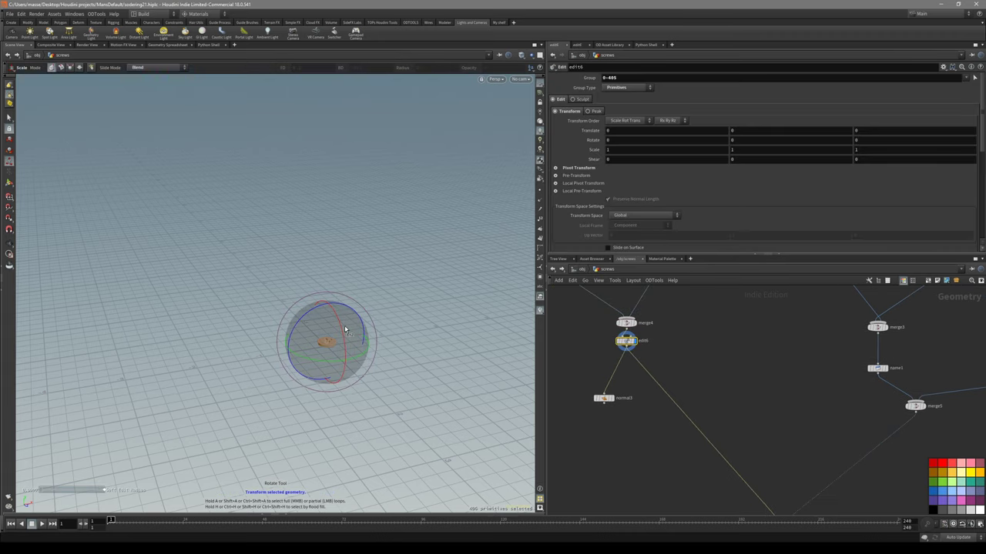
left_click_drag(354, 331, 421, 332, "alt")
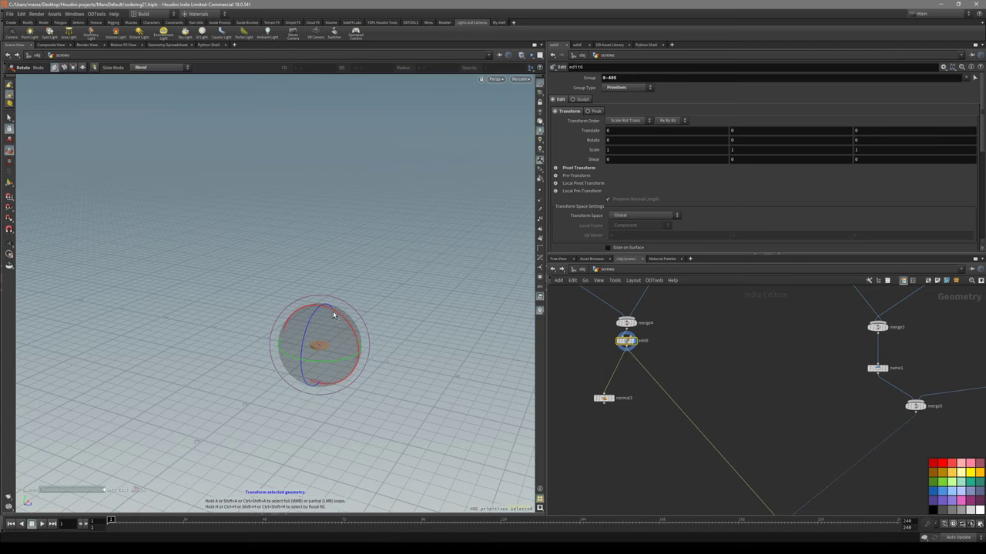
left_click_drag(334, 314, 354, 353)
Display copytopoints2 and examine how the copied screws are oriented on the device's back, sides and underside
middle_click_drag(707, 391, 683, 328)
left_click(758, 463)
key("r")
left_click_drag(445, 385, 235, 339, "alt")
key("shift+h")
left_click_drag(234, 262, 347, 243, "alt")
left_click_drag(441, 298, 403, 212, "alt")
left_click_drag(315, 412, 367, 320, "alt")
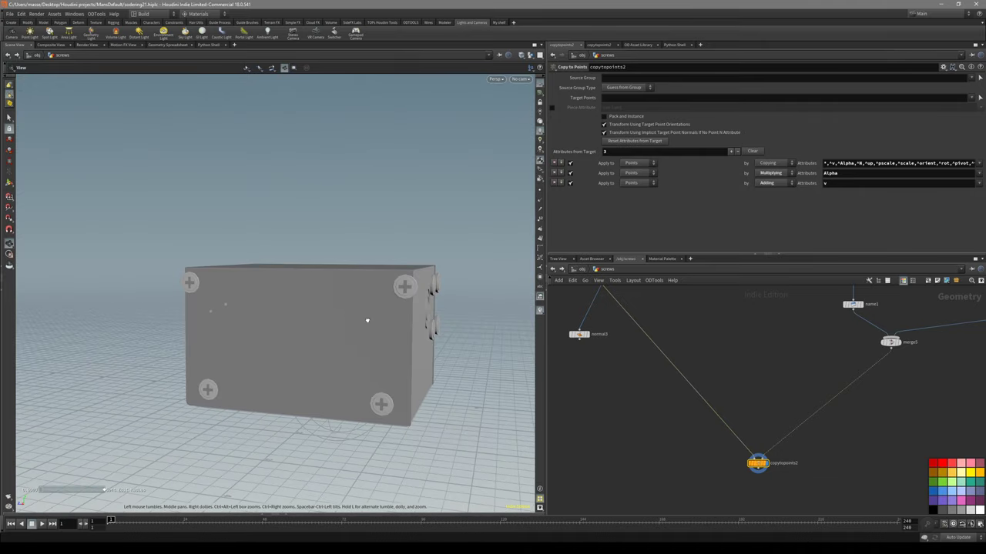
key("r")
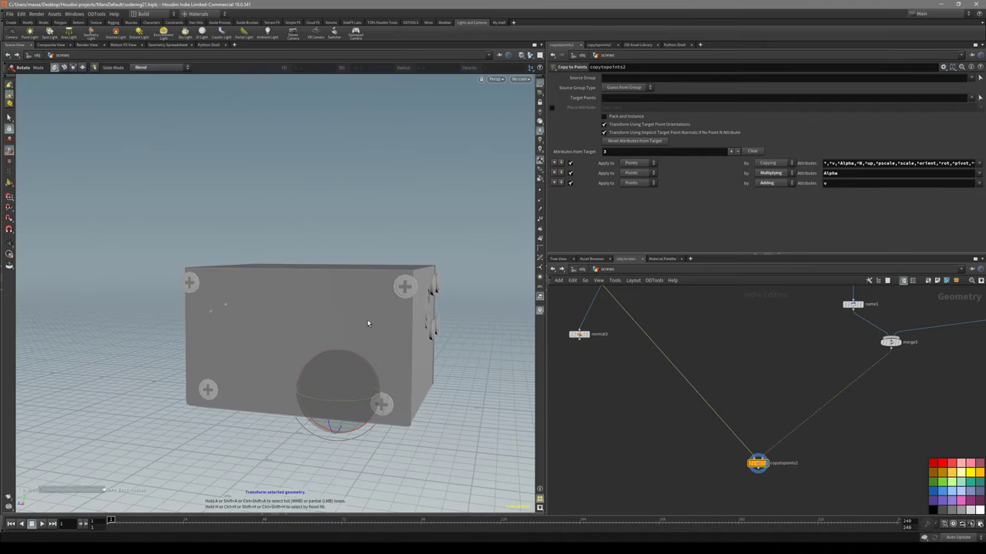
key("Escape")
left_click_drag(364, 322, 409, 348)
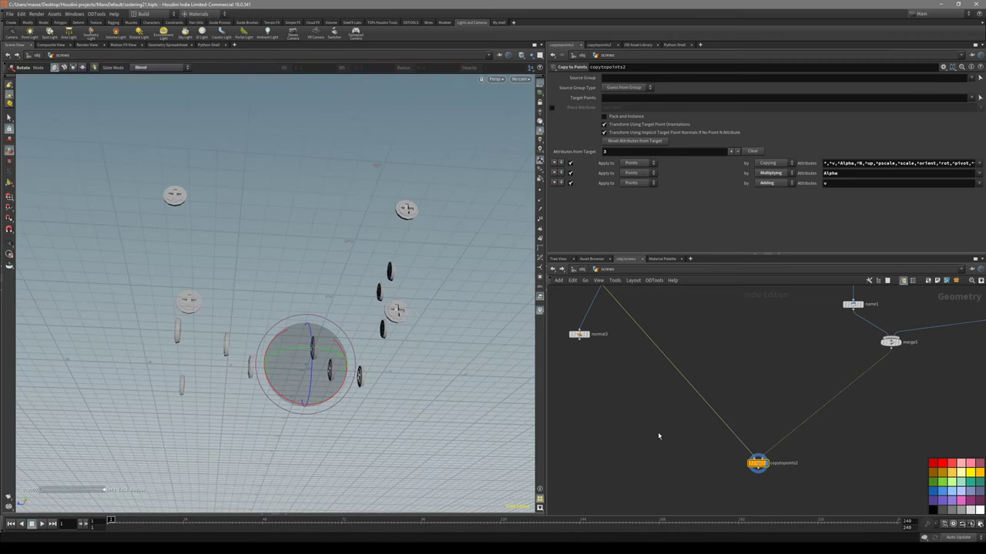
middle_click_drag(658, 436, 646, 469)
left_click_drag(396, 310, 411, 405, "alt")
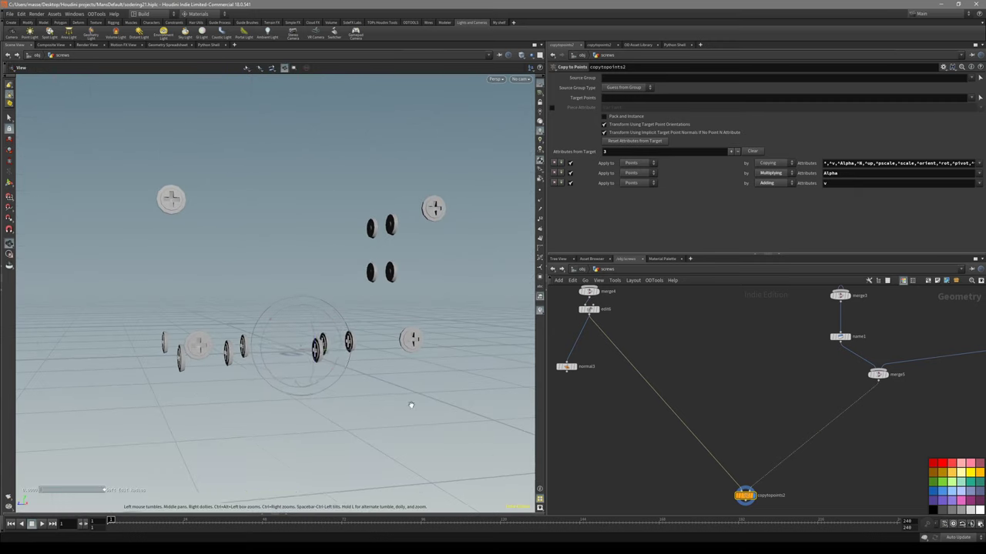
key("r")
left_click_drag(354, 344, 369, 325, "alt")
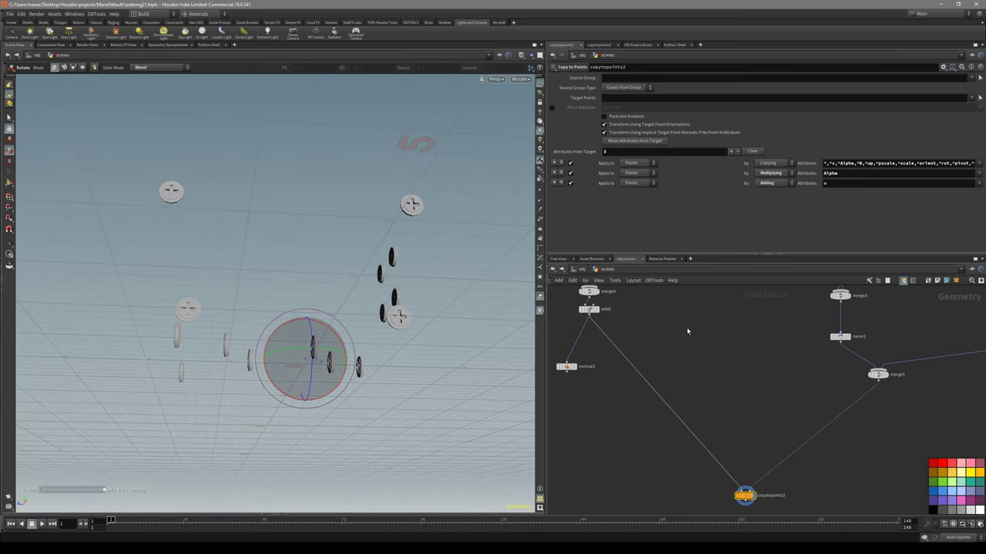
left_click_drag(357, 365, 334, 423, "alt")
middle_click_drag(334, 423, 357, 396, "alt")
left_click_drag(357, 396, 382, 428, "alt")
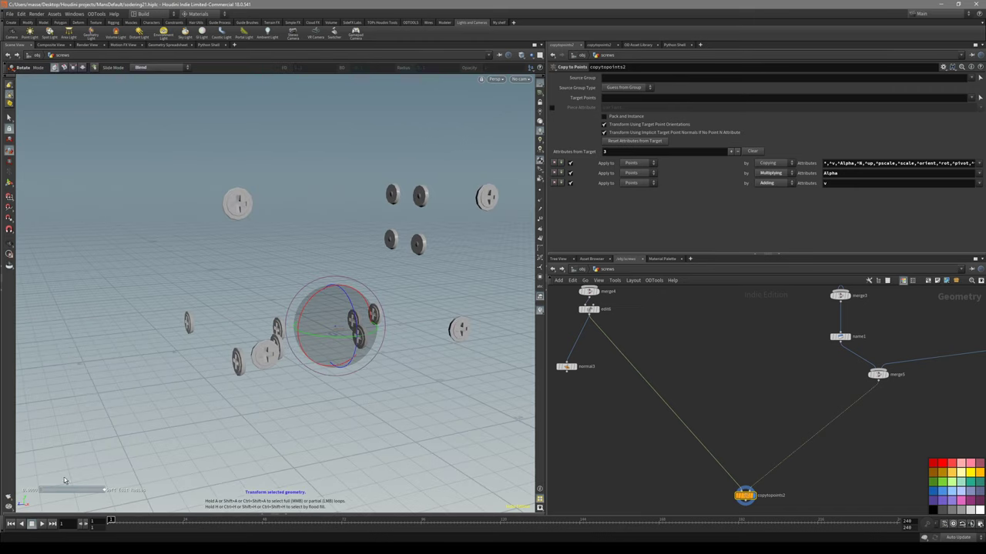
Display the bottom_flat and bottom_regular nodes in turn and examine the target points for the underside screws
scroll(720, 417, "down", 3)
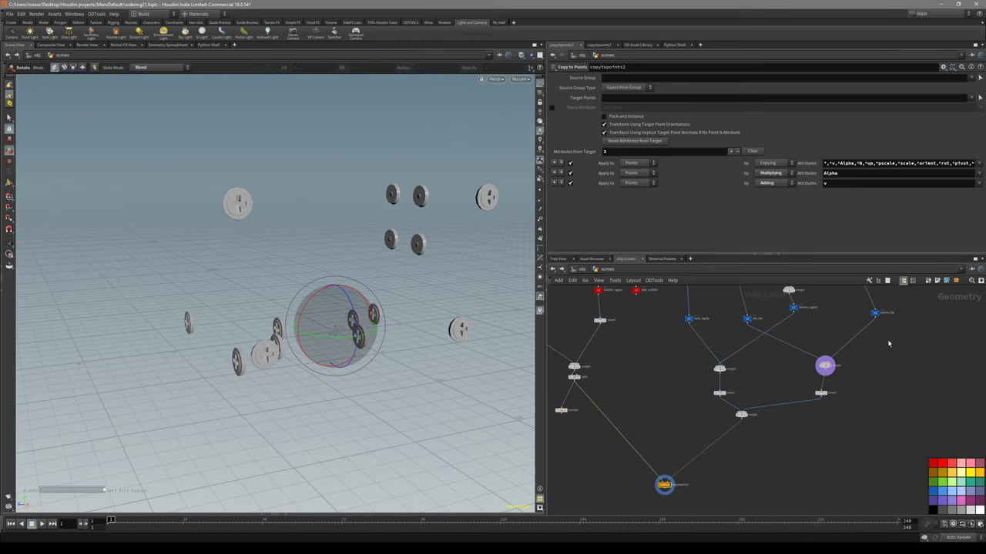
scroll(885, 345, "up", 3)
middle_click_drag(874, 350, 810, 384)
left_click(811, 321)
left_click(823, 322)
middle_click_drag(707, 337, 724, 355)
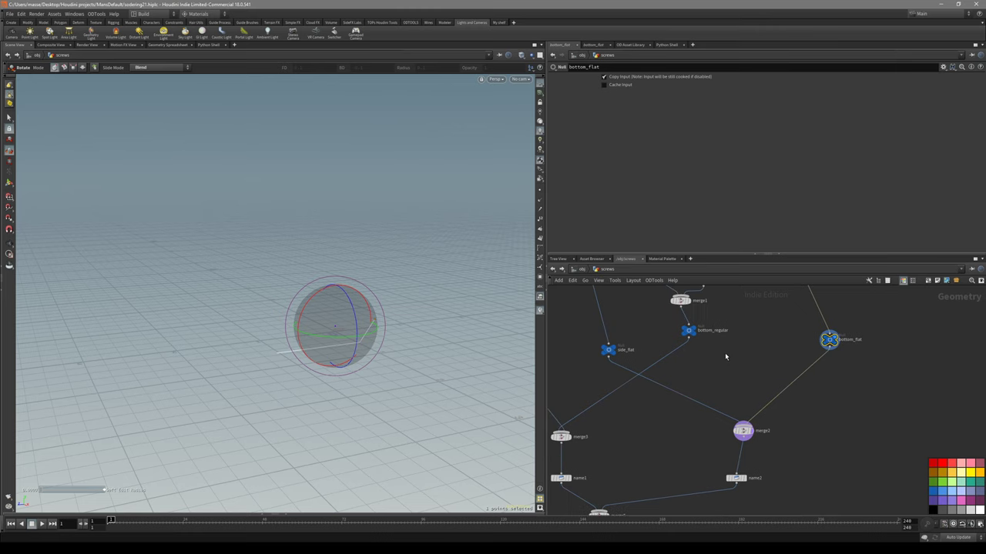
left_click_drag(679, 334, 675, 332)
key("r")
left_click_drag(365, 331, 429, 348, "alt")
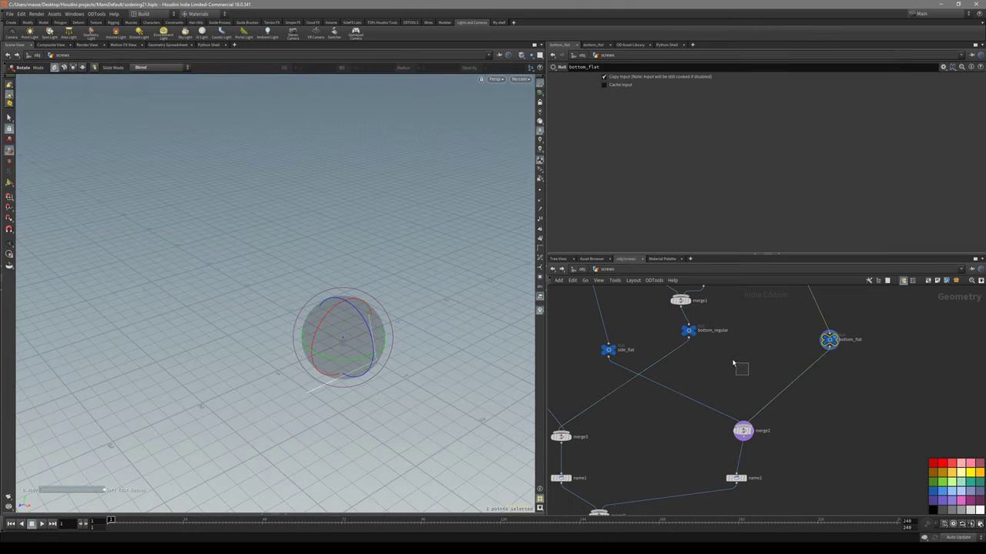
left_click_drag(325, 360, 341, 330, "alt")
key("r")
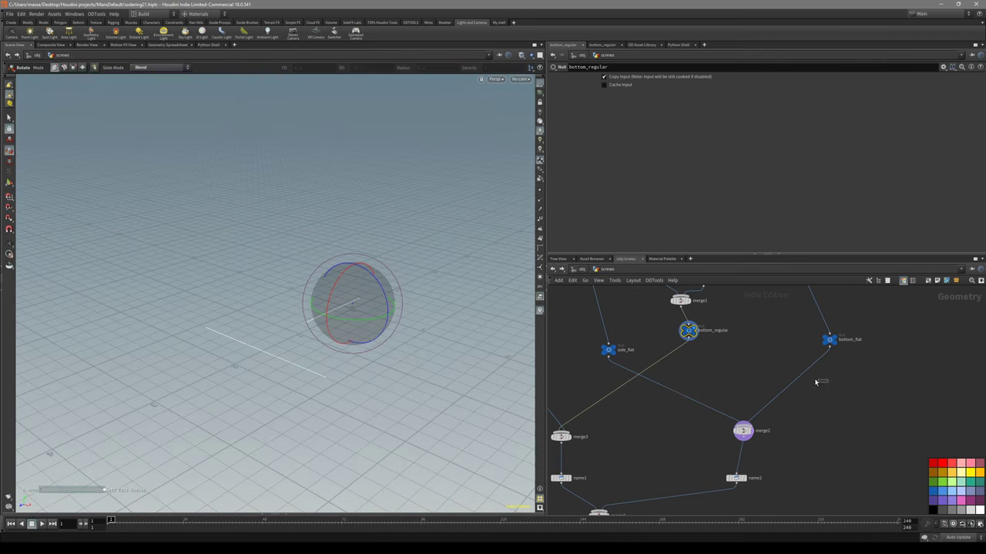
Insert a Point node between bottom_flat and merge2 that sets the Normal (N) attribute to the constant value 0, -1, 0
key("Tab")
type("poi")
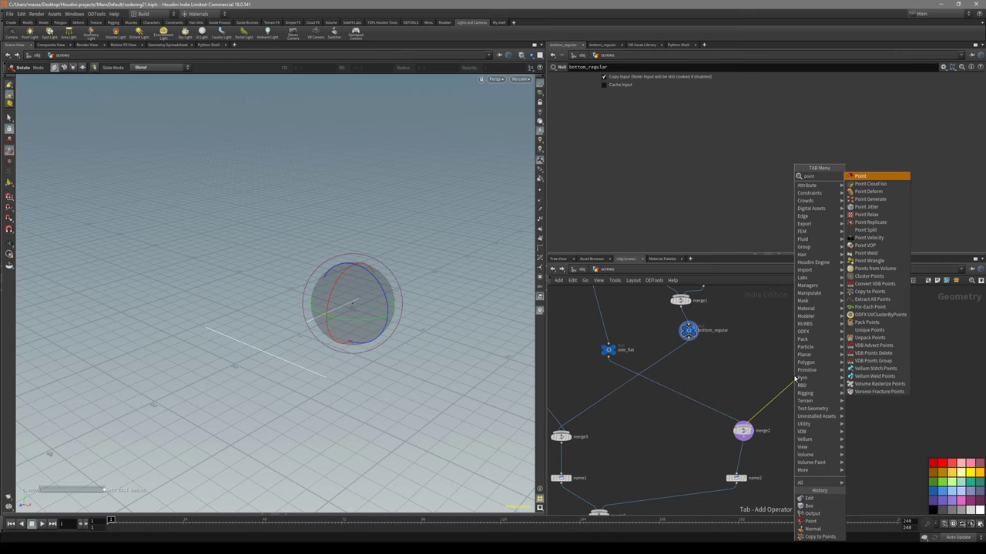
key("Return")
left_click(795, 379)
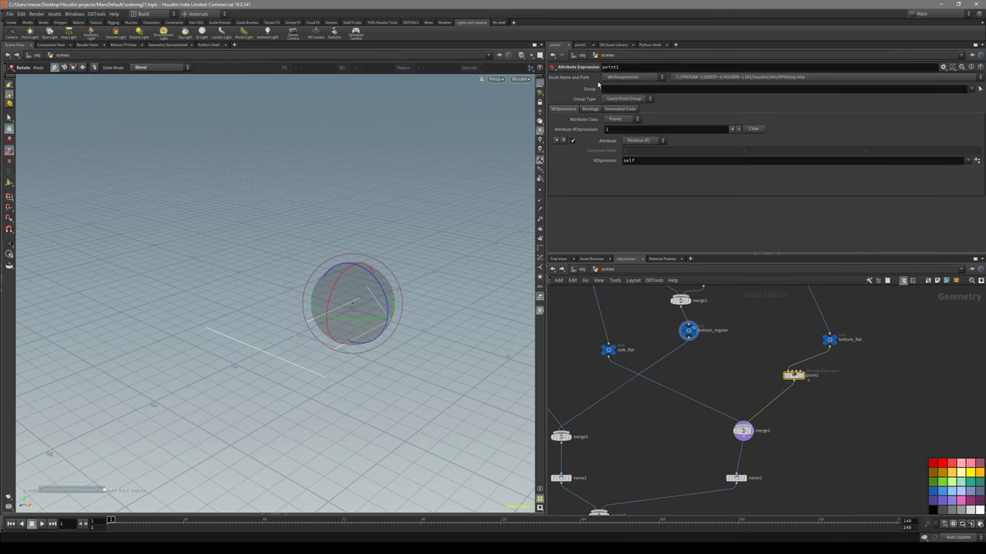
left_click(644, 142)
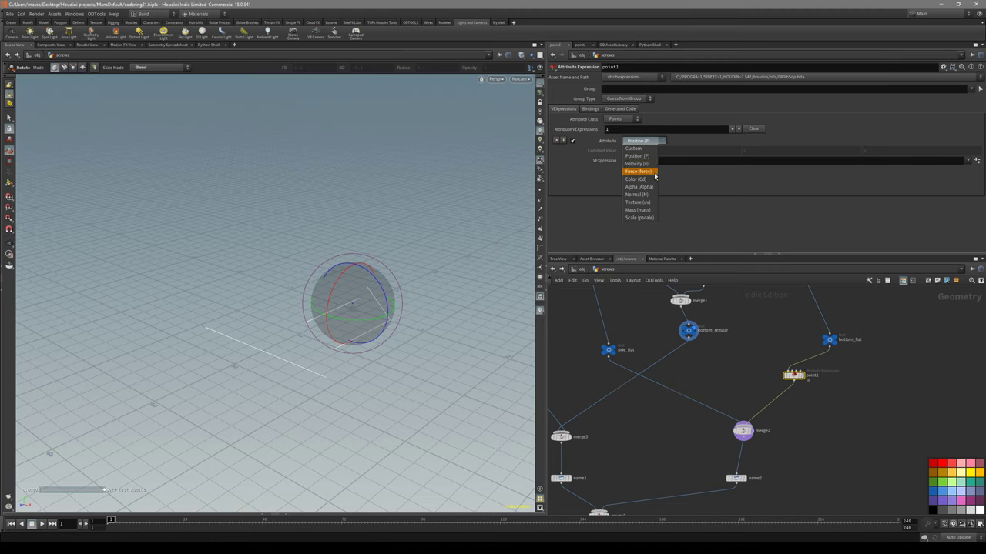
left_click(652, 195)
left_click(643, 159)
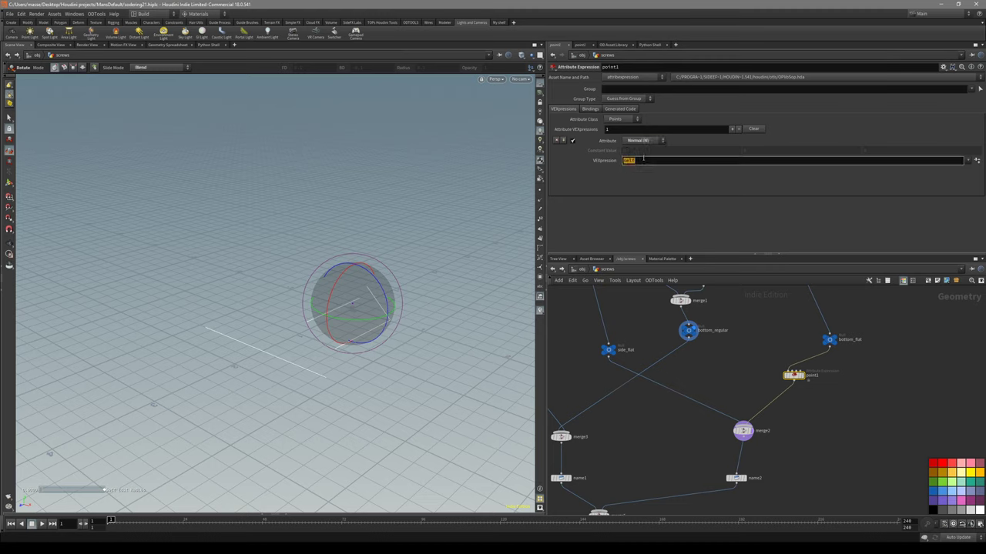
key("Return")
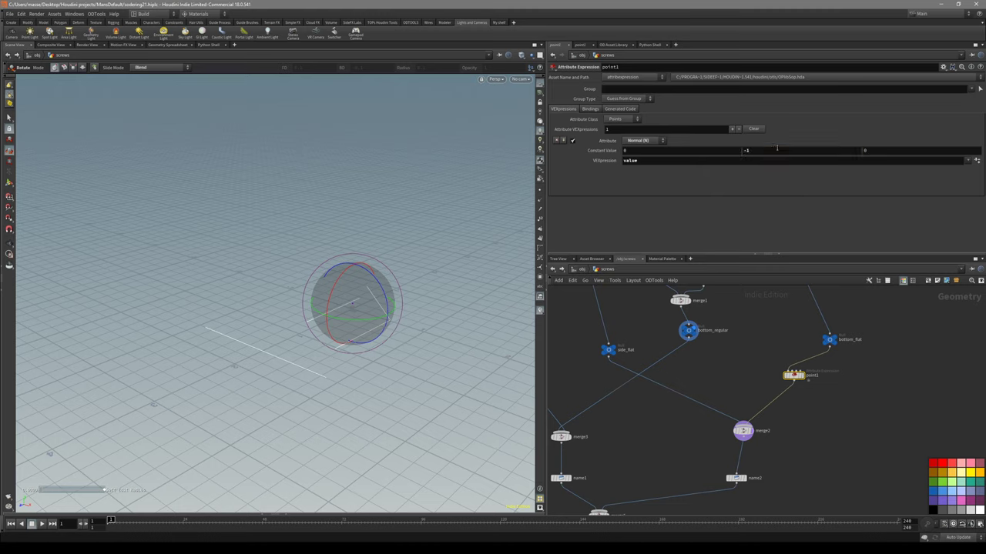
Copy the downward-normal point node onto the connection between bottom_regular and merge3
left_click(680, 331)
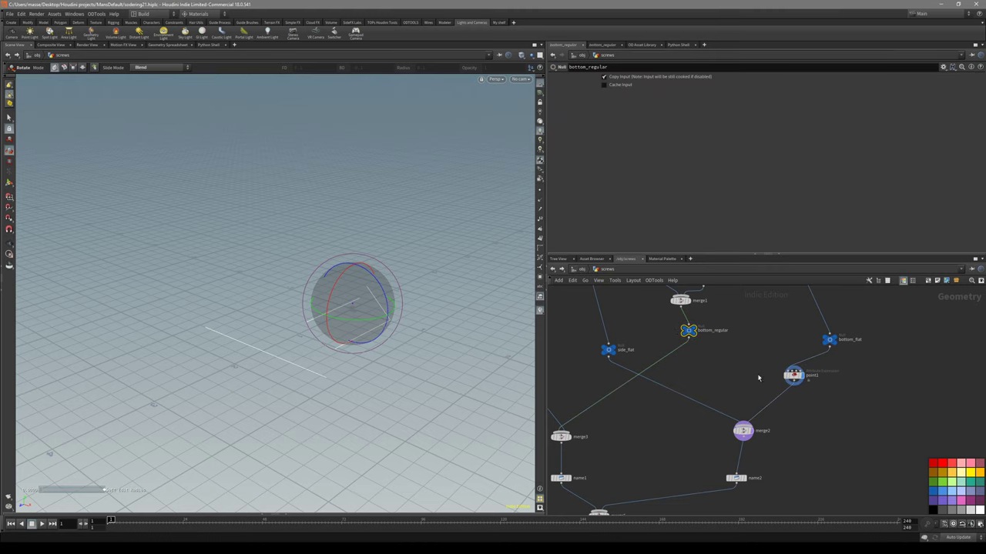
left_click(794, 373)
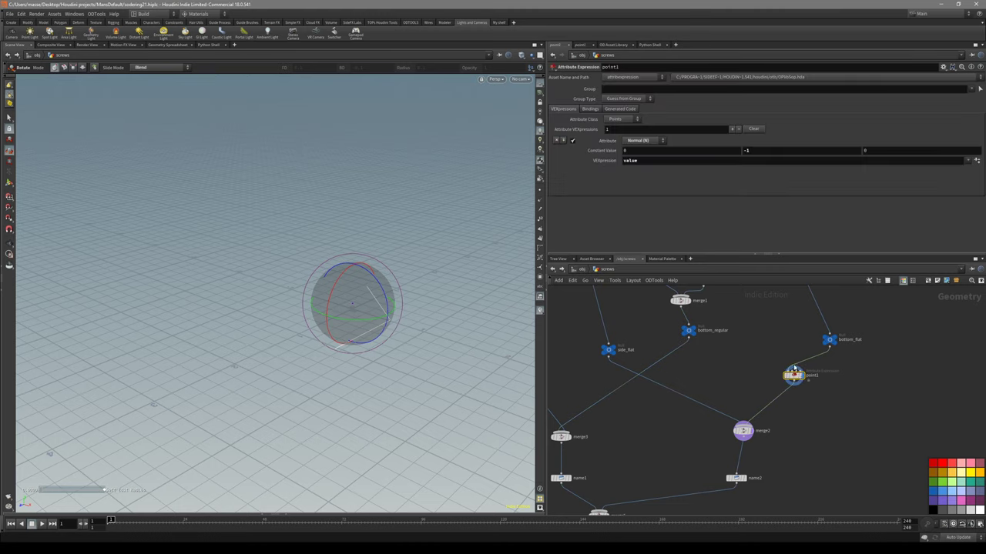
left_click(748, 357)
left_click_drag(704, 367, 672, 354, "alt")
key("Delete")
left_click(688, 331)
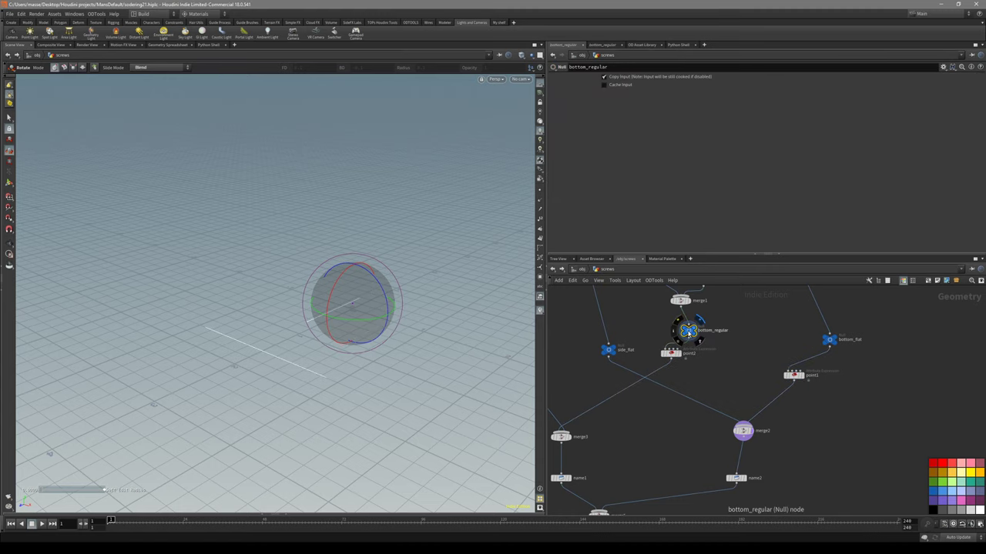
left_click(670, 353)
Display copytopoints2 and examine the orientation of the copied underside, side and back screws
scroll(629, 438, "down", 2)
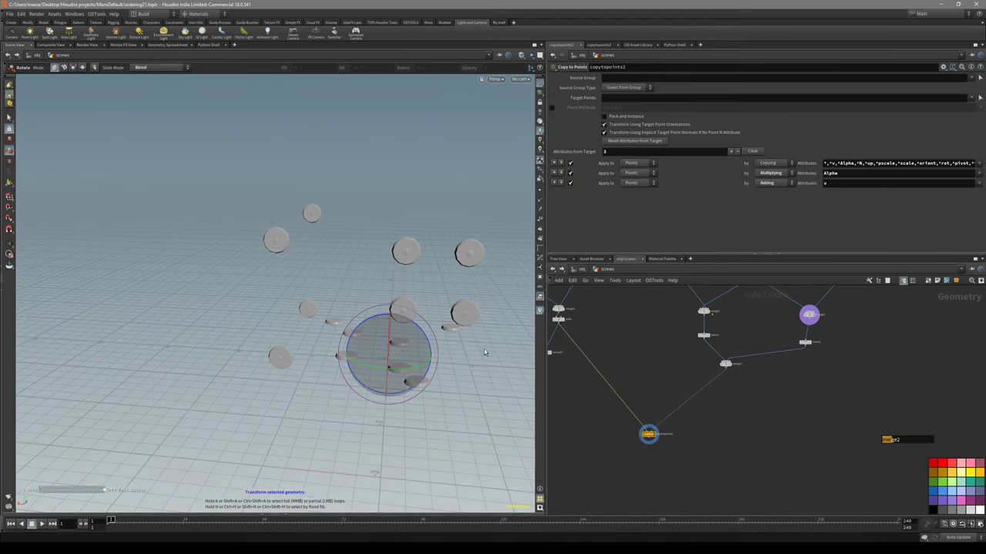
left_click_drag(697, 353, 704, 395)
left_click_drag(362, 323, 490, 300)
key("shift+h")
key("shift+h")
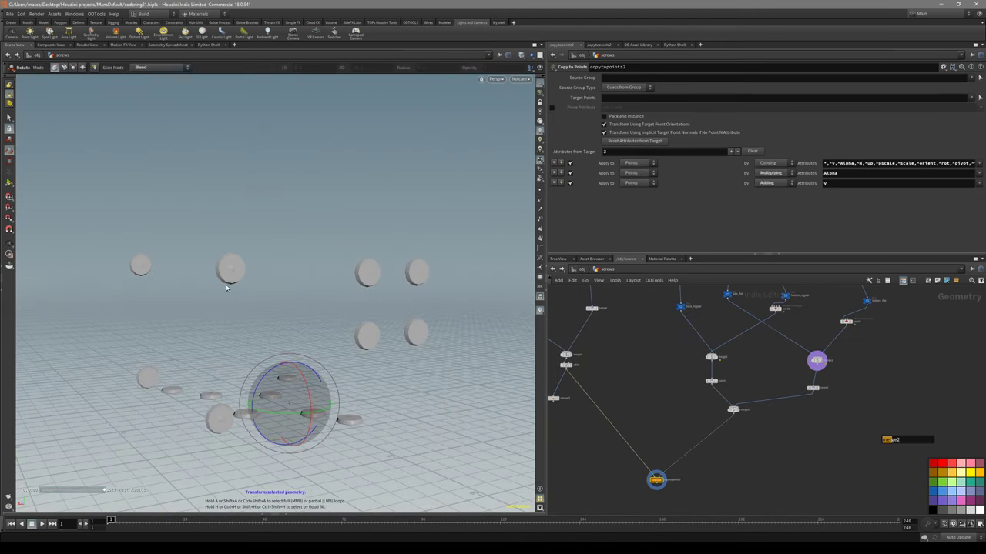
left_click_drag(375, 279, 308, 316)
middle_click_drag(652, 344, 646, 390)
scroll(659, 390, "up", 4)
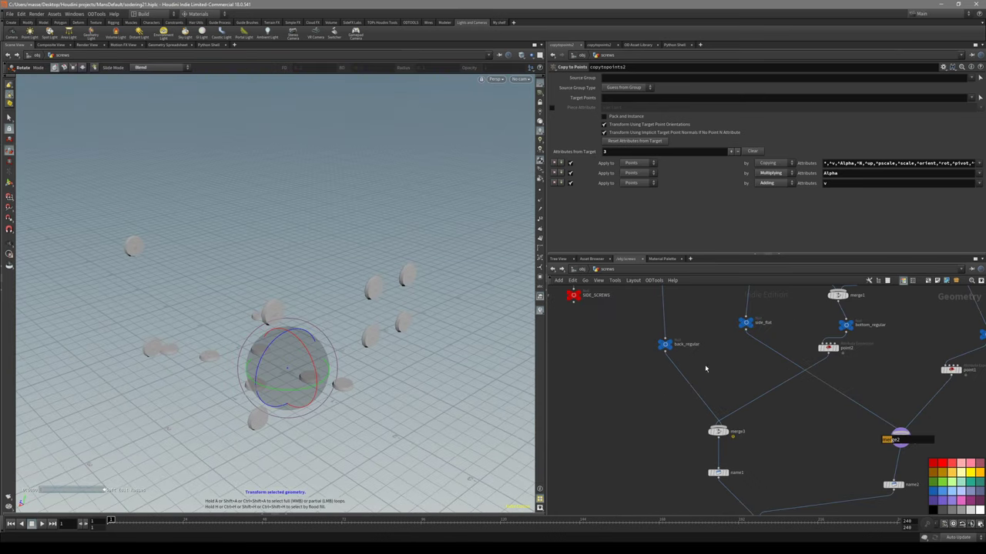
Create a Normal node for the connection between matchsize1 and back_regular
left_click(665, 345)
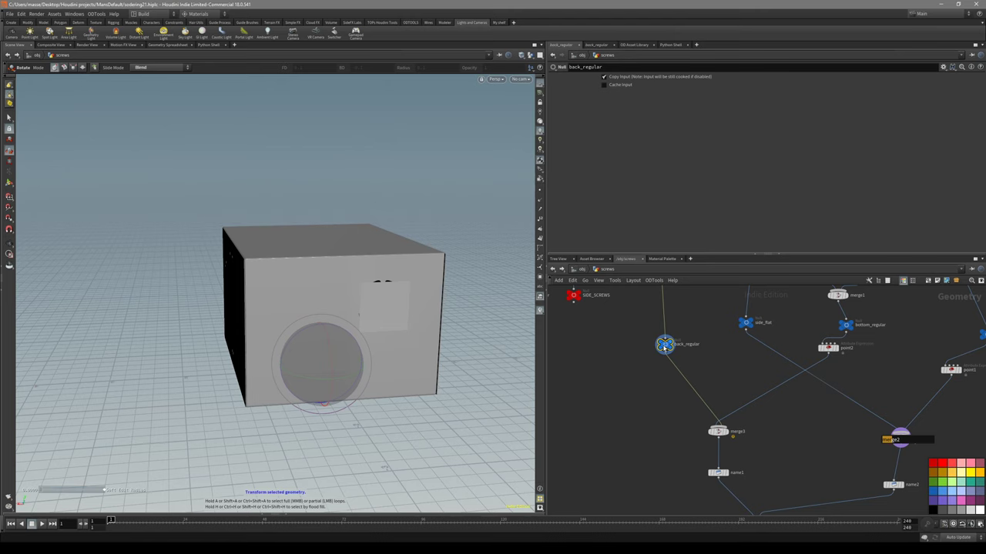
scroll(664, 345, "up", 3)
left_click(783, 346)
left_click(653, 391)
middle_click_drag(752, 349, 706, 406)
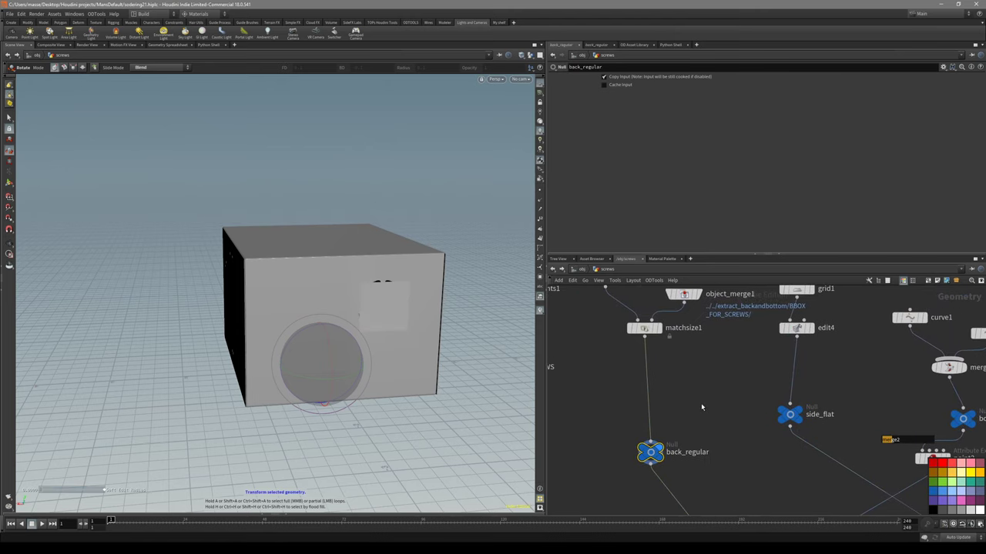
type("normal")
key("Return")
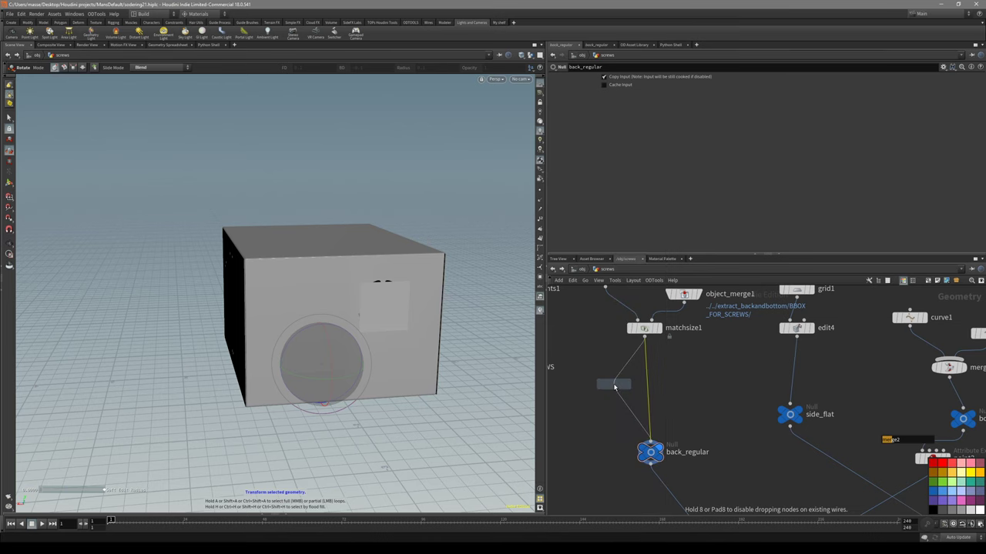
Place the Normal node above back_regular and copy it onto the connection between edit4 and side_flat
left_click_drag(614, 384, 798, 386, "alt")
left_click_drag(849, 405, 766, 439)
key("r")
middle_click_drag(738, 434, 744, 380)
left_click_drag(680, 378, 636, 425)
Enable the piece attribute "name" on copytopoints2, display the node and inspect the screws on the device
key("r")
scroll(634, 443, "down", 2)
middle_click_drag(634, 451, 639, 407)
middle_click_drag(734, 372, 732, 403)
left_click_drag(492, 312, 436, 291, "alt")
scroll(616, 440, "down", 3)
middle_click_drag(616, 439, 698, 295)
middle_click_drag(700, 413, 699, 308)
left_click_drag(749, 442, 685, 408)
key("r")
left_click_drag(349, 341, 222, 405)
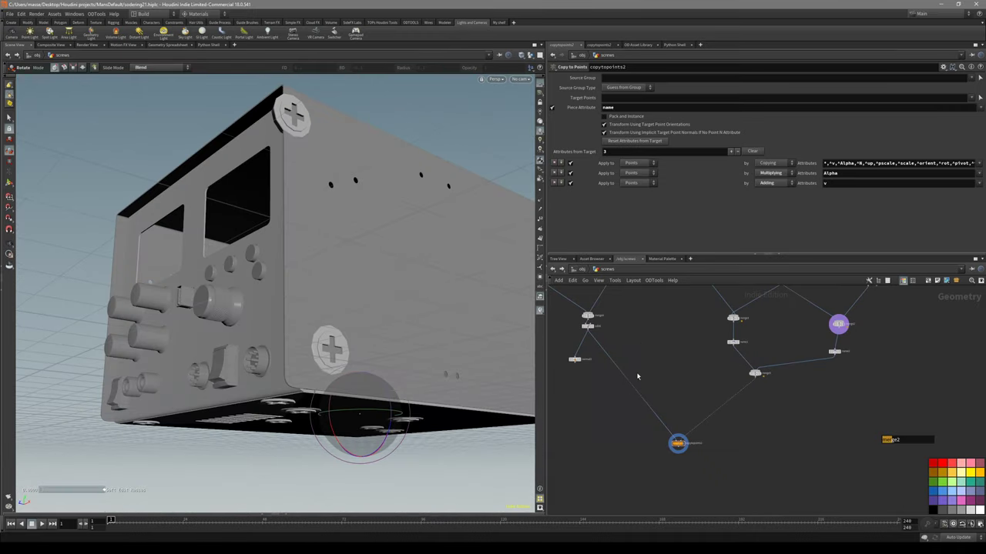
Scale the merged screws uniformly to about 0.35 in the edit6 node
scroll(637, 376, "up", 3)
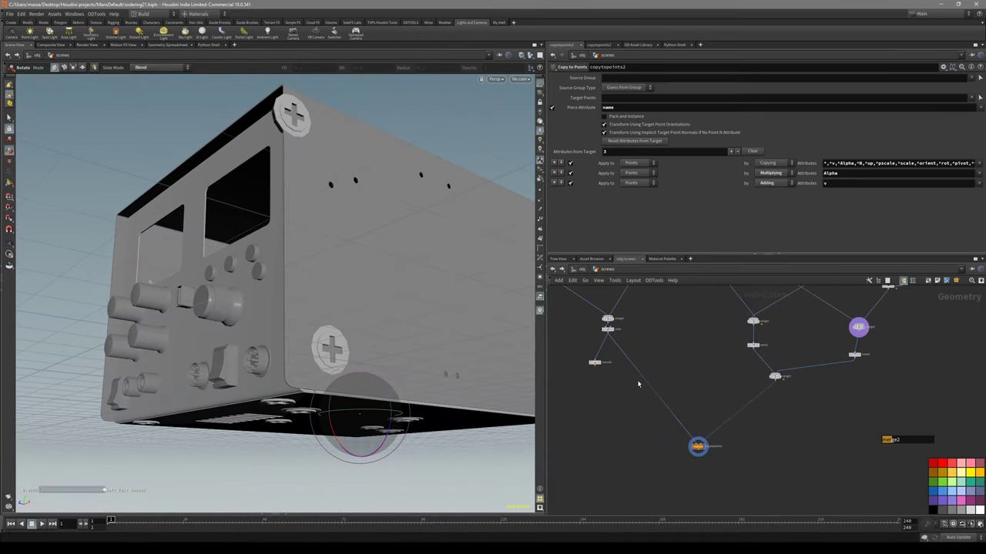
left_click(591, 322)
key("e")
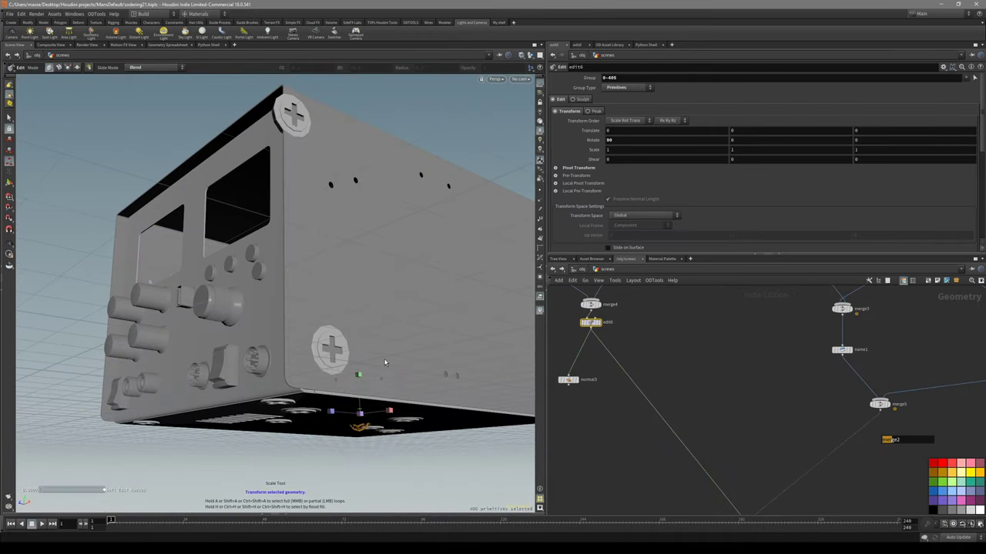
left_click_drag(360, 415, 314, 419)
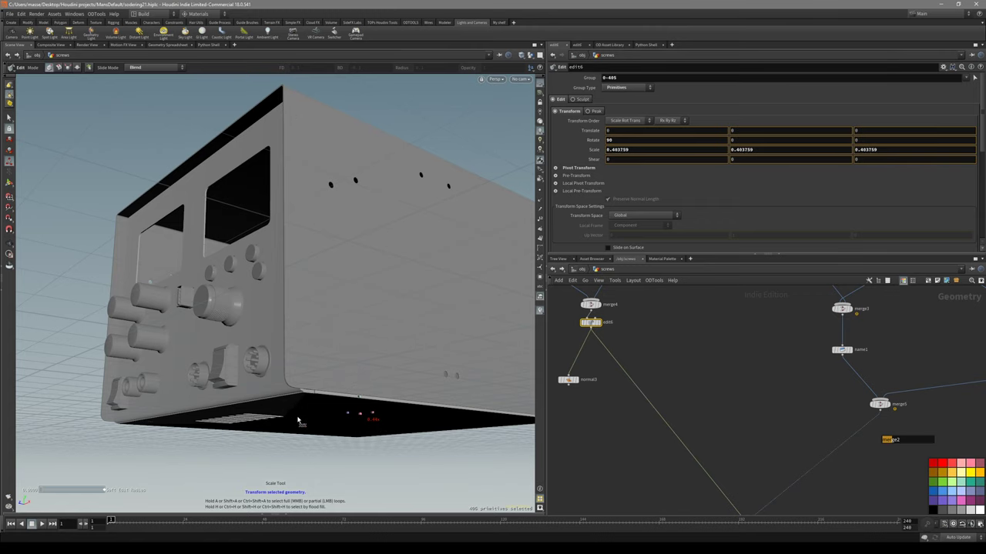
left_click_drag(288, 421, 285, 422)
Offset the screws in edit6 along Z to about 0.0201 and check how they sit on the device's surfaces
left_click_drag(363, 402, 341, 376, "alt")
left_click_drag(166, 444, 341, 417, "alt")
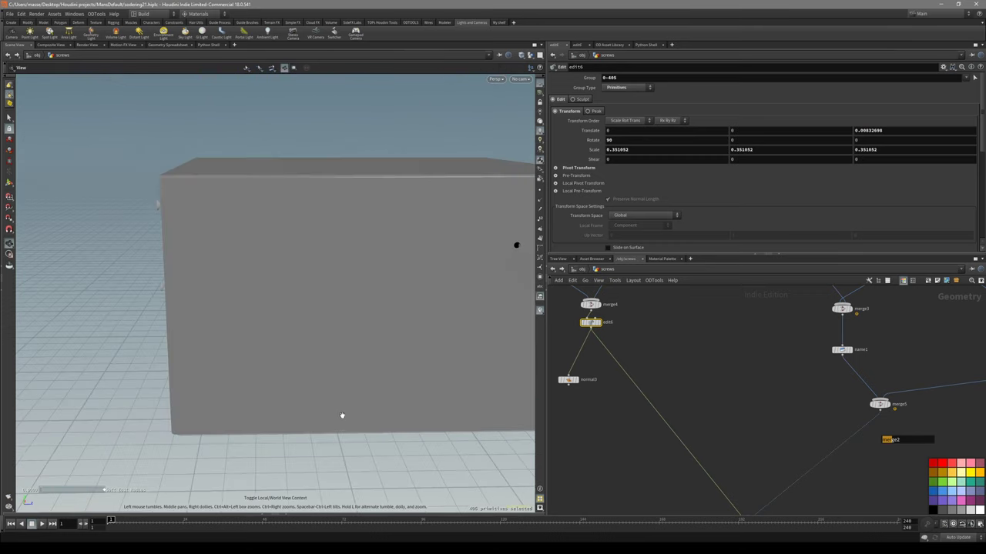
left_click_drag(383, 378, 349, 390, "alt")
right_click_drag(350, 389, 347, 341, "alt")
middle_click_drag(347, 340, 216, 325, "alt")
left_click_drag(515, 379, 370, 348, "alt")
key("[")
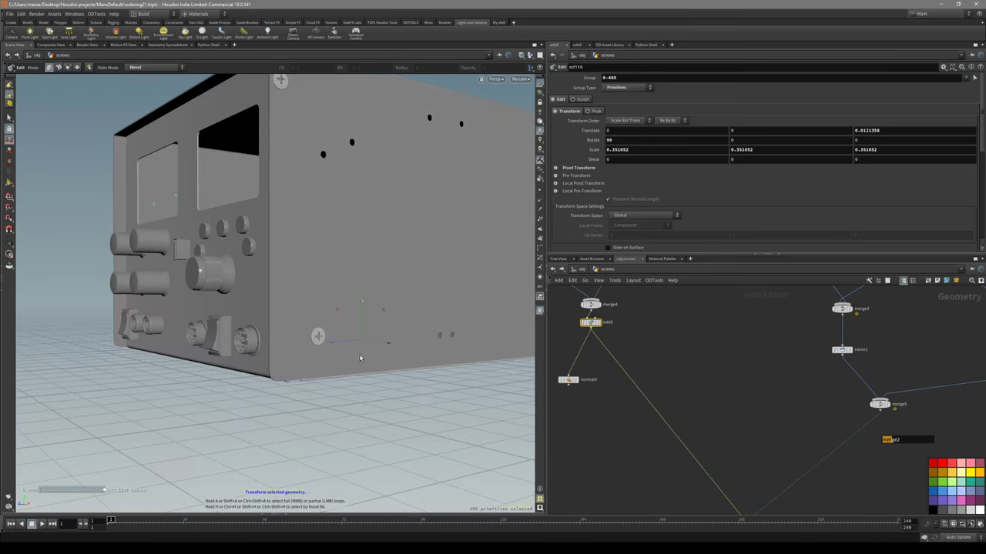
middle_click_drag(344, 345, 346, 368)
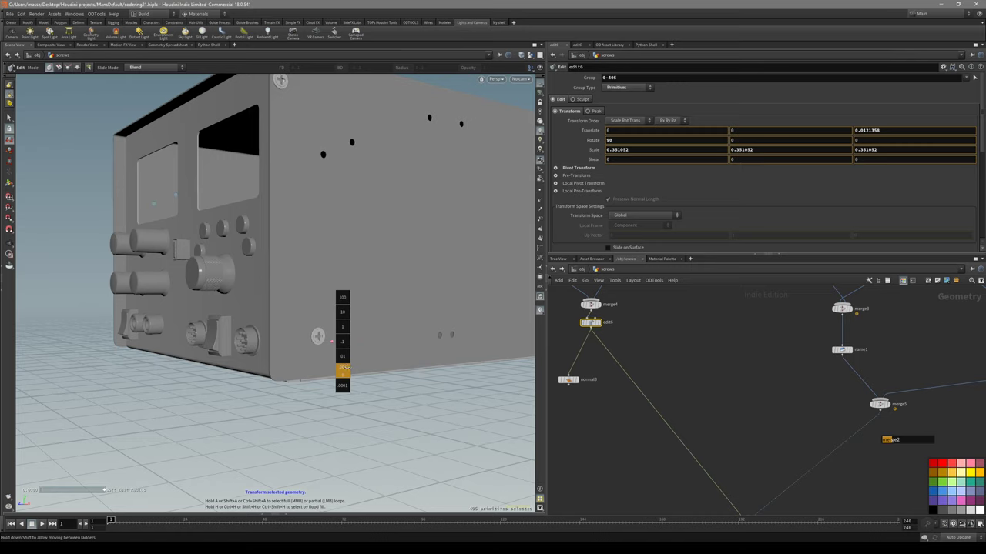
left_click_drag(329, 330, 360, 291, "alt")
left_click_drag(385, 312, 348, 296)
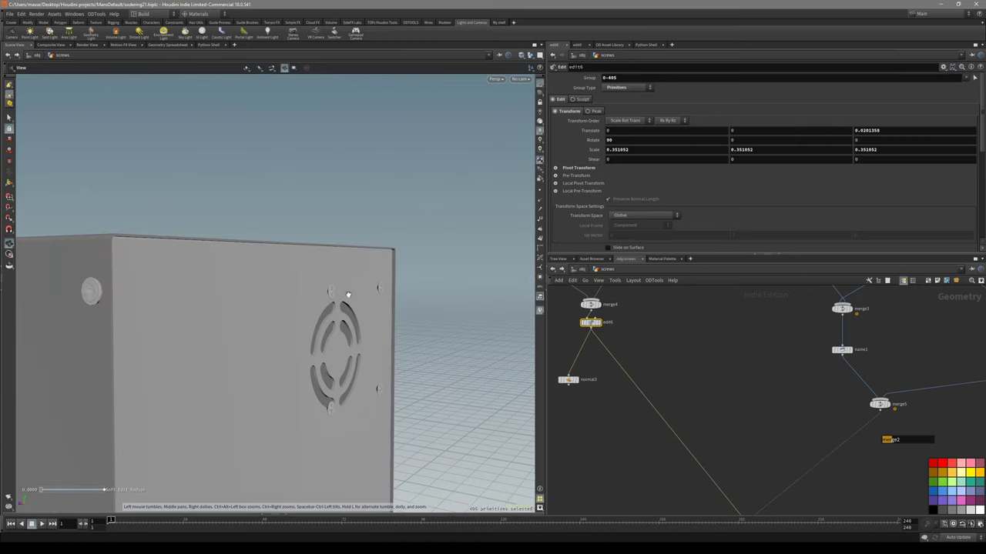
Examine the screws around the fan opening on the device's back and trace the point-source nodes feeding the merges
scroll(720, 375, "down", 3)
middle_click_drag(705, 375, 624, 416)
left_click_drag(409, 315, 370, 331)
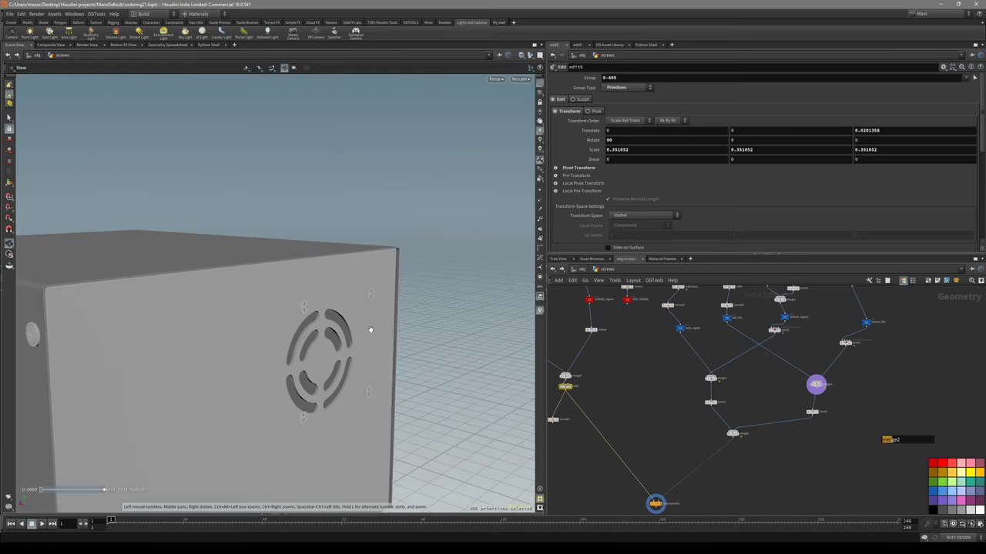
middle_click_drag(813, 332, 805, 350)
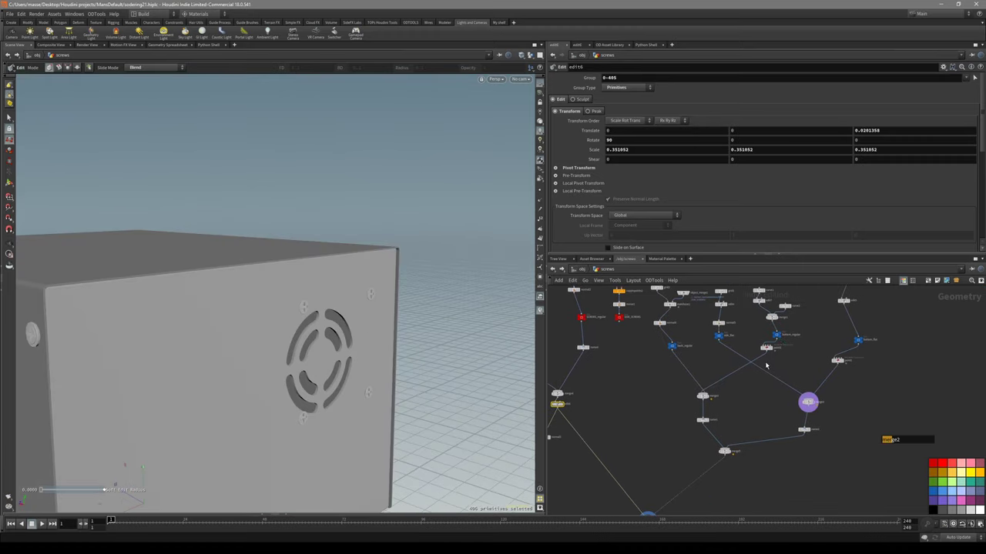
scroll(731, 355, "up", 3)
middle_click_drag(719, 354, 740, 395)
left_click_drag(375, 332, 350, 283, "alt")
middle_click_drag(838, 394, 717, 393)
scroll(762, 395, "up", 1)
left_click_drag(857, 392, 817, 365)
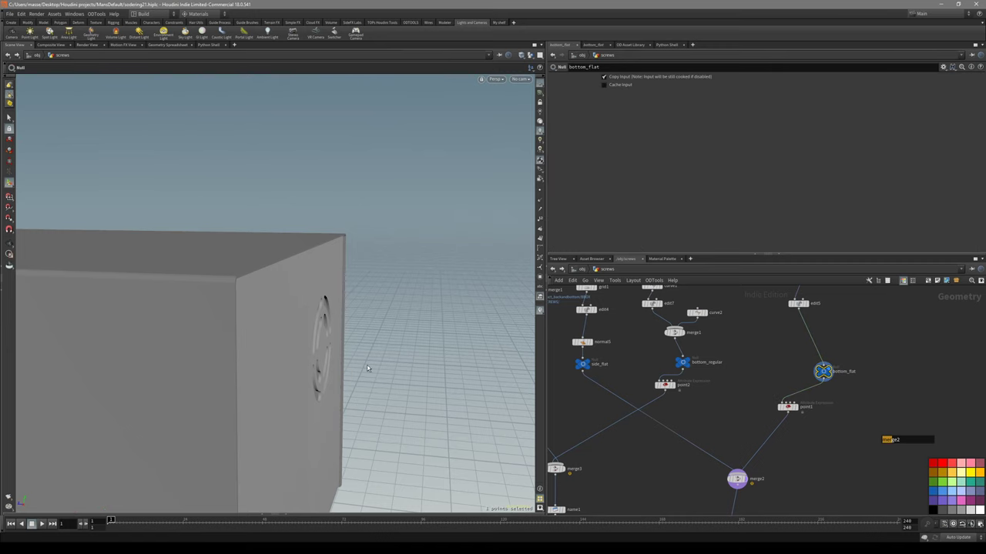
Isolate the back_regular plane, insert an Edit node between back_regular and merge3, and select the plane's face with the other objects shown
key("space+g")
scroll(637, 348, "down", 1)
middle_click_drag(640, 351, 712, 346)
scroll(634, 374, "up", 2)
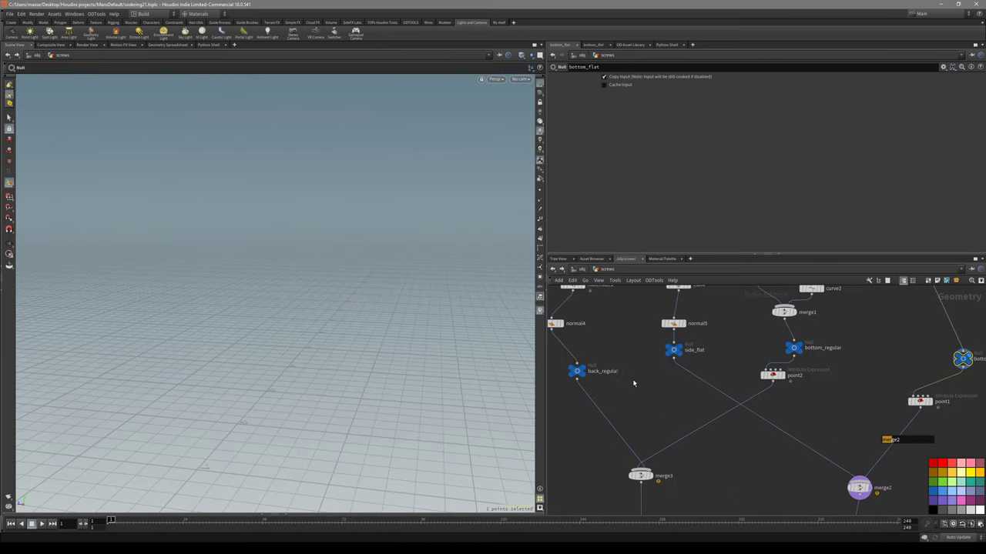
key("r")
left_click_drag(442, 354, 380, 354, "alt")
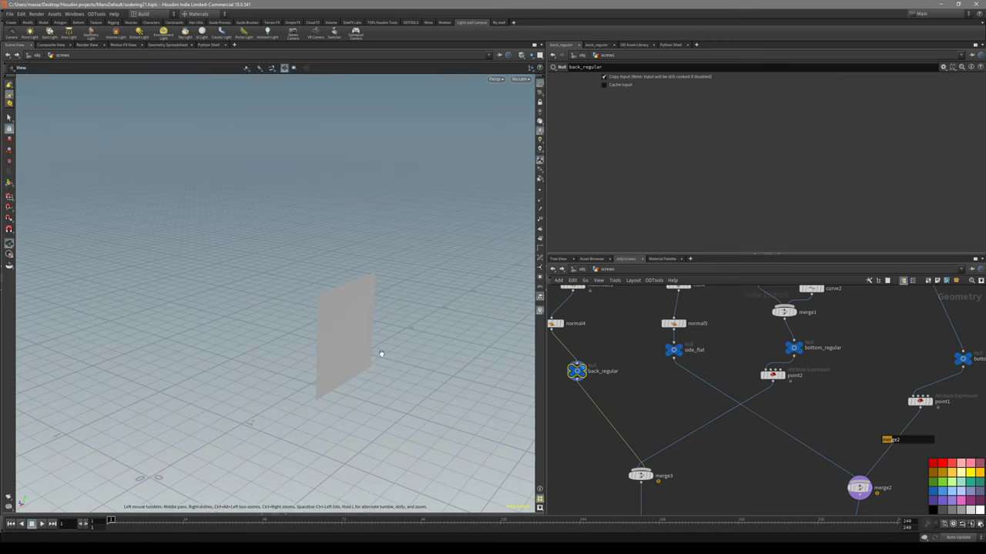
middle_click_drag(602, 373, 641, 373)
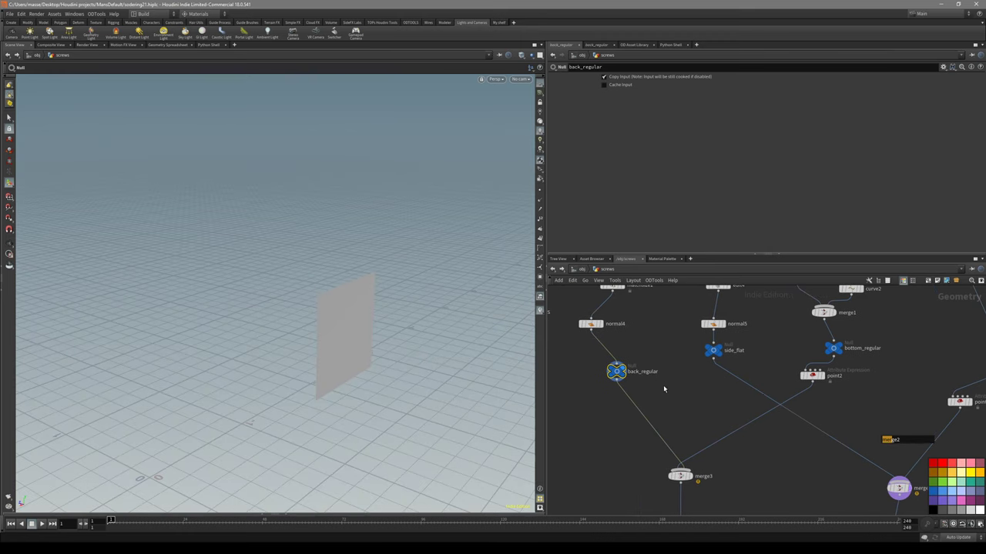
key("Tab")
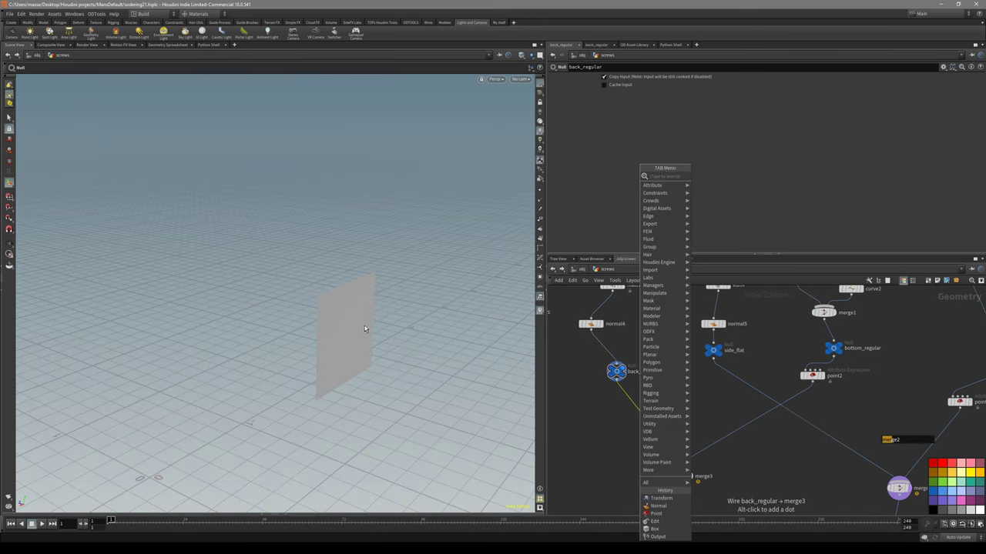
left_click(363, 328)
key("t")
left_click(350, 328)
key("space+y")
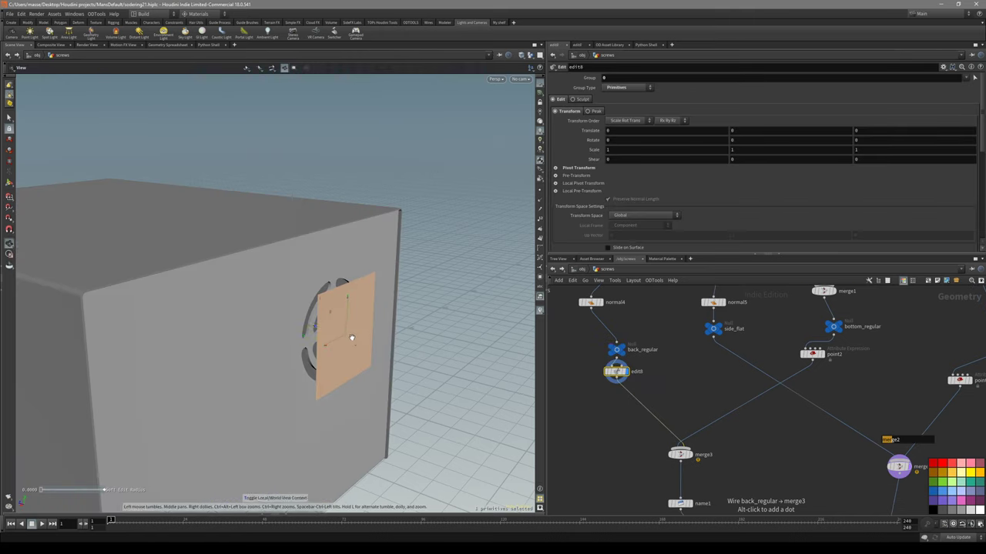
Move the back screw plane along Z to about 0.1156 so its four copied screws sit on the device's back surface
scroll(618, 462, "down", 3)
middle_click_drag(618, 461, 618, 426)
left_click(650, 456)
scroll(649, 363, "up", 3)
left_click(630, 381)
left_click_drag(327, 332, 308, 333)
scroll(339, 331, "up", 5)
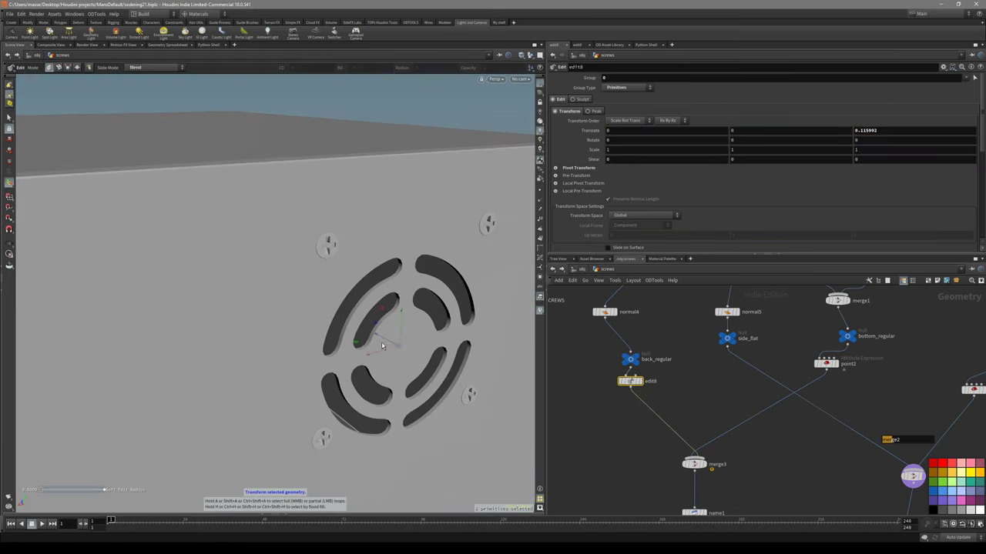
left_click_drag(379, 349, 386, 345)
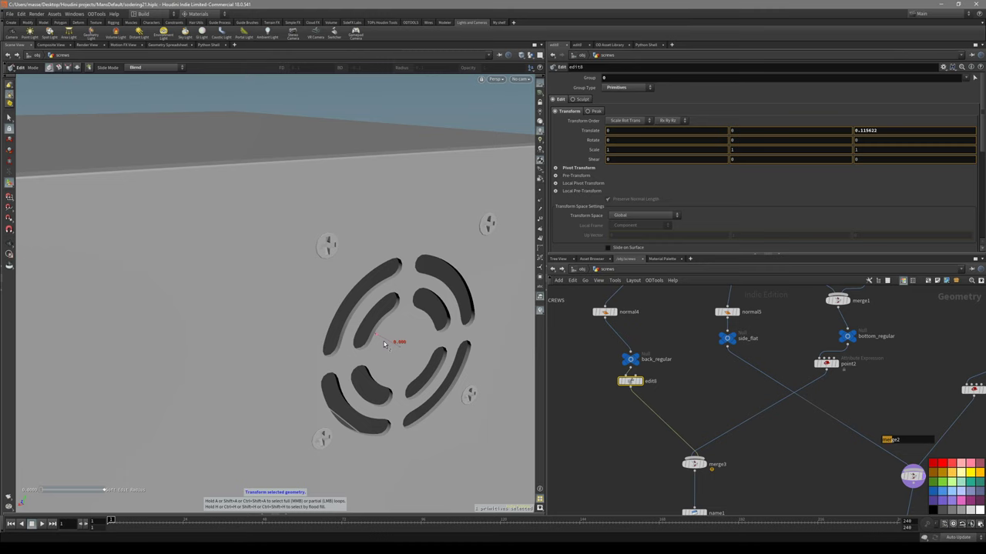
scroll(384, 344, "down", 8)
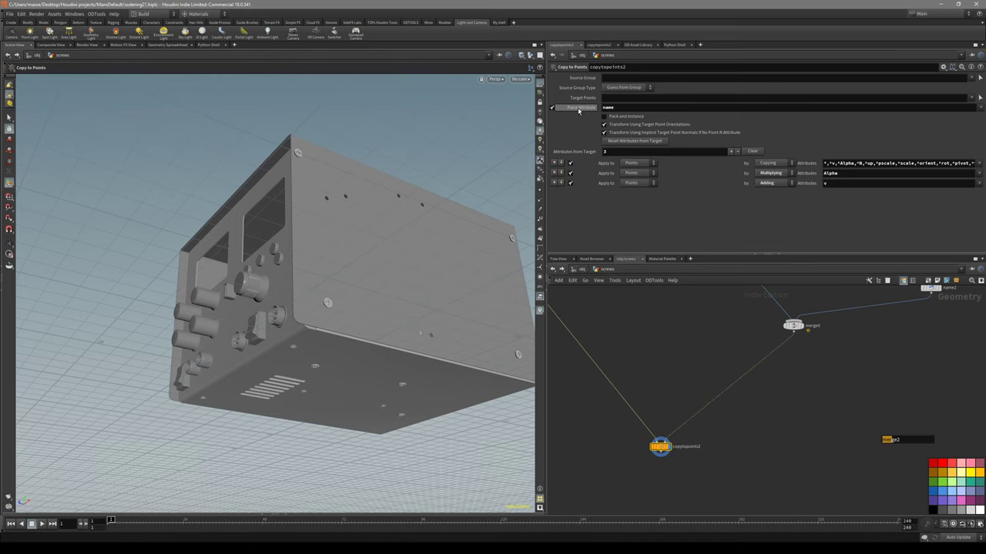
Inspect the screws on the device's sides and insert a Mirror node on the connection between side_flat and merge2
left_click_drag(251, 331, 236, 319, "alt")
right_click_drag(236, 319, 368, 253)
left_click_drag(367, 251, 328, 278)
right_click_drag(328, 277, 306, 260)
left_click_drag(306, 259, 317, 316)
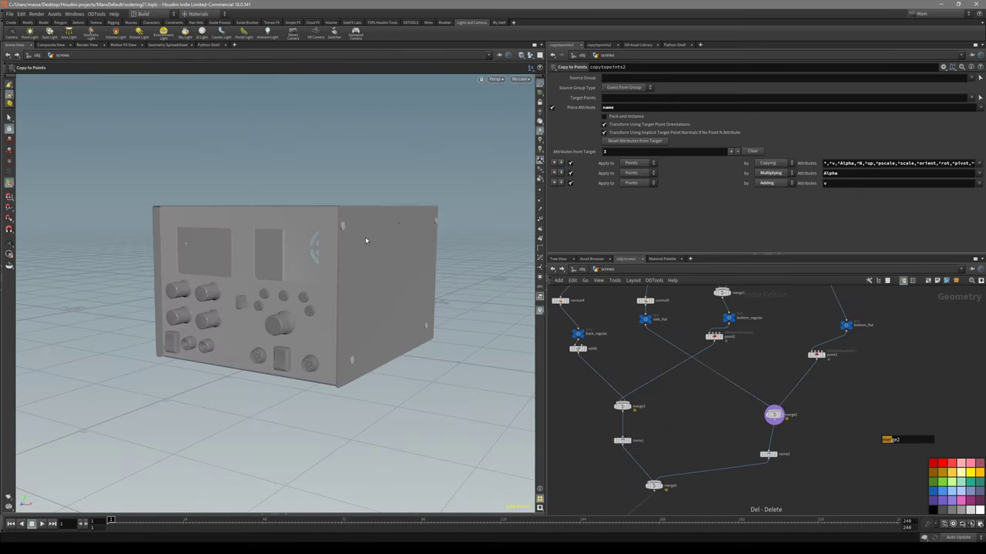
left_click_drag(365, 237, 353, 248)
middle_click_drag(671, 344, 678, 360)
scroll(677, 360, "up", 3)
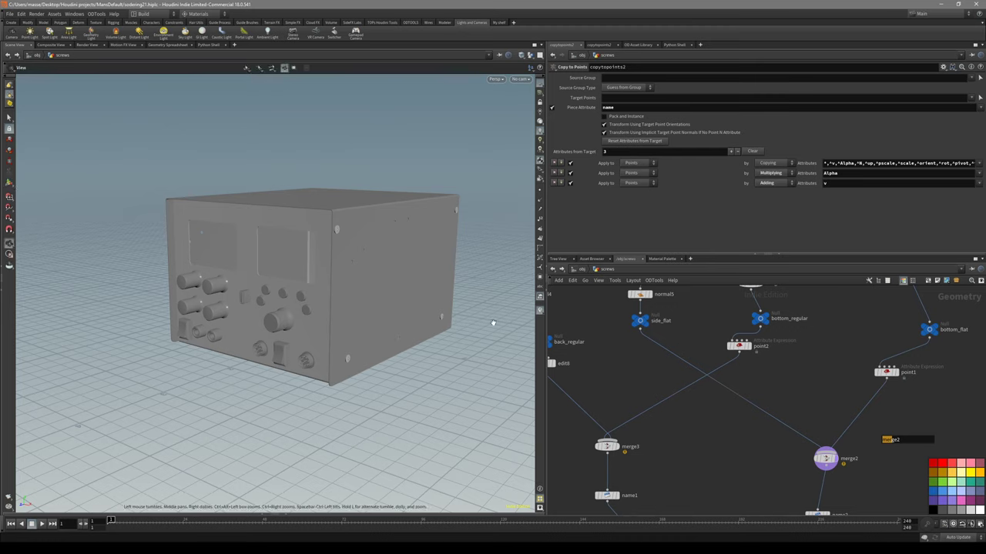
key("Tab")
type("mir")
key("Return")
left_click(731, 402)
mouse_move(239, 308)
left_mouse_down("alt")
mouse_move(377, 322)
mouse_move(312, 313)
mouse_move(239, 348)
mouse_move(261, 308)
mouse_move(245, 298)
left_mouse_up("alt")
left_click_drag(245, 299, 248, 299, "alt")
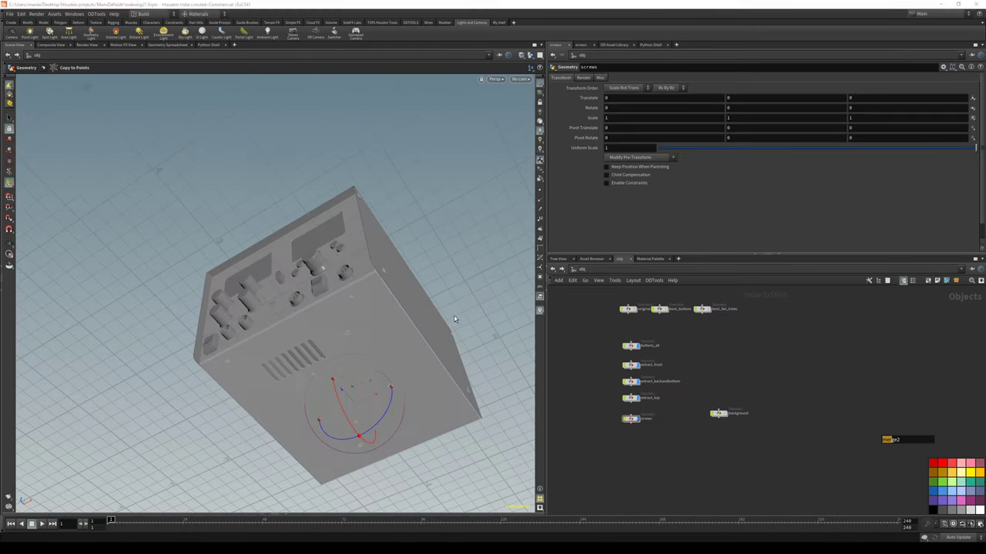
Examine the rubber foot up close in the Photos reference image of the device's underside, and return to Houdini
left_click_drag(456, 321, 364, 302, "alt")
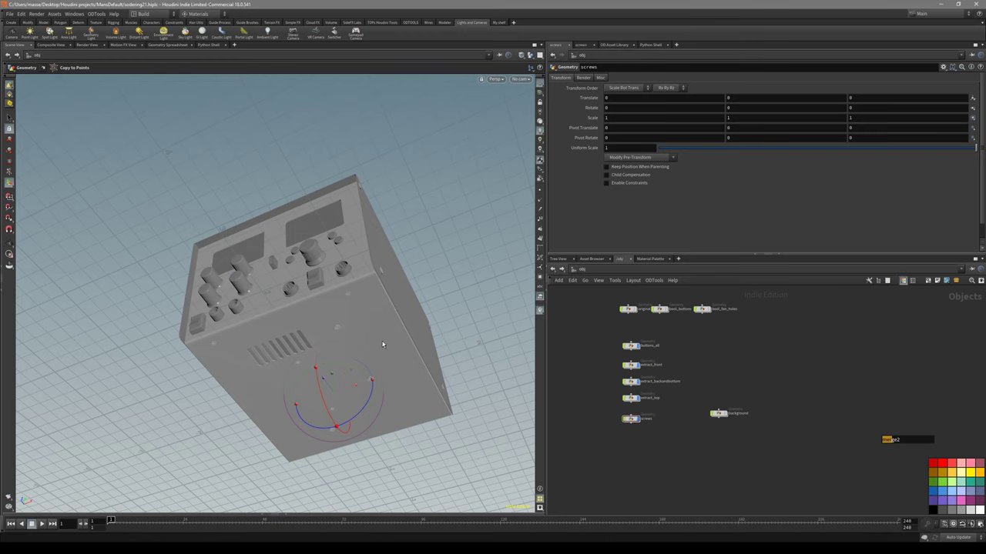
left_click(656, 549)
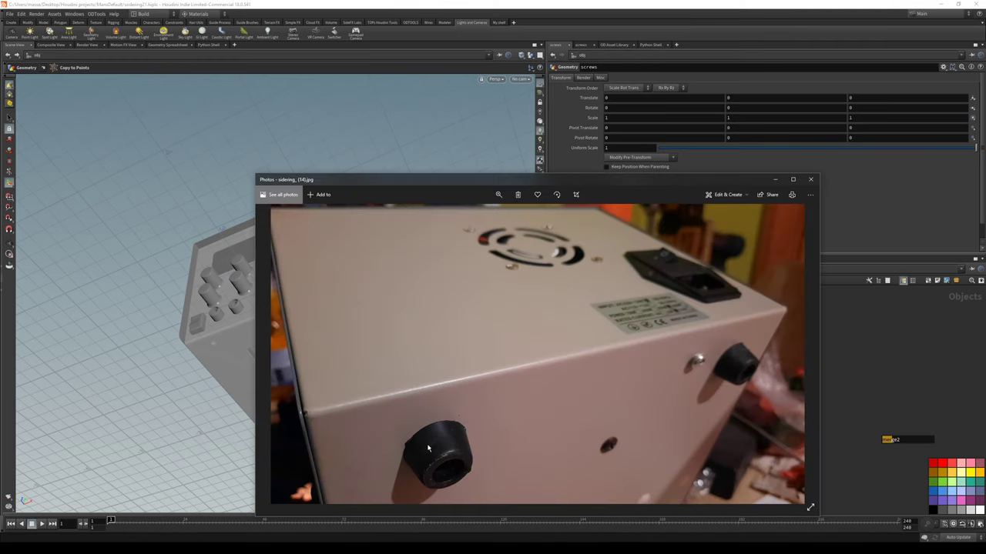
scroll(426, 439, "up", 3)
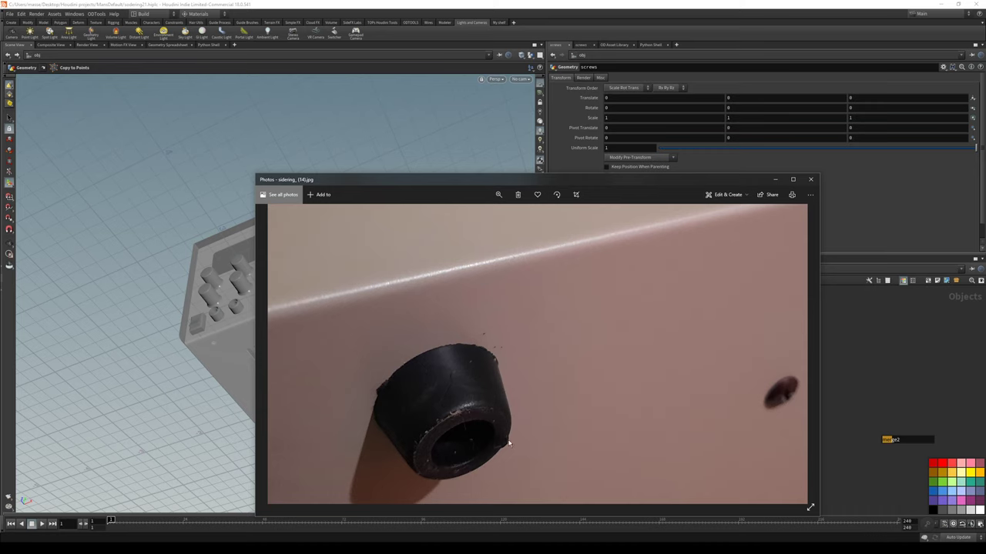
left_click(245, 383)
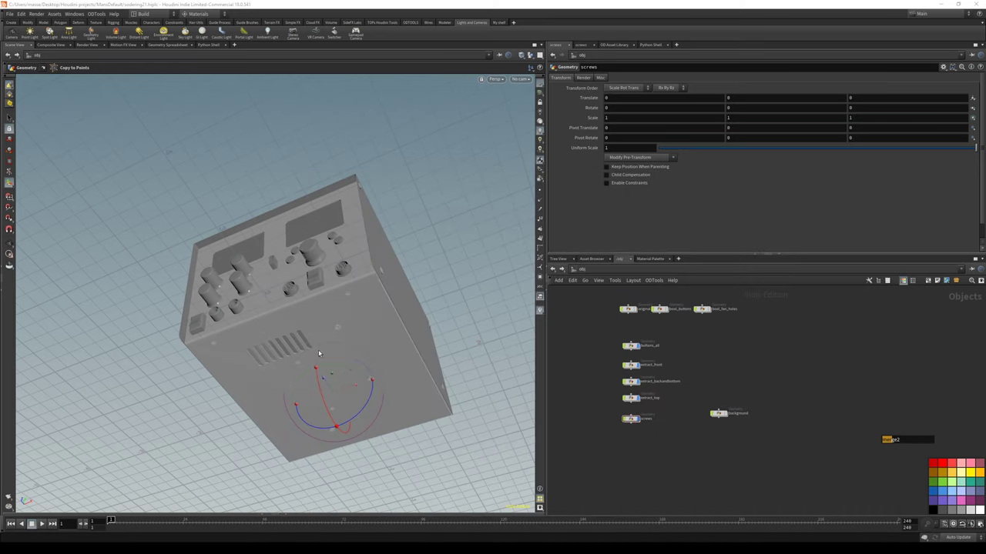
Create a Geometry object named feet at object level and enter its network
left_click_drag(318, 349, 469, 403, "alt")
key("Tab")
type("geo")
key("Return")
left_click(656, 454)
left_click(656, 453)
scroll(647, 448, "up", 5)
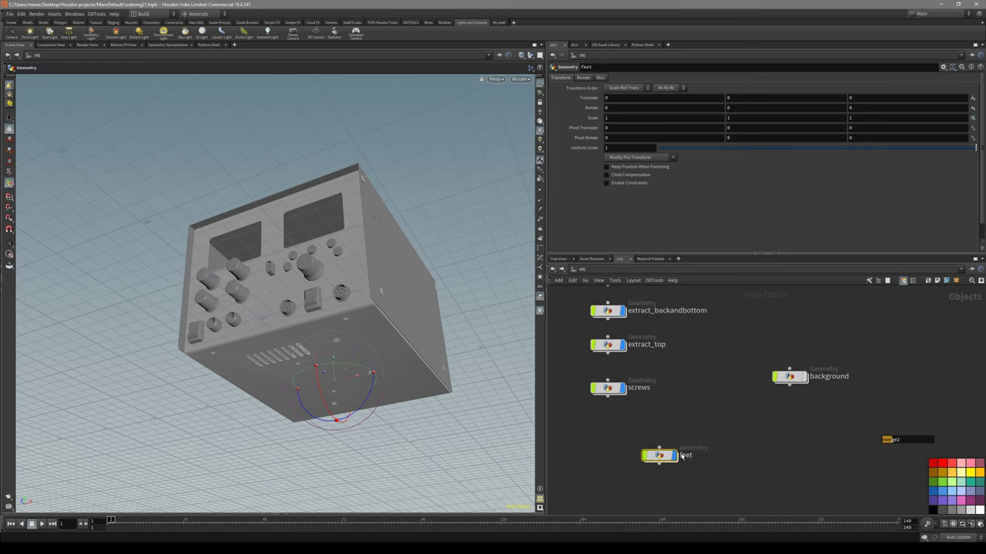
double_click(674, 455)
Add a Tube node to the feet network and set its orientation to Y Axis
key("Tab")
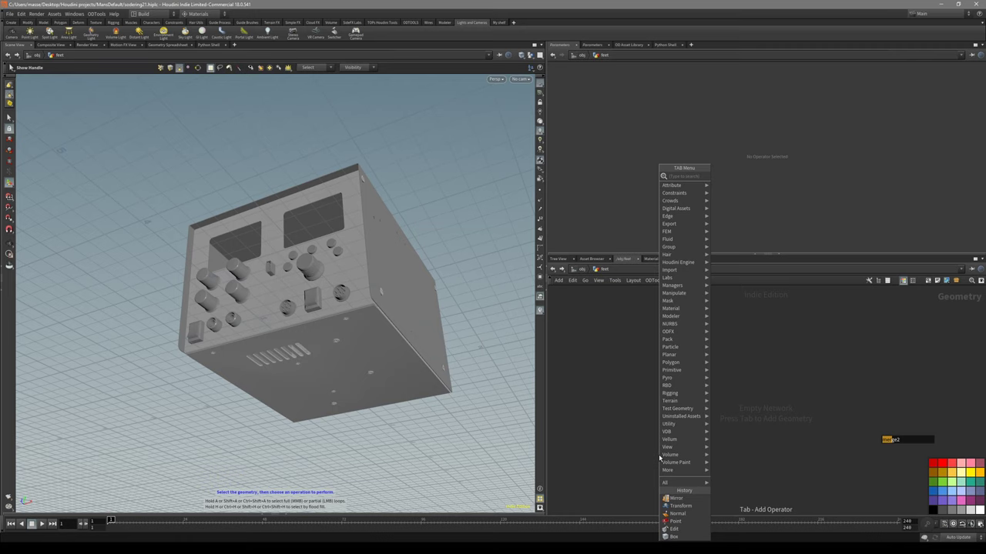
type("tube")
key("Return")
left_click(649, 363)
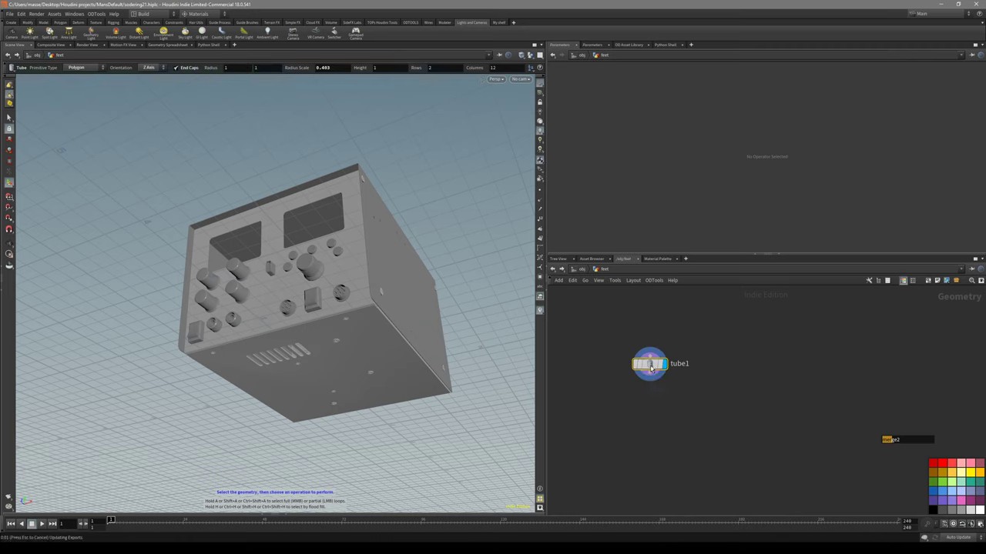
key("space+2")
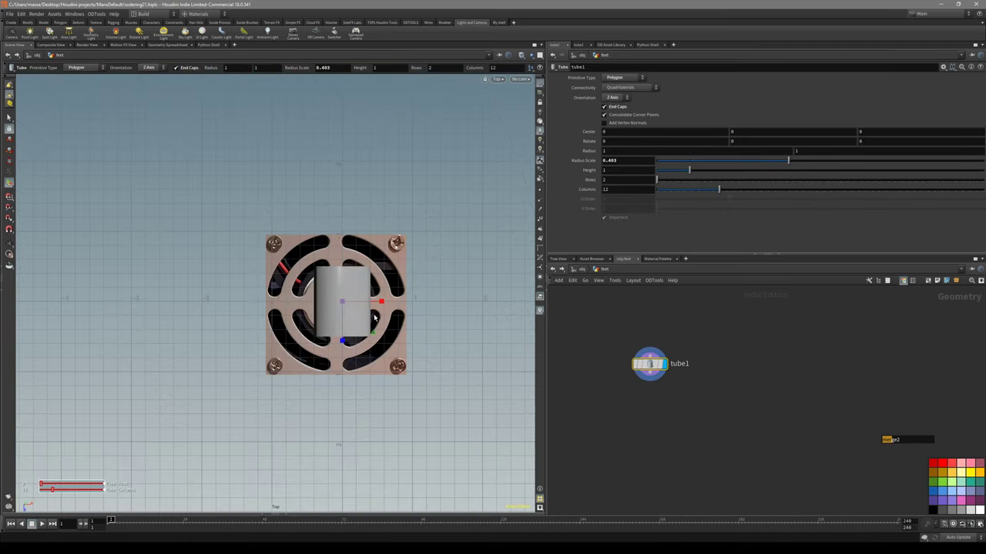
key("space+1")
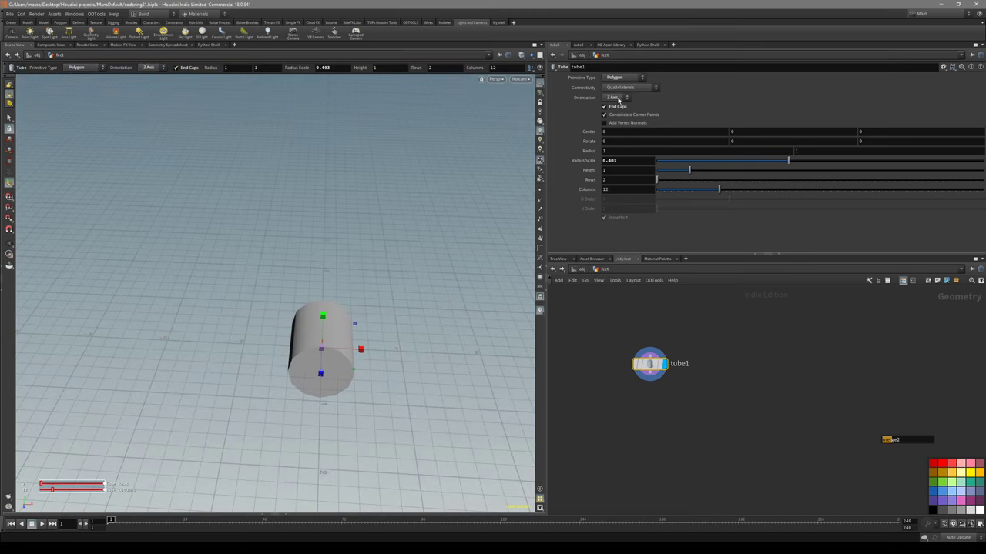
left_click(619, 113)
Reduce the tube's height to about 0.64
mouse_move(358, 335)
left_mouse_down("alt")
mouse_move(332, 352)
mouse_move(339, 328)
mouse_move(359, 345)
left_mouse_up("alt")
scroll(334, 350, "up", 2)
key("s")
left_click_drag(397, 375, 401, 365, "alt")
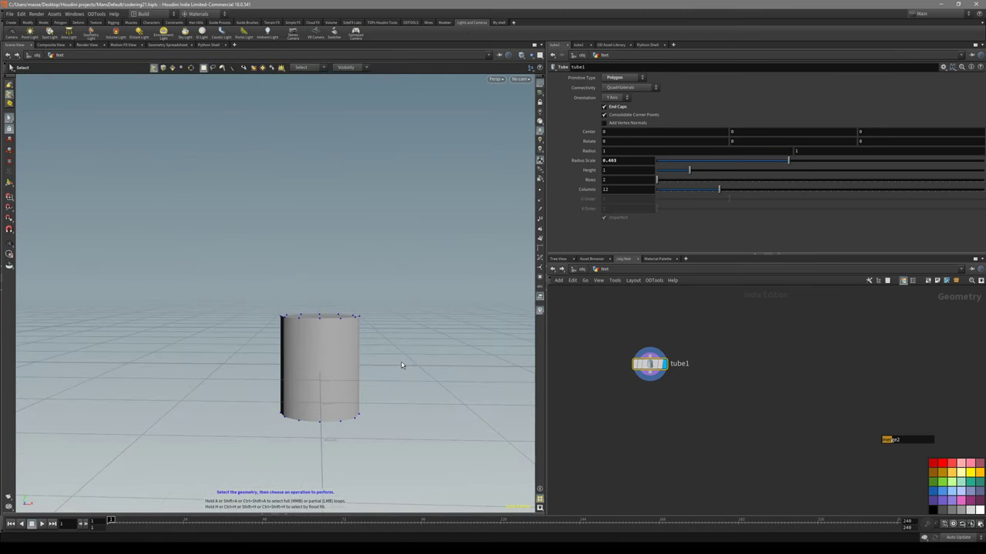
key("Return")
left_click_drag(319, 330, 324, 343)
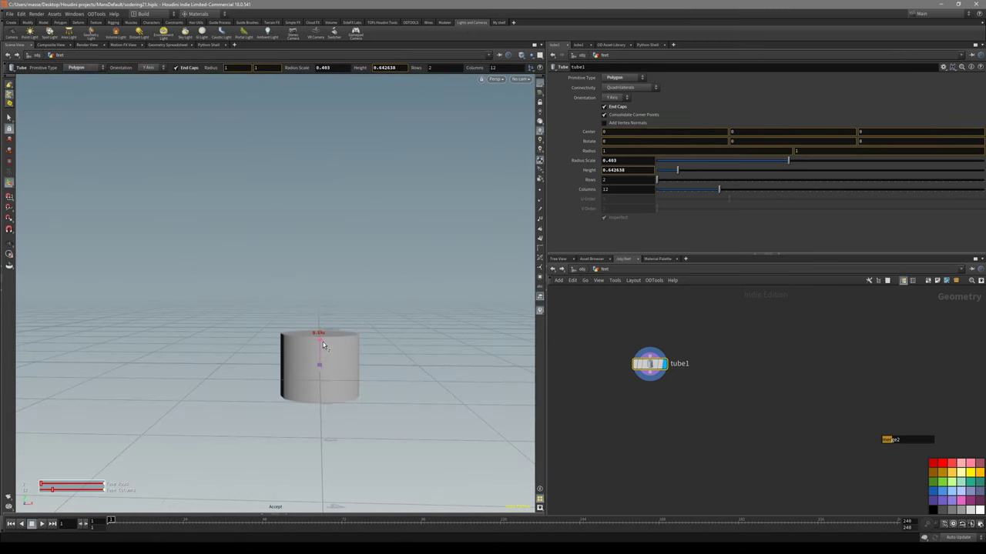
Taper the tube by scaling its lower ring of points to about 0.57 in X and Z
key("s")
left_click_drag(399, 356, 196, 460)
key("e")
left_click_drag(347, 409, 301, 348)
right_click_drag(301, 347, 442, 358, "alt")
left_click_drag(442, 359, 424, 369, "alt")
Inset the foot's bottom face by 0.08 with PolyExtrude and extrude the inner face inward as a recess
key("3")
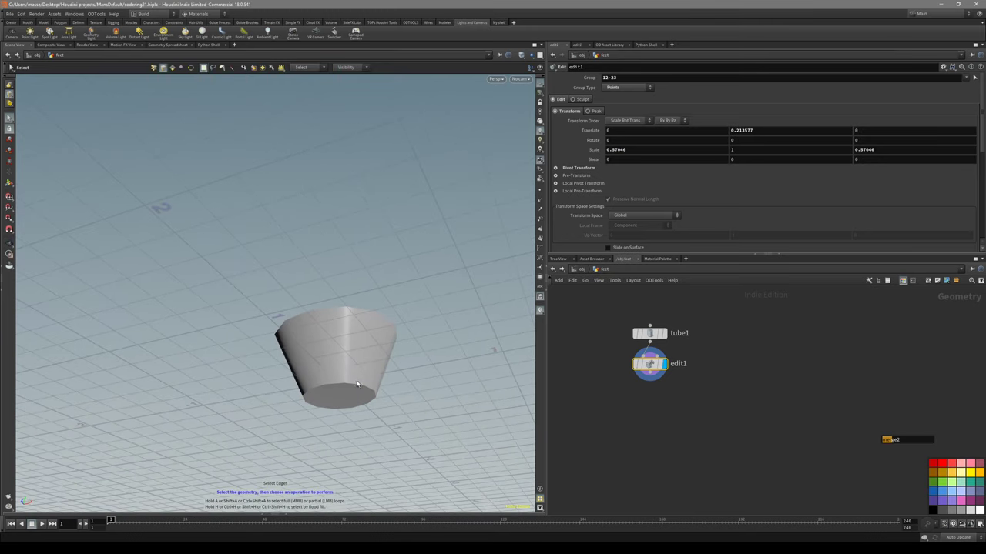
left_click(352, 393)
mouse_move(351, 393)
left_mouse_down("alt")
mouse_move(372, 329)
mouse_move(349, 387)
mouse_move(354, 395)
left_mouse_up("alt")
key("e")
key("ctrl+z")
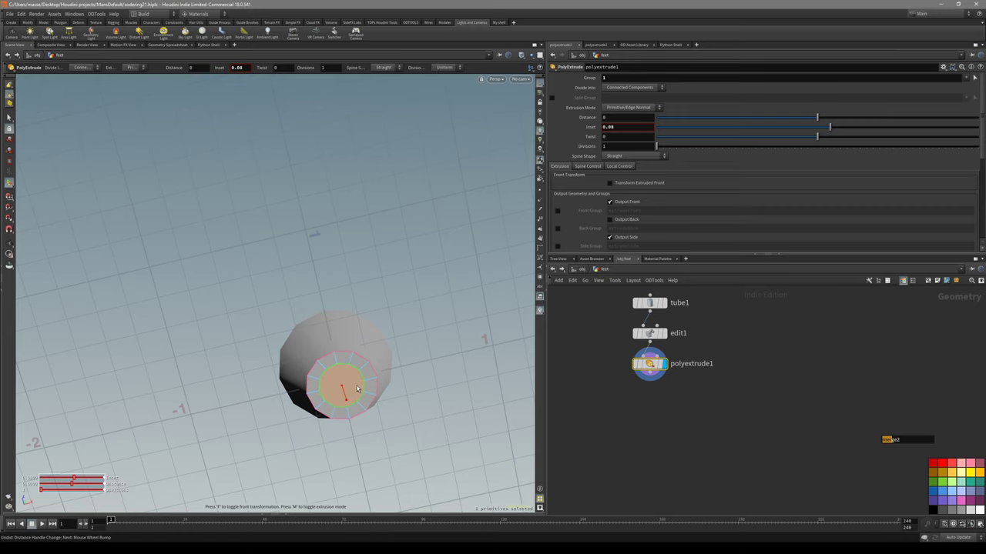
key("Escape")
mouse_move(359, 375)
left_mouse_down()
mouse_move(346, 368)
mouse_move(348, 378)
mouse_move(346, 346)
mouse_move(340, 353)
mouse_move(351, 339)
mouse_move(329, 339)
mouse_move(392, 319)
mouse_move(411, 280)
mouse_move(411, 356)
mouse_move(374, 366)
left_mouse_up()
Bevel the edge loops of the foot's bottom rim and recess with a distance of about 0.02 and 7 round divisions
key("s")
double_click(347, 354)
scroll(340, 352, "up", 3)
key("b")
key("Escape")
key("shift+w")
Scale the foot's upper ring of points to about 0.78 in X and Z, checking its taper against the reference photo
key("s")
key("2")
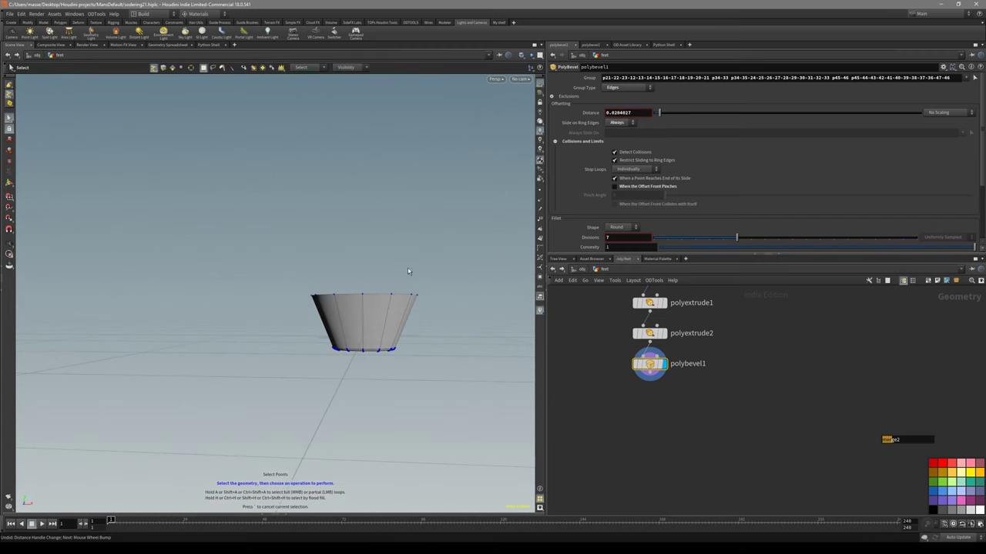
left_click_drag(424, 275, 301, 309)
key("e")
left_click_drag(400, 300, 393, 341, "alt")
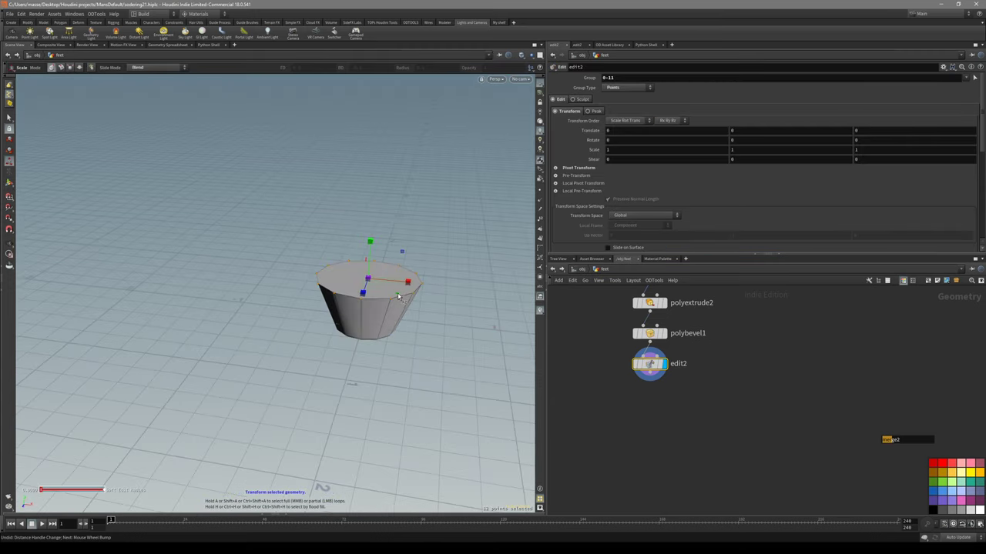
left_click_drag(398, 297, 388, 291)
left_click_drag(401, 327, 402, 352, "alt")
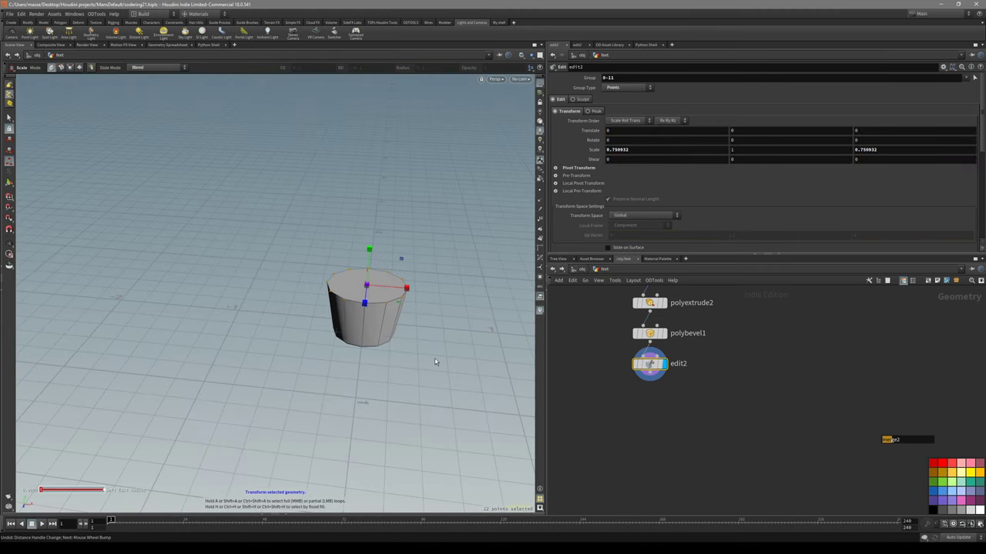
key("alt+Tab")
key("alt+Tab")
left_click_drag(399, 327, 410, 355, "alt")
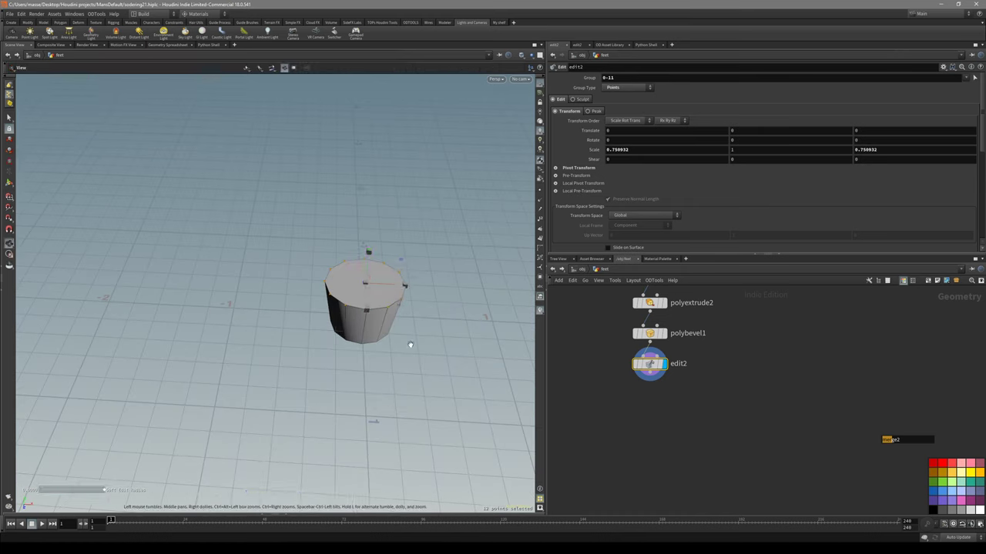
left_click_drag(399, 307, 385, 231)
key("s")
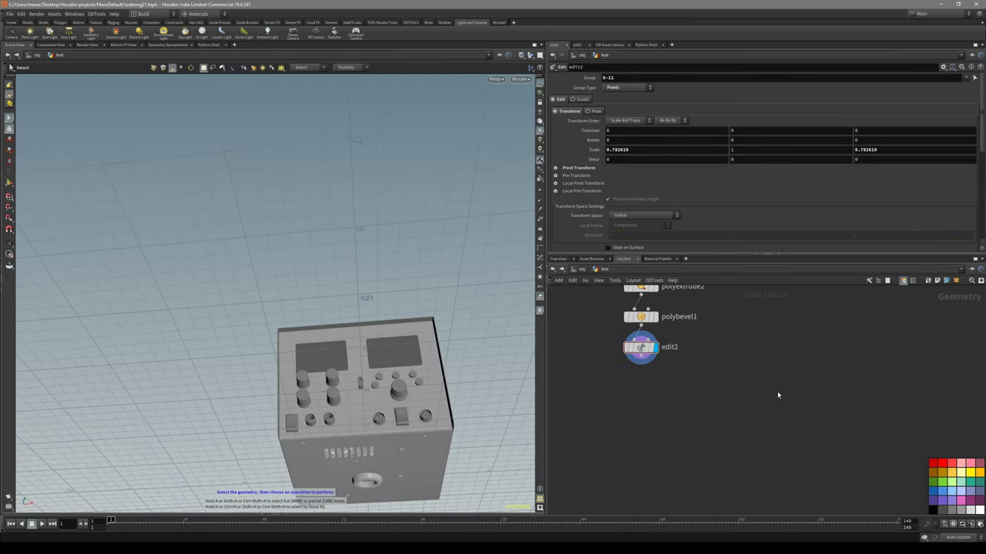
Add a 1 by 1 Grid node with 2 rows and 2 columns to the feet network and bring up its viewport handles
key("Tab")
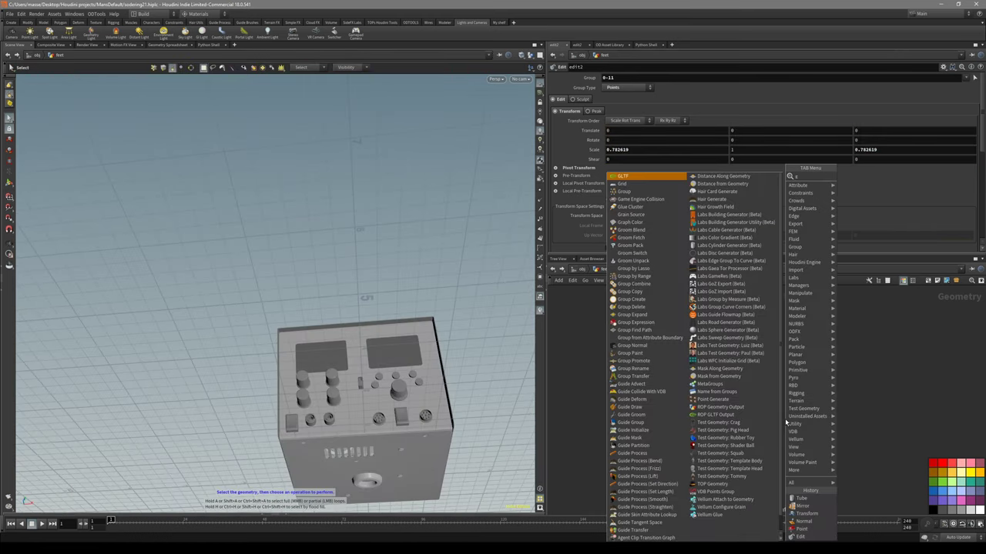
type("grid")
key("Return")
left_click(775, 421)
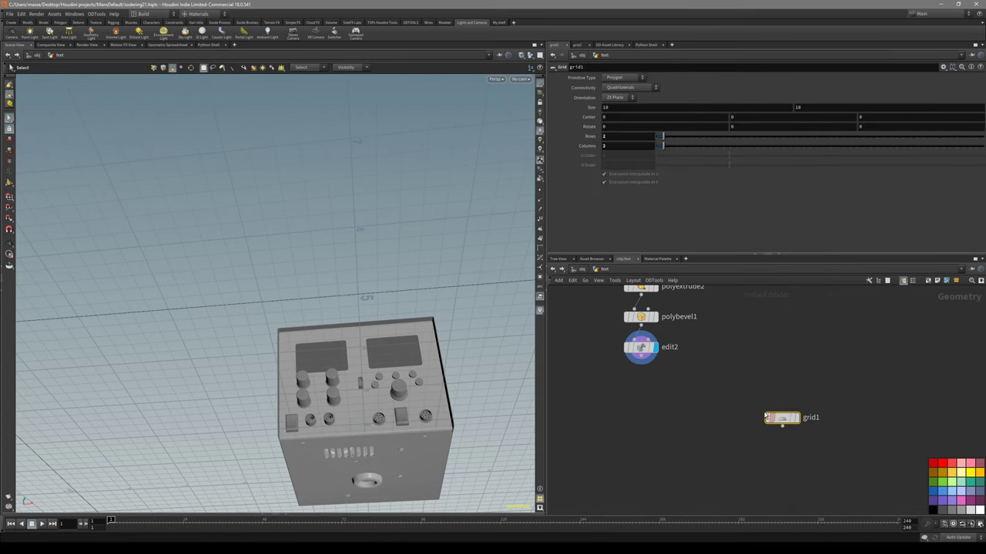
key("Tab")
left_click_drag(392, 435, 450, 394, "alt")
key("Return")
key("space+y")
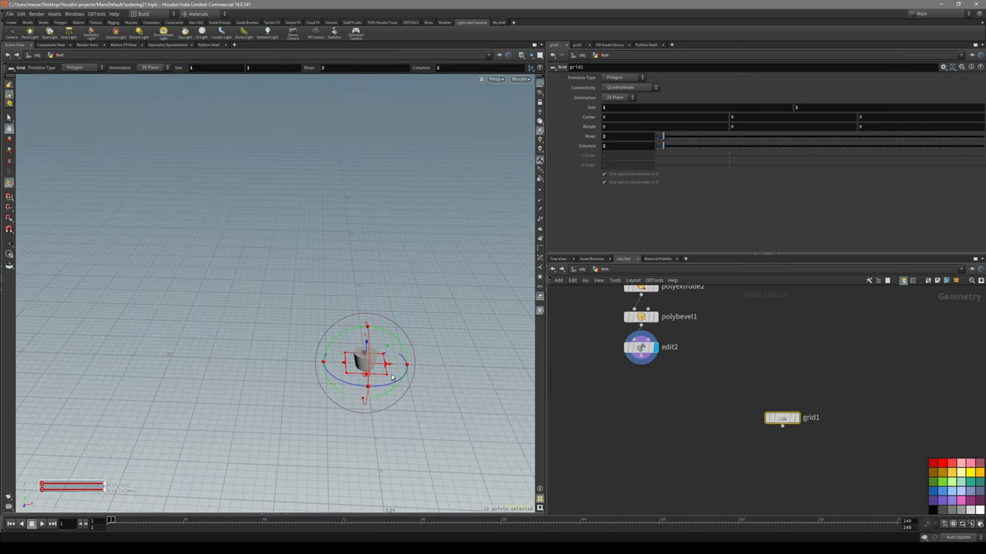
Display the grid with the whole device from below, stretch it to about 2.48 in depth and shift its center to about 0.228 in Z
left_click_drag(769, 401, 762, 397)
key("r")
left_click_drag(377, 376, 378, 408, "alt")
key("space+y")
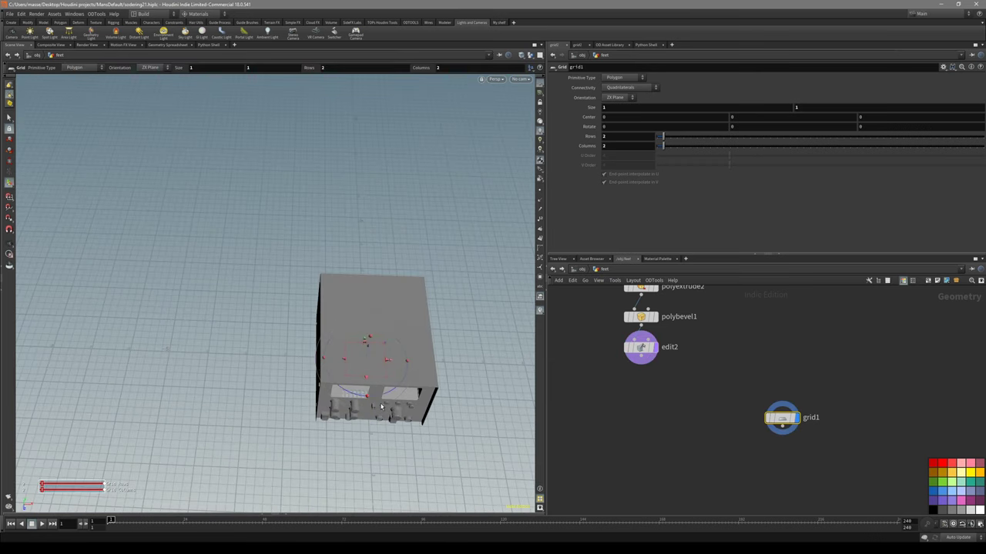
key("space+2")
key("space+2")
middle_click_drag(443, 391, 373, 403, "alt")
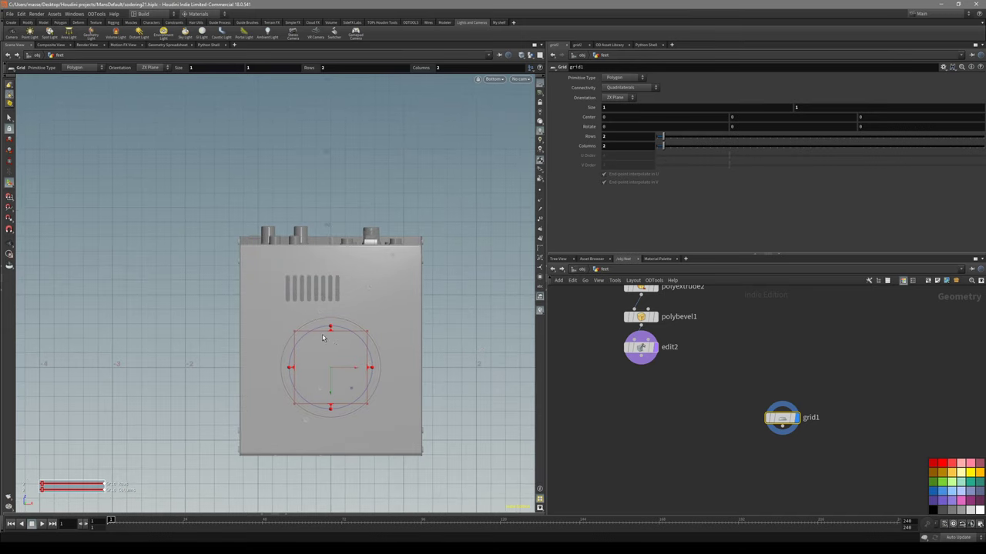
left_click_drag(332, 333, 334, 296)
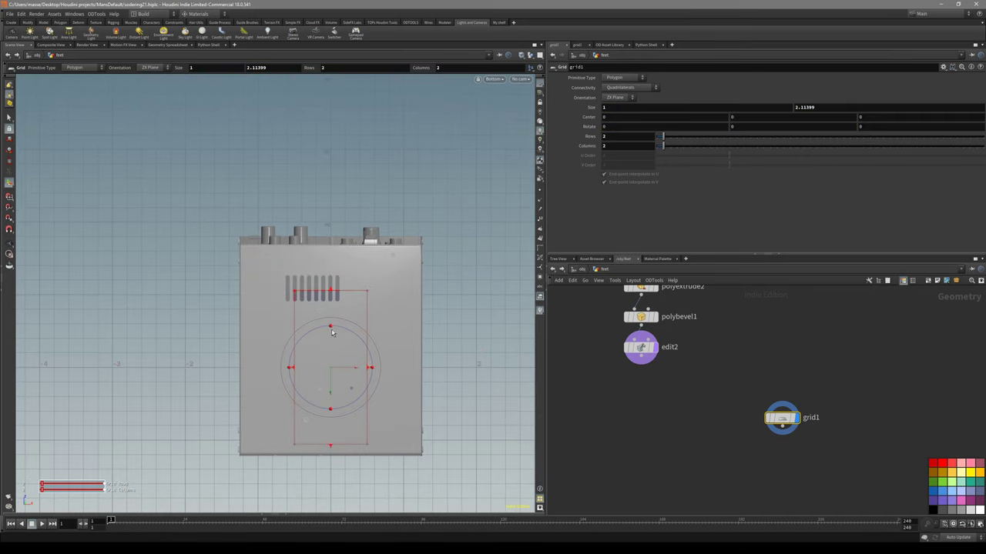
left_click_drag(332, 393, 333, 366)
left_click_drag(332, 426, 331, 439)
Resize the grid to about 1.93 by 2.29 so its corners sit inside the edges of the device's underside
left_click_drag(331, 367, 391, 352)
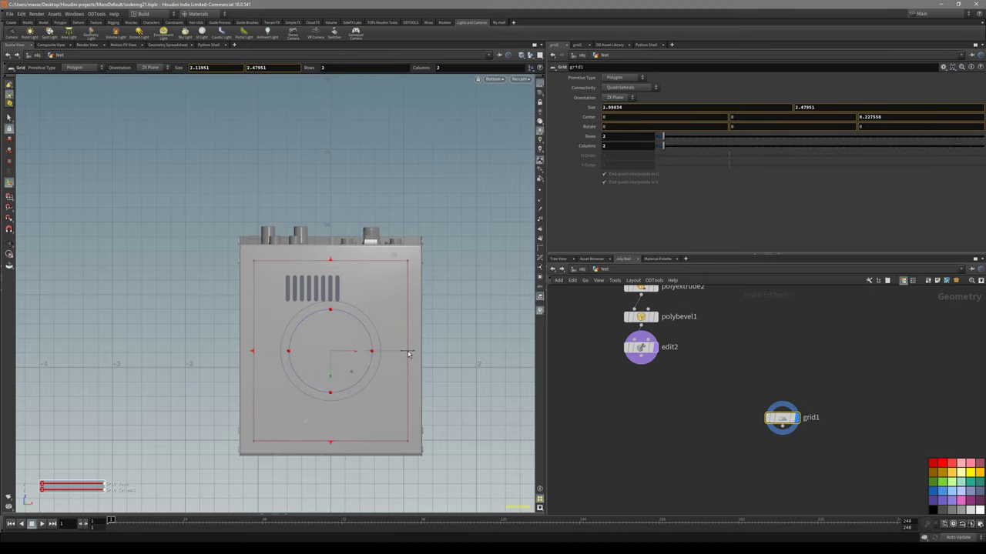
left_click_drag(404, 356, 396, 368)
left_click_drag(331, 444, 331, 436)
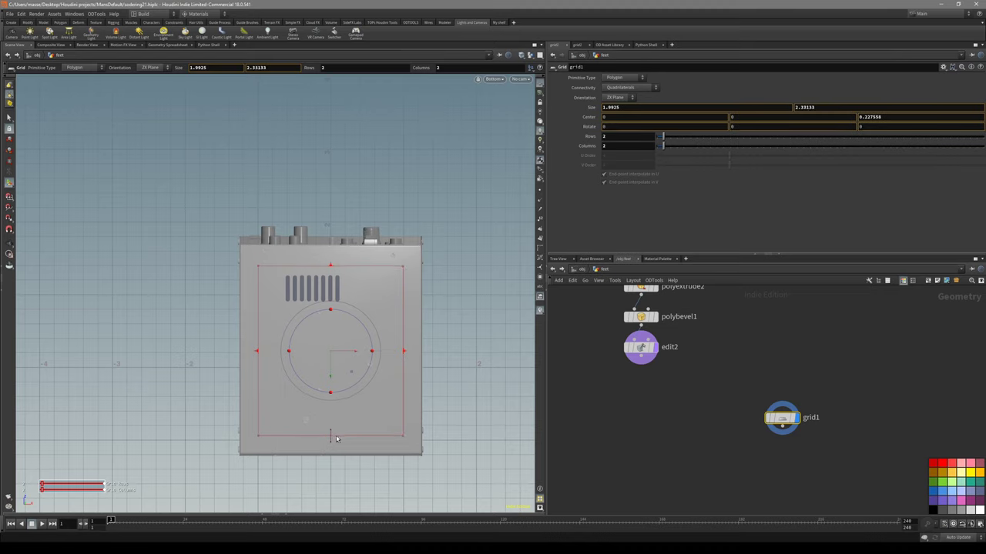
left_click_drag(331, 267, 333, 275)
left_click_drag(404, 352, 288, 419)
Adjust the grid's height against the device's underside, bringing its center to about 0.002 in Y
key("Escape")
right_click_drag(288, 418, 354, 369)
left_click_drag(354, 369, 413, 322)
middle_click_drag(414, 322, 378, 338)
key("Return")
mouse_move(328, 306)
left_mouse_down()
mouse_move(328, 314)
mouse_move(327, 302)
left_mouse_up()
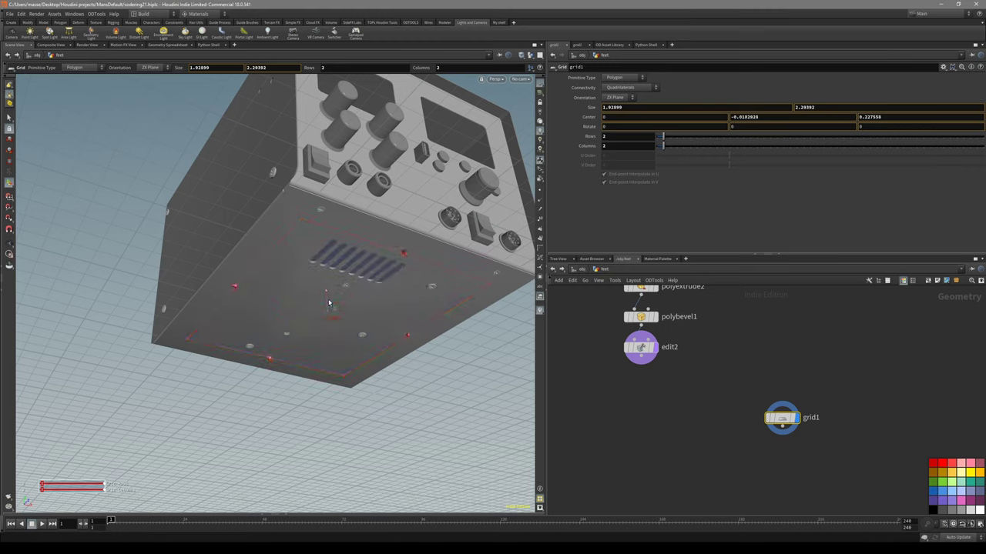
key("r")
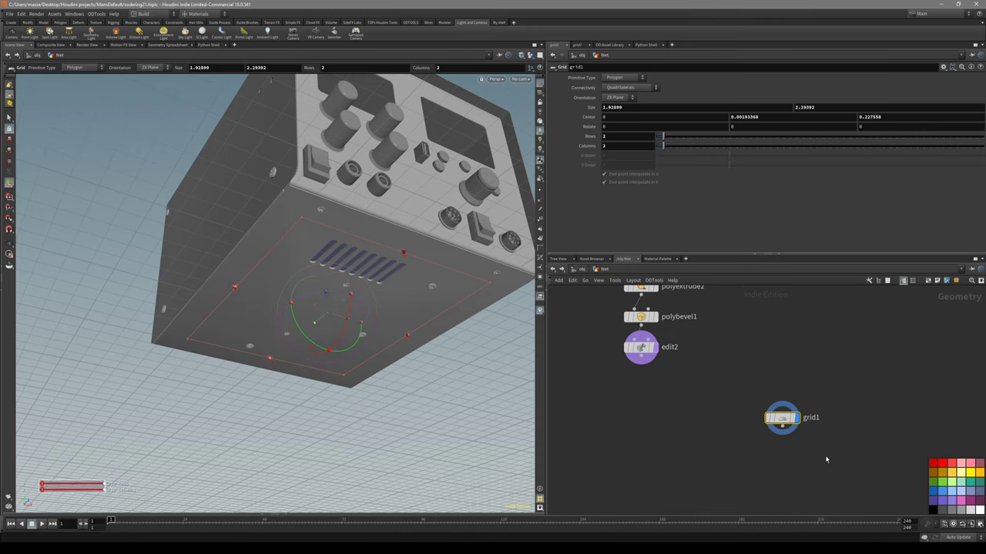
Isolate the grid, select its face and add a Reverse node to flip its normal
key("space+y")
left_click_drag(372, 277, 390, 239, "alt")
key("s")
left_click_drag(429, 207, 450, 231, "alt")
left_click(388, 293)
key("Tab")
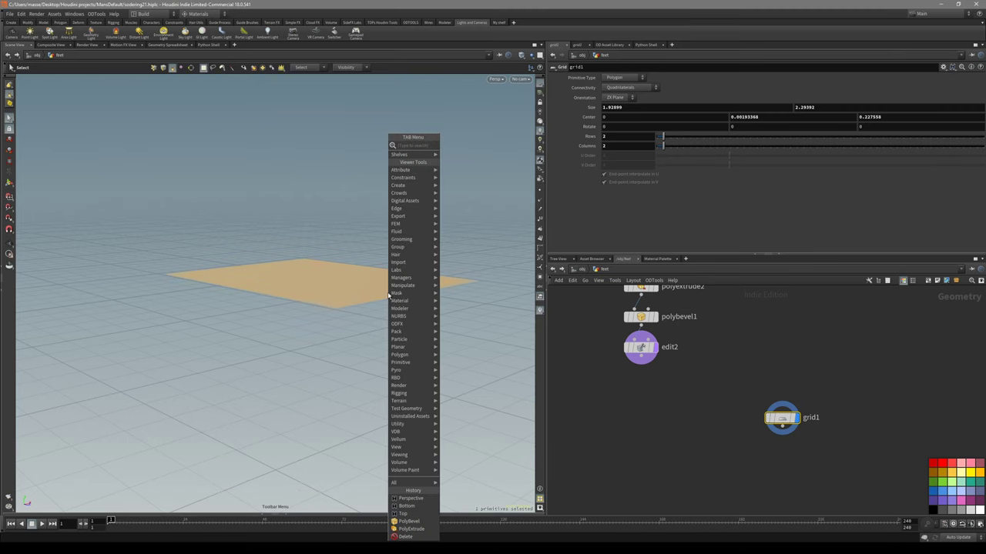
type("reve")
key("Return")
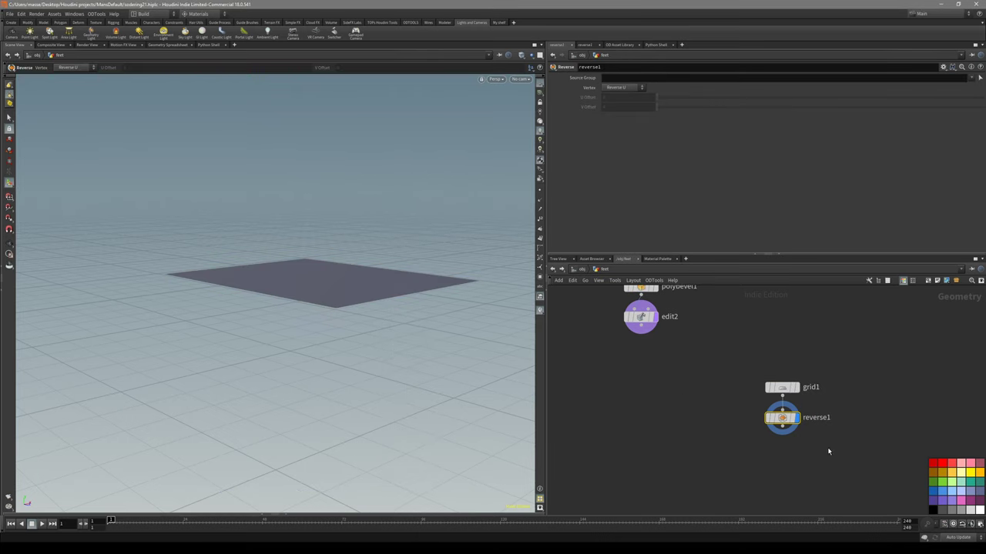
Add a Copy to Points node, feed it the edited foot and the reversed grid as target points, and display the copies
left_click(782, 387)
left_click_drag(782, 387, 800, 337)
key("Tab")
type("co")
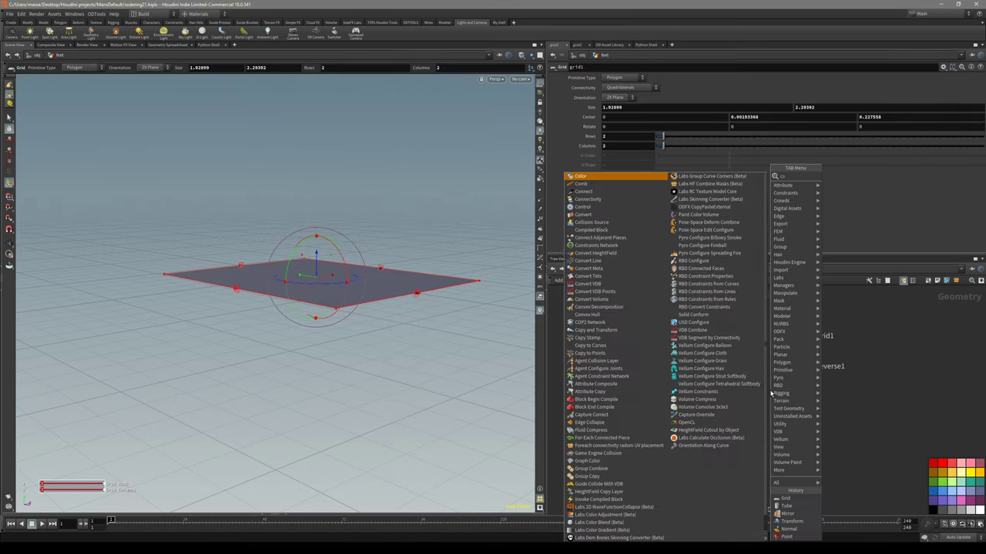
type("py")
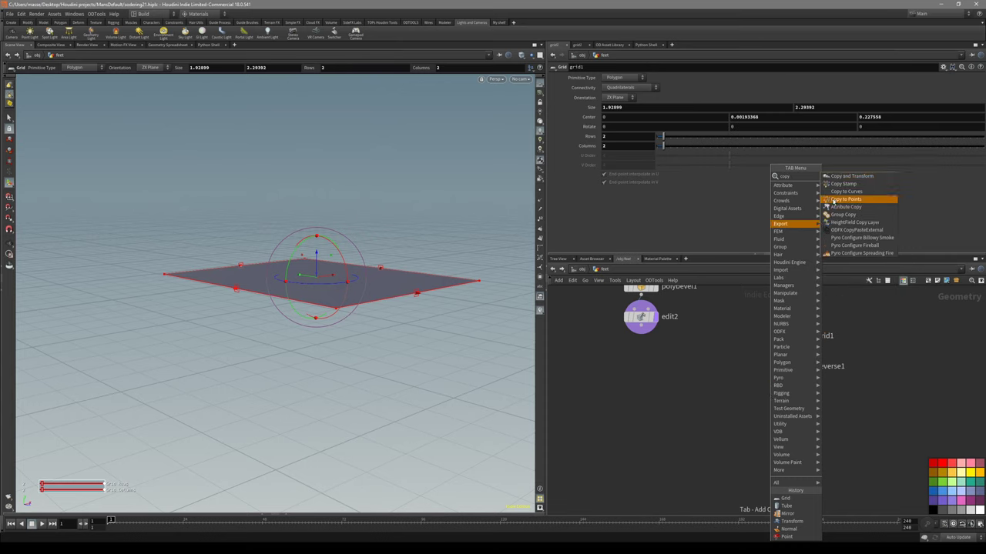
left_click(846, 199)
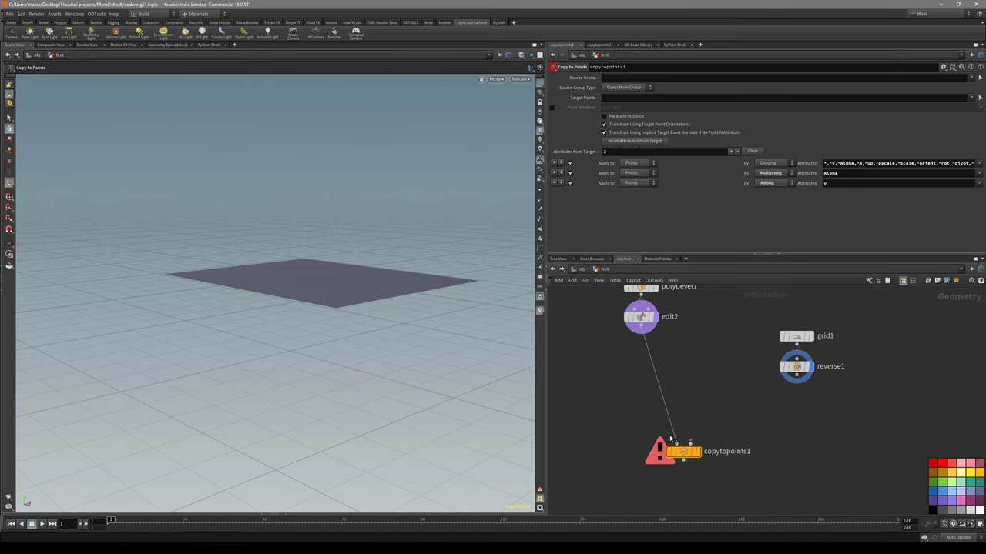
left_click_drag(797, 377, 690, 443)
left_click(697, 452)
left_click_drag(435, 400, 509, 336, "alt")
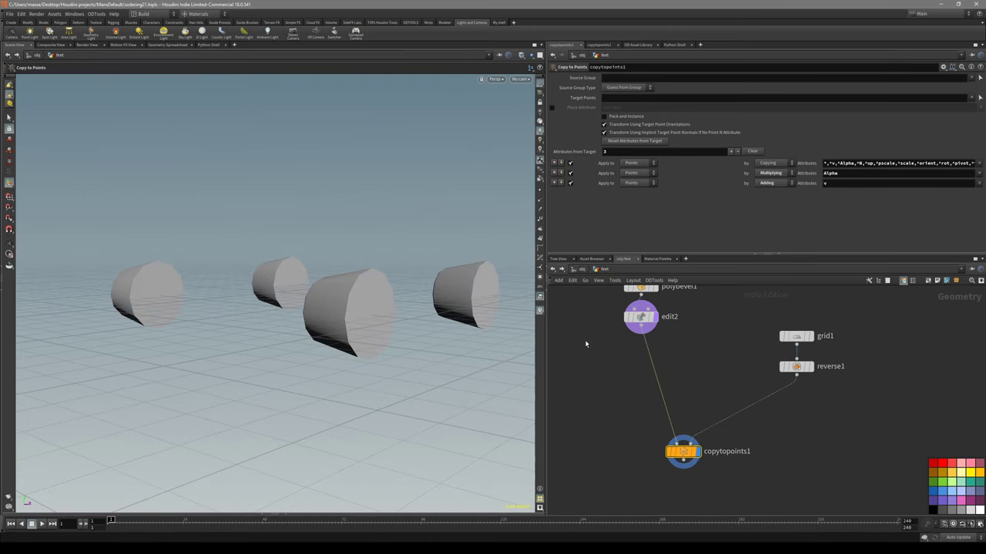
Rotate the whole foot in its last Edit node so the copies stand upright, with the Copy to Points result displayed
middle_click_drag(695, 324, 680, 388)
left_click(626, 381)
left_click_drag(299, 276, 298, 330, "alt")
key("s")
key("4")
key("n")
key("t")
key("r")
left_click_drag(251, 264, 342, 203)
middle_click_drag(690, 453, 682, 392)
left_click(661, 453)
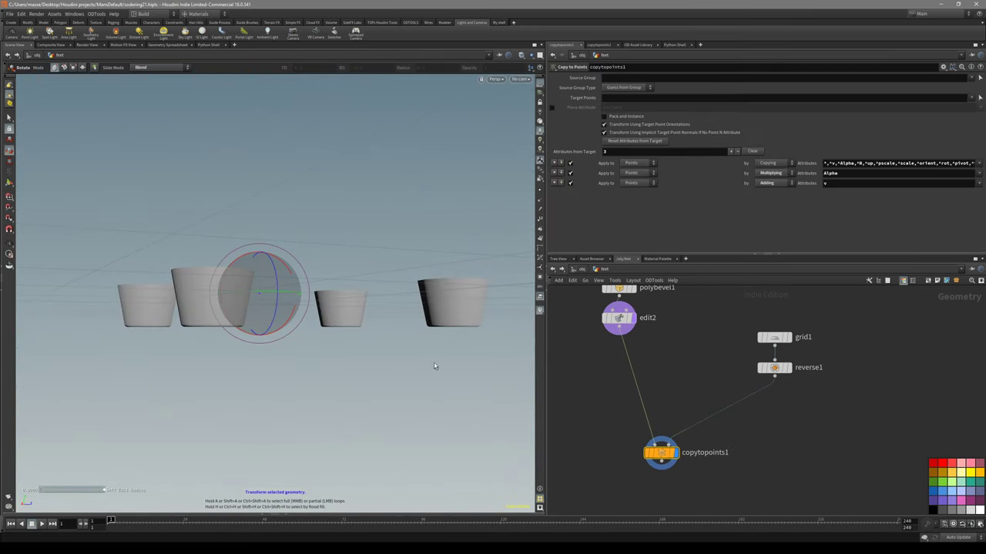
Show the rest of the device and scale the foot so its copies suit the size of the underside
key("shift+h")
left_click_drag(369, 325, 338, 262, "alt")
middle_click_drag(671, 354, 669, 370)
key("e")
left_click_drag(270, 312, 212, 310)
left_click_drag(323, 303, 290, 284, "alt")
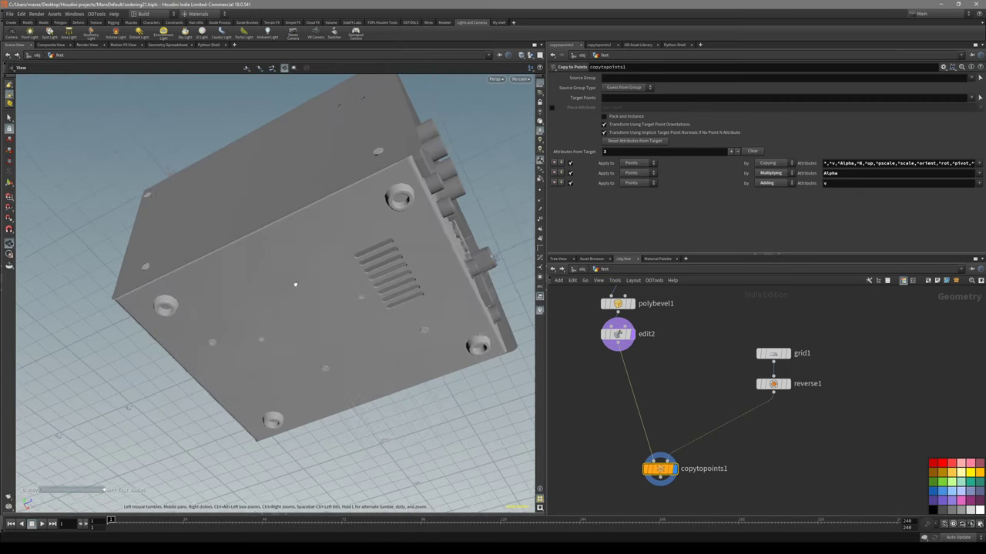
key("e")
left_click_drag(295, 320, 334, 329)
key("Escape")
Move the foot vertically so its copies sit against the device's underside, checking the result from several angles
key("t")
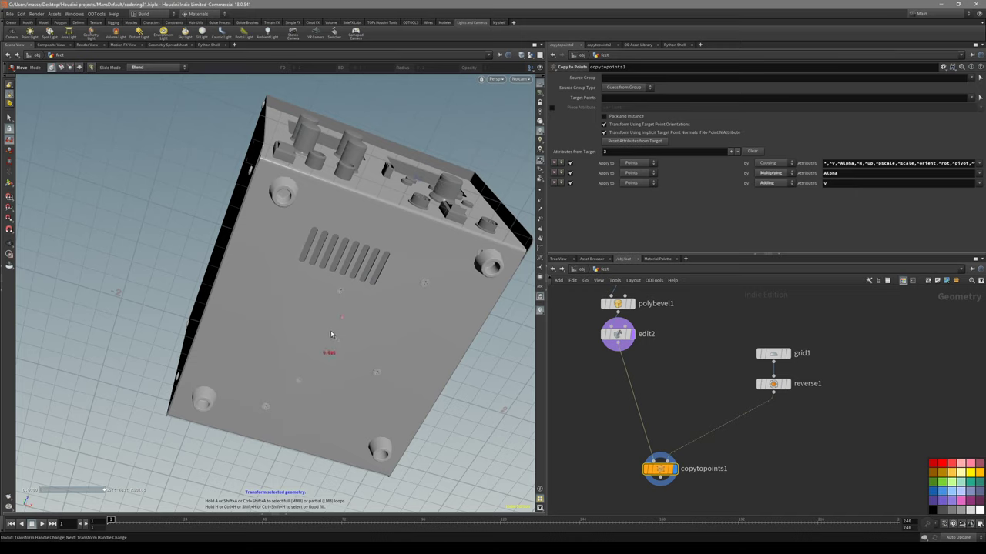
left_click_drag(332, 329, 332, 323)
key("alt+Tab")
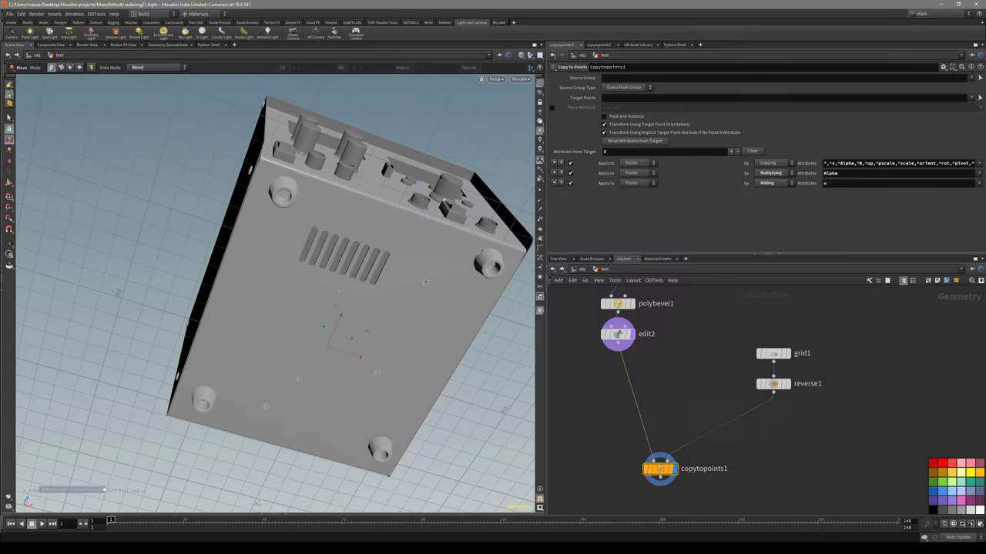
left_click_drag(495, 272, 432, 265)
key("t")
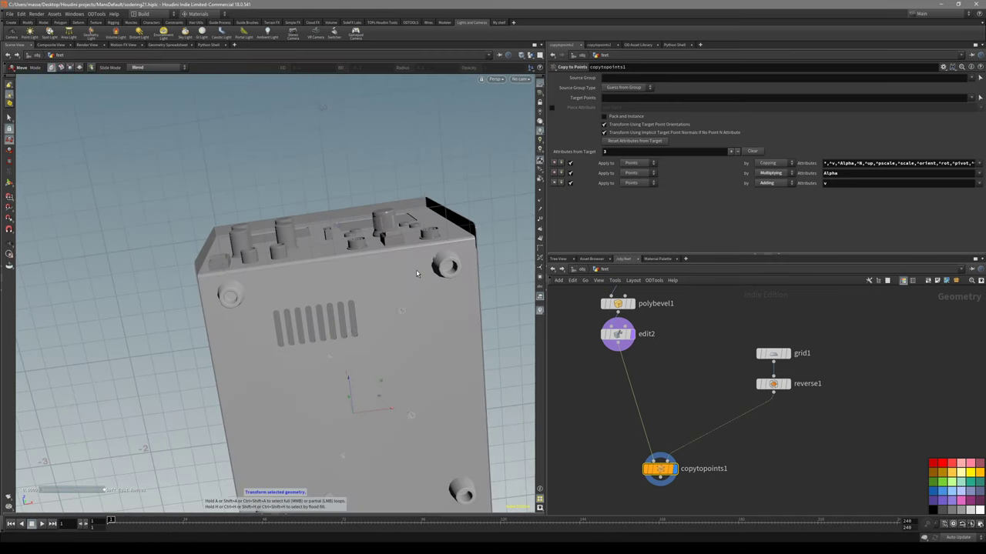
mouse_move(285, 313)
left_mouse_down()
mouse_move(336, 383)
mouse_move(324, 376)
mouse_move(348, 394)
left_mouse_up()
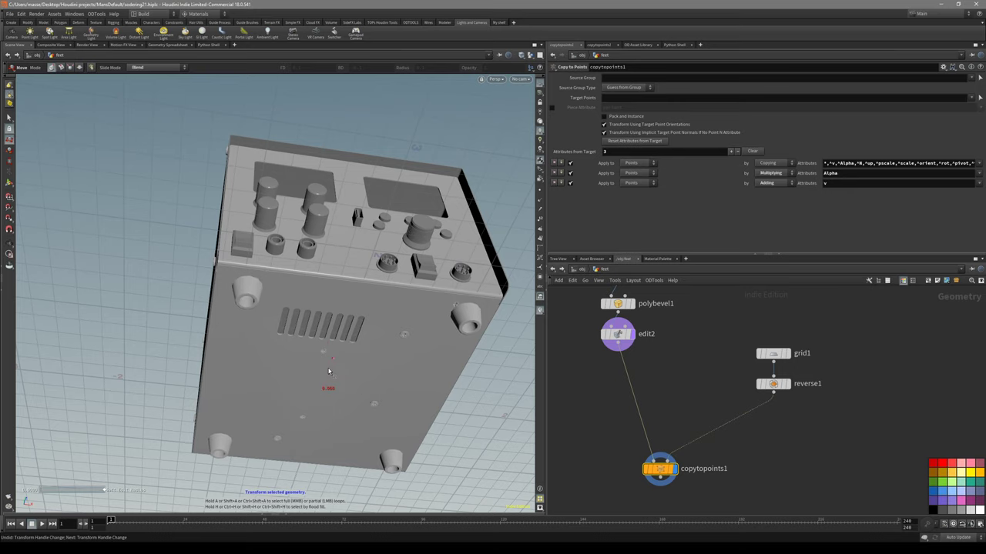
mouse_move(348, 374)
left_mouse_down("alt")
mouse_move(328, 418)
mouse_move(343, 372)
left_mouse_up("alt")
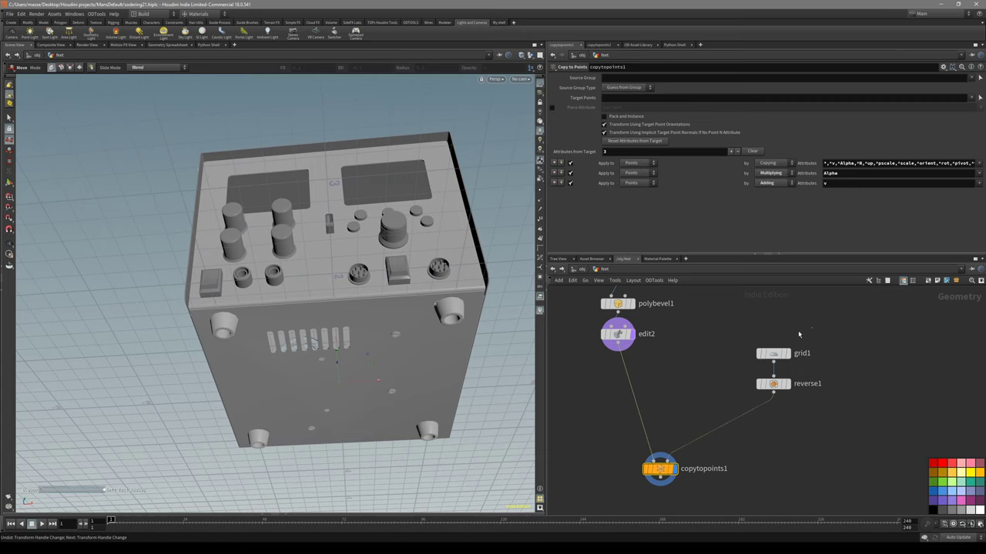
Adjust the feet grid to about 2.02 by 2.17 with its center at about 0.222 in Z, placing the feet near the corners
left_click(776, 353)
mouse_move(344, 338)
left_mouse_down("alt")
mouse_move(341, 321)
mouse_move(335, 329)
left_mouse_up("alt")
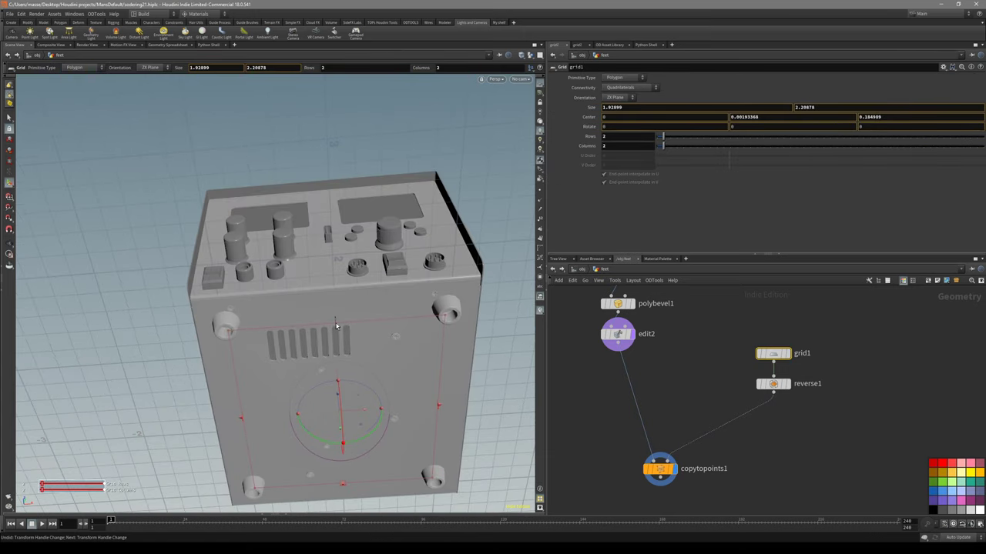
left_click_drag(345, 487, 344, 481)
left_click_drag(439, 404, 419, 339)
left_click_drag(339, 304, 339, 301)
left_click_drag(371, 370, 362, 304, "alt")
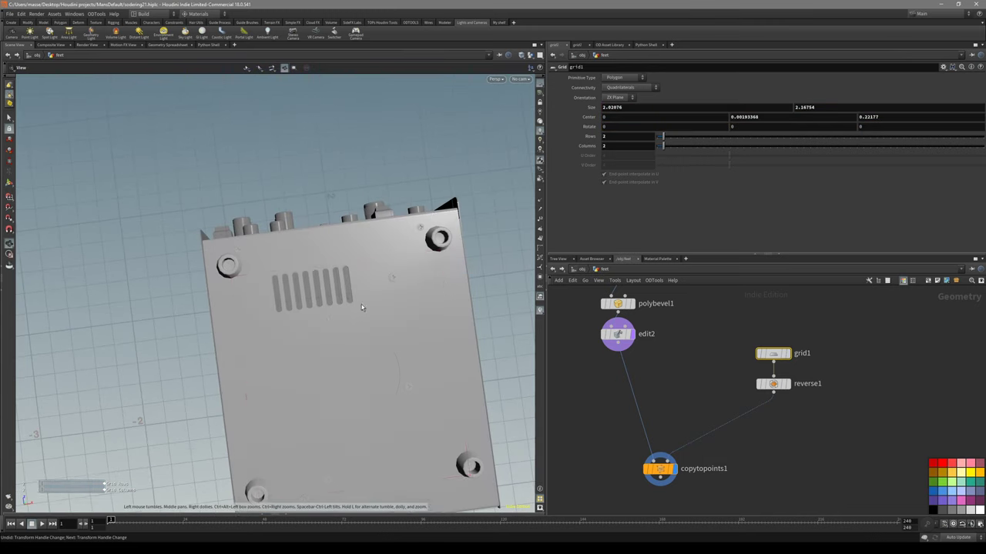
left_click_drag(233, 260, 462, 293, "alt")
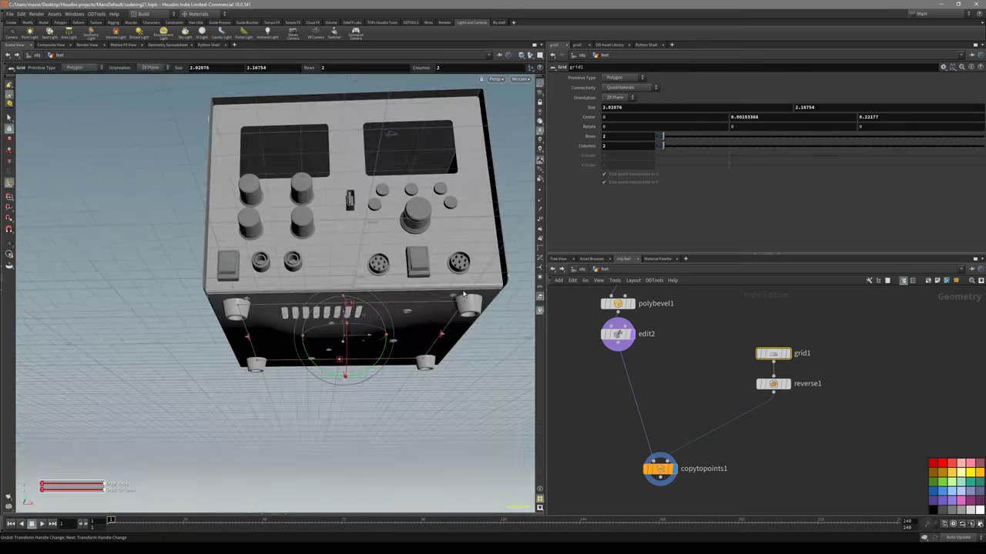
left_click_drag(371, 312, 362, 415, "alt")
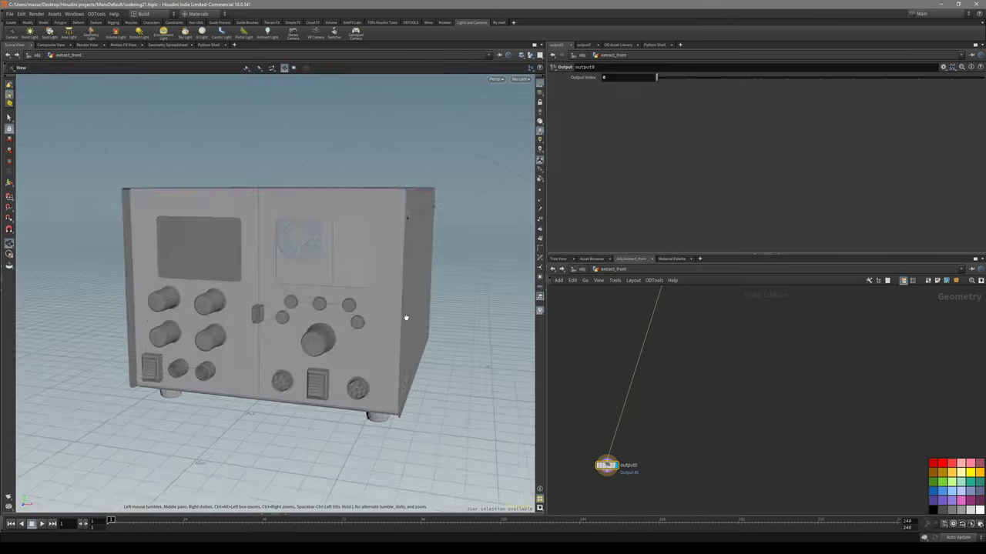
Add a Grid node with 2 rows and 2 columns to the extract_front network and orient it to the XY plane
left_click_drag(331, 362, 335, 259)
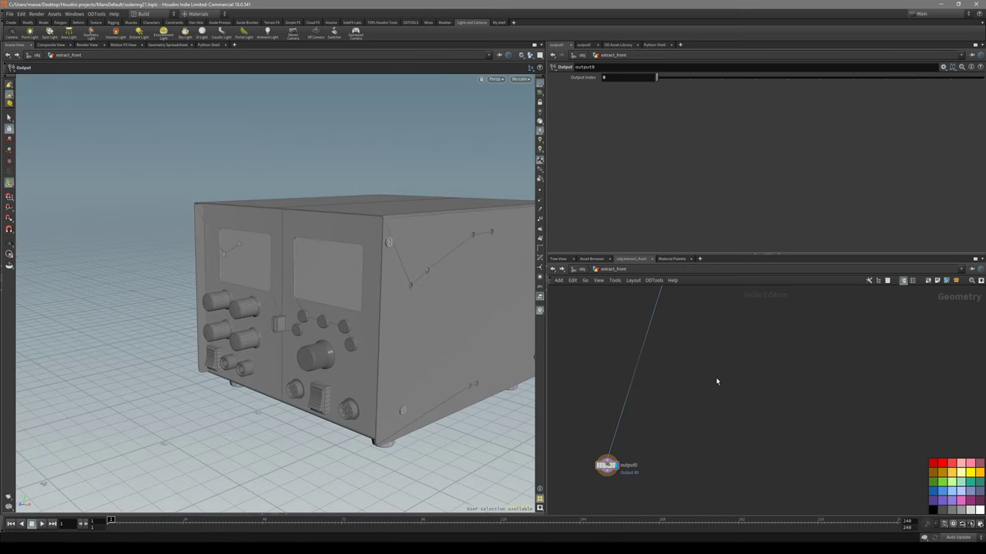
key("Tab")
type("gri")
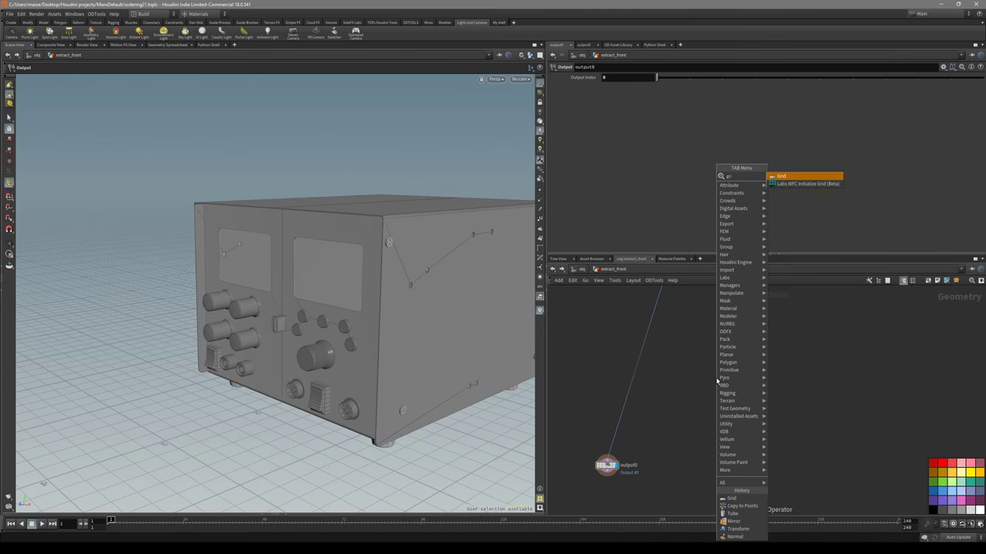
key("Return")
left_click(719, 413)
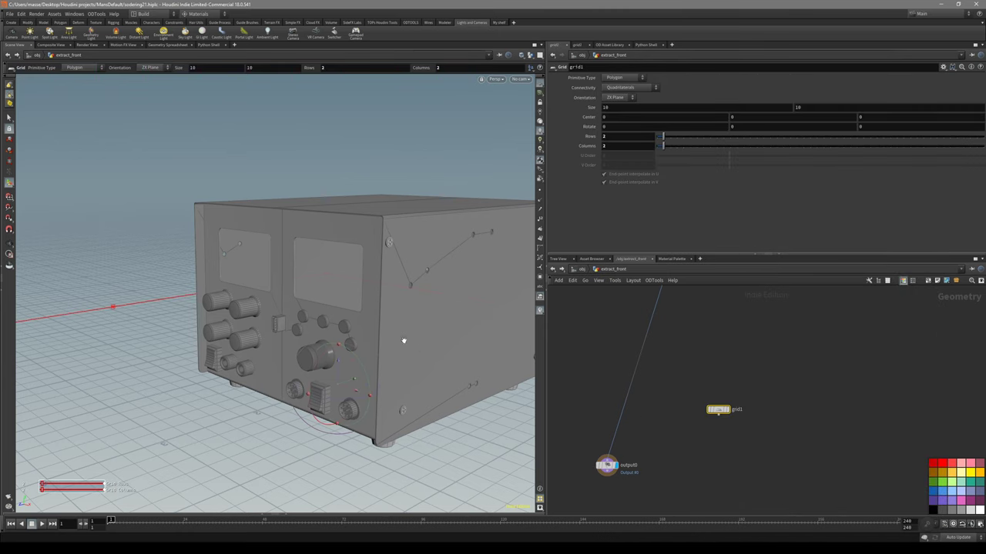
scroll(404, 340, "down", 3)
left_click_drag(403, 340, 396, 362, "alt")
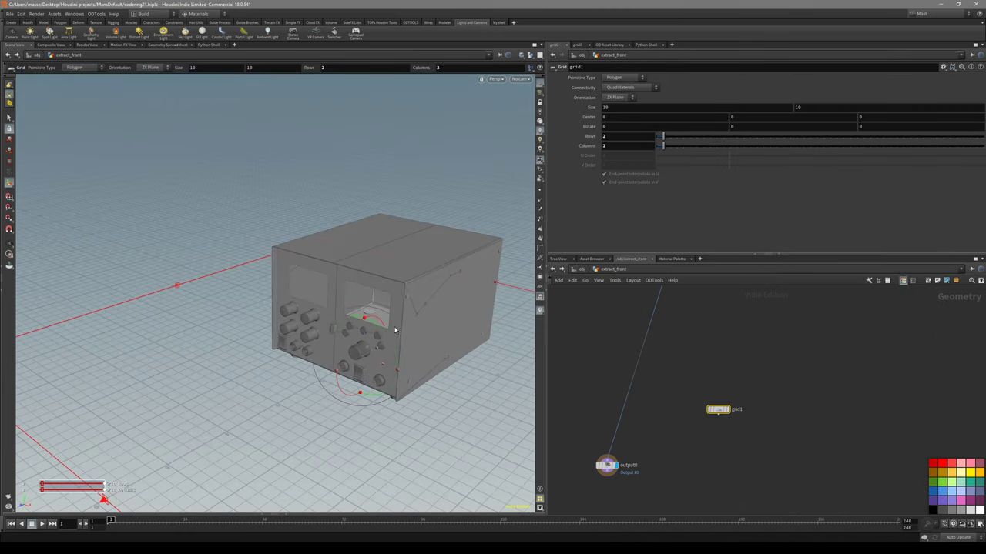
left_click(621, 106)
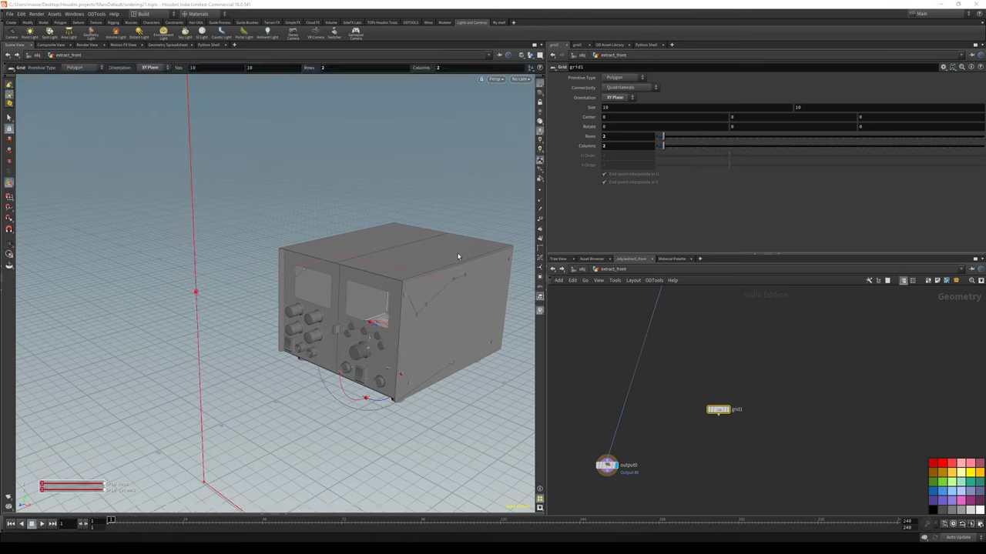
Add a Match Size node and place it below the new grid in the extract_front network
key("Tab")
type("ma")
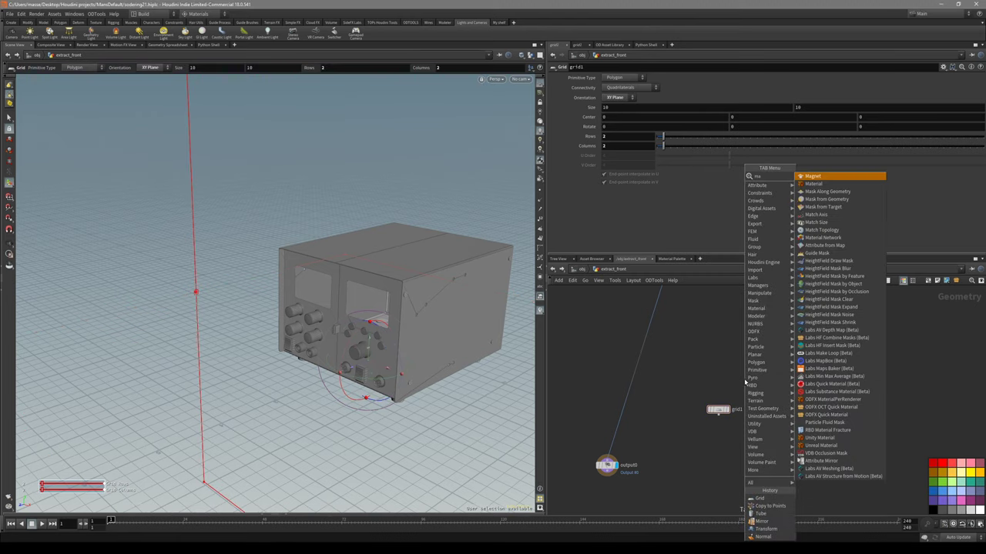
type("tc")
key("Down")
key("Return")
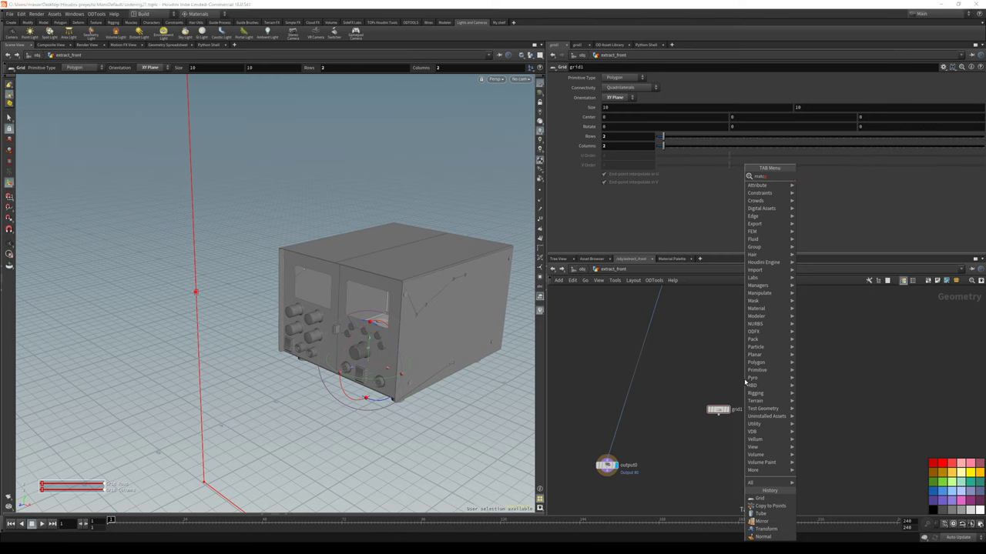
left_click(683, 426)
scroll(685, 427, "up", 1)
left_click_drag(682, 427, 664, 441)
scroll(714, 428, "up", 2)
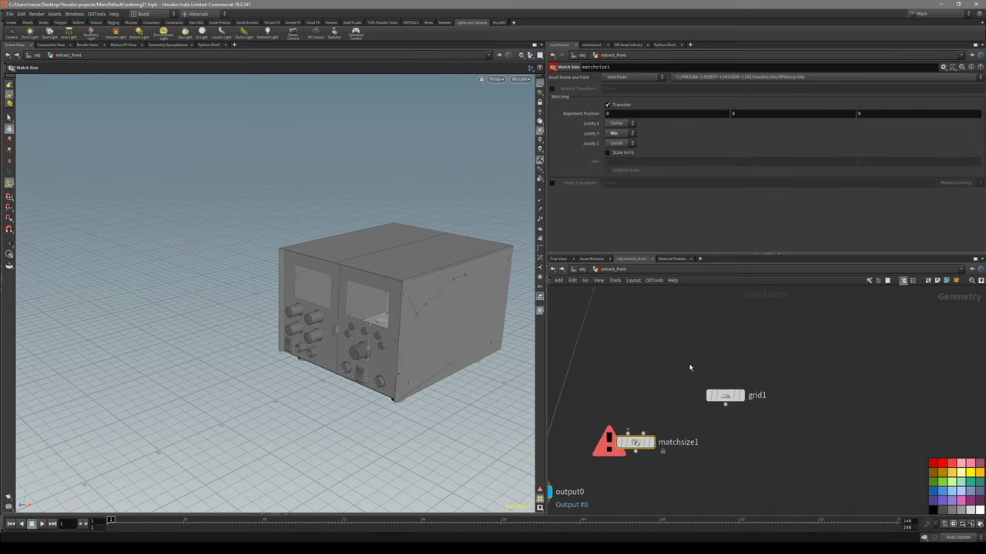
Connect the grid to Match Size as the geometry and the front panel's Normal node as the reference, and display the result
scroll(679, 345, "down", 3)
middle_click_drag(680, 347, 689, 395)
middle_click_drag(674, 335, 660, 389)
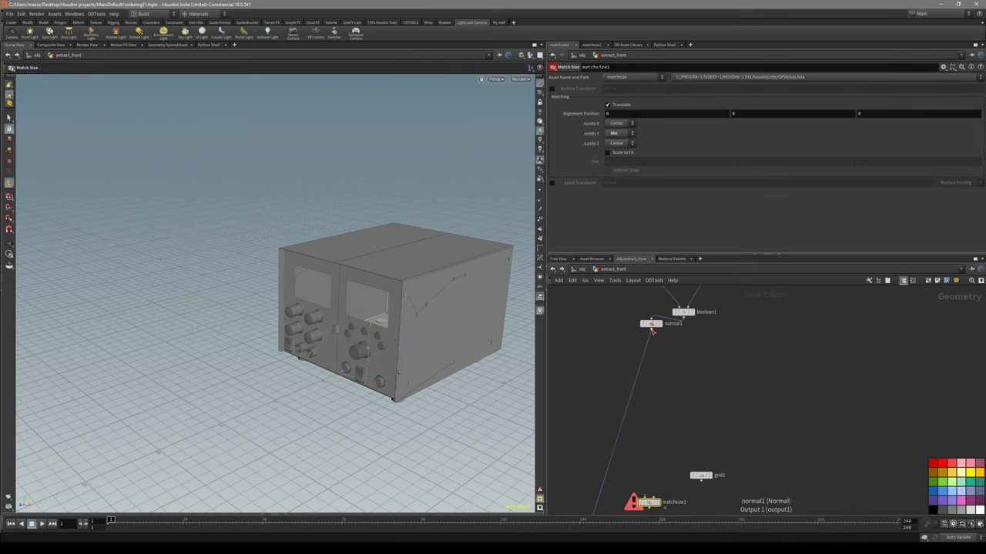
scroll(649, 449, "up", 2)
left_click(646, 440)
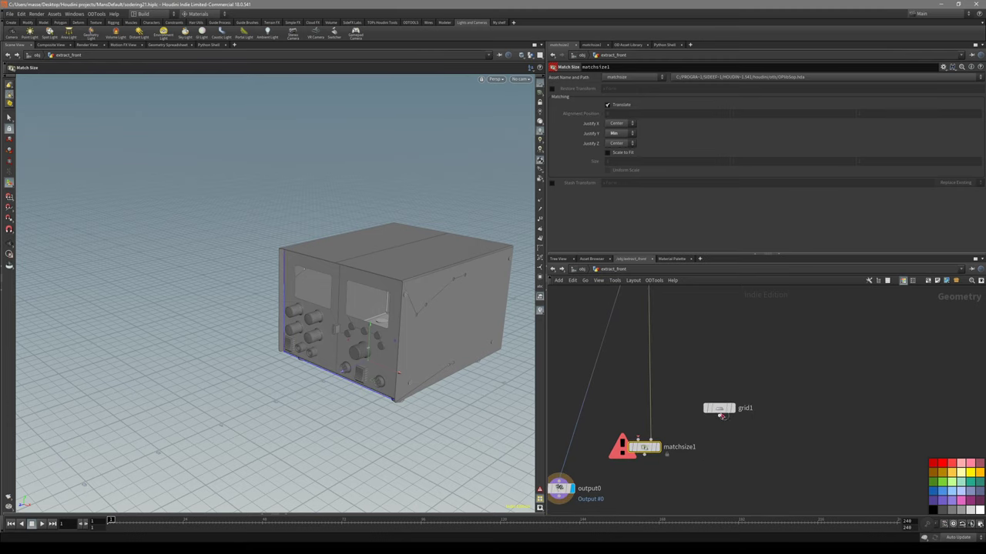
left_click(635, 436)
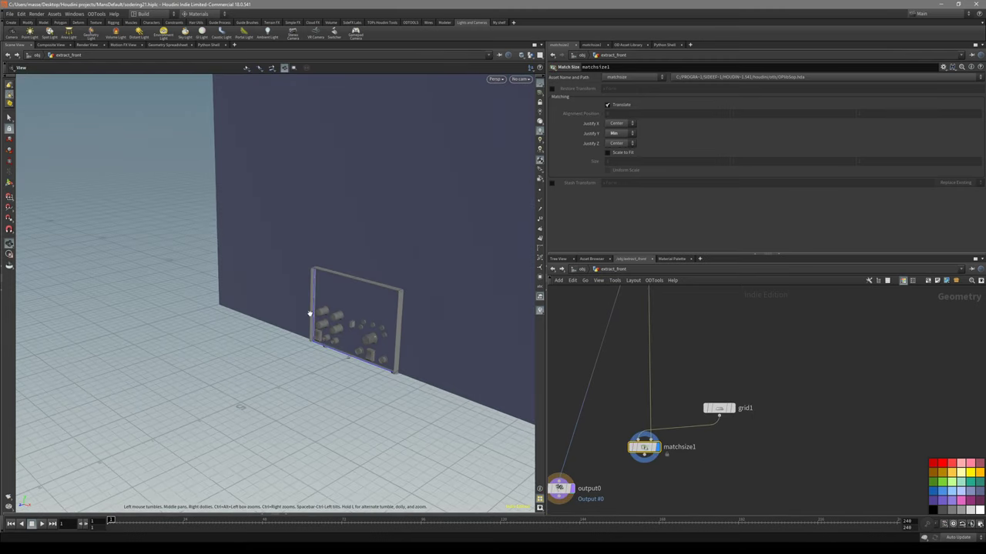
Enable Scale to Fit on matchsize1 so the grid takes the size of the front panel
left_click(607, 152)
left_click_drag(442, 268, 504, 343)
left_click_drag(441, 343, 396, 357)
scroll(703, 449, "up", 2)
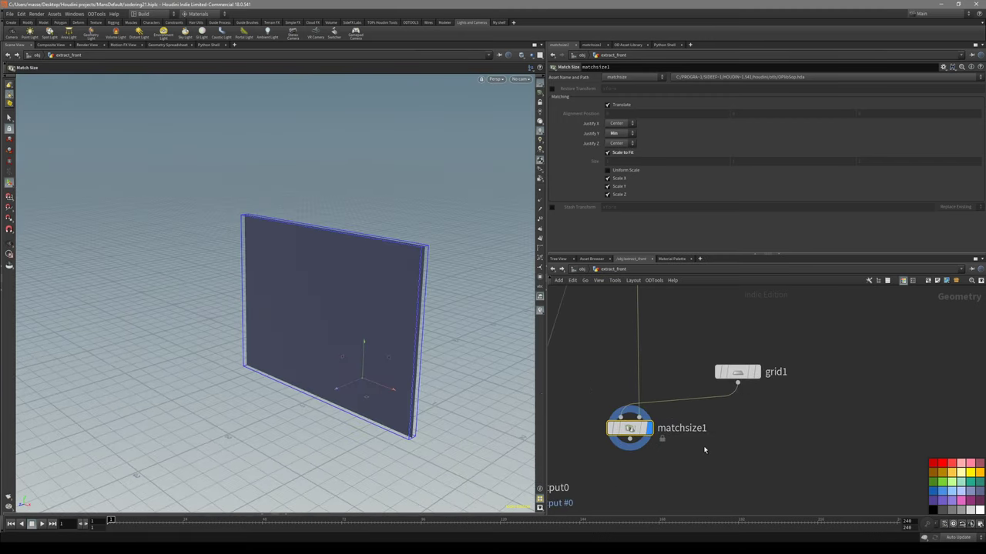
Insert a Reverse node between grid1 and matchsize1, and display the Match Size result again
left_click(737, 372)
left_click(756, 372)
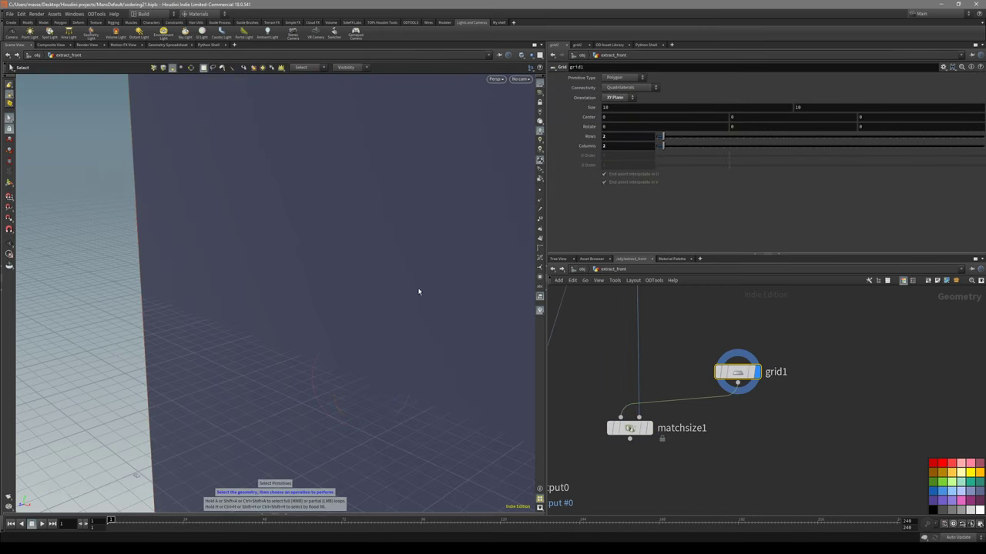
key("Tab")
type("reve")
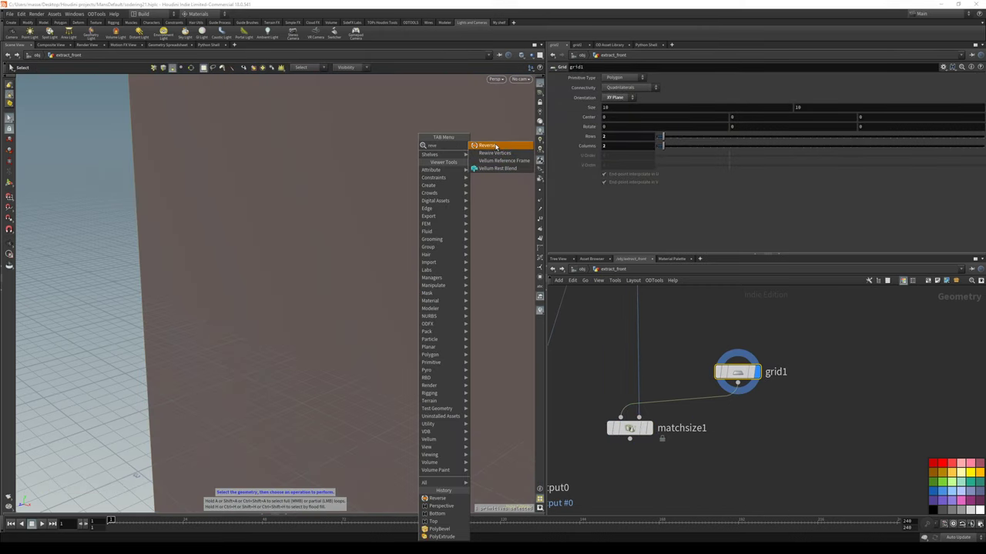
left_click(495, 145)
left_click_drag(750, 333, 748, 329)
left_click_drag(738, 368, 749, 318)
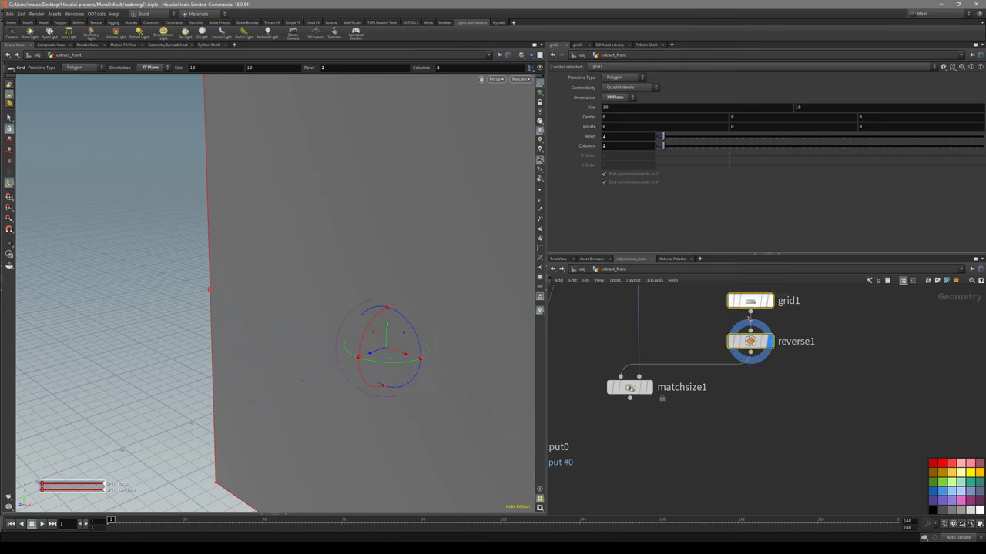
left_click(620, 383)
middle_click_drag(583, 417, 673, 412)
scroll(672, 412, "down", 3)
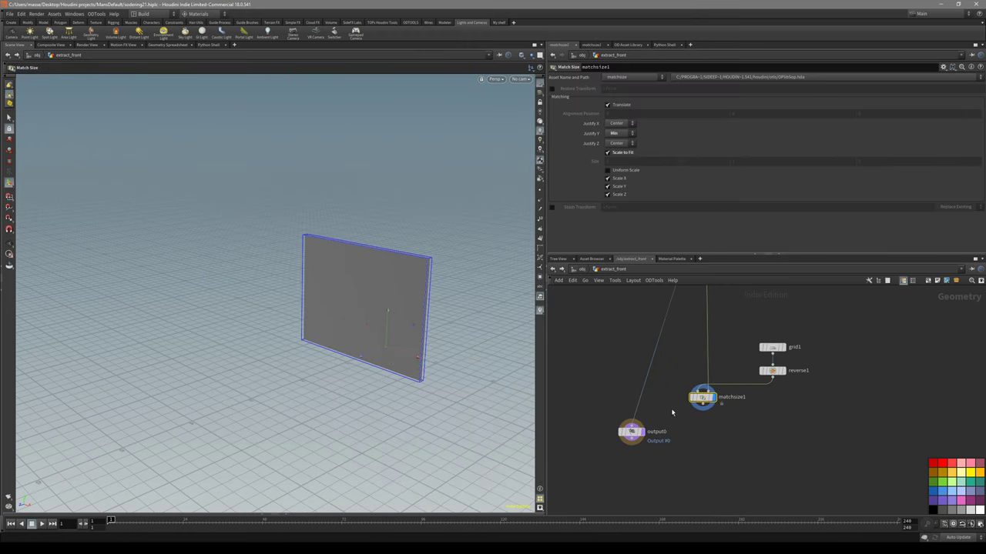
Merge the front panel's normal1 with matchsize1 and wire the merge into output0
middle_click_drag(673, 367, 653, 476)
scroll(653, 476, "down", 1)
left_click_drag(683, 331, 598, 452)
middle_click_drag(632, 455, 640, 355)
left_click(613, 348)
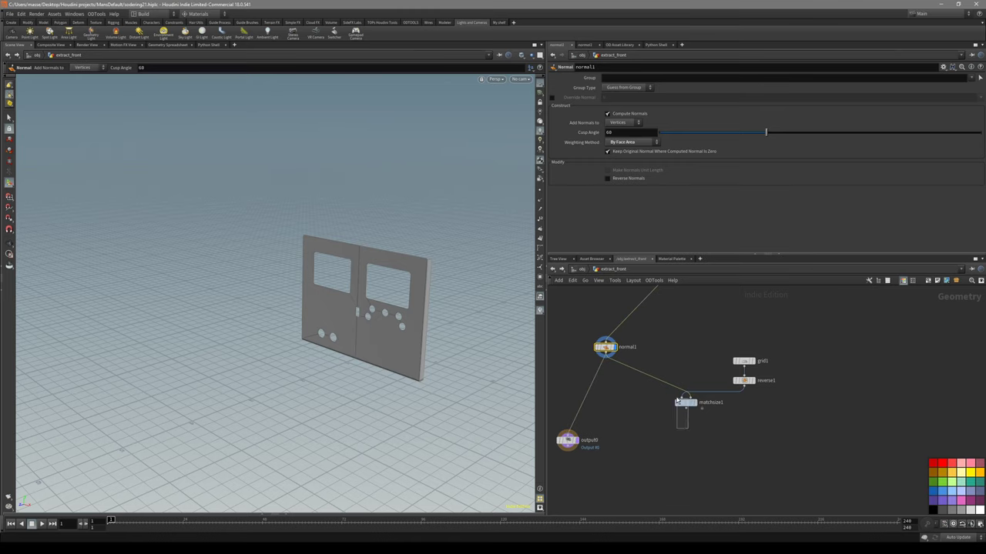
left_click(694, 403)
left_click(605, 347)
left_click(686, 402, "shift")
left_click(685, 409)
left_click(639, 434, "alt")
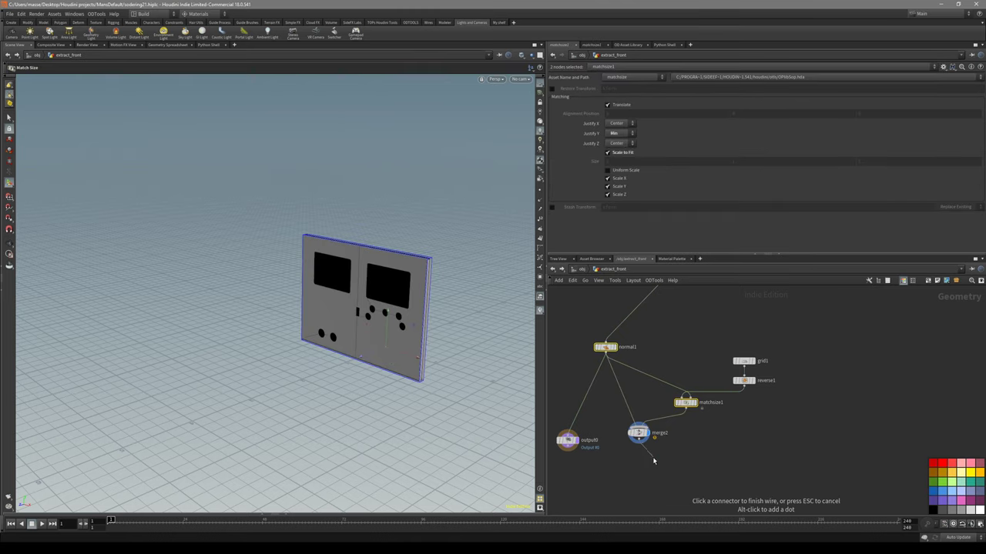
left_click(576, 441)
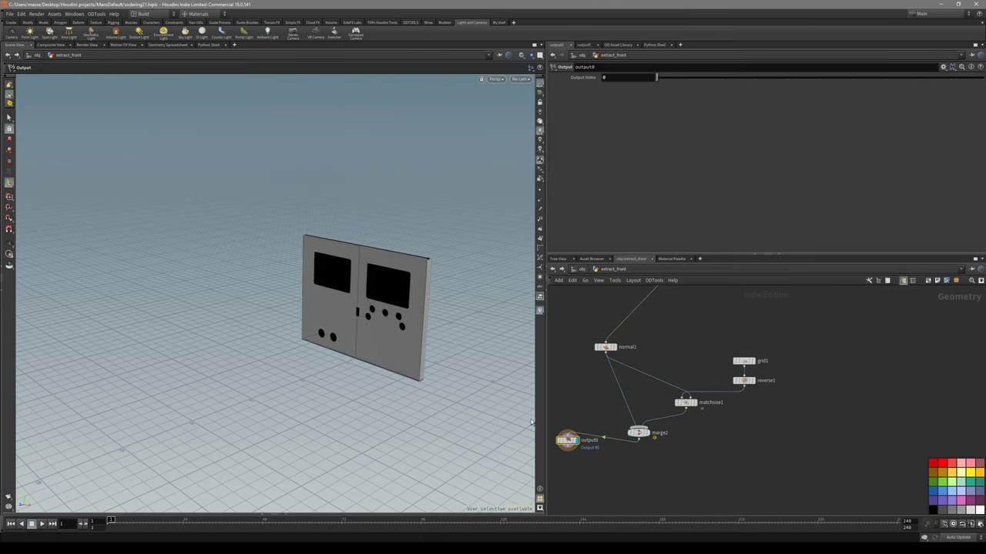
Insert a Normal node between reverse1 and matchsize1 to correct the grid's shading
left_click_drag(504, 428, 502, 408, "alt")
scroll(710, 435, "up", 3)
middle_click_drag(713, 433, 724, 455)
left_click(767, 350)
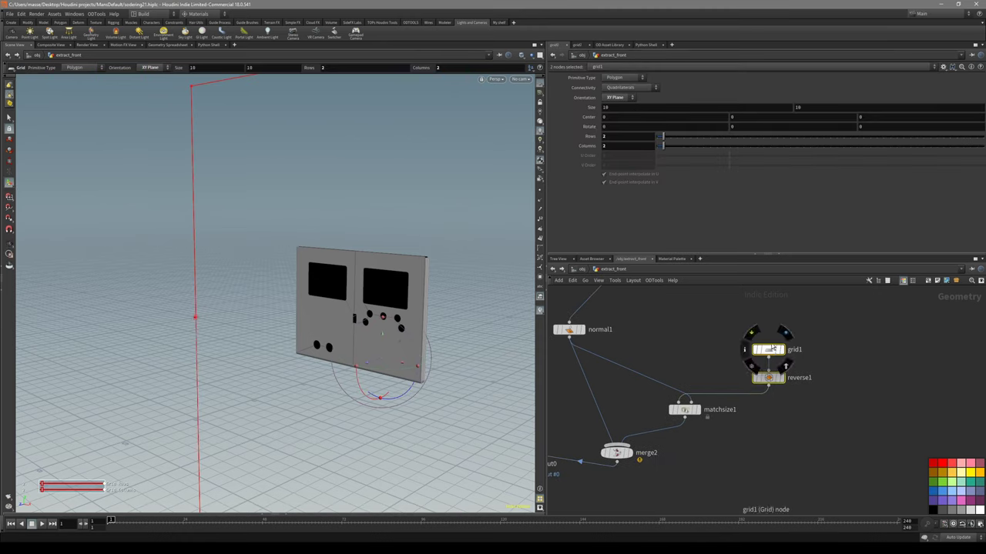
left_click_drag(802, 329, 763, 399)
left_click_drag(768, 378, 802, 356)
left_click(794, 390)
right_click(768, 378)
type("normal")
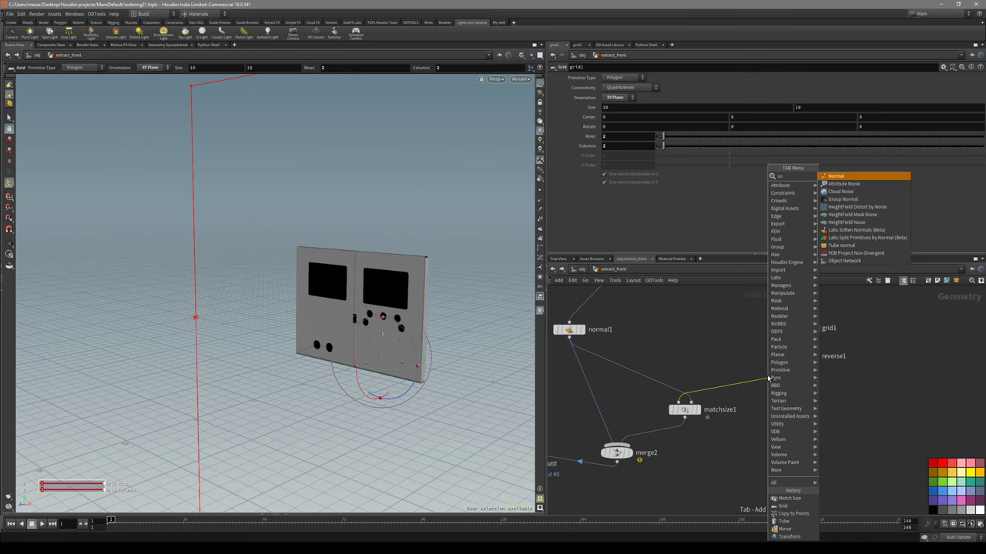
key("Return")
left_click_drag(385, 334, 390, 350, "alt")
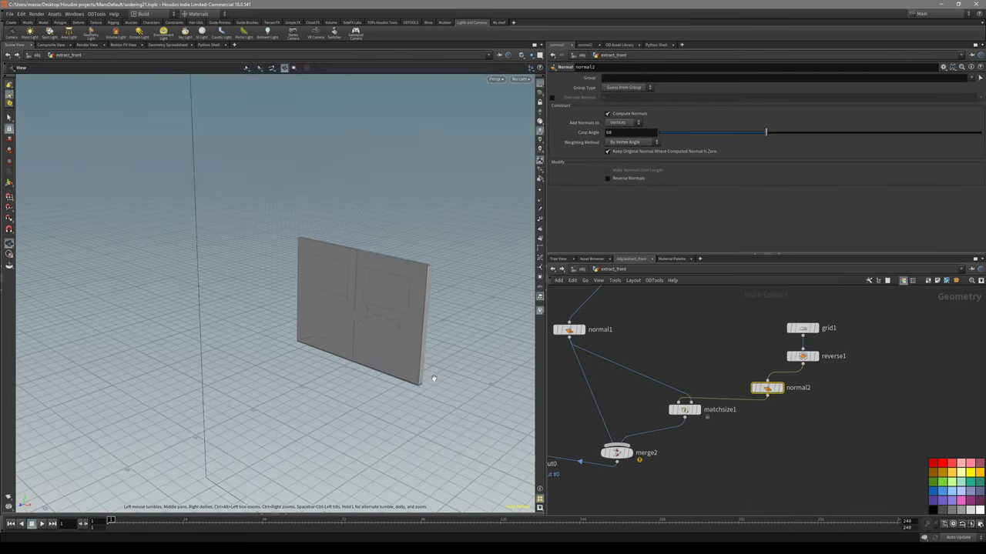
Display the matchsize1 result and try Uniform Scale on the fitted grid
scroll(710, 447, "up", 2)
left_click(680, 396)
key("r")
left_click_drag(680, 396, 687, 365)
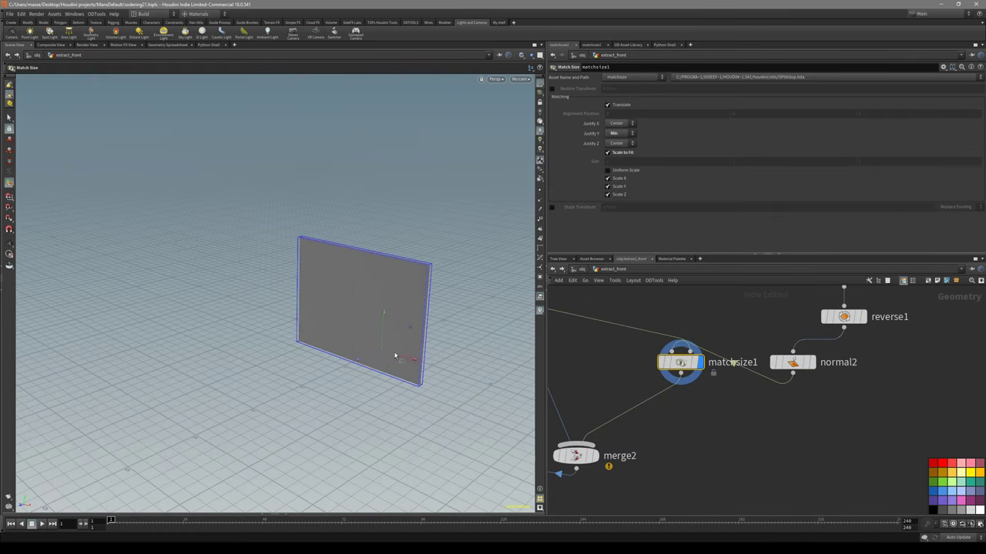
key("Escape")
left_click_drag(376, 351, 404, 339)
key("Return")
middle_click_drag(454, 222, 435, 245, "alt")
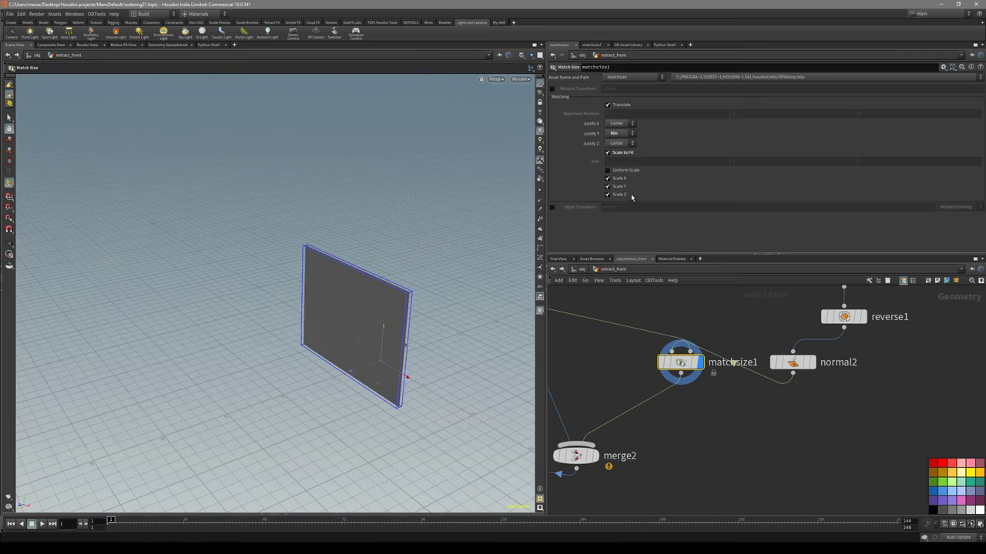
left_click(607, 170)
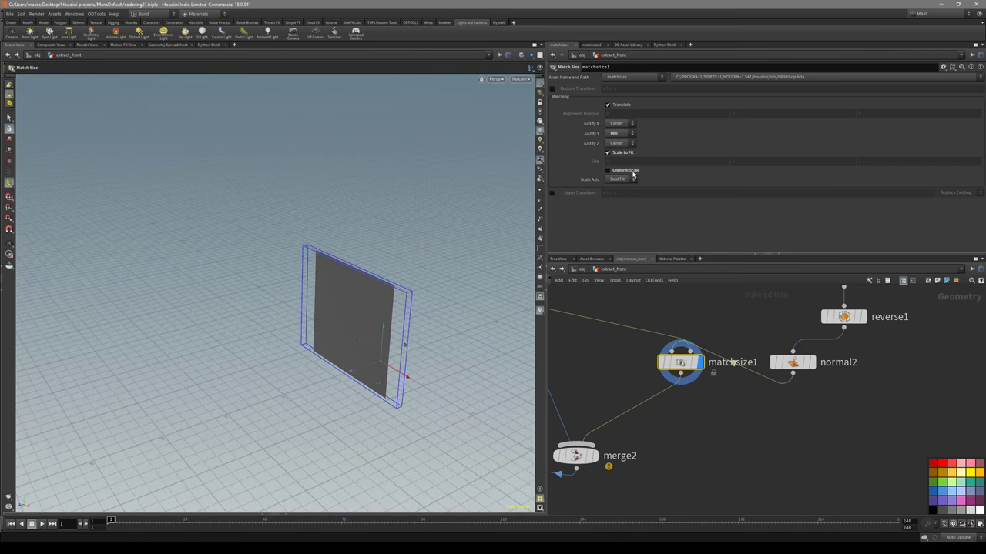
left_click(626, 171)
Add an Edit node on the fitted grid's face, display merge2, and scale the face to about 0.923 in X and 0.808 in Y
key("s")
left_click(369, 321)
key("t")
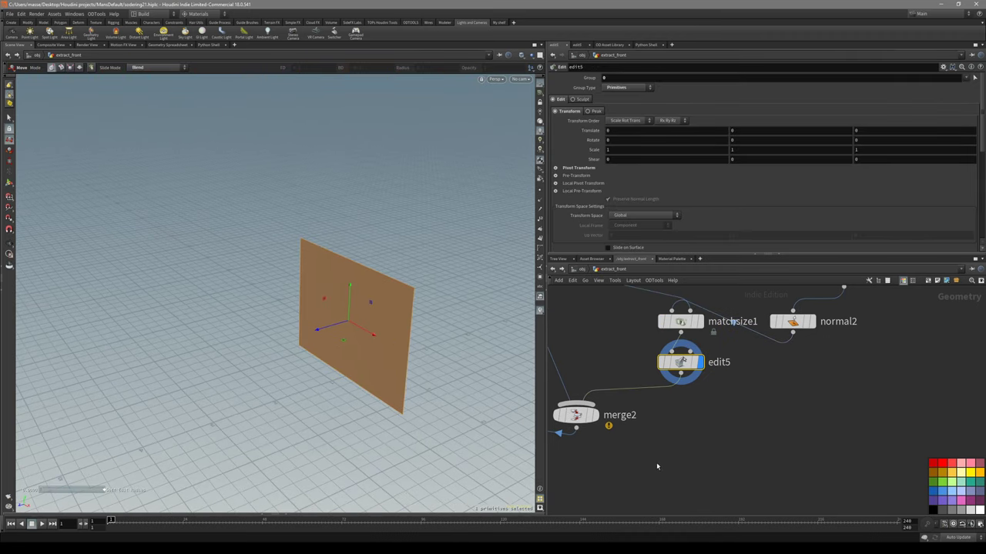
left_click(593, 415)
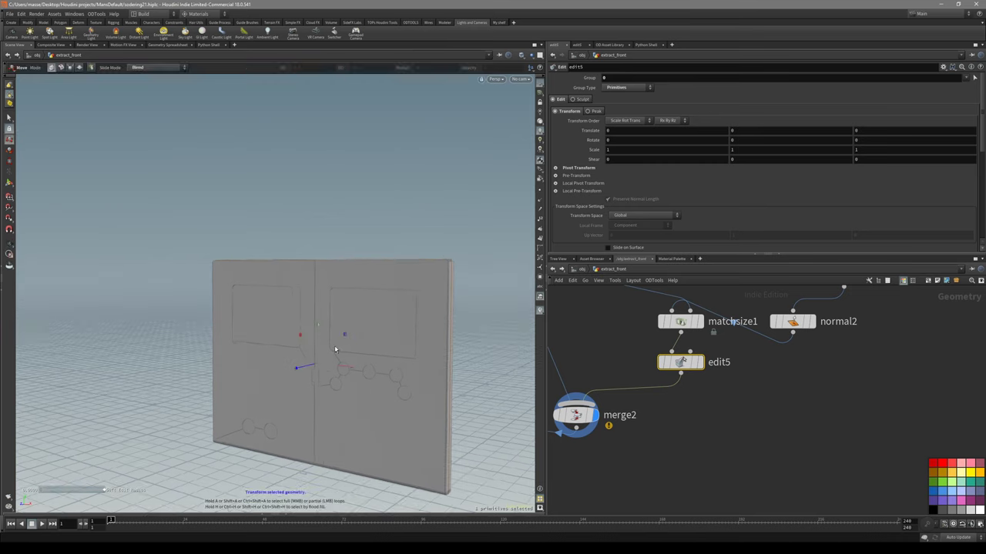
key("e")
left_click_drag(349, 371, 341, 367)
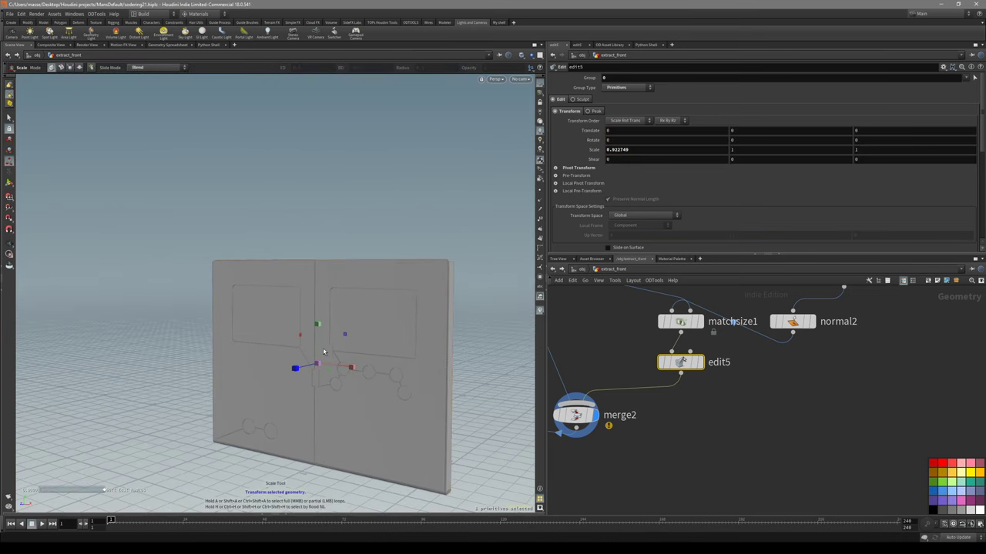
left_click_drag(320, 336, 304, 367)
Move the scaled face just behind the front panel, with a translation of about 0.009, -0.0068, -0.0055
key("t")
left_click_drag(316, 367, 528, 344, "alt")
scroll(305, 368, "up", 3)
left_click_drag(351, 366, 362, 367)
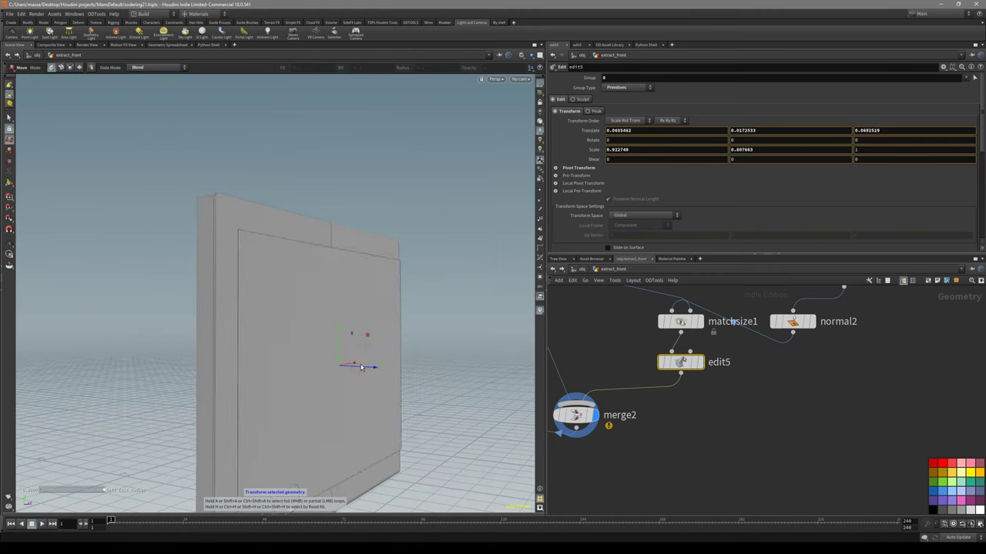
left_click_drag(344, 371, 378, 365, "alt")
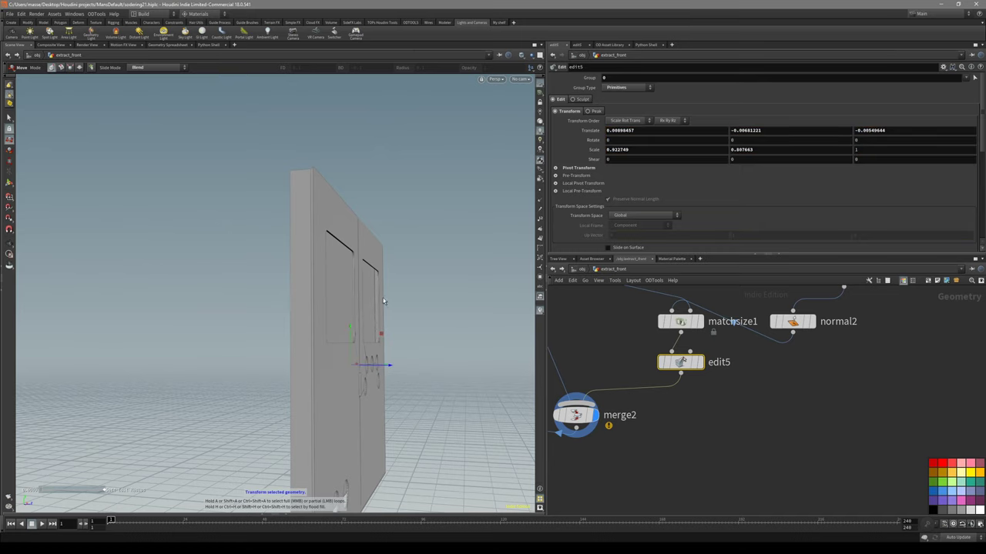
mouse_move(378, 326)
left_mouse_down("alt")
mouse_move(352, 319)
mouse_move(378, 331)
left_mouse_up("alt")
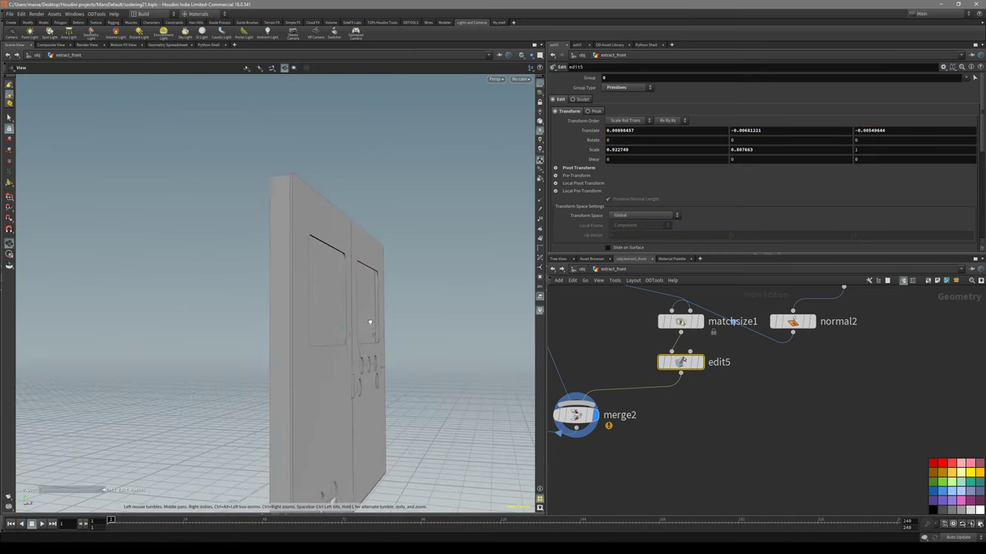
Check the backing face's position behind the panel cutouts in wireframe and from several angles
left_click_drag(360, 368, 396, 270, "alt")
key("shift+w")
mouse_move(375, 317)
left_mouse_down("alt")
mouse_move(180, 339)
mouse_move(251, 319)
mouse_move(334, 347)
mouse_move(304, 347)
mouse_move(347, 324)
mouse_move(408, 343)
mouse_move(365, 365)
mouse_move(270, 323)
mouse_move(264, 341)
mouse_move(325, 352)
mouse_move(320, 375)
mouse_move(434, 345)
mouse_move(409, 378)
mouse_move(410, 313)
left_mouse_up("alt")
key("shift+w")
key("Return")
scroll(366, 395, "down", 3)
left_click_drag(366, 395, 216, 450, "alt")
Display output0 of extract_front and show the rest of the device around it
middle_click_drag(596, 461, 664, 466)
scroll(669, 482, "down", 2)
middle_click_drag(592, 501, 632, 460)
scroll(632, 461, "up", 2)
left_click(568, 373)
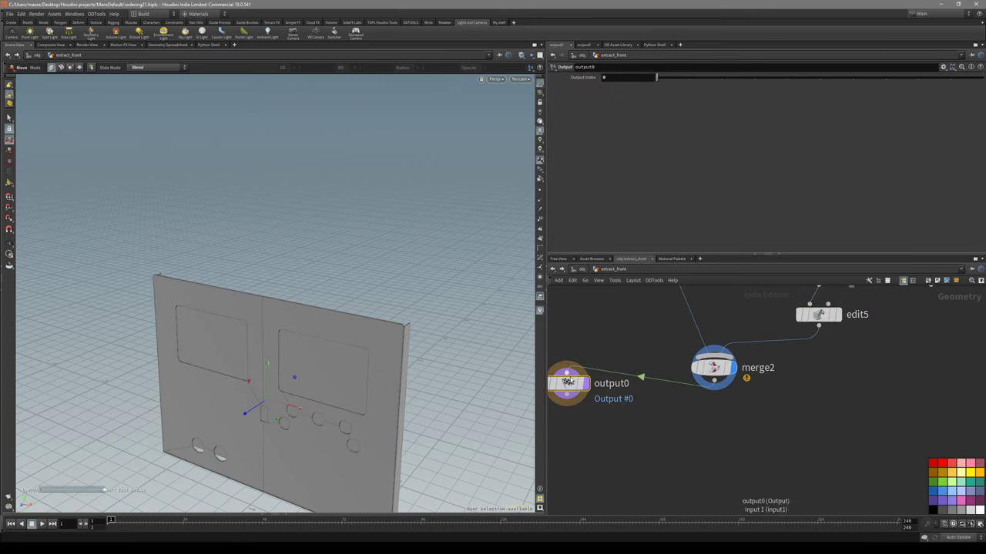
left_click_drag(358, 412, 291, 390, "alt")
key("alt+y")
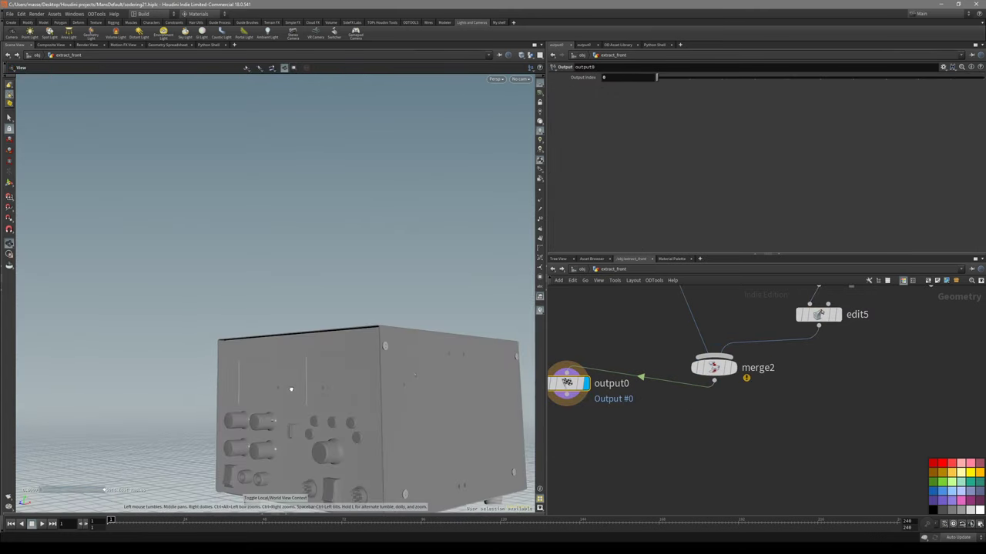
Open the buttons_all network from the object level and display the merge3 placement points
middle_click_drag(312, 401, 272, 335, "alt")
left_click_drag(272, 335, 302, 347)
key("t")
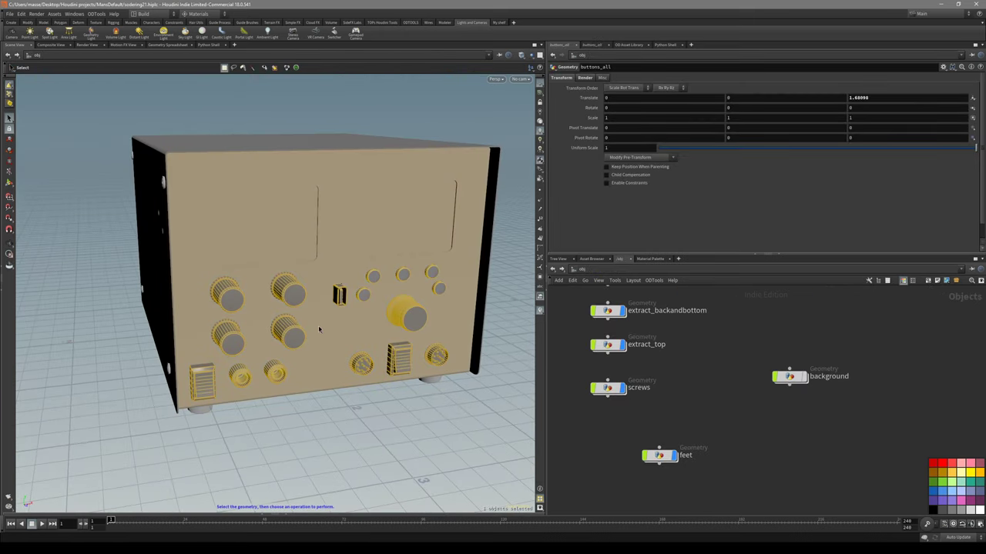
double_click(296, 304)
scroll(585, 362, "down", 2)
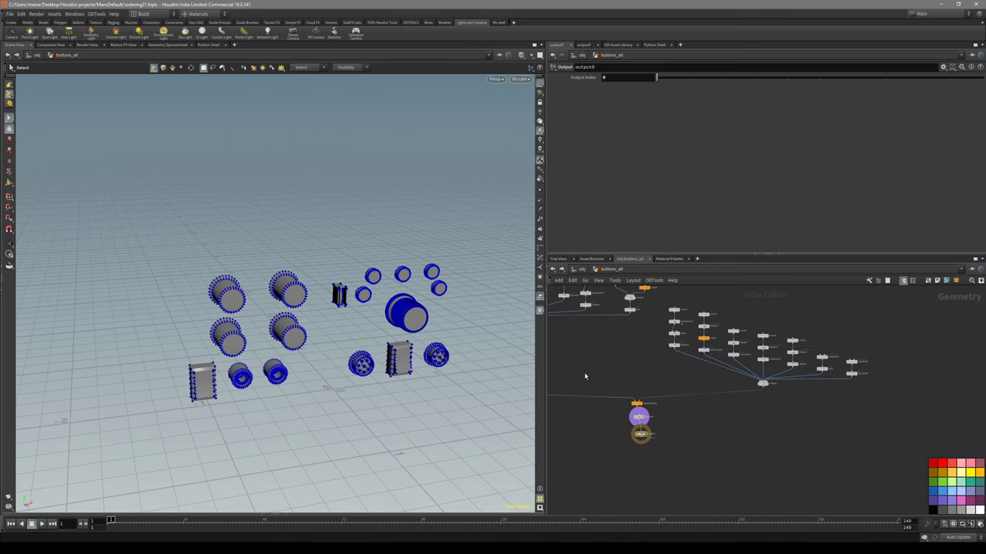
scroll(616, 389, "up", 2)
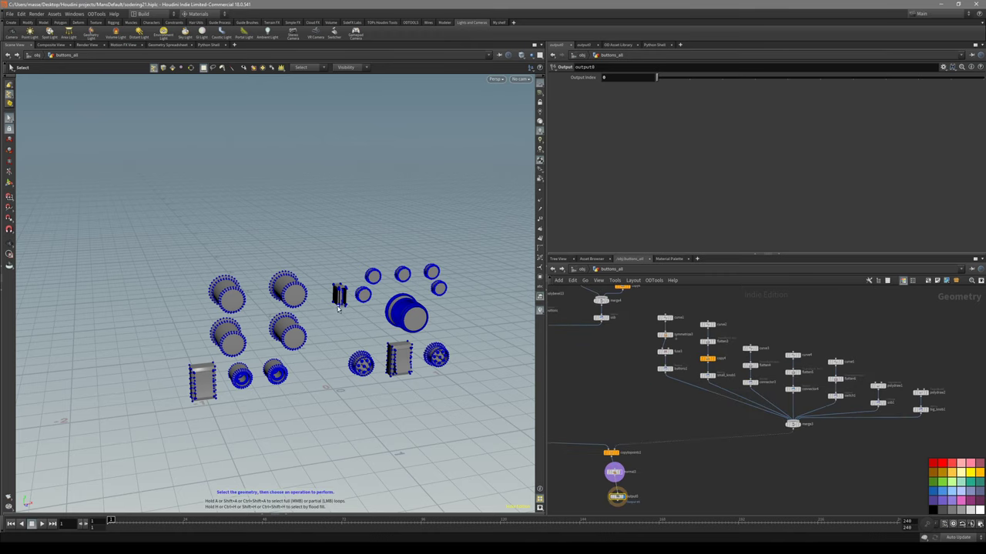
left_click_drag(301, 309, 325, 316)
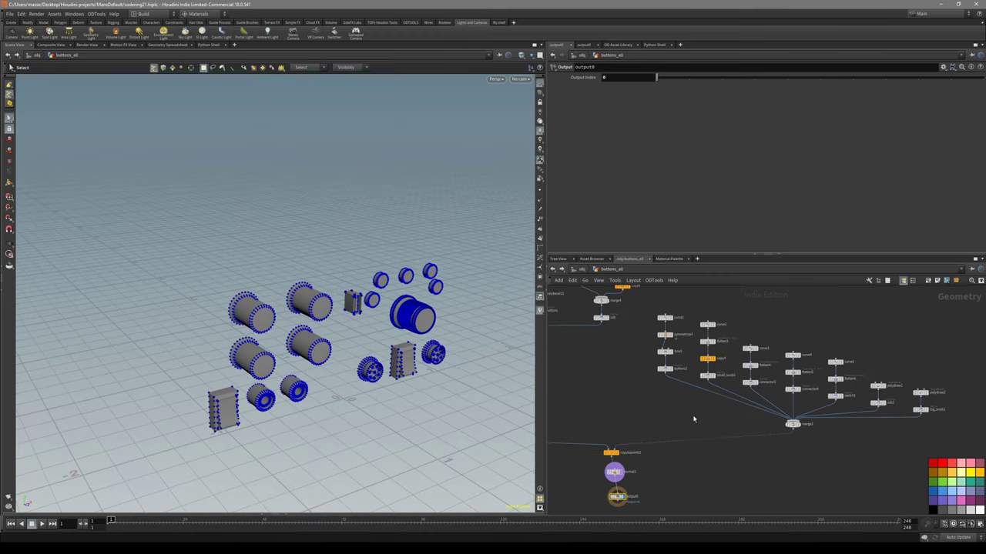
scroll(836, 452, "up", 3)
left_click(774, 405)
middle_click_drag(607, 393, 715, 347)
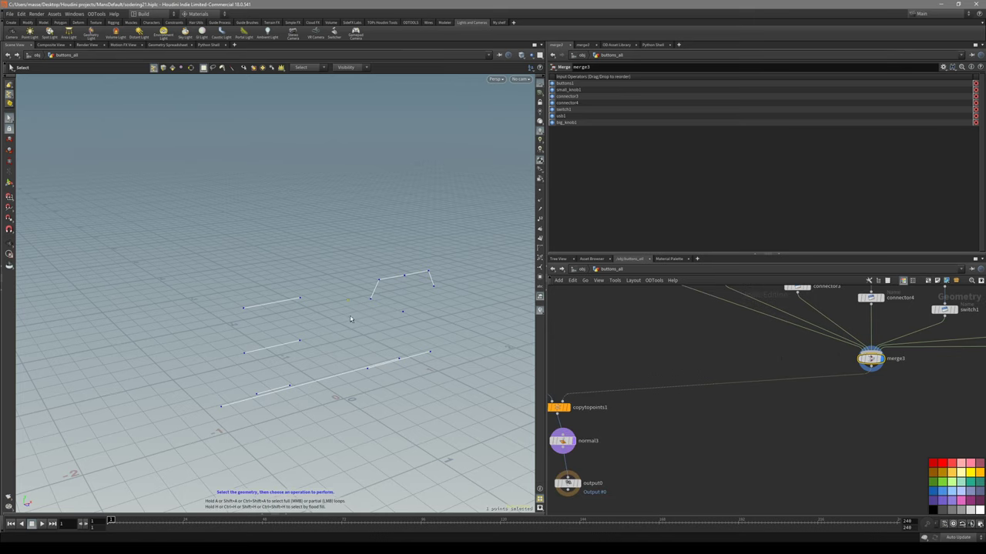
Select the USB port's placement point in merge3 and show the rest of the device around it
middle_click_drag(670, 451, 638, 435)
left_click(611, 465)
scroll(679, 410, "down", 3)
scroll(736, 418, "up", 2)
left_click_drag(778, 435, 739, 399)
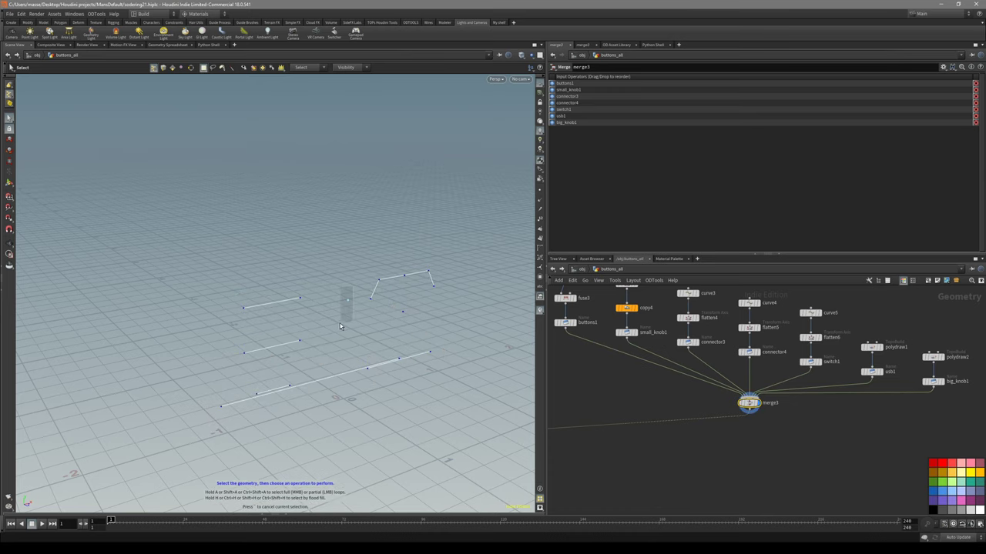
key("Escape")
left_click_drag(348, 324, 351, 336, "alt")
scroll(643, 452, "down", 2)
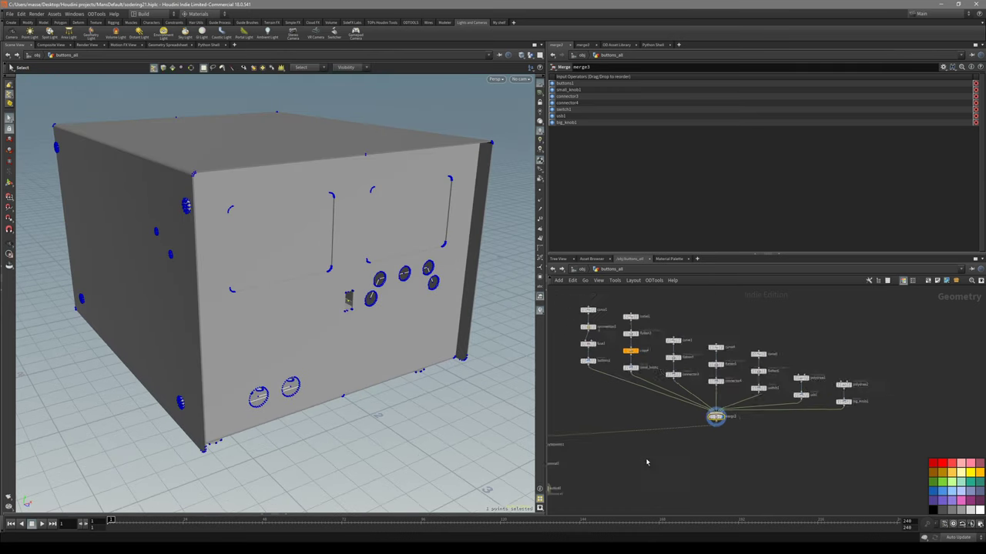
Display output0 of buttons_all to see the controls on the front panel
middle_click_drag(596, 490, 669, 442)
scroll(669, 442, "up", 1)
left_click_drag(657, 454, 610, 436)
key("r")
middle_click_drag(693, 405, 695, 432)
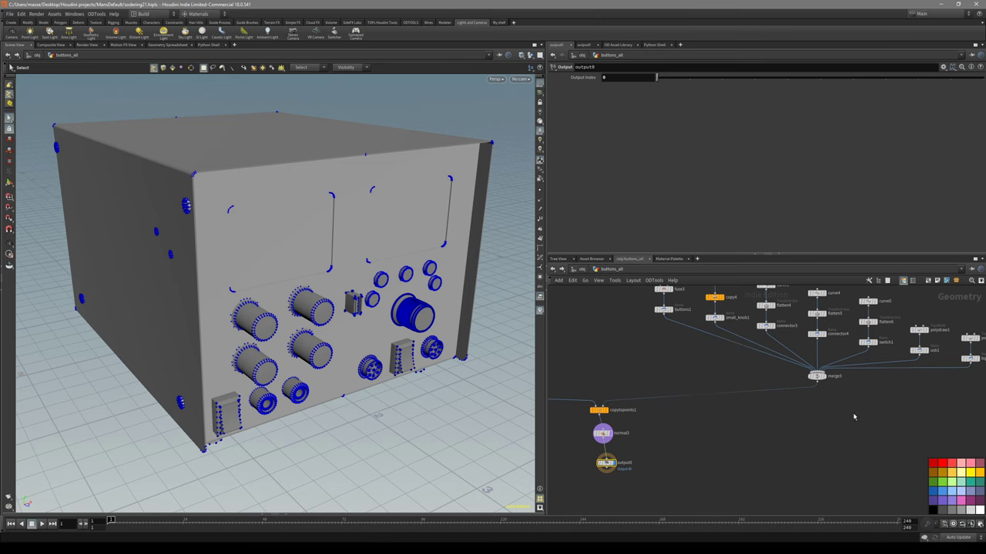
Move the USB port's placement point about -0.069 in Z with an Edit node after merge3
middle_click_drag(836, 394, 813, 411)
left_click(793, 394)
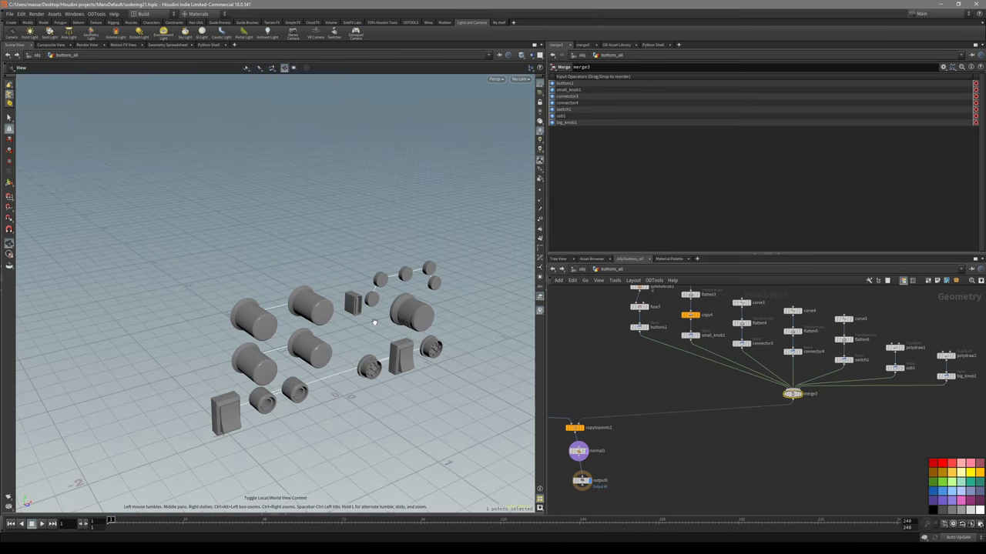
key("t")
left_click_drag(363, 311, 359, 309)
right_click_drag(363, 303, 365, 305, "alt")
scroll(365, 305, "up", 5)
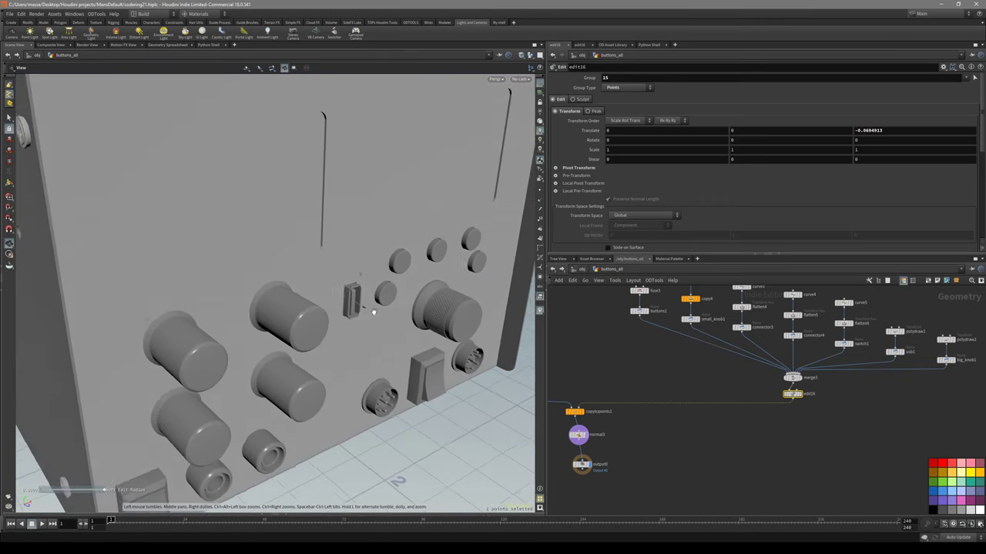
left_click_drag(345, 305, 341, 362)
Frame the whole device and return to the object level
scroll(282, 262, "down", 4)
key("h")
key("Escape")
left_click_drag(280, 395, 280, 395)
mouse_move(281, 395)
left_mouse_down("alt")
mouse_move(327, 394)
mouse_move(331, 405)
mouse_move(331, 384)
mouse_move(306, 355)
mouse_move(331, 396)
mouse_move(359, 407)
mouse_move(381, 396)
mouse_move(317, 424)
mouse_move(209, 444)
mouse_move(339, 404)
mouse_move(272, 406)
left_mouse_up("alt")
key("h")
key("t")
key("u")
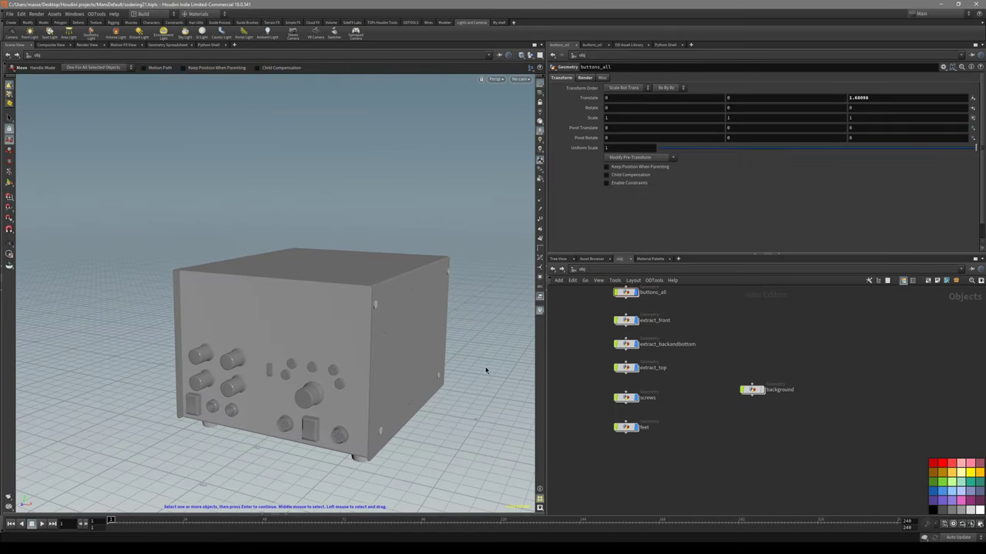
Inspect the assembled device from the back and the front
left_click_drag(362, 294, 325, 338, "alt")
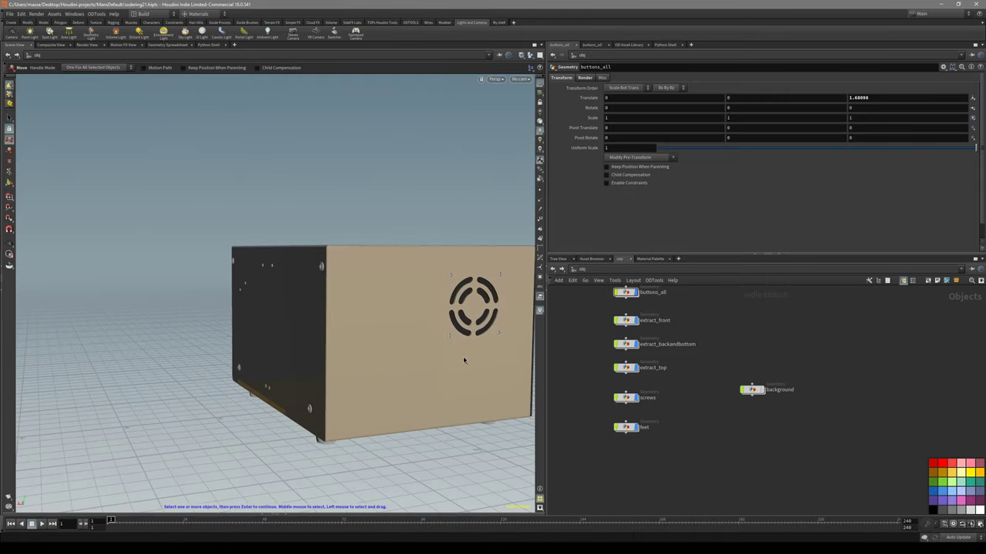
key("Escape")
left_click_drag(433, 365, 229, 350)
right_click_drag(229, 349, 341, 323)
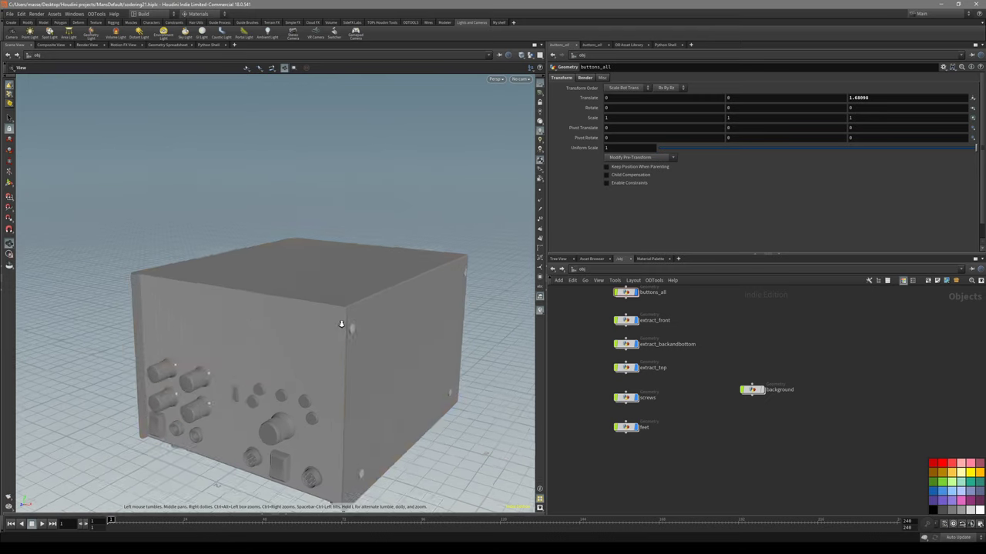